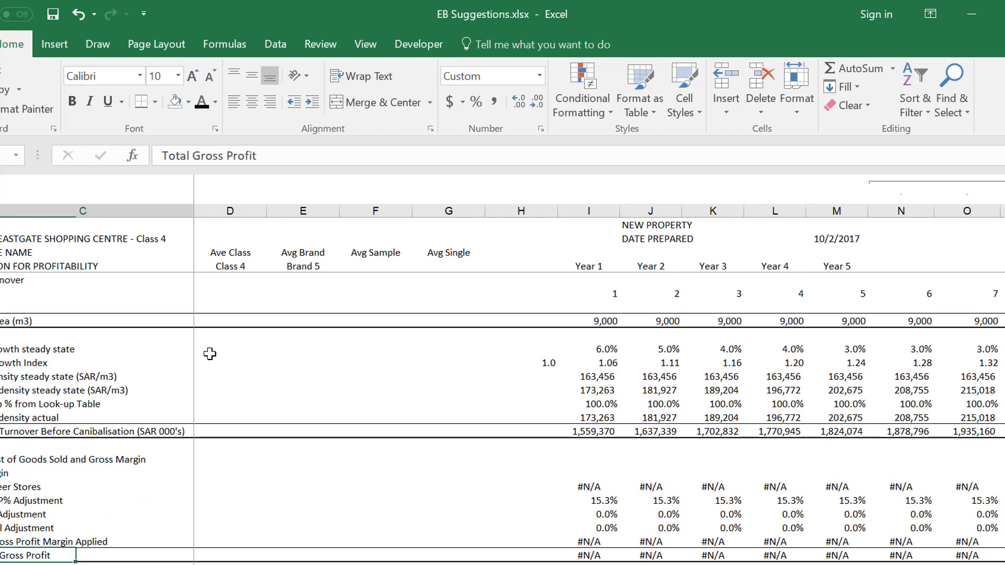
Examine the average class, brand, sample and single columns beside the yearly projections of the new property.
{"action": "key", "text": "Right"}
{"action": "key", "text": "Up"}
{"action": "key", "text": "Up"}
{"action": "key", "text": "Up"}
{"action": "key", "text": "Up"}
{"action": "key", "text": "Up"}
{"action": "key", "text": "Up"}
{"action": "key", "text": "Up"}
{"action": "key", "text": "Up"}
{"action": "key", "text": "Up"}
{"action": "key", "text": "Up"}
{"action": "key", "text": "Up"}
{"action": "key", "text": "Up"}
{"action": "key", "text": "Up"}
{"action": "key", "text": "Up"}
{"action": "key", "text": "Up"}
{"action": "key", "text": "Up"}
{"action": "key", "text": "Up"}
{"action": "key", "text": "Up"}
{"action": "key", "text": "Up"}
{"action": "key", "text": "Up"}
{"action": "key", "text": "Up"}
{"action": "key", "text": "Up"}
{"action": "key", "text": "Up"}
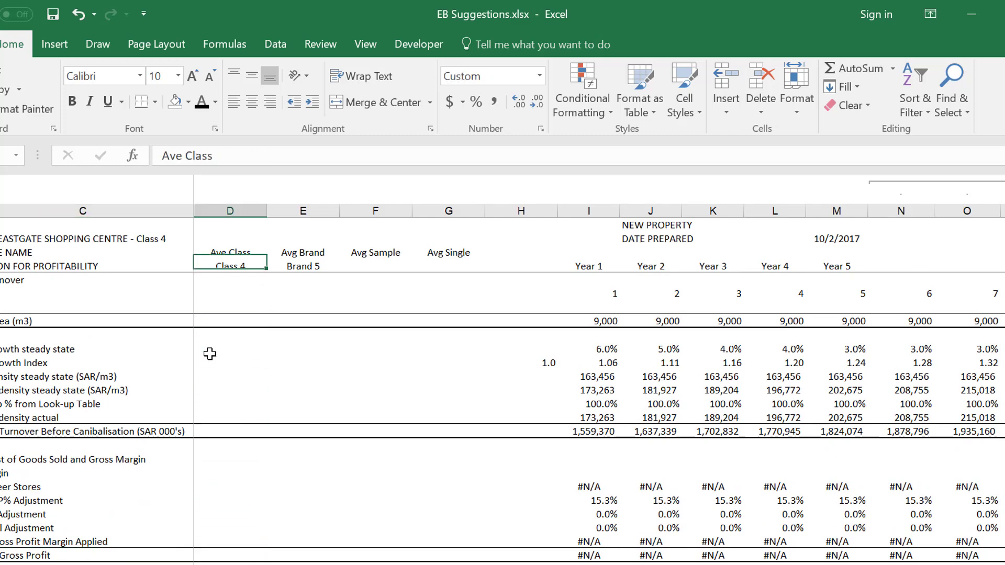
{"action": "key", "text": "Up"}
{"action": "key", "text": "Up"}
{"action": "key", "text": "Down"}
{"action": "key", "text": "Down"}
{"action": "key", "text": "Down"}
{"action": "key", "text": "Down"}
{"action": "key", "text": "Down"}
{"action": "key", "text": "Down"}
{"action": "key", "text": "Down"}
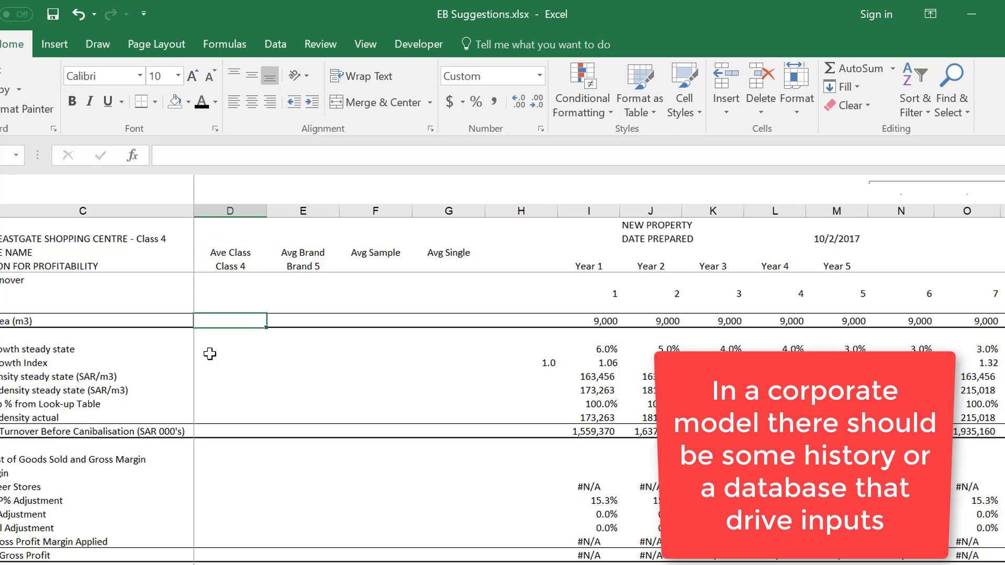
{"action": "key", "text": "Right"}
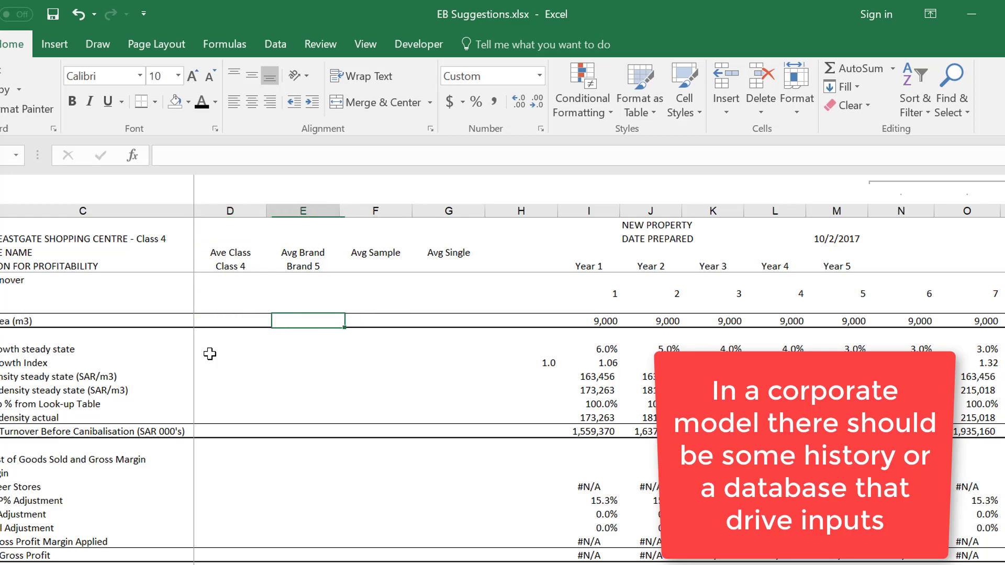
Go to the Master Database sheet and examine the financial columns held for each store, from sales through operating expenses.
{"action": "key", "text": "ctrl+Page_Down"}
{"action": "key", "text": "ctrl+Page_Down"}
{"action": "key", "text": "ctrl+Page_Down"}
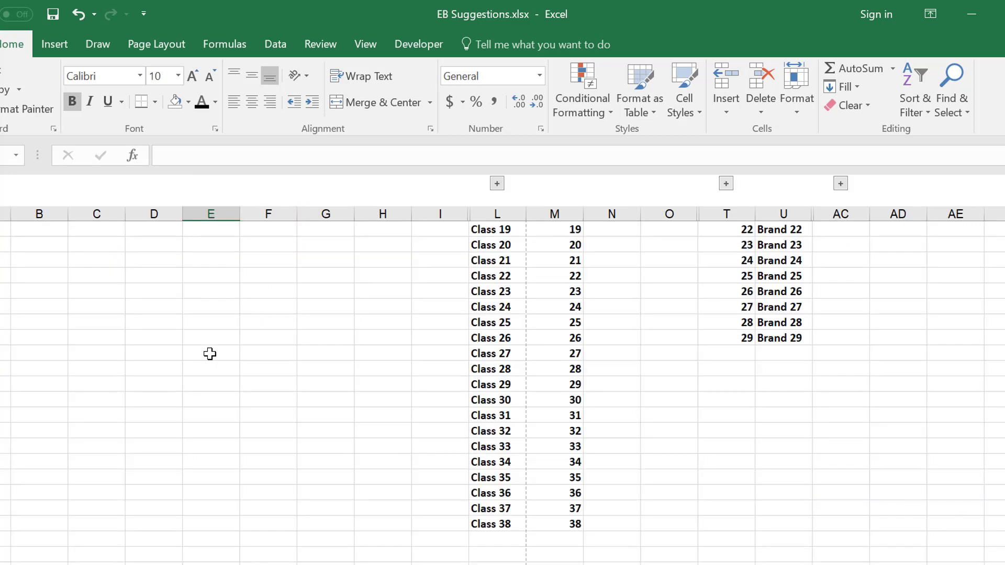
{"action": "key", "text": "Right"}
{"action": "key", "text": "Right"}
{"action": "key", "text": "Right"}
{"action": "key", "text": "Right"}
{"action": "key", "text": "Right"}
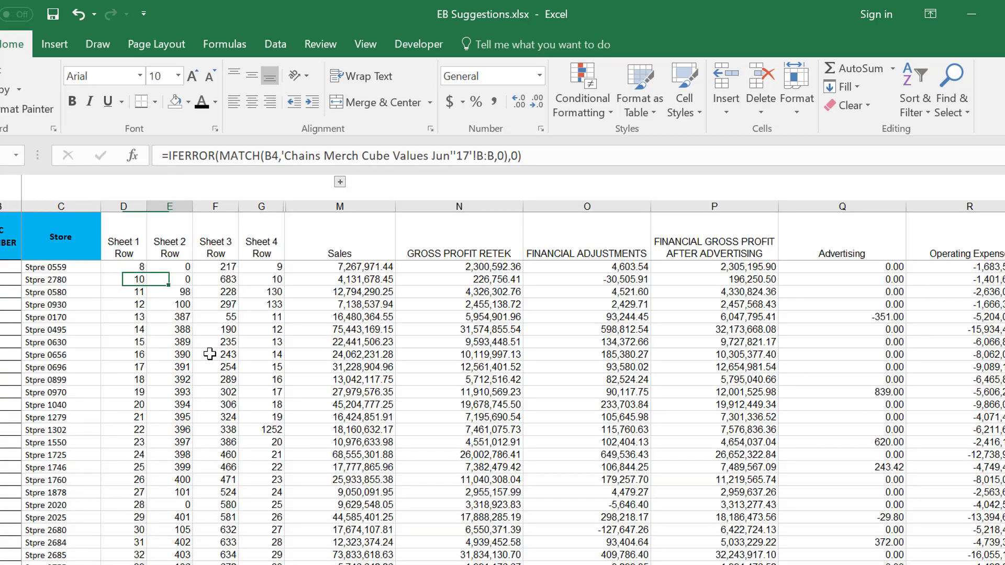
{"action": "key", "text": "Right"}
{"action": "key", "text": "Right"}
{"action": "key", "text": "Right"}
{"action": "key", "text": "Right"}
{"action": "key", "text": "Right"}
{"action": "key", "text": "Right"}
{"action": "key", "text": "Right"}
{"action": "key", "text": "Right"}
{"action": "key", "text": "Right"}
{"action": "key", "text": "Right"}
{"action": "key", "text": "Right"}
{"action": "key", "text": "Right"}
{"action": "key", "text": "Right"}
{"action": "key", "text": "Right"}
{"action": "key", "text": "Right"}
{"action": "key", "text": "Right"}
{"action": "key", "text": "Right"}
{"action": "key", "text": "Right"}
{"action": "key", "text": "Right"}
{"action": "key", "text": "Right"}
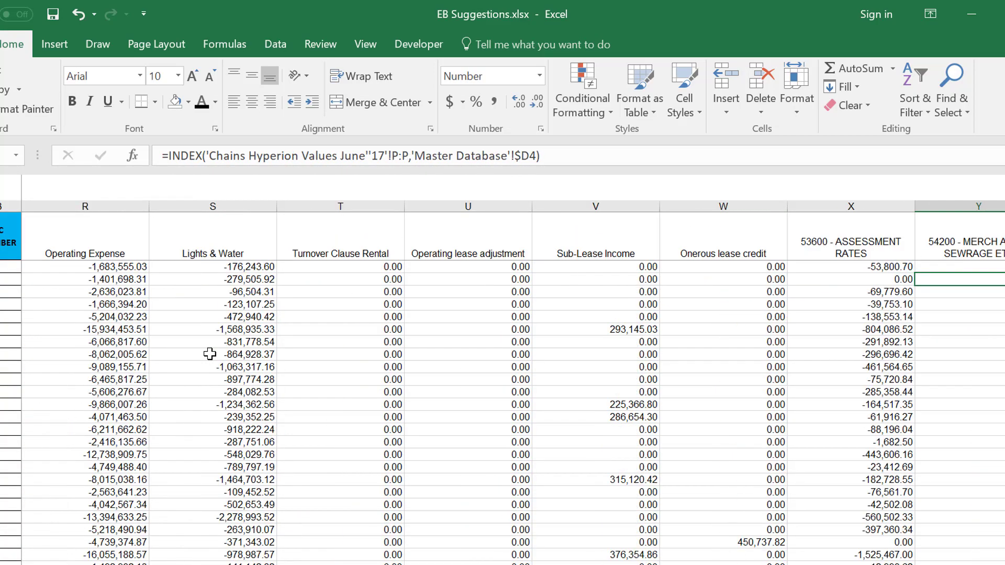
Return to the Store column and check how far the store list extends, from its first record to its last.
{"action": "key", "text": "Left"}
{"action": "key", "text": "Left"}
{"action": "key", "text": "Left"}
{"action": "key", "text": "Left"}
{"action": "key", "text": "Left"}
{"action": "key", "text": "Left"}
{"action": "key", "text": "Left"}
{"action": "key", "text": "Left"}
{"action": "key", "text": "Left"}
{"action": "key", "text": "Left"}
{"action": "key", "text": "Left"}
{"action": "key", "text": "Left"}
{"action": "key", "text": "Left"}
{"action": "key", "text": "Left"}
{"action": "key", "text": "Left"}
{"action": "key", "text": "Left"}
{"action": "key", "text": "Left"}
{"action": "key", "text": "Left"}
{"action": "key", "text": "Left"}
{"action": "key", "text": "Left"}
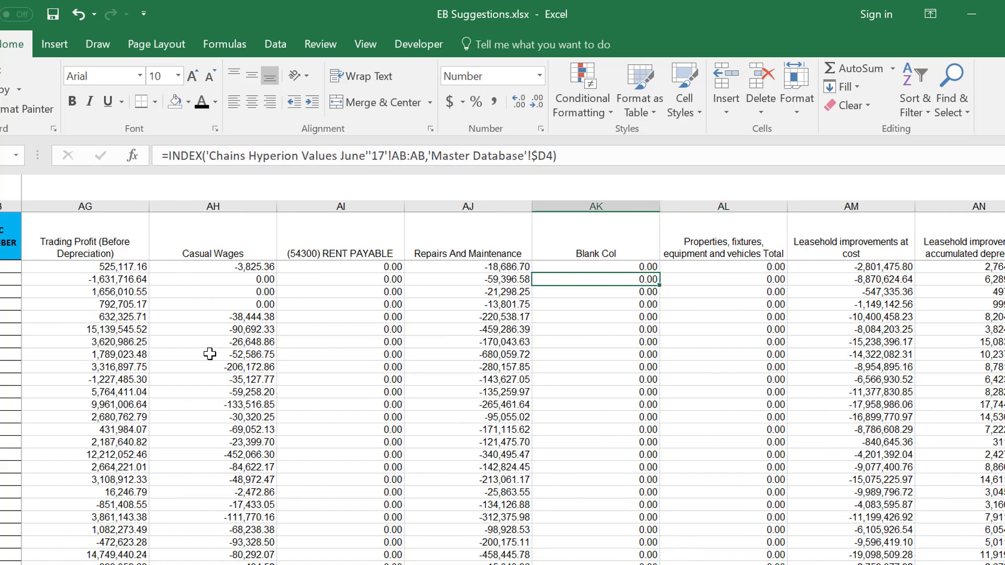
{"action": "key", "text": "Left"}
{"action": "key", "text": "Left"}
{"action": "key", "text": "Left"}
{"action": "key", "text": "Left"}
{"action": "key", "text": "Left"}
{"action": "key", "text": "Left"}
{"action": "key", "text": "Left"}
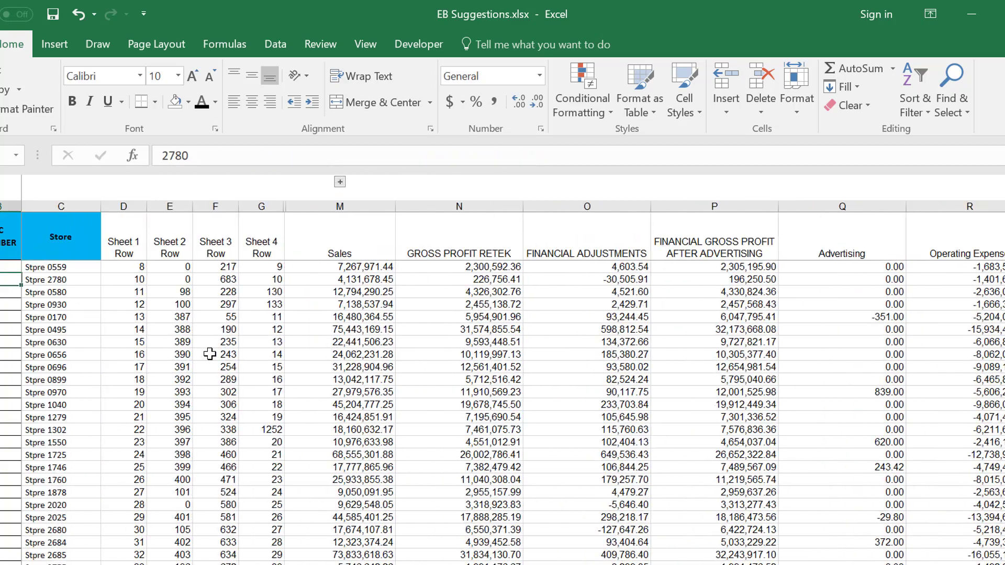
{"action": "key", "text": "Right"}
{"action": "key", "text": "ctrl+Down"}
{"action": "key", "text": "Down"}
{"action": "key", "text": "Up"}
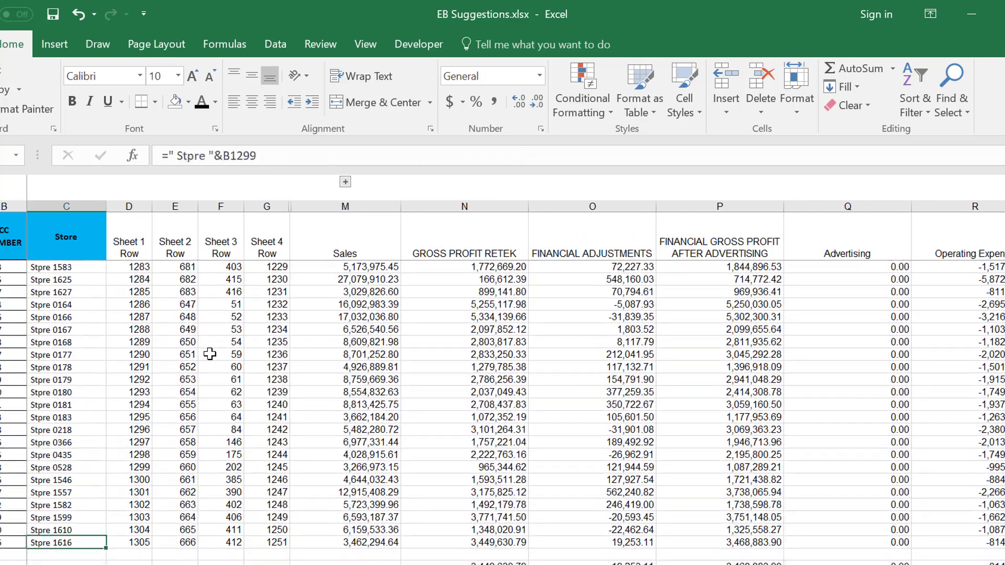
{"action": "key", "text": "ctrl+Up"}
{"action": "key", "text": "Down"}
{"action": "key", "text": "Down"}
Examine the remaining database columns across the second store record, from expenses and depreciation through stock turn to cash and credit sales.
{"action": "key", "text": "Right"}
{"action": "key", "text": "Right"}
{"action": "key", "text": "Right"}
{"action": "key", "text": "Right"}
{"action": "key", "text": "Right"}
{"action": "key", "text": "Right"}
{"action": "key", "text": "Right"}
{"action": "key", "text": "Right"}
{"action": "key", "text": "Right"}
{"action": "key", "text": "Right"}
{"action": "key", "text": "Right"}
{"action": "key", "text": "Right"}
{"action": "key", "text": "Right"}
{"action": "key", "text": "Right"}
{"action": "key", "text": "Right"}
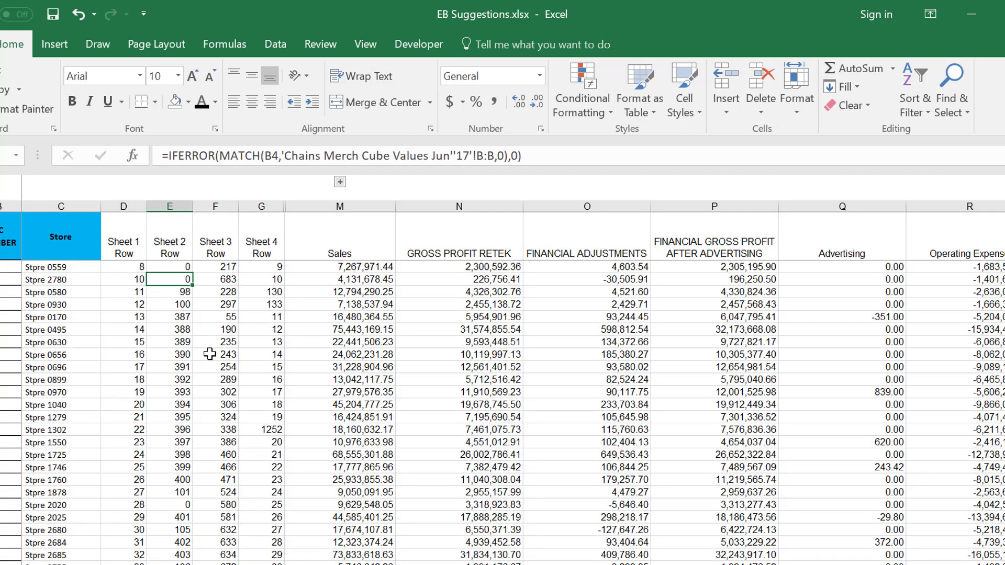
{"action": "key", "text": "Right"}
{"action": "key", "text": "Right"}
{"action": "key", "text": "Right"}
{"action": "key", "text": "Right"}
{"action": "key", "text": "Right"}
{"action": "key", "text": "Right"}
{"action": "key", "text": "Right"}
{"action": "key", "text": "Right"}
{"action": "key", "text": "Right"}
{"action": "key", "text": "Right"}
{"action": "key", "text": "Right"}
{"action": "key", "text": "Right"}
{"action": "key", "text": "Right"}
{"action": "key", "text": "Right"}
{"action": "key", "text": "Right"}
{"action": "key", "text": "Right"}
{"action": "key", "text": "Right"}
{"action": "key", "text": "Right"}
{"action": "key", "text": "Right"}
{"action": "key", "text": "Right"}
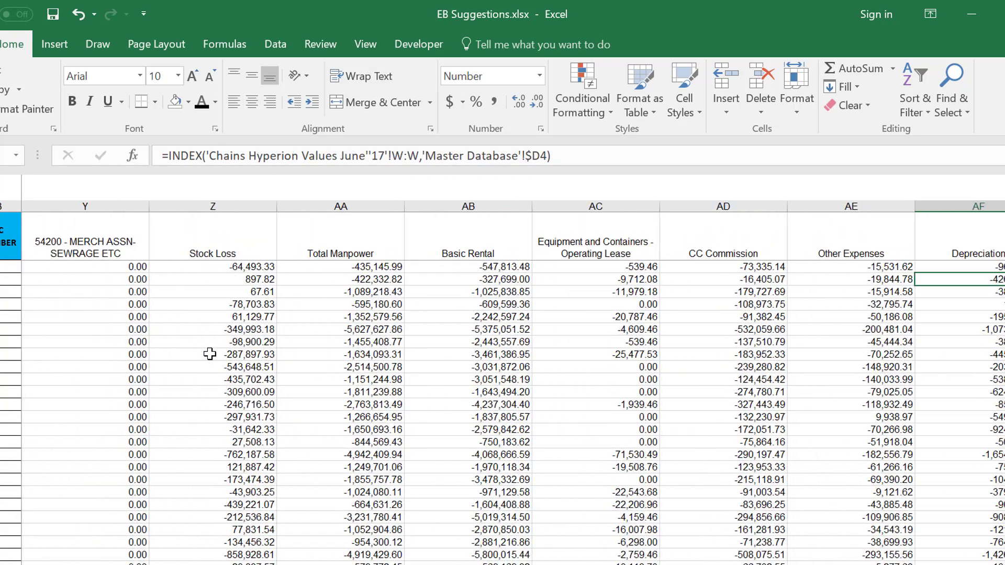
{"action": "key", "text": "Right"}
{"action": "key", "text": "Right"}
{"action": "key", "text": "Right"}
{"action": "key", "text": "Right"}
{"action": "key", "text": "Right"}
{"action": "key", "text": "Right"}
{"action": "key", "text": "Right"}
{"action": "key", "text": "Right"}
{"action": "key", "text": "Right"}
{"action": "key", "text": "Right"}
{"action": "key", "text": "Right"}
{"action": "key", "text": "Right"}
{"action": "key", "text": "Right"}
{"action": "key", "text": "Right"}
{"action": "key", "text": "Right"}
{"action": "key", "text": "Right"}
{"action": "key", "text": "Right"}
{"action": "key", "text": "Right"}
{"action": "key", "text": "Right"}
{"action": "key", "text": "Right"}
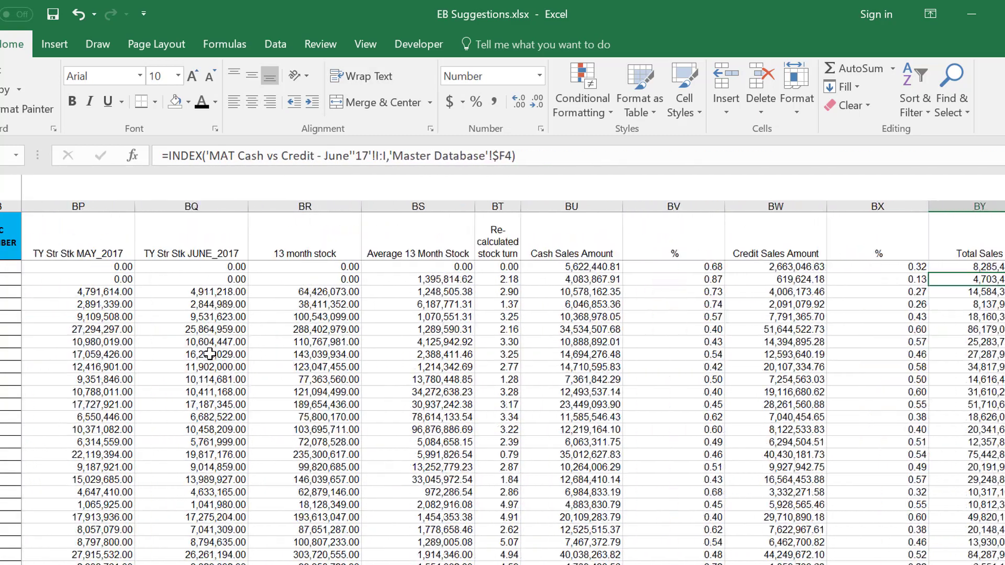
Examine the remaining Master Database columns of the second store record, from total sales through rent and leasing to the expense and lease ratios.
{"action": "key", "text": "Right"}
{"action": "key", "text": "Right"}
{"action": "key", "text": "Right"}
{"action": "key", "text": "Right"}
{"action": "key", "text": "Right"}
{"action": "key", "text": "Right"}
{"action": "key", "text": "Right"}
{"action": "key", "text": "Right"}
{"action": "key", "text": "Right"}
{"action": "key", "text": "Right"}
{"action": "key", "text": "Right"}
{"action": "key", "text": "Right"}
{"action": "key", "text": "Right"}
{"action": "key", "text": "Right"}
{"action": "key", "text": "Right"}
{"action": "key", "text": "Right"}
{"action": "key", "text": "Right"}
{"action": "key", "text": "Right"}
{"action": "key", "text": "Right"}
{"action": "key", "text": "Right"}
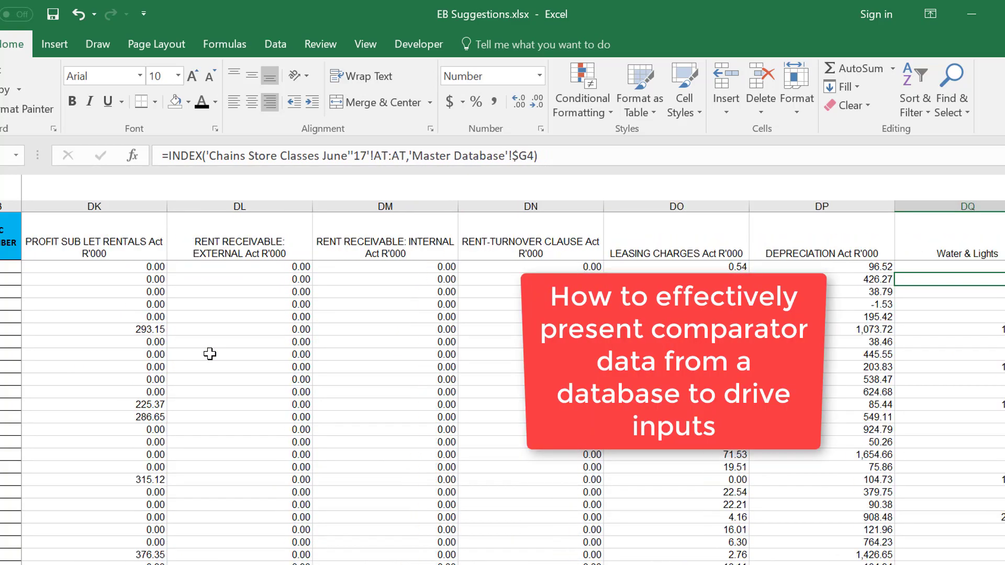
{"action": "key", "text": "Left"}
{"action": "key", "text": "Left"}
{"action": "key", "text": "Left"}
{"action": "key", "text": "Left"}
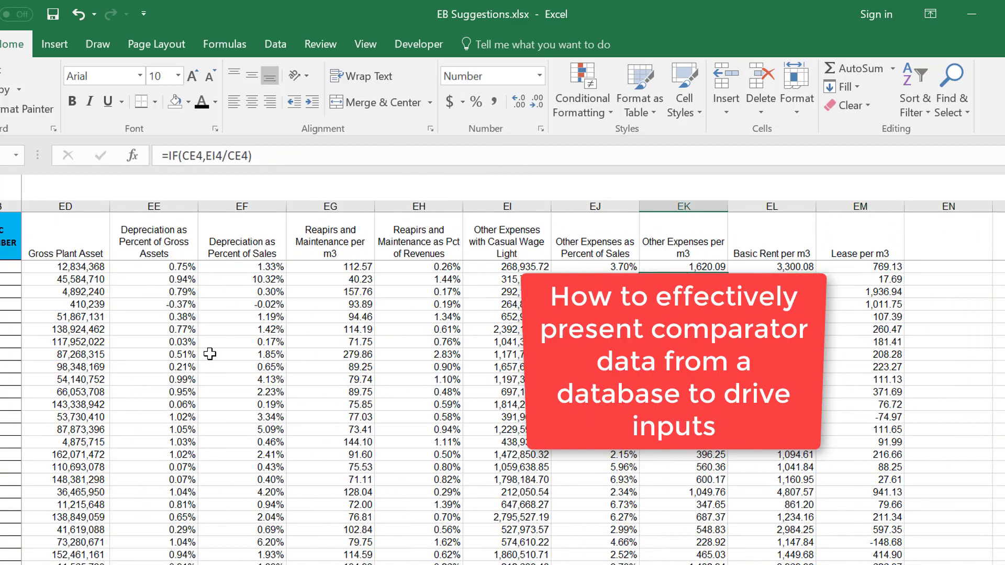
{"action": "key", "text": "Left"}
{"action": "key", "text": "Down"}
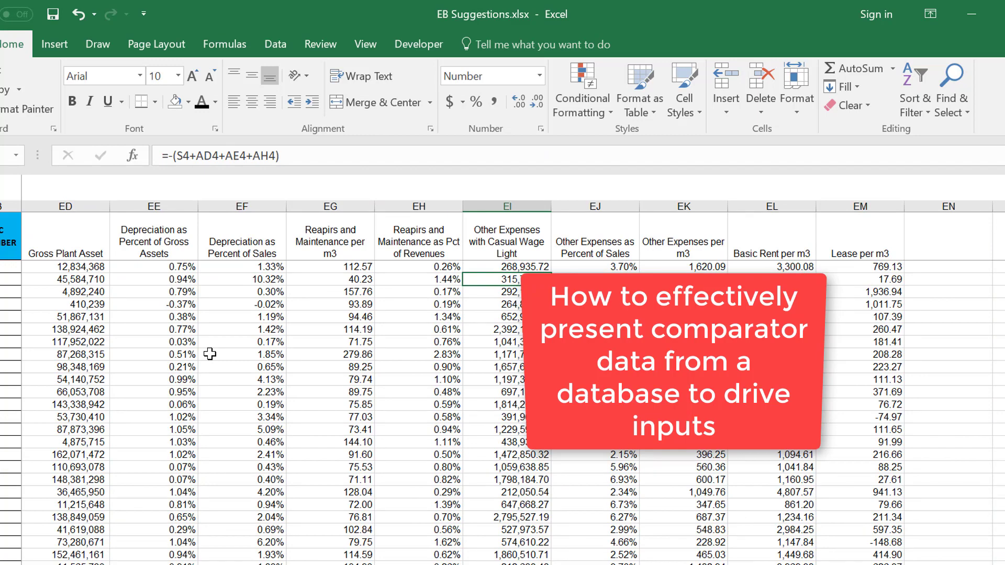
Return to the Assumptions sheet and locate the Ave Class heading at the start of the comparator columns.
{"action": "key", "text": "ctrl+Page_Up"}
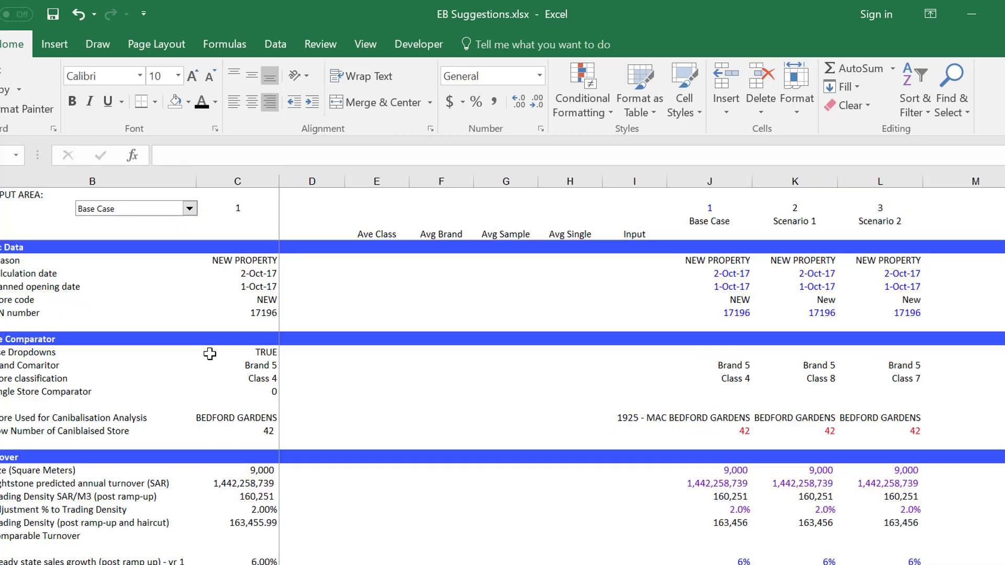
{"action": "key", "text": "Right"}
{"action": "key", "text": "Right"}
{"action": "key", "text": "Right"}
{"action": "key", "text": "Up"}
{"action": "key", "text": "Up"}
{"action": "key", "text": "Up"}
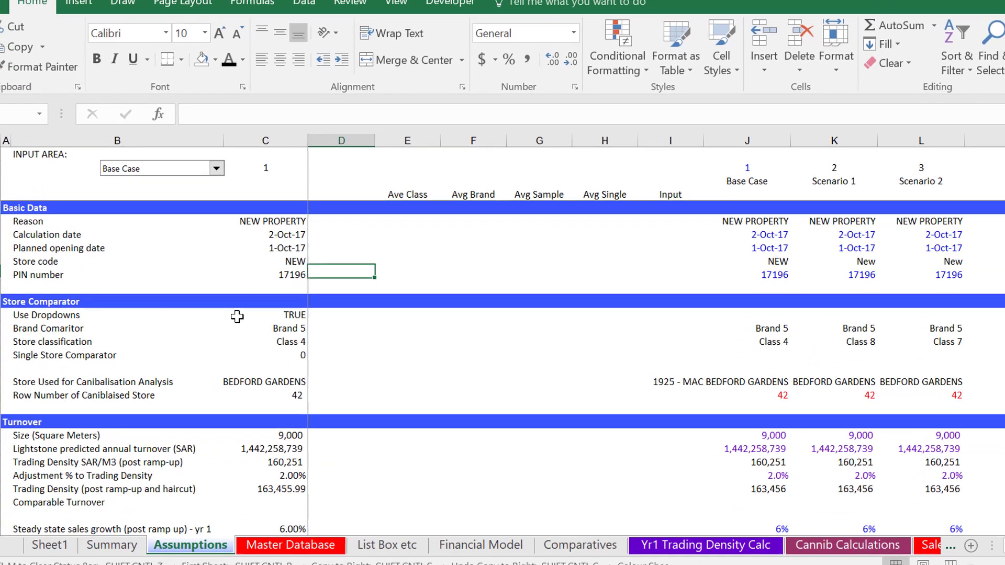
{"action": "key", "text": "ctrl+Up"}
{"action": "key", "text": "Down"}
{"action": "key", "text": "Down"}
{"action": "key", "text": "Right"}
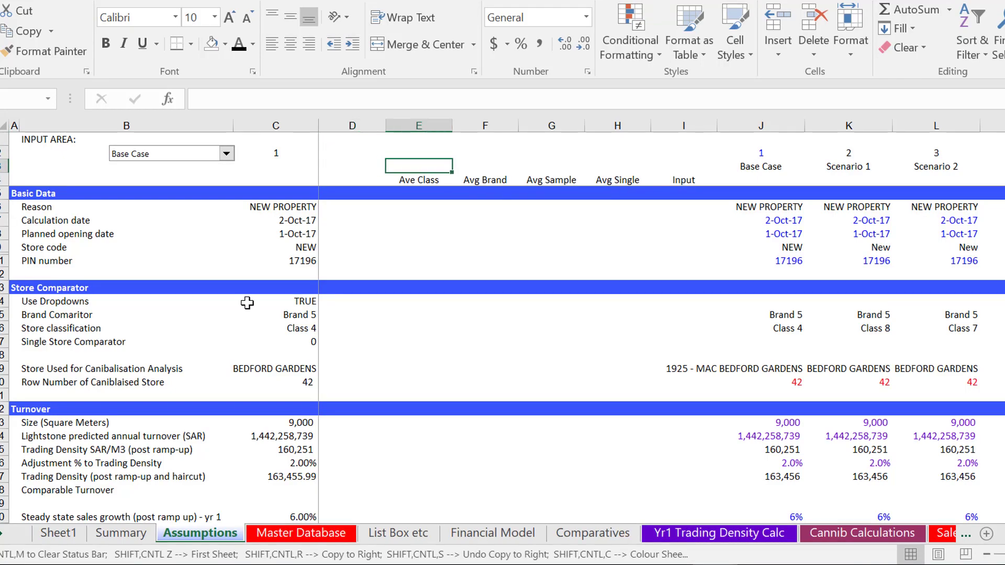
{"action": "key", "text": "Down"}
Go back to the Master Database and trace the second store's columns from Other Expenses back to Brand Type.
{"action": "key", "text": "ctrl+Page_Down"}
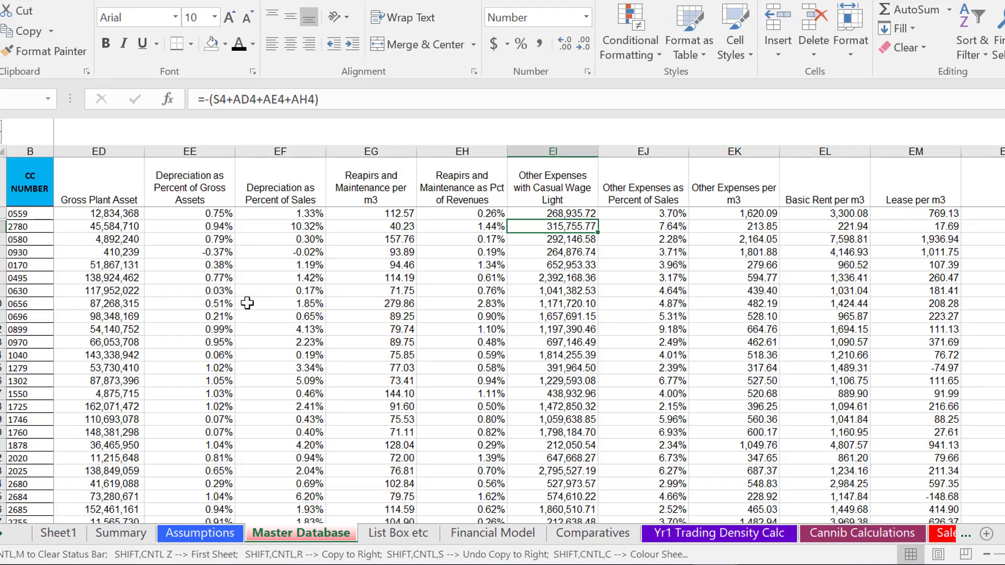
{"action": "key", "text": "Left"}
{"action": "key", "text": "Left"}
{"action": "key", "text": "Left"}
{"action": "key", "text": "Left"}
{"action": "key", "text": "Left"}
{"action": "key", "text": "Left"}
{"action": "key", "text": "Left"}
{"action": "key", "text": "Left"}
{"action": "key", "text": "Left"}
{"action": "key", "text": "Left"}
{"action": "key", "text": "Left"}
{"action": "key", "text": "Left"}
{"action": "key", "text": "Left"}
{"action": "key", "text": "Left"}
{"action": "key", "text": "Left"}
{"action": "key", "text": "Left"}
{"action": "key", "text": "Left"}
{"action": "key", "text": "Left"}
{"action": "key", "text": "Left"}
{"action": "key", "text": "Left"}
{"action": "key", "text": "Left"}
{"action": "key", "text": "Left"}
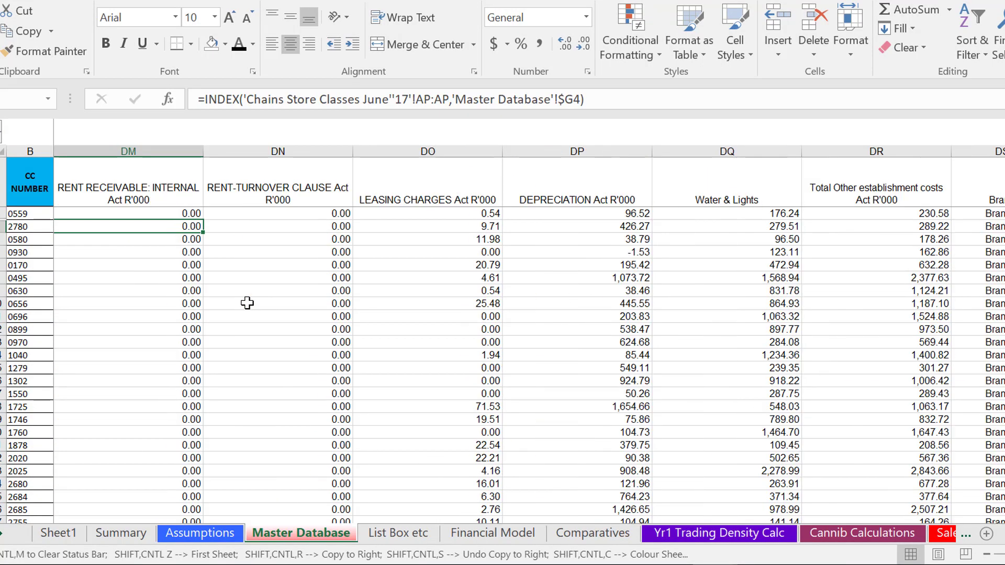
{"action": "key", "text": "Left"}
{"action": "key", "text": "Left"}
{"action": "key", "text": "Left"}
{"action": "key", "text": "Left"}
{"action": "key", "text": "Left"}
{"action": "key", "text": "Left"}
{"action": "key", "text": "Left"}
{"action": "key", "text": "Left"}
{"action": "key", "text": "Left"}
{"action": "key", "text": "Left"}
{"action": "key", "text": "Left"}
{"action": "key", "text": "Left"}
{"action": "key", "text": "Left"}
{"action": "key", "text": "Left"}
{"action": "key", "text": "Left"}
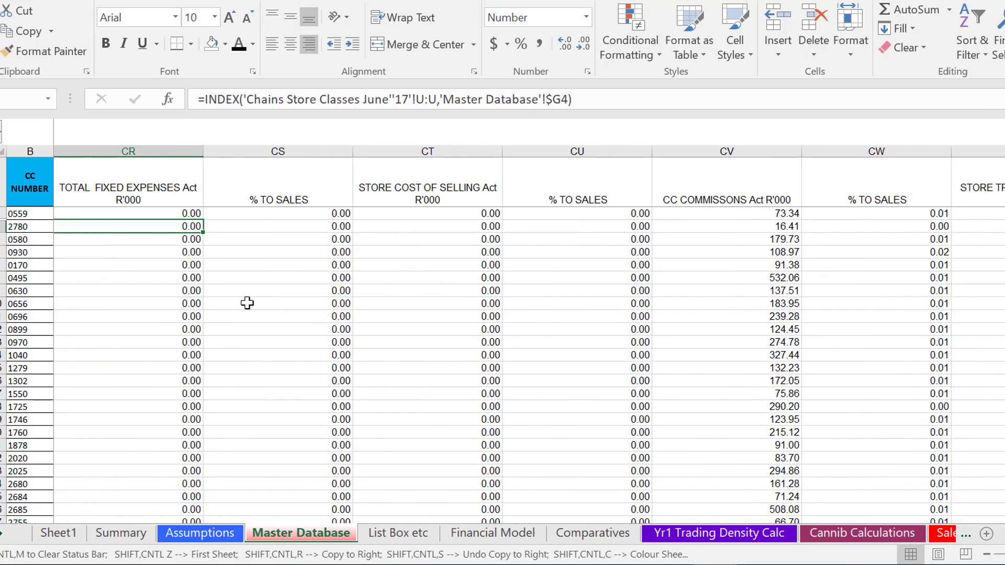
{"action": "key", "text": "Left"}
{"action": "key", "text": "Left"}
{"action": "key", "text": "Left"}
{"action": "key", "text": "Left"}
{"action": "key", "text": "Left"}
{"action": "key", "text": "Left"}
{"action": "key", "text": "Left"}
{"action": "key", "text": "Left"}
{"action": "key", "text": "Left"}
{"action": "key", "text": "Left"}
{"action": "key", "text": "Left"}
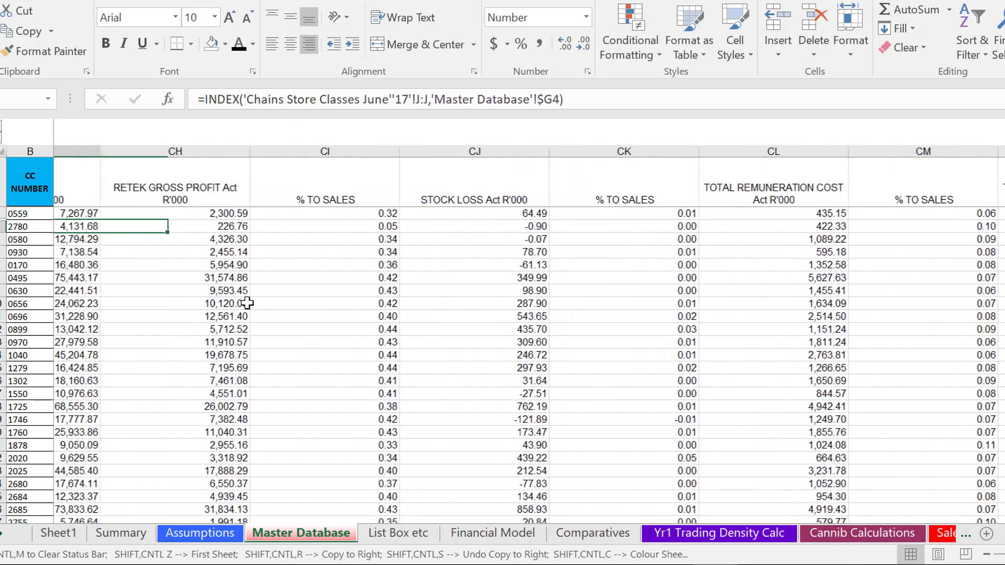
Examine the Brand Type and Store Classification columns for the listed stores, including the lookup formula behind the brand.
{"action": "key", "text": "Right"}
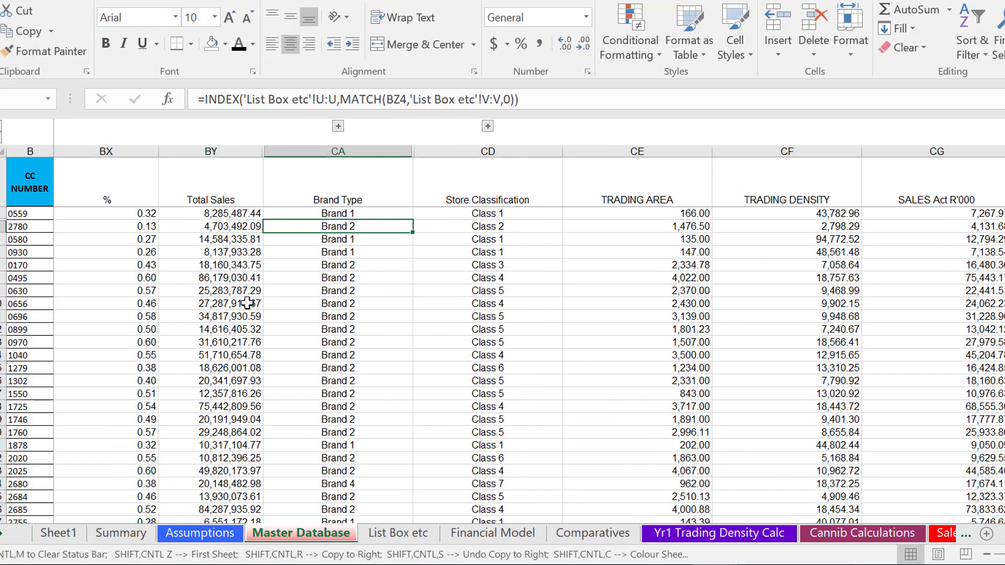
{"action": "key", "text": "Right"}
{"action": "key", "text": "Down"}
{"action": "key", "text": "Down"}
{"action": "key", "text": "Down"}
{"action": "key", "text": "Left"}
{"action": "key", "text": "Left"}
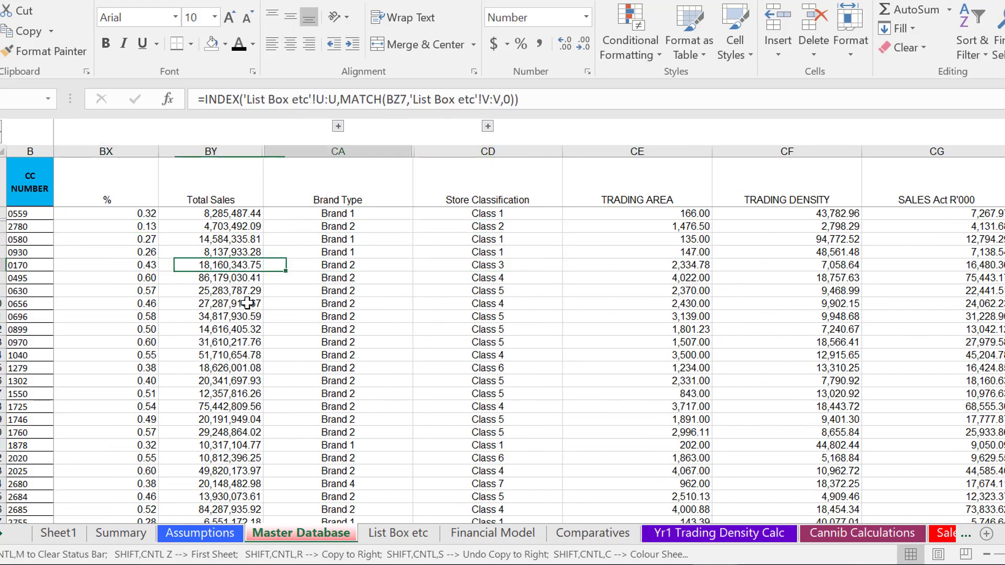
{"action": "key", "text": "Right"}
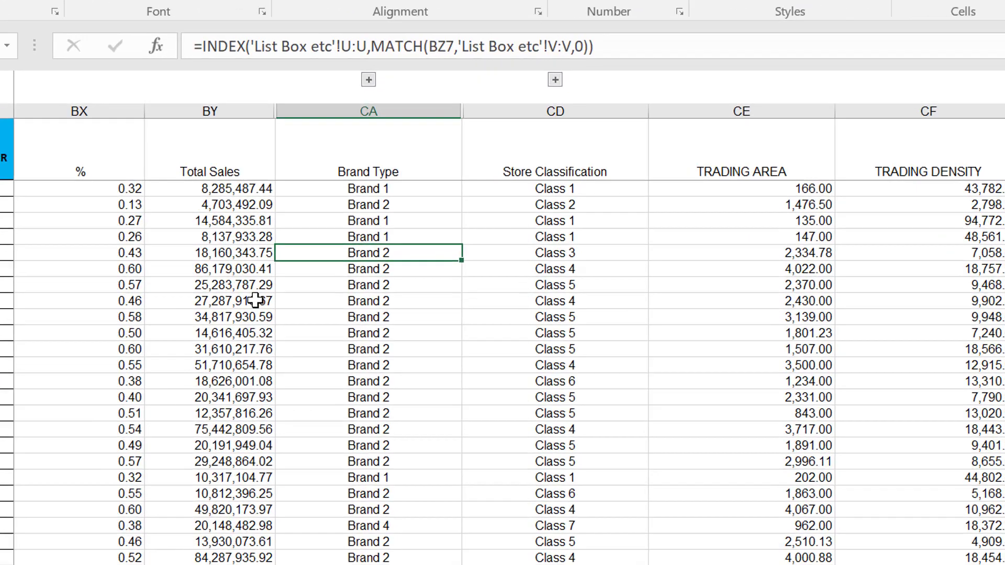
{"action": "key", "text": "Down"}
{"action": "key", "text": "Down"}
{"action": "key", "text": "Down"}
{"action": "key", "text": "Down"}
{"action": "key", "text": "Down"}
{"action": "key", "text": "Down"}
{"action": "key", "text": "Down"}
{"action": "key", "text": "Down"}
{"action": "key", "text": "Down"}
{"action": "key", "text": "Down"}
{"action": "key", "text": "Down"}
{"action": "key", "text": "Down"}
{"action": "key", "text": "Down"}
{"action": "key", "text": "Down"}
{"action": "key", "text": "Down"}
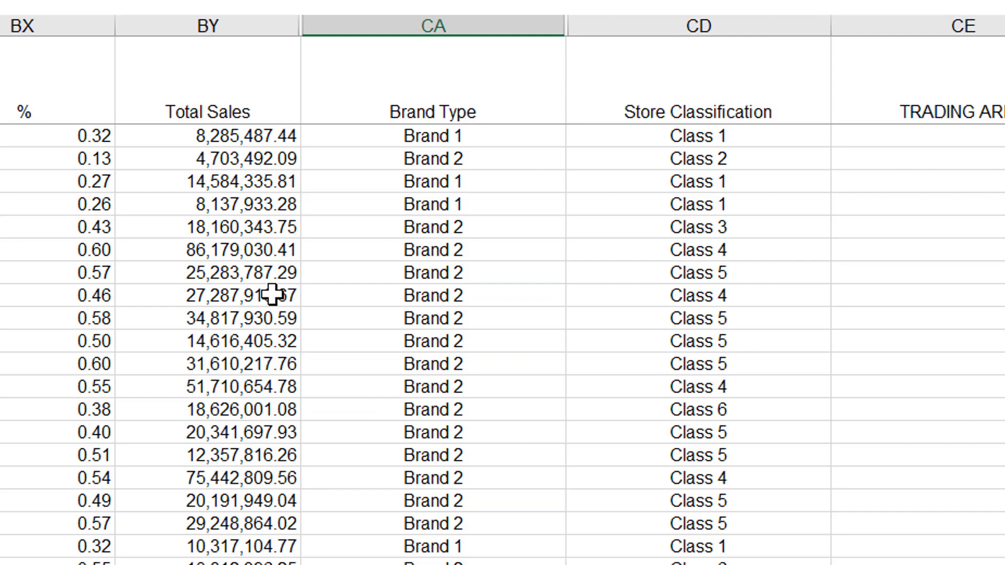
Return to the Assumptions sheet and review the comparator headings from Ave Class through Avg Sample to Avg Single.
{"action": "key", "text": "ctrl+Page_Up"}
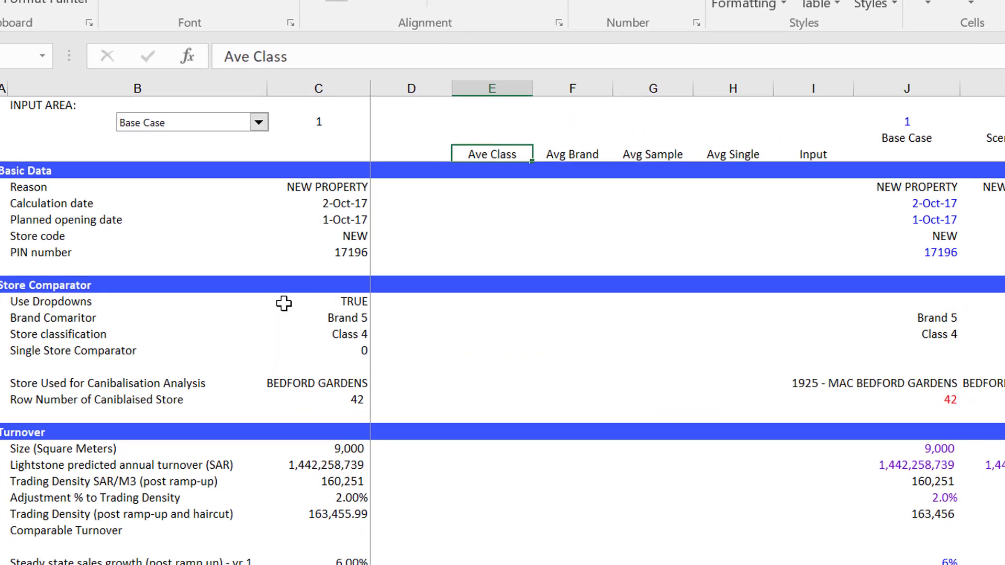
{"action": "key", "text": "Right"}
{"action": "key", "text": "Right"}
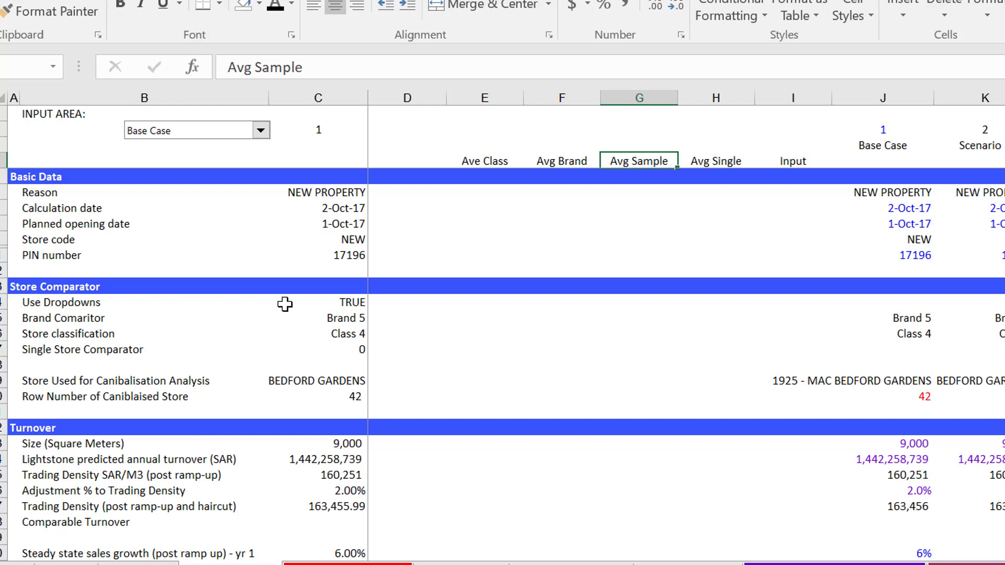
{"action": "key", "text": "Right"}
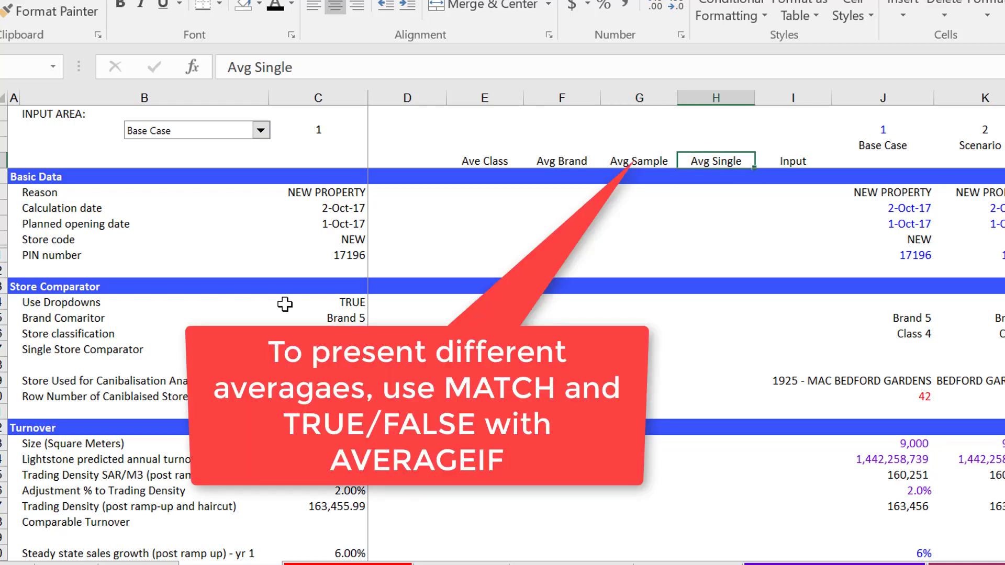
In the Vestas Financial Model workbook, examine the Historic Data sheet from the income statement highlights through the financial and share ratios.
{"action": "key", "text": "ctrl+Page_Up"}
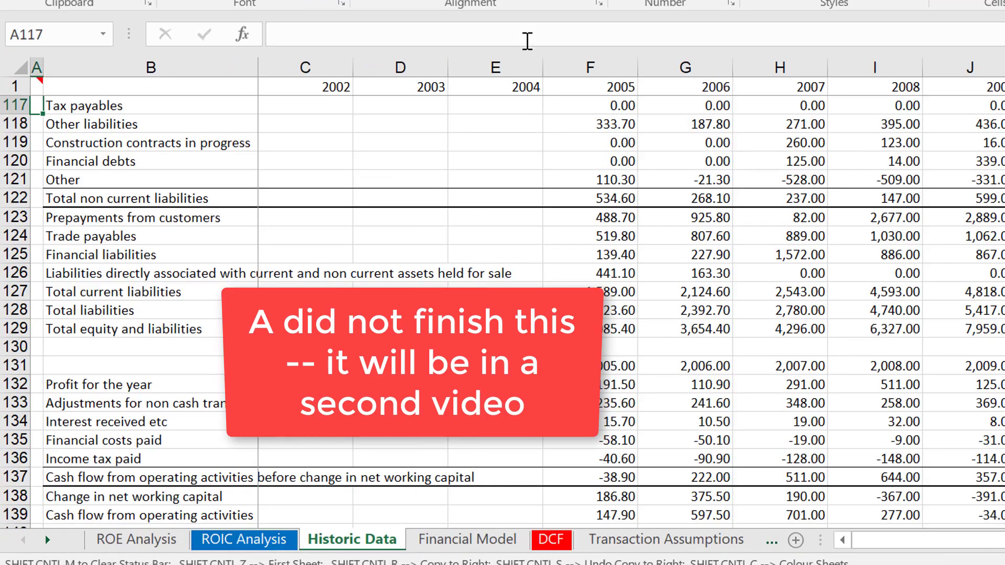
{"action": "key", "text": "ctrl+Home"}
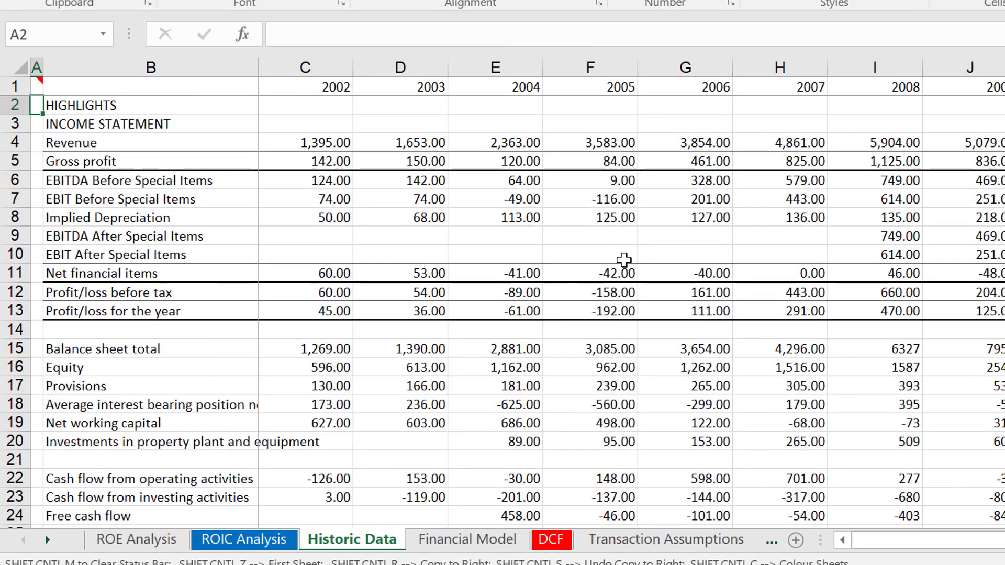
{"action": "key", "text": "Page_Down"}
{"action": "key", "text": "Up"}
{"action": "key", "text": "Up"}
{"action": "key", "text": "Up"}
{"action": "key", "text": "Up"}
{"action": "key", "text": "Up"}
{"action": "key", "text": "Up"}
{"action": "key", "text": "Up"}
{"action": "key", "text": "Up"}
{"action": "key", "text": "Up"}
{"action": "key", "text": "Up"}
{"action": "key", "text": "Up"}
{"action": "key", "text": "Up"}
{"action": "key", "text": "Up"}
{"action": "key", "text": "Up"}
{"action": "key", "text": "Up"}
{"action": "key", "text": "Up"}
{"action": "key", "text": "Up"}
{"action": "key", "text": "Up"}
{"action": "key", "text": "Up"}
{"action": "key", "text": "Up"}
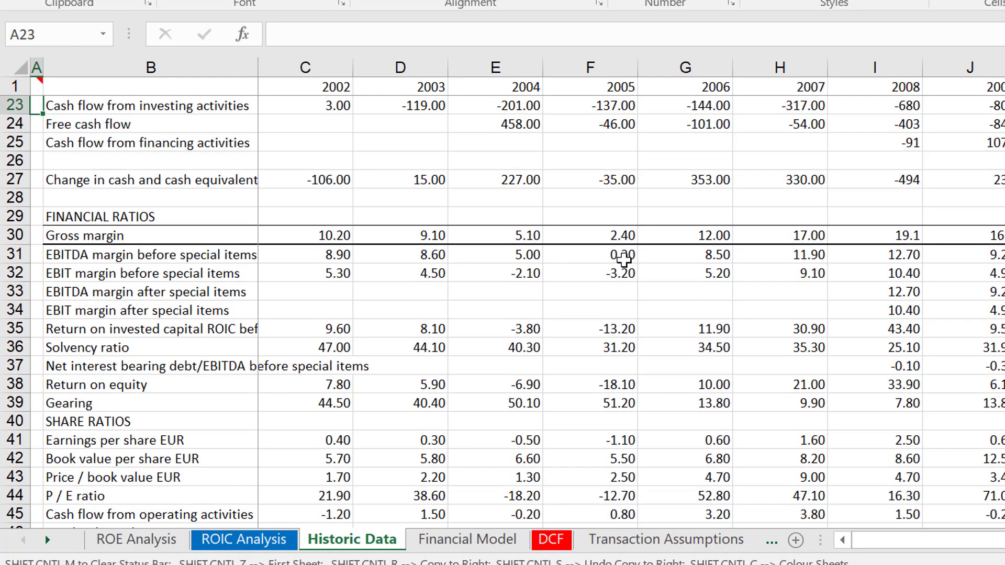
{"action": "key", "text": "Right"}
{"action": "key", "text": "Right"}
{"action": "key", "text": "Down"}
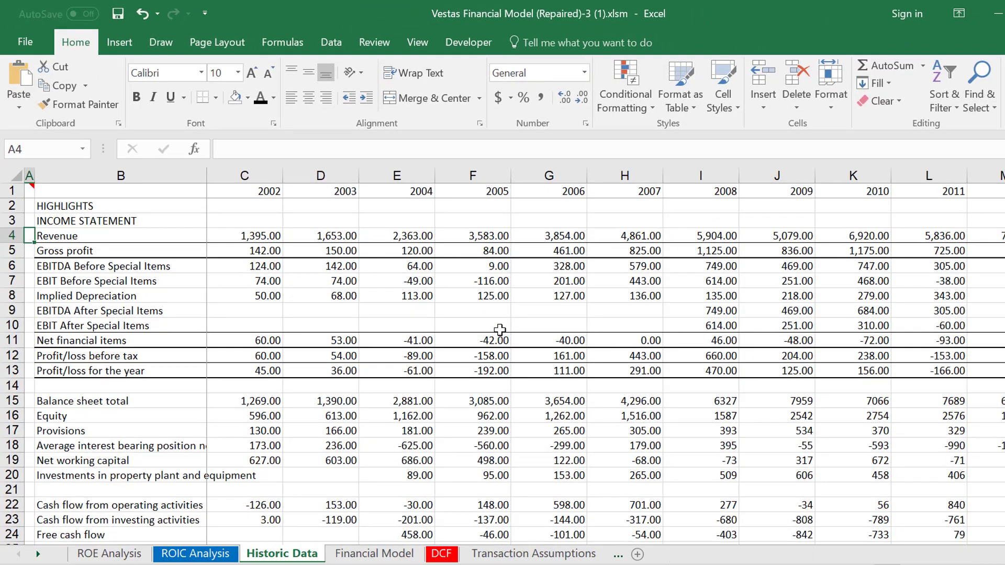
Go to the Financial Model sheet and inspect the Average formula for Units Growth under Assumptions from History.
{"action": "key", "text": "ctrl+Page_Down"}
{"action": "key", "text": "Down"}
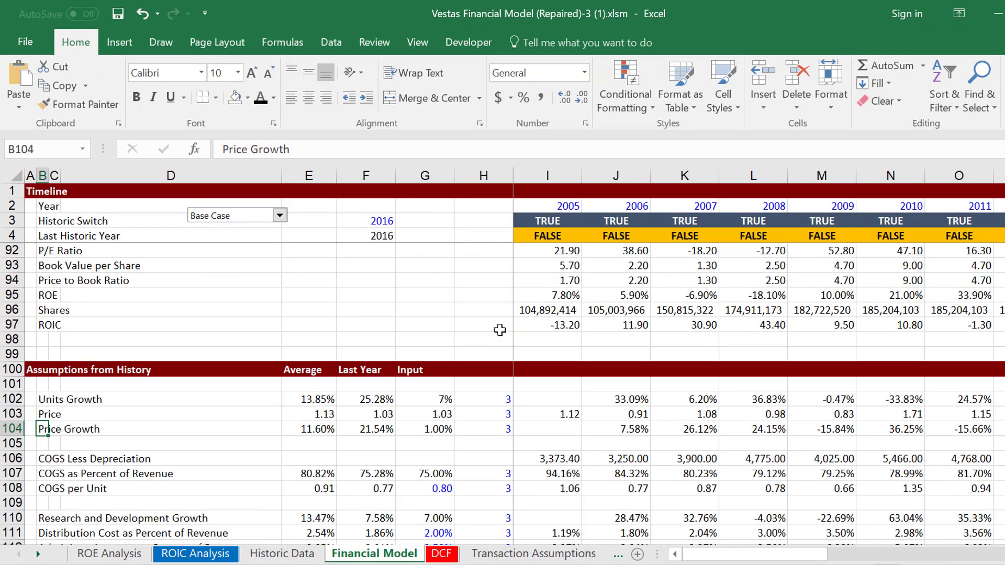
{"action": "key", "text": "Up"}
{"action": "key", "text": "Right"}
{"action": "key", "text": "Right"}
{"action": "key", "text": "Right"}
{"action": "key", "text": "Up"}
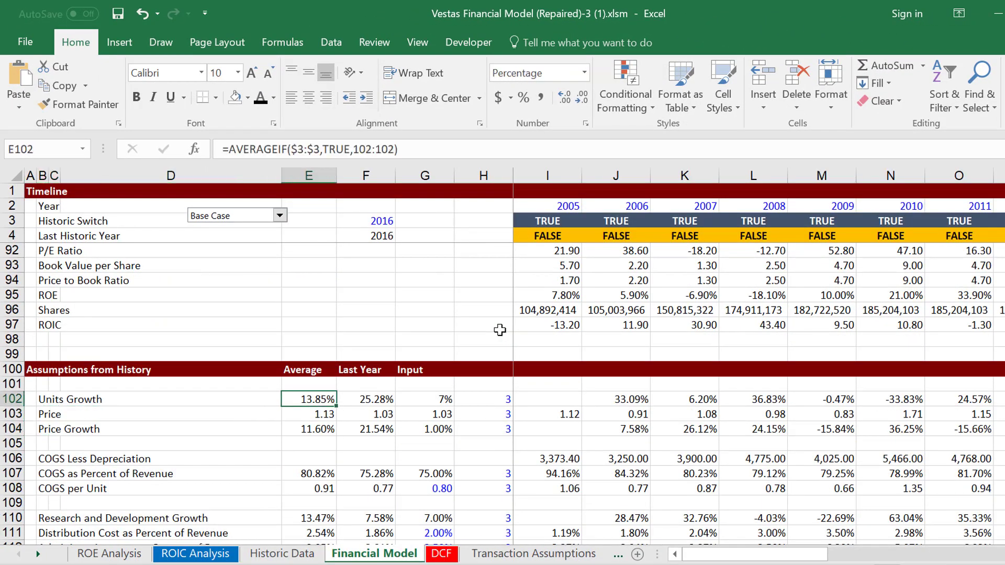
{"action": "key", "text": "F2"}
{"action": "key", "text": "Tab"}
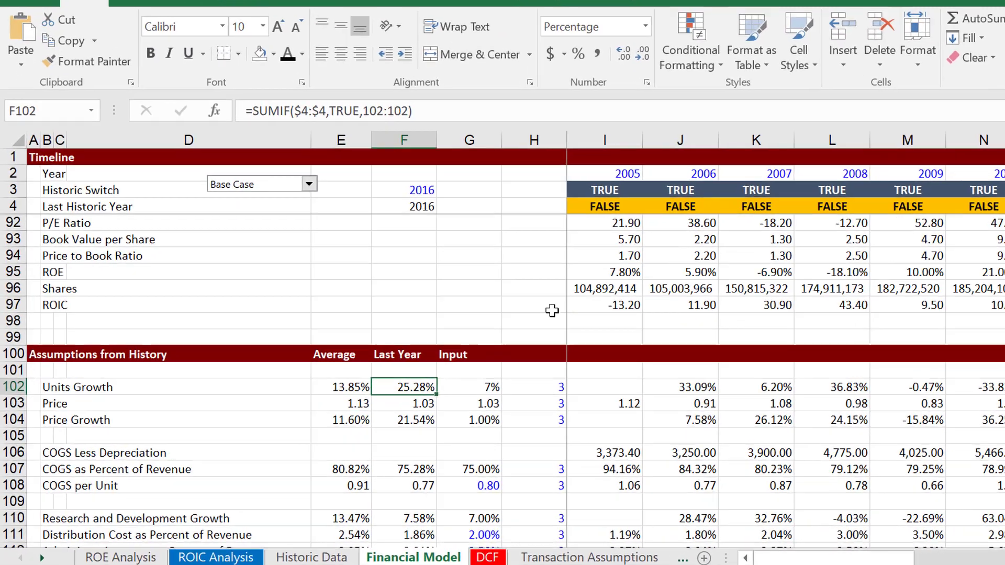
Inspect the Last Year formula and the Input cell for Units Growth, and continue along the row to its 2006 value.
{"action": "key", "text": "F2"}
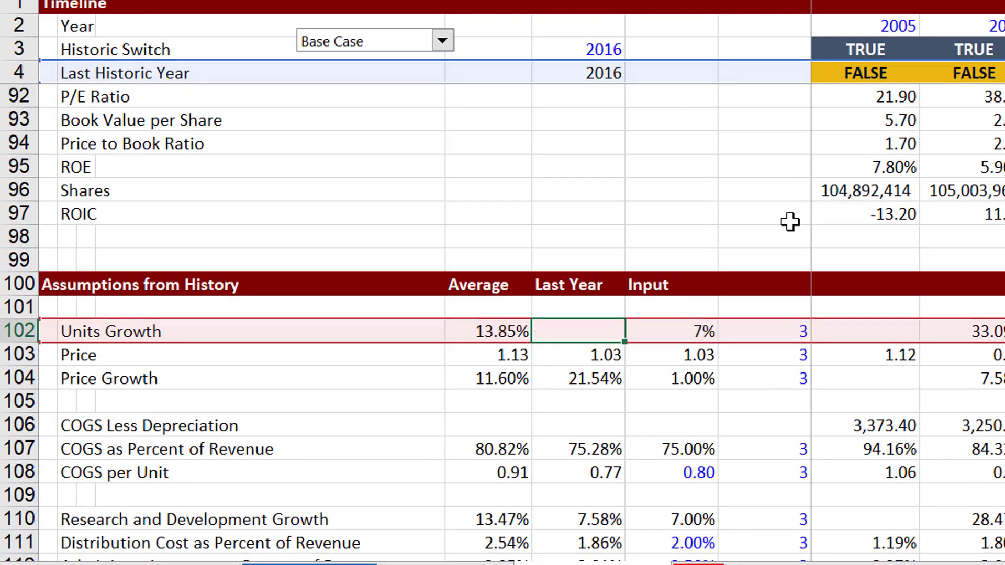
{"action": "key", "text": "Tab"}
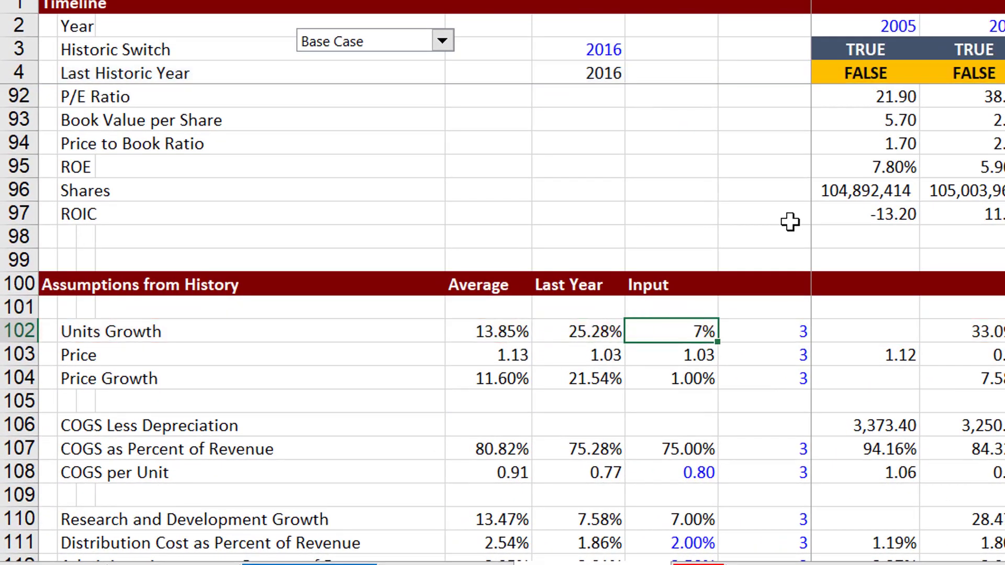
{"action": "key", "text": "F2"}
{"action": "key", "text": "Escape"}
{"action": "key", "text": "Right"}
{"action": "key", "text": "Right"}
{"action": "key", "text": "Left"}
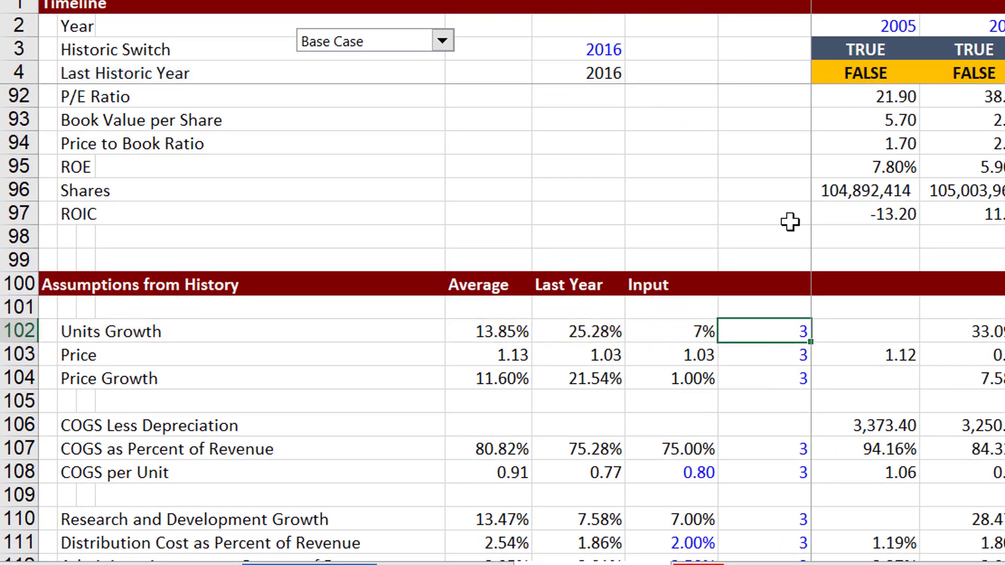
{"action": "key", "text": "Right"}
{"action": "key", "text": "Right"}
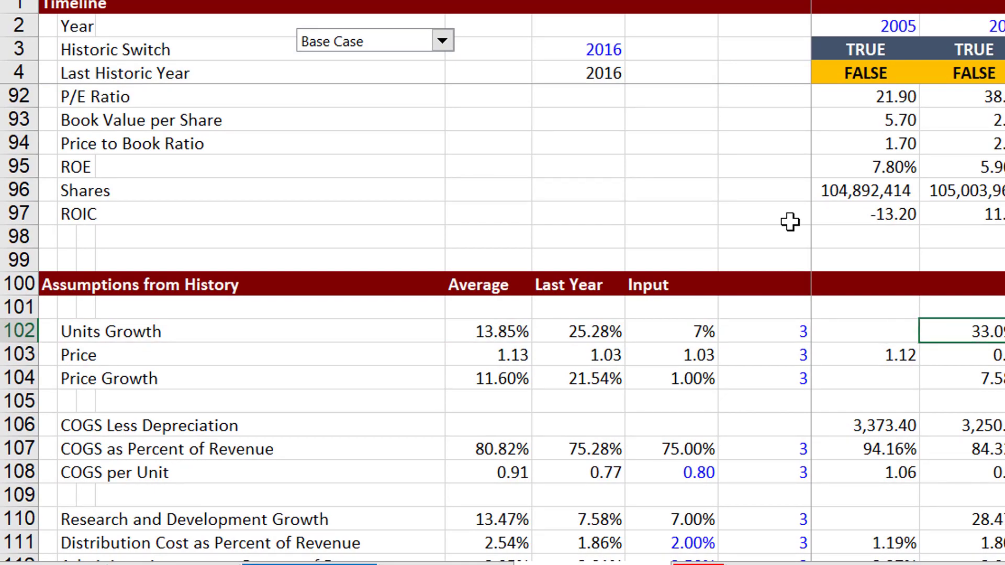
Inspect the Units Growth formula for 2006 and compare it along the row with the 2017 forecast and 2016 historic cells.
{"action": "key", "text": "F2"}
{"action": "key", "text": "Escape"}
{"action": "key", "text": "Right"}
{"action": "key", "text": "Right"}
{"action": "key", "text": "Right"}
{"action": "key", "text": "Right"}
{"action": "key", "text": "Right"}
{"action": "key", "text": "Right"}
{"action": "key", "text": "Right"}
{"action": "key", "text": "Right"}
{"action": "key", "text": "Right"}
{"action": "key", "text": "Right"}
{"action": "key", "text": "Right"}
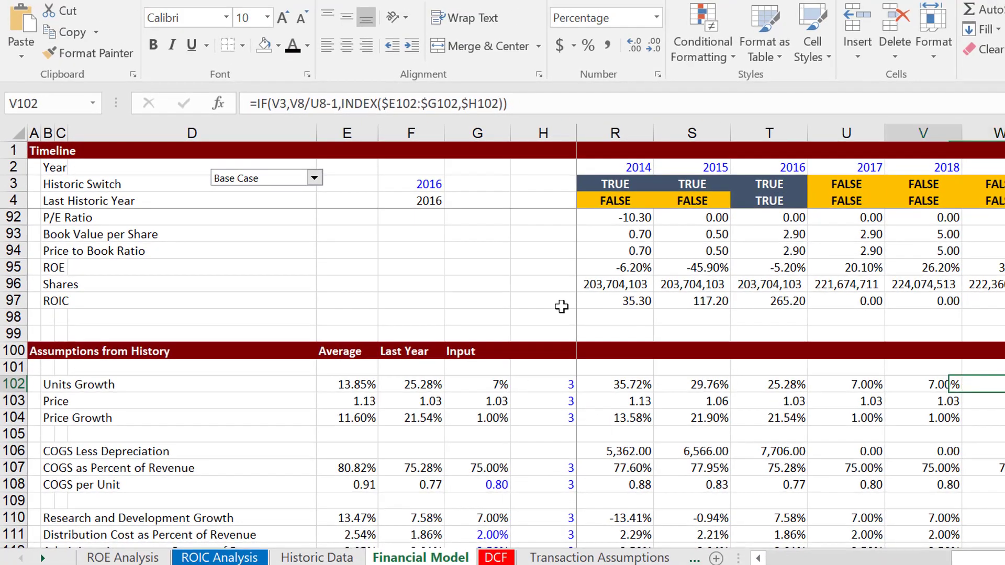
{"action": "key", "text": "Left"}
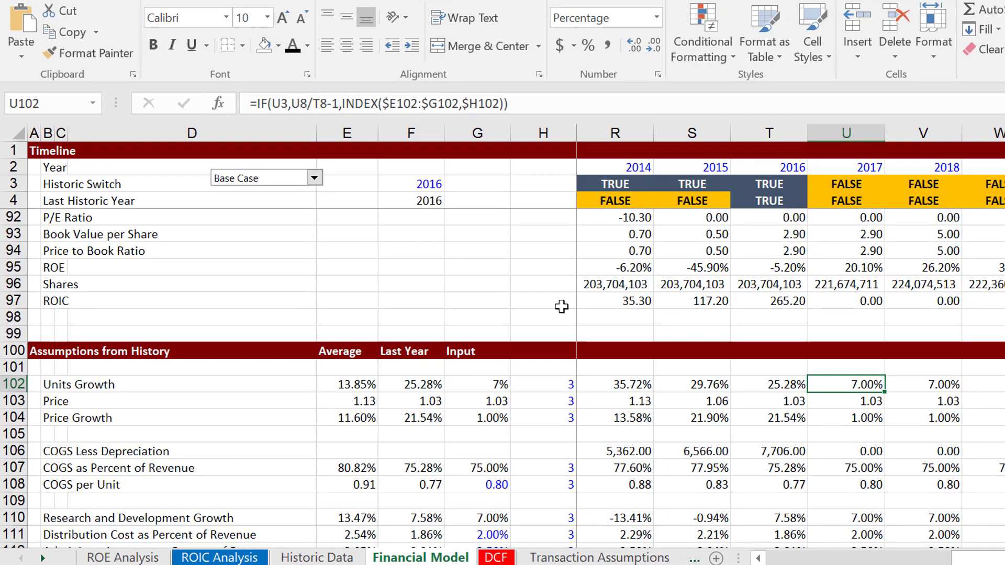
{"action": "key", "text": "F2"}
{"action": "key", "text": "Escape"}
{"action": "key", "text": "Left"}
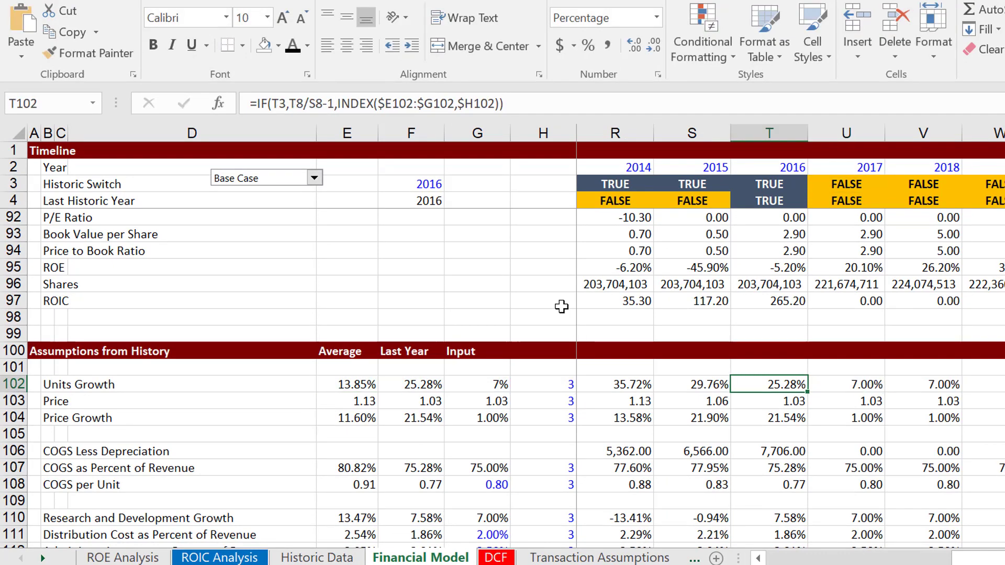
Look over the DCF, ROIC Analysis and Historic Data sheets.
{"action": "key", "text": "ctrl+Page_Down"}
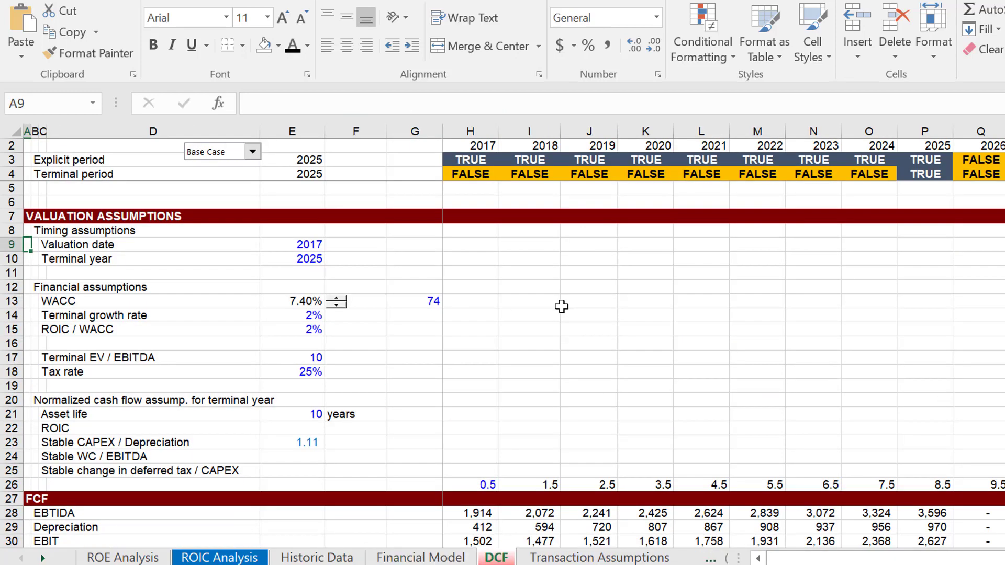
{"action": "key", "text": "ctrl+Page_Up"}
{"action": "key", "text": "ctrl+Page_Up"}
{"action": "key", "text": "ctrl+Page_Up"}
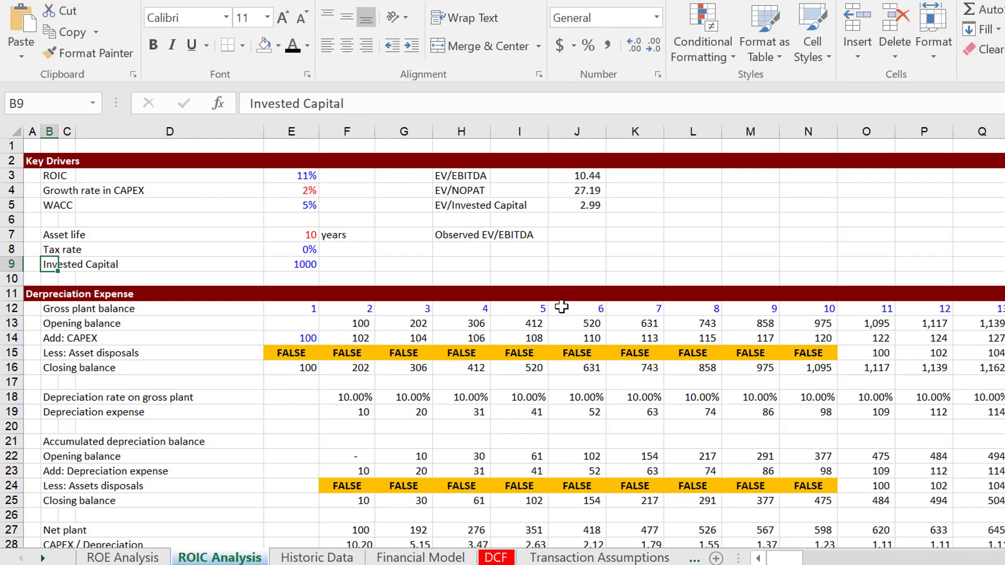
{"action": "key", "text": "Up"}
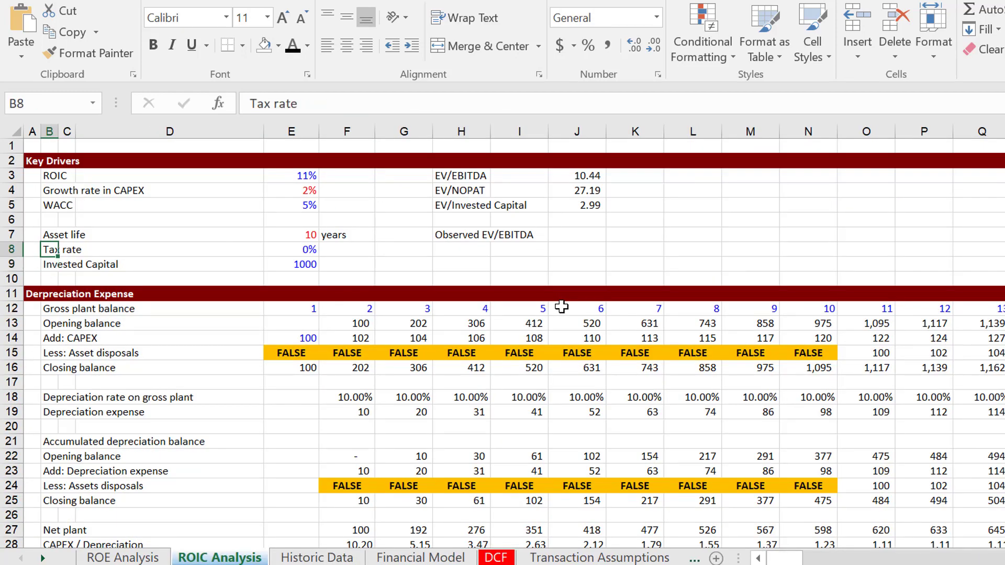
{"action": "key", "text": "ctrl+Page_Up"}
{"action": "key", "text": "ctrl+Page_Down"}
{"action": "key", "text": "ctrl+Page_Down"}
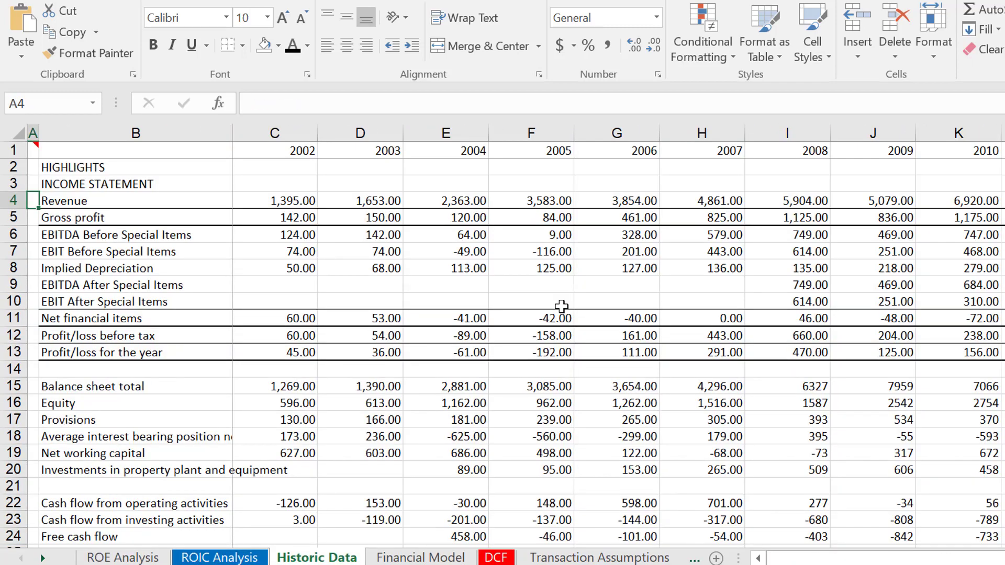
Bring up the Two Items Chart sheet and check the Graph Data sheet that supplies its series.
{"action": "key", "text": "ctrl+Page_Down"}
{"action": "key", "text": "ctrl+Page_Down"}
{"action": "key", "text": "ctrl+Page_Down"}
{"action": "key", "text": "ctrl+Page_Down"}
{"action": "key", "text": "ctrl+Page_Down"}
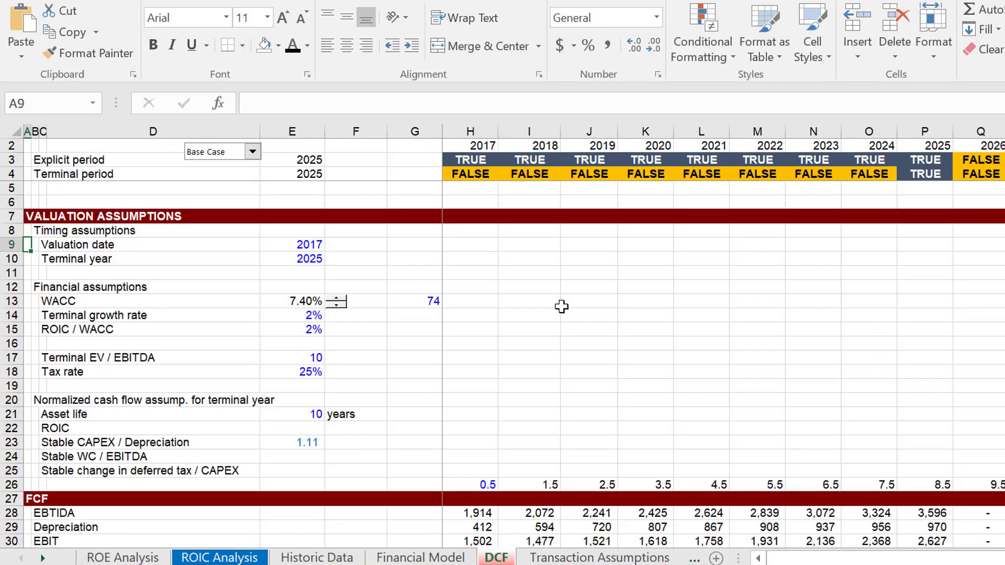
{"action": "key", "text": "ctrl+Page_Down"}
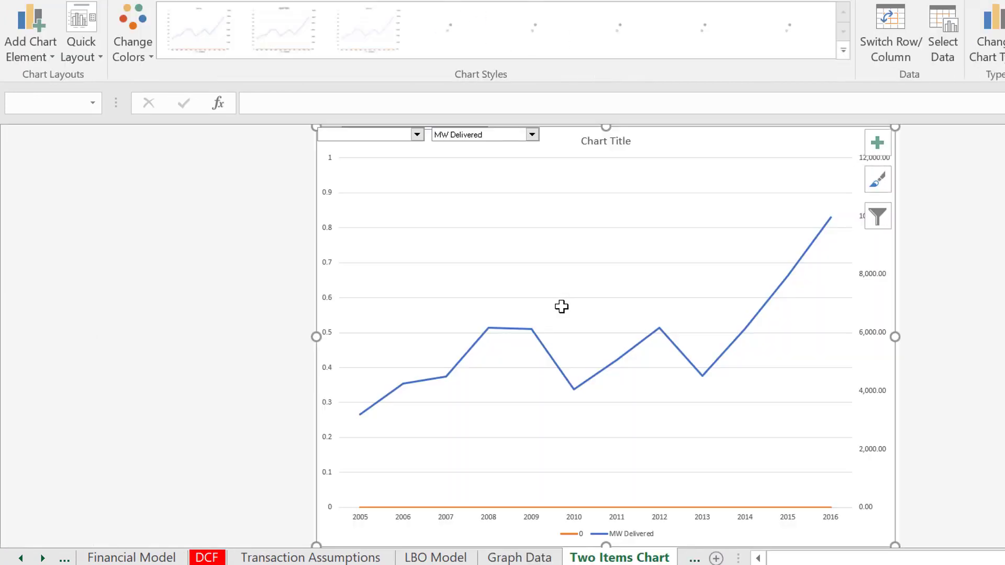
{"action": "key", "text": "ctrl+Page_Up"}
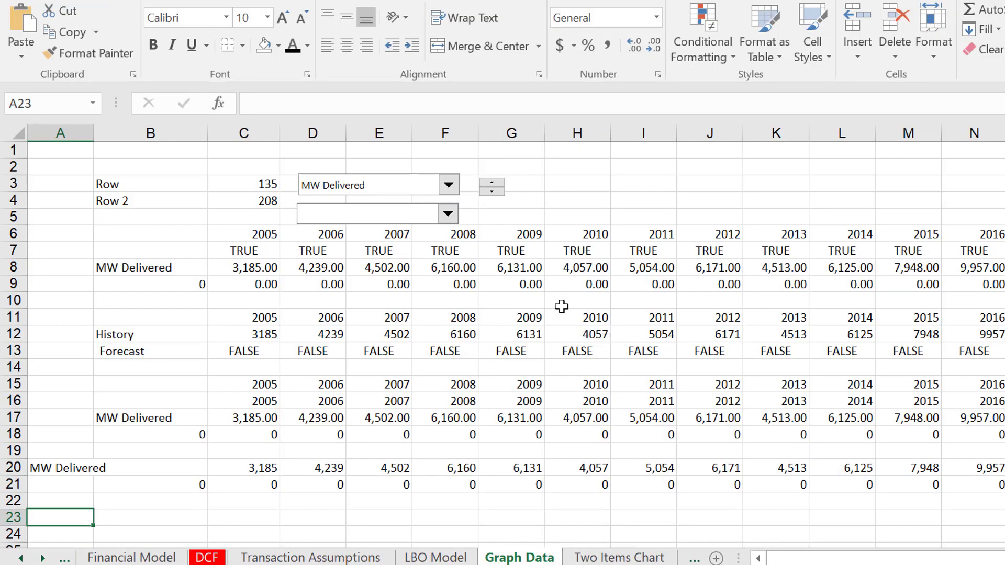
{"action": "key", "text": "ctrl+Page_Down"}
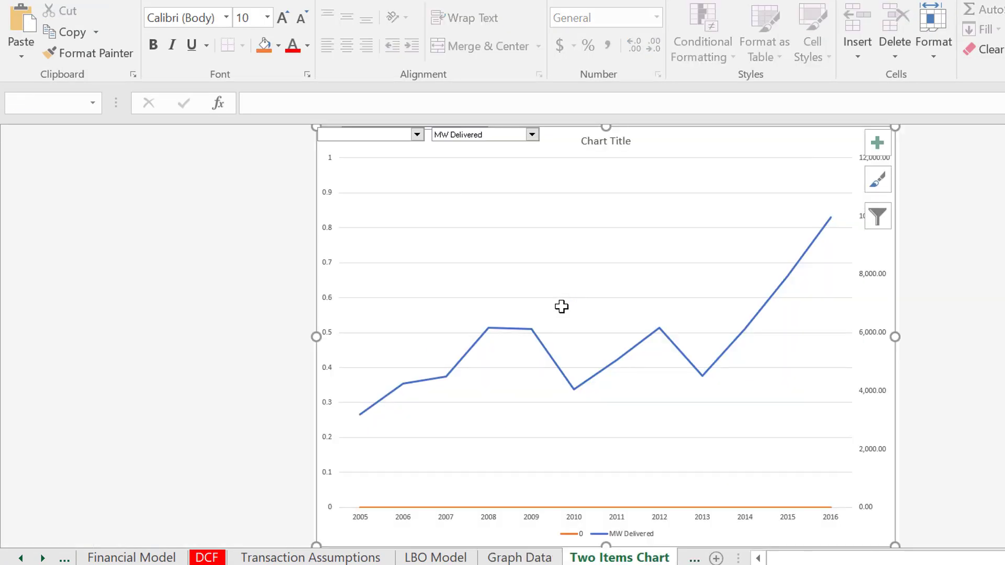
Set the Two Items Chart to plot Average Invested Capital against Research and Development Growth.
{"action": "left_click", "coordinate": [417, 135]}
{"action": "left_click", "coordinate": [396, 155]}
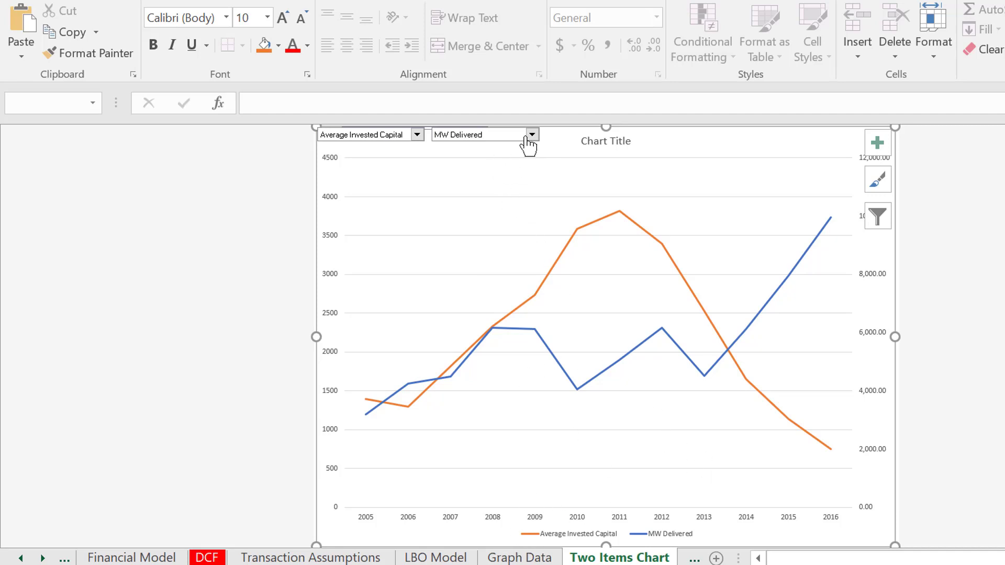
{"action": "left_click", "coordinate": [527, 138]}
{"action": "key", "text": "Down"}
{"action": "key", "text": "Down"}
{"action": "key", "text": "Down"}
{"action": "key", "text": "Down"}
{"action": "key", "text": "Down"}
{"action": "key", "text": "Down"}
{"action": "key", "text": "Down"}
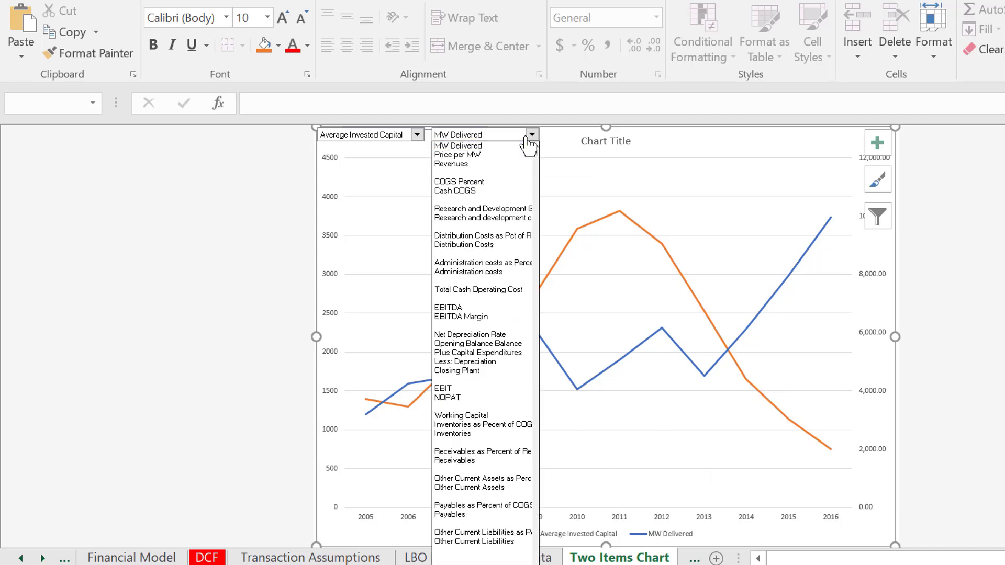
{"action": "key", "text": "Return"}
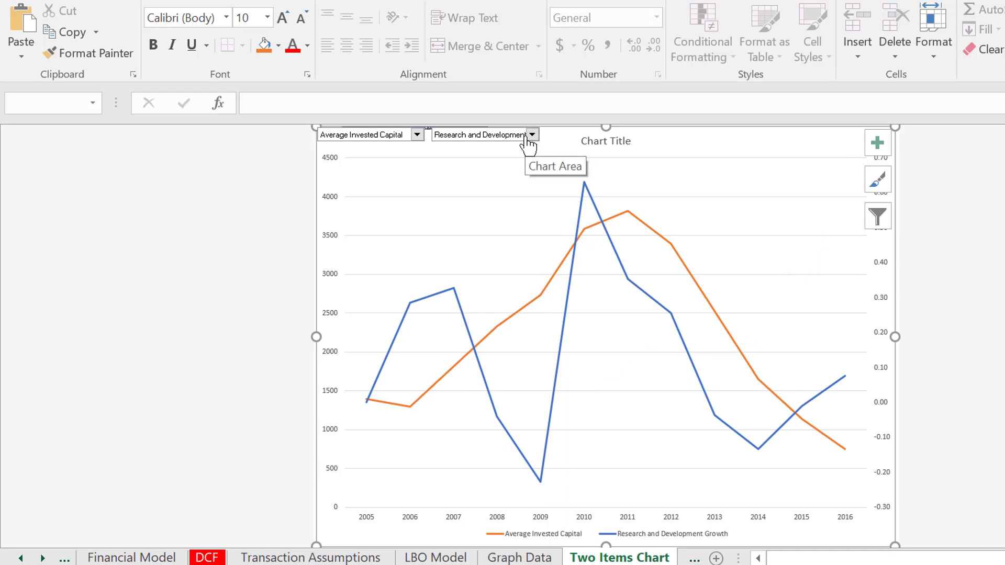
On the History an Forecast chart, display Administration costs as Percent of Revenue.
{"action": "key", "text": "ctrl+Page_Up"}
{"action": "key", "text": "ctrl+Page_Down"}
{"action": "key", "text": "ctrl+Page_Down"}
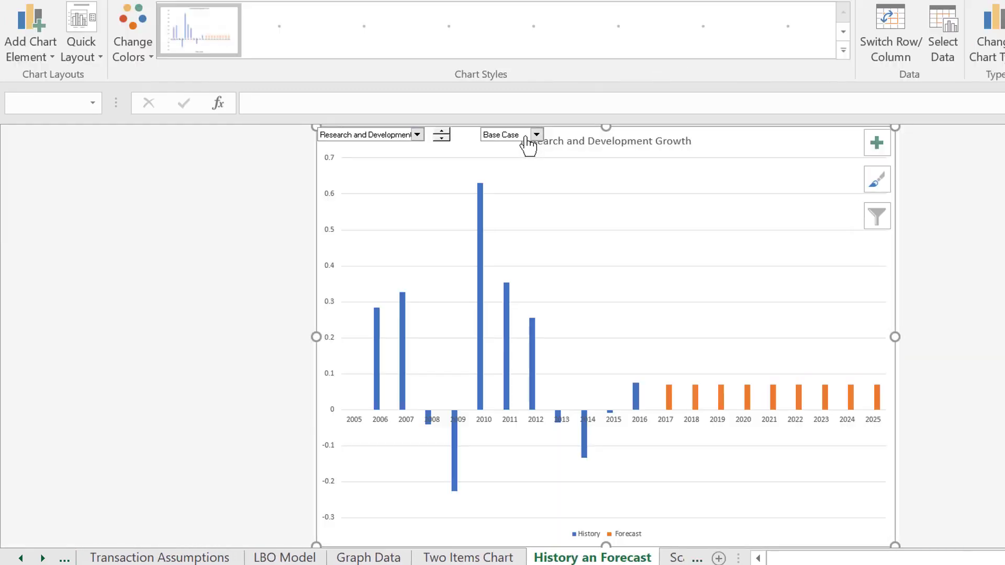
{"action": "left_click", "coordinate": [417, 135]}
{"action": "key", "text": "Down"}
{"action": "key", "text": "Down"}
{"action": "key", "text": "Down"}
{"action": "key", "text": "Down"}
{"action": "key", "text": "Down"}
{"action": "key", "text": "Down"}
{"action": "key", "text": "Return"}
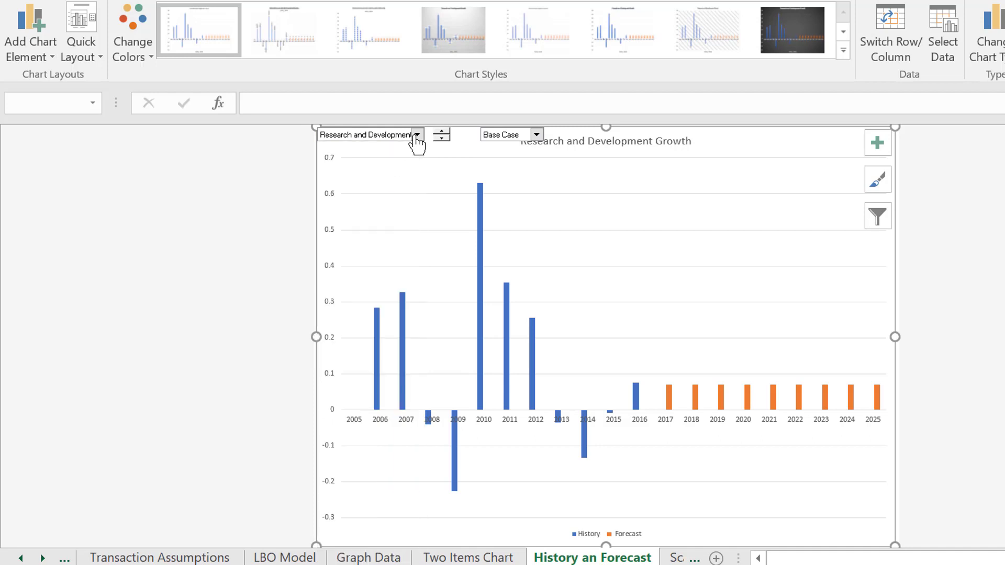
Switch the History an Forecast chart's scenario to High Case and deselect the chart.
{"action": "left_click", "coordinate": [537, 136]}
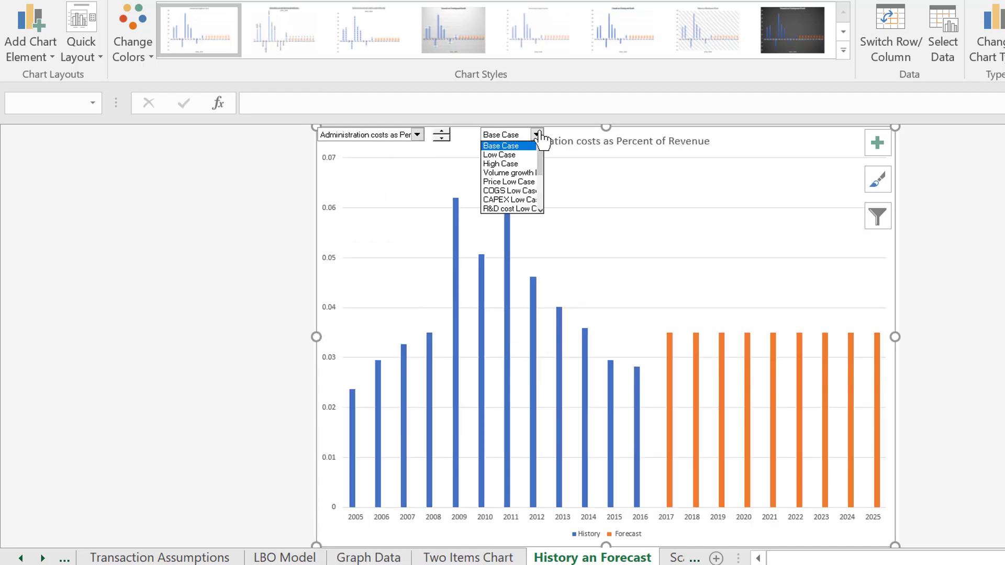
{"action": "key", "text": "Down"}
{"action": "key", "text": "Down"}
{"action": "key", "text": "Return"}
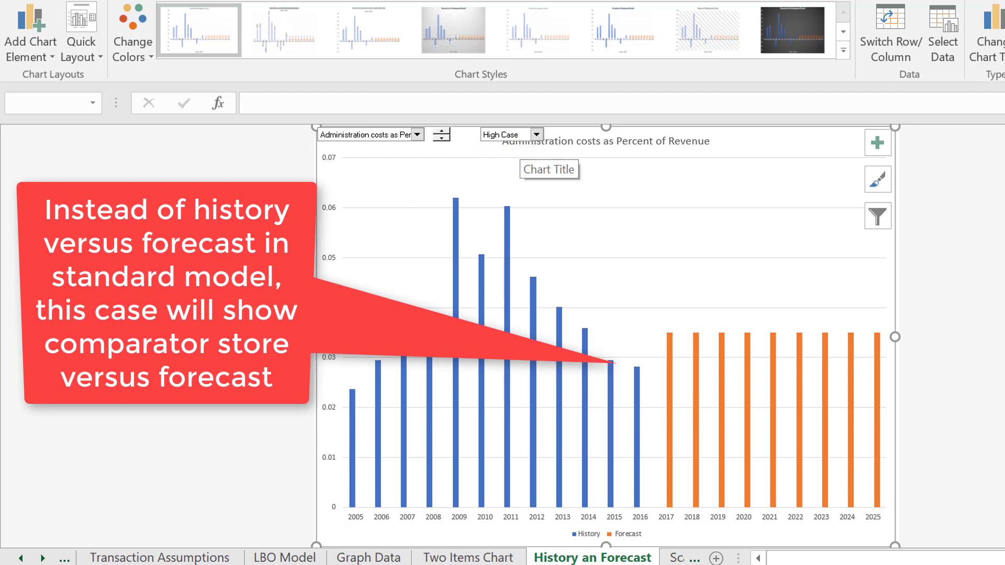
{"action": "left_click", "coordinate": [187, 279]}
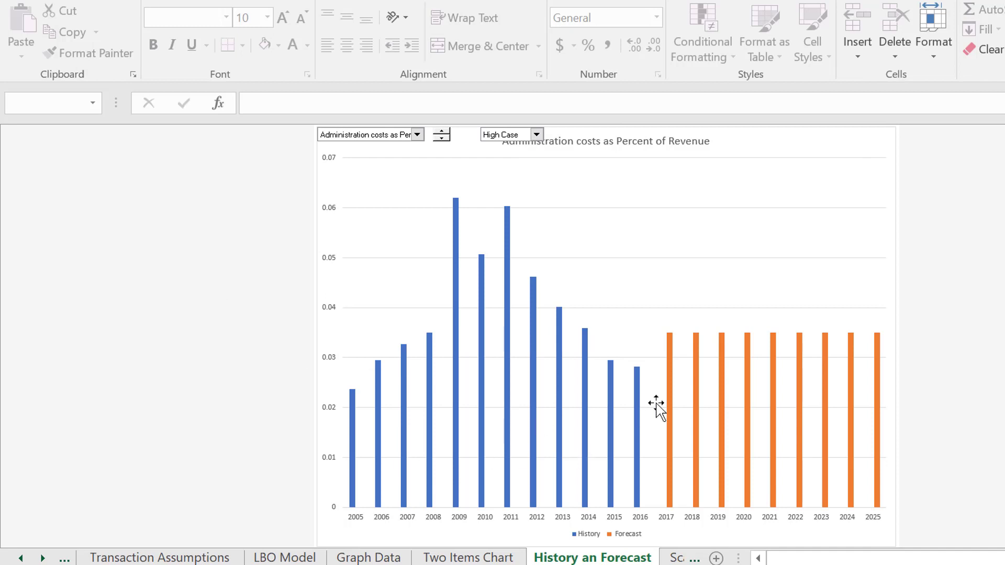
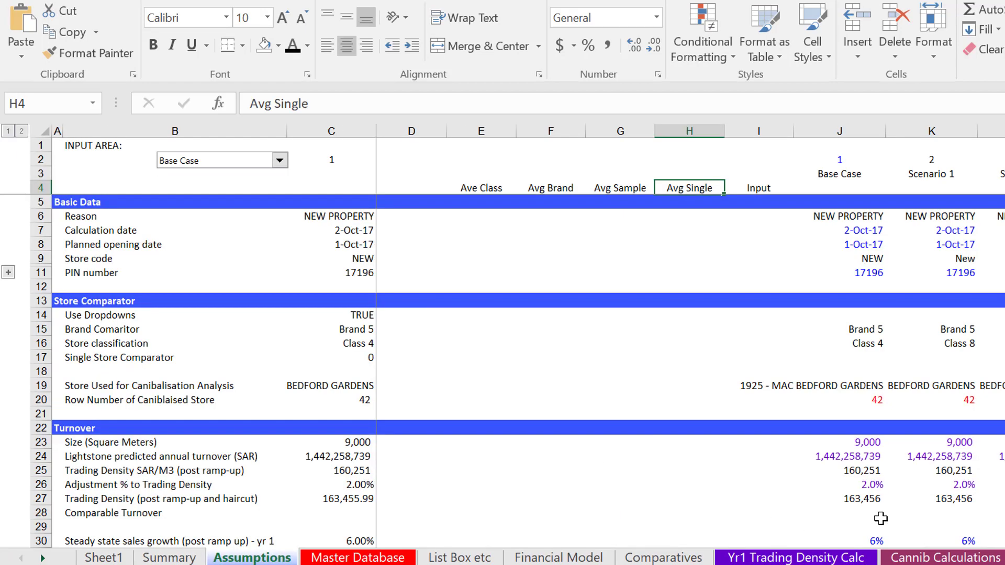
In the store model workbook, review the task list on Sheet1 and the Summary sheet, and return to Assumptions.
{"action": "key", "text": "ctrl+Page_Up"}
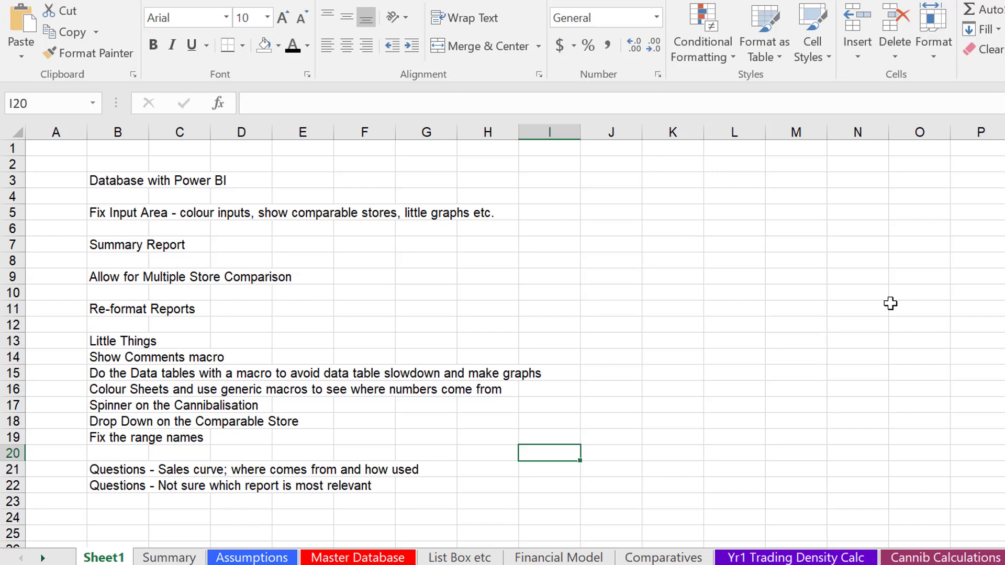
{"action": "key", "text": "Up"}
{"action": "key", "text": "Up"}
{"action": "key", "text": "Up"}
{"action": "key", "text": "Up"}
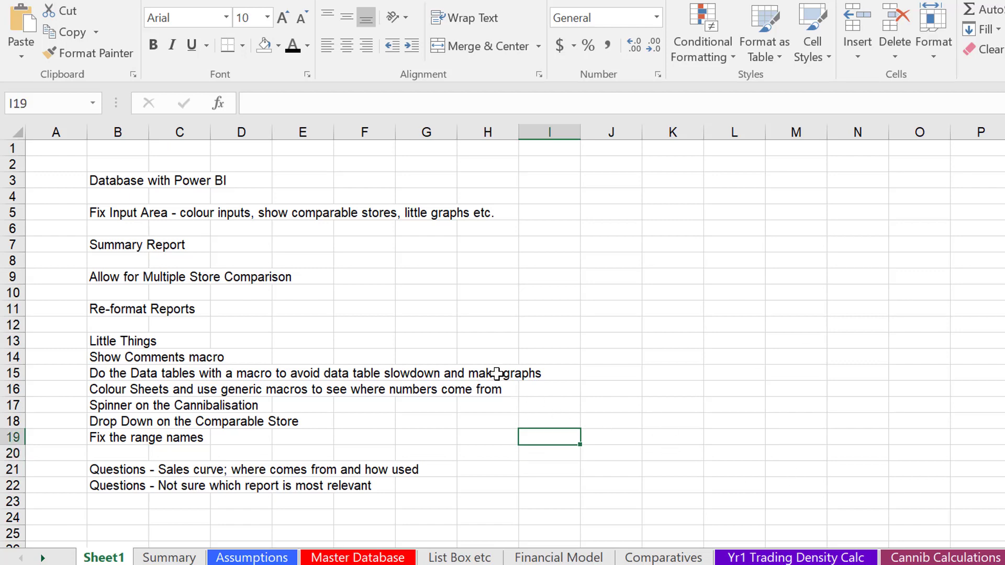
{"action": "key", "text": "ctrl+Page_Down"}
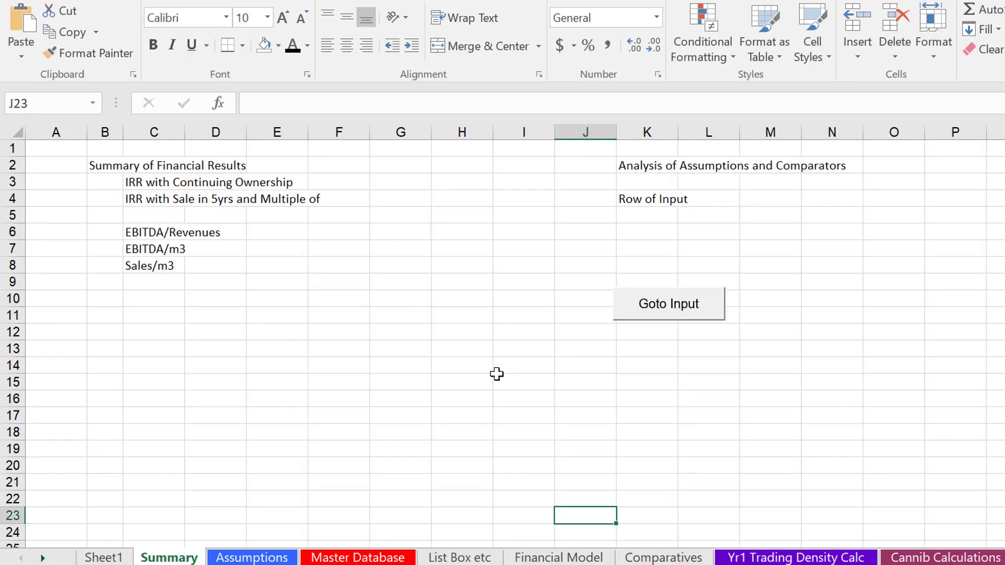
{"action": "key", "text": "ctrl+Page_Down"}
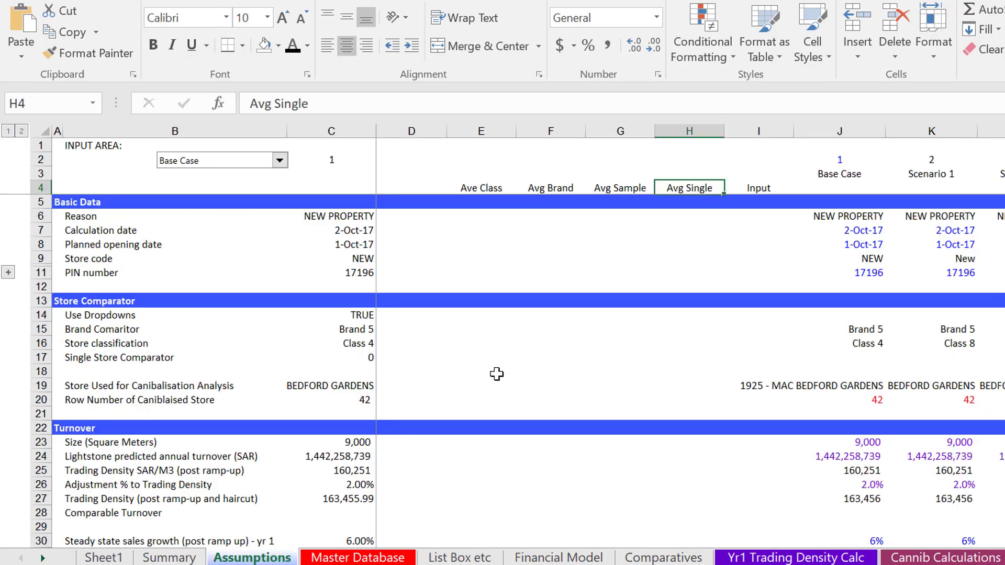
Check the Master Database sheet and the class and brand lists on the List Box etc sheet.
{"action": "key", "text": "ctrl+Page_Down"}
{"action": "key", "text": "Up"}
{"action": "key", "text": "ctrl+Up"}
{"action": "key", "text": "Down"}
{"action": "key", "text": "ctrl+Page_Up"}
{"action": "key", "text": "ctrl+Page_Down"}
{"action": "key", "text": "ctrl+Page_Down"}
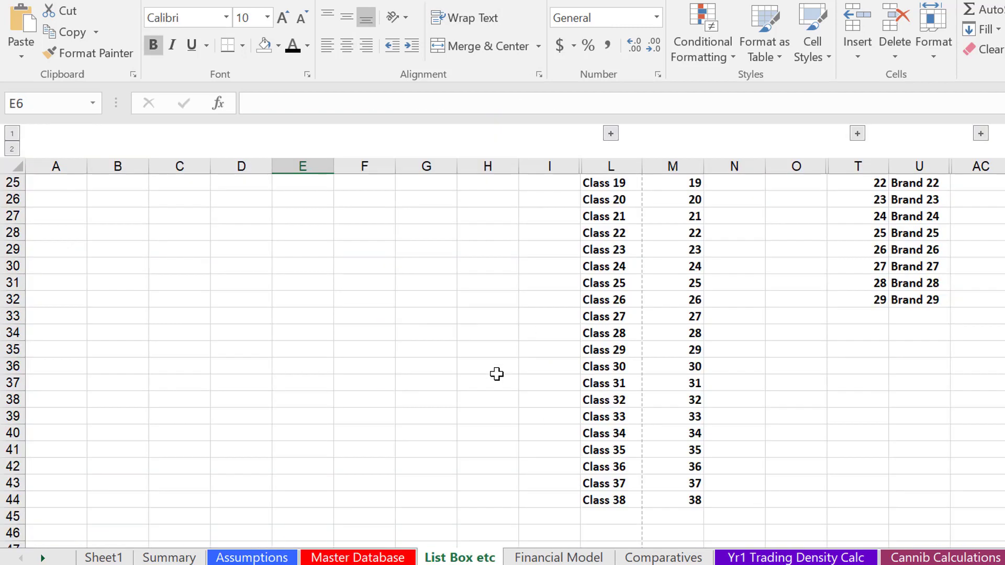
On the Assumptions sheet, examine the selected Brand Comaritor and Store classification cells under Store Comparator.
{"action": "key", "text": "ctrl+Page_Up"}
{"action": "key", "text": "ctrl+Page_Up"}
{"action": "key", "text": "Left"}
{"action": "key", "text": "Down"}
{"action": "key", "text": "Down"}
{"action": "key", "text": "Down"}
{"action": "key", "text": "Down"}
{"action": "key", "text": "Down"}
{"action": "key", "text": "Down"}
{"action": "key", "text": "Down"}
{"action": "key", "text": "Down"}
{"action": "key", "text": "Down"}
{"action": "key", "text": "Left"}
{"action": "key", "text": "Left"}
{"action": "key", "text": "Left"}
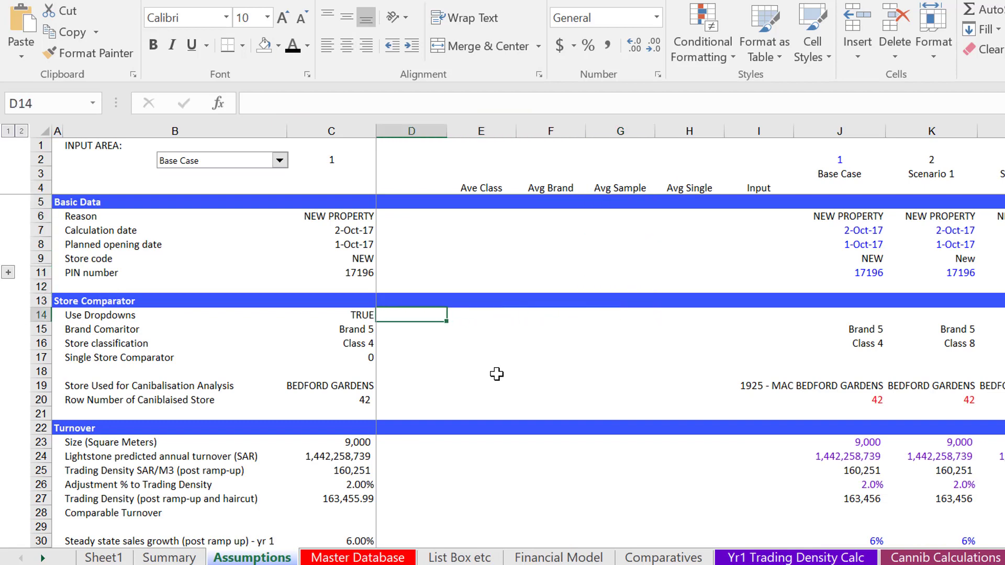
{"action": "key", "text": "Down"}
{"action": "key", "text": "Left"}
{"action": "key", "text": "Left"}
{"action": "key", "text": "Right"}
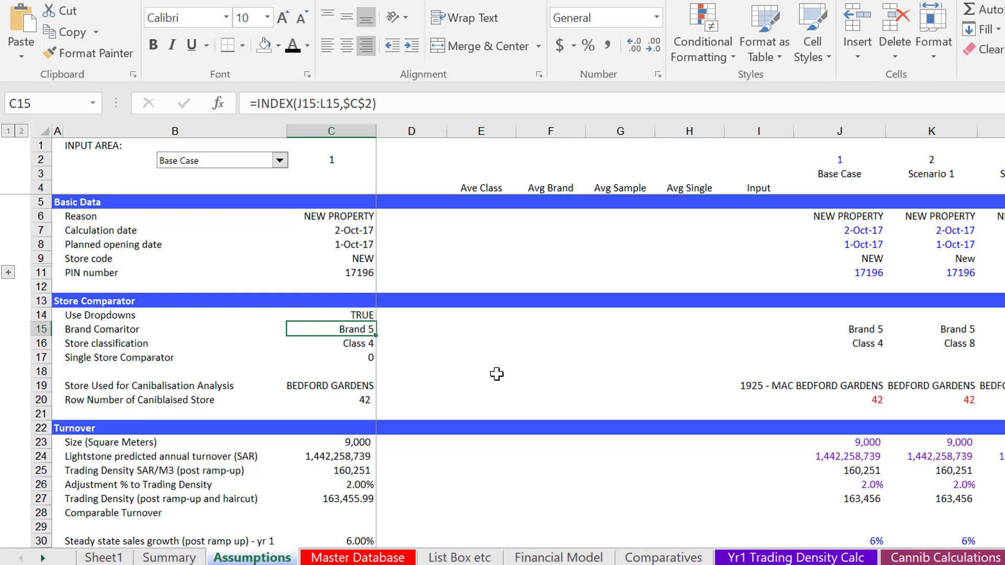
{"action": "key", "text": "Down"}
{"action": "key", "text": "Up"}
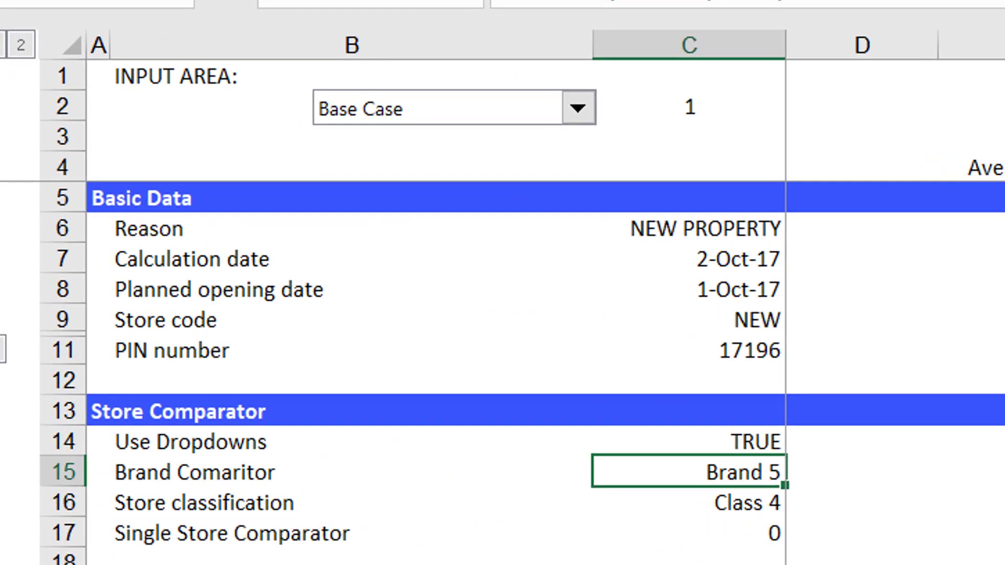
{"action": "key", "text": "Down"}
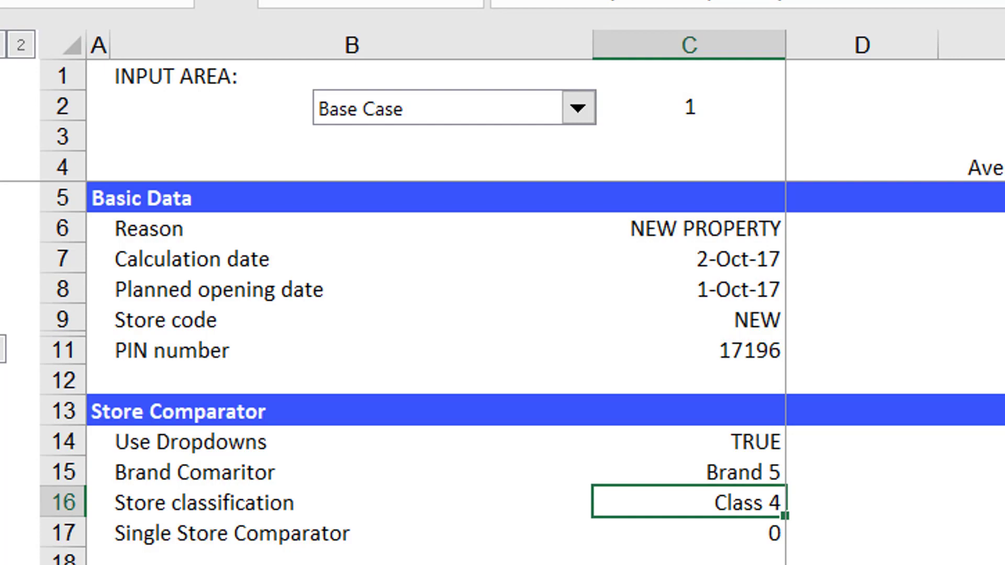
{"action": "key", "text": "Up"}
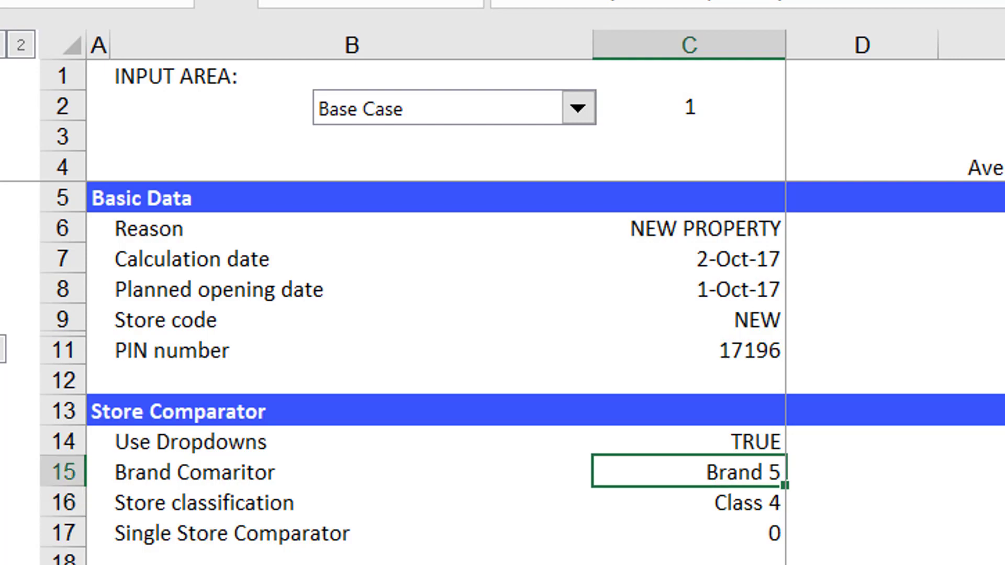
On the Master Database sheet, add the header "Brand Switch" in the first empty column after Lease per m3.
{"action": "key", "text": "ctrl+Page_Down"}
{"action": "key", "text": "Right"}
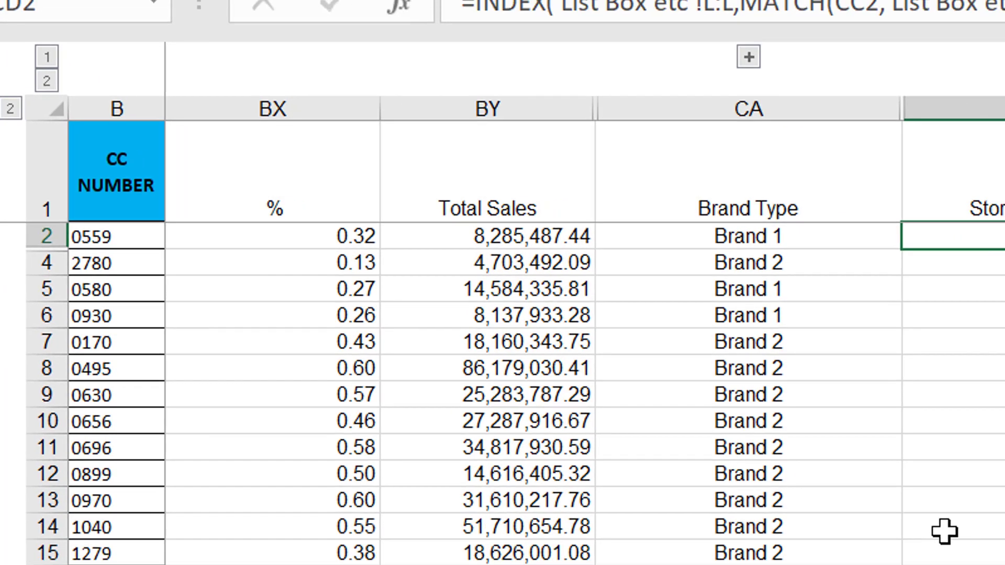
{"action": "key", "text": "ctrl+Right"}
{"action": "key", "text": "Right"}
{"action": "key", "text": "Left"}
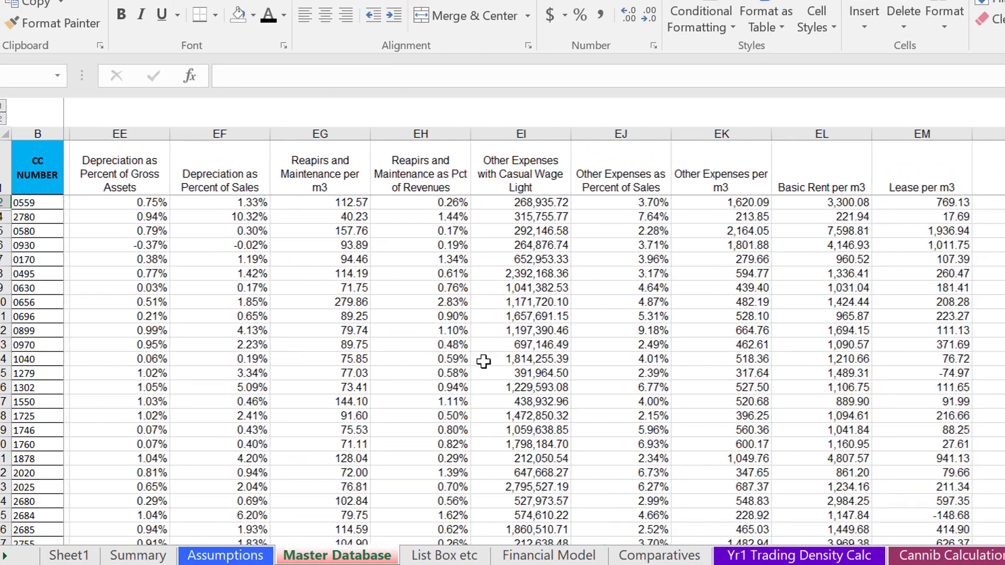
{"action": "key", "text": "Right"}
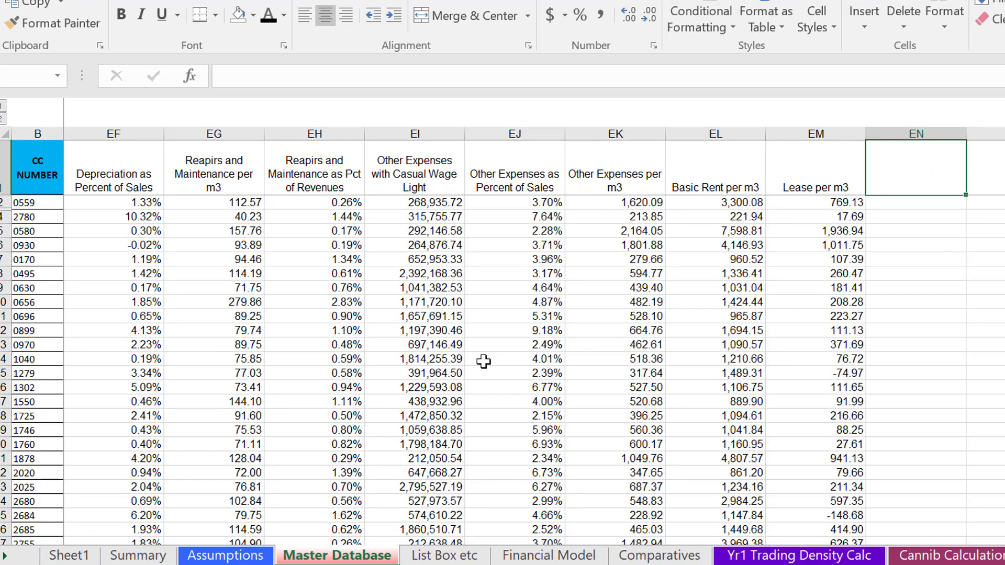
{"action": "type", "text": "Brand"}
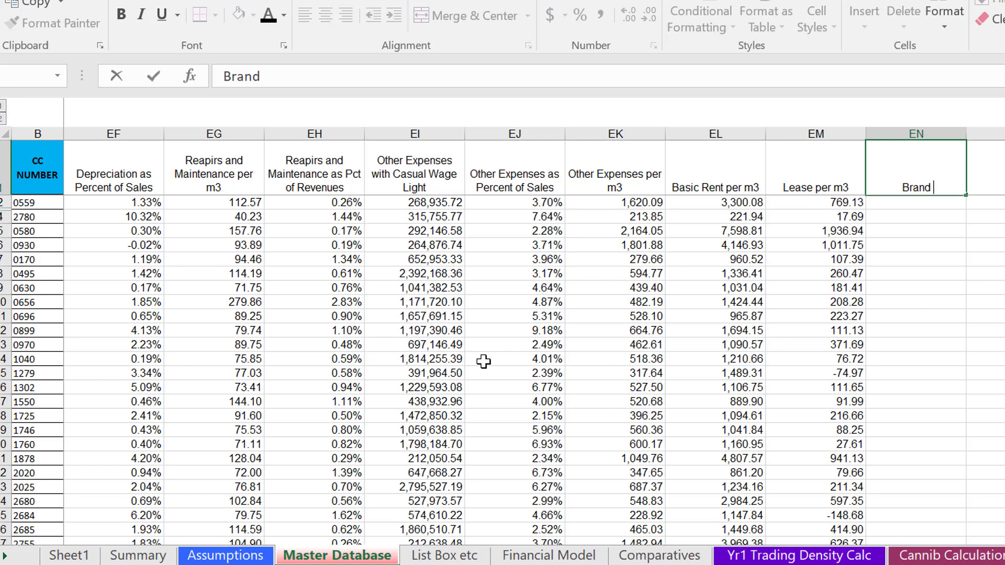
{"action": "key", "text": "BackSpace"}
{"action": "key", "text": "BackSpace"}
{"action": "type", "text": "rand Swit"}
{"action": "type", "text": "c"}
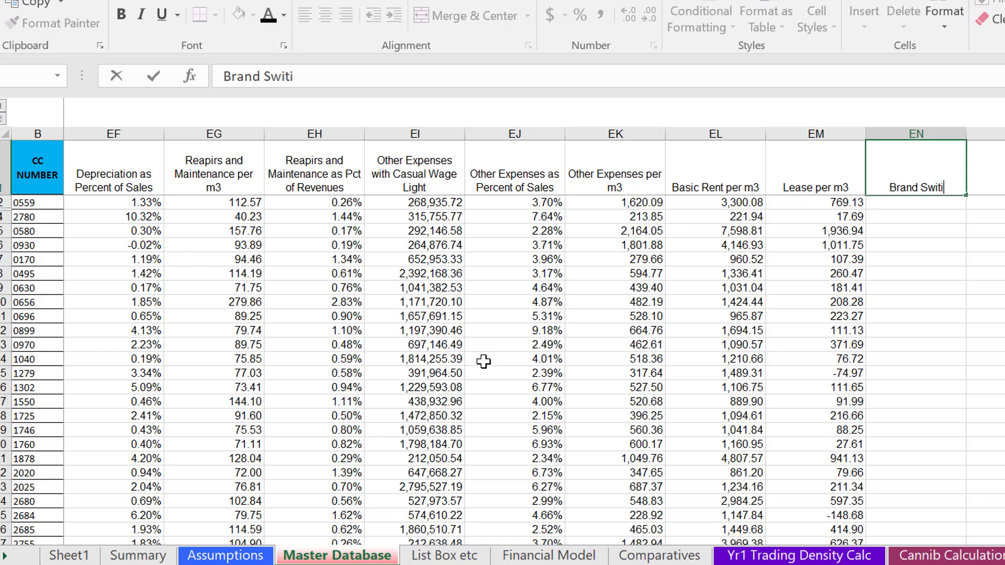
{"action": "key", "text": "BackSpace"}
{"action": "type", "text": "ch"}
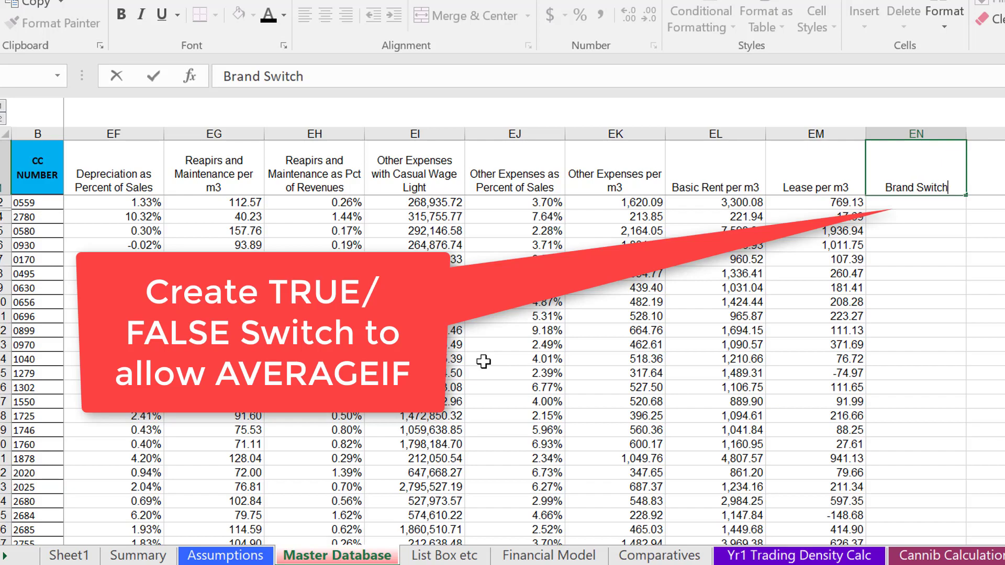
{"action": "key", "text": "Return"}
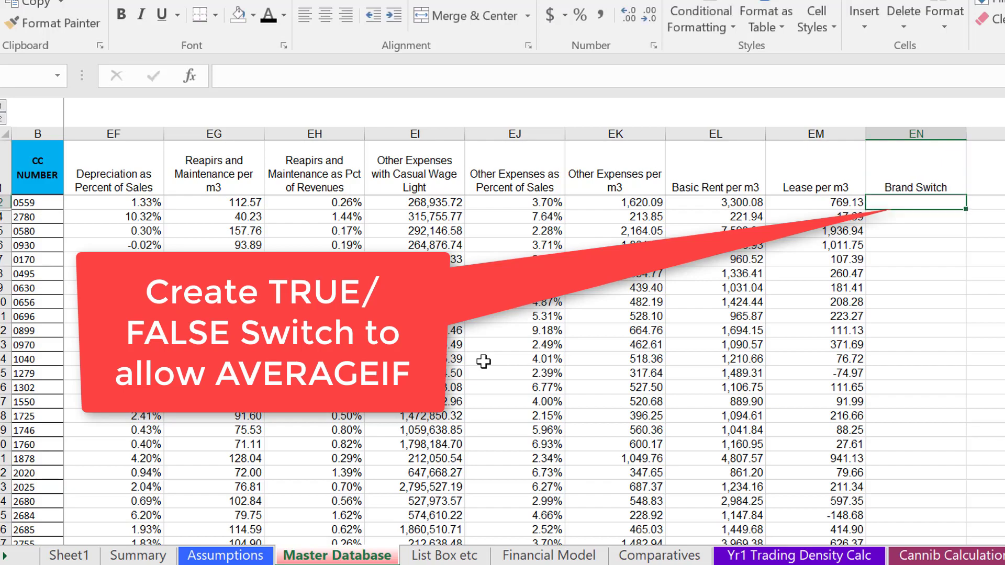
In EN2, compare the store's Brand Type with the Comparatives brand using =CA2=Comparatives!$D$3, and fill it down the Brand Switch column.
{"action": "type", "text": "="}
{"action": "key", "text": "Left"}
{"action": "key", "text": "Left"}
{"action": "key", "text": "Left"}
{"action": "key", "text": "Left"}
{"action": "key", "text": "Left"}
{"action": "key", "text": "Left"}
{"action": "key", "text": "Left"}
{"action": "key", "text": "Left"}
{"action": "key", "text": "Left"}
{"action": "key", "text": "Left"}
{"action": "key", "text": "Left"}
{"action": "key", "text": "Left"}
{"action": "key", "text": "Left"}
{"action": "key", "text": "Left"}
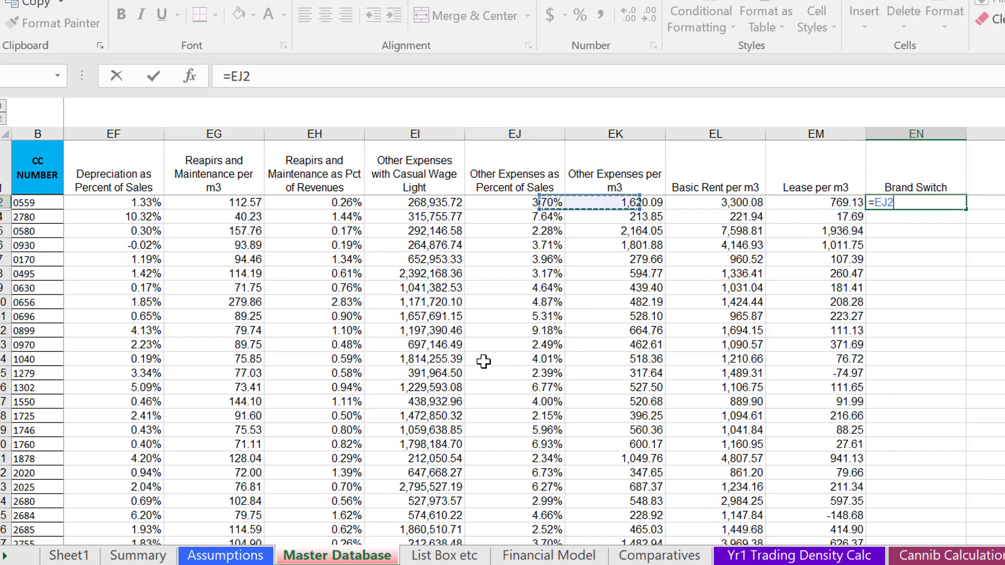
{"action": "key", "text": "Left"}
{"action": "key", "text": "Left"}
{"action": "key", "text": "Left"}
{"action": "key", "text": "Left"}
{"action": "key", "text": "Left"}
{"action": "key", "text": "Left"}
{"action": "key", "text": "Left"}
{"action": "key", "text": "Left"}
{"action": "key", "text": "Left"}
{"action": "key", "text": "Left"}
{"action": "key", "text": "Left"}
{"action": "key", "text": "Left"}
{"action": "key", "text": "Left"}
{"action": "key", "text": "Left"}
{"action": "key", "text": "Left"}
{"action": "key", "text": "Left"}
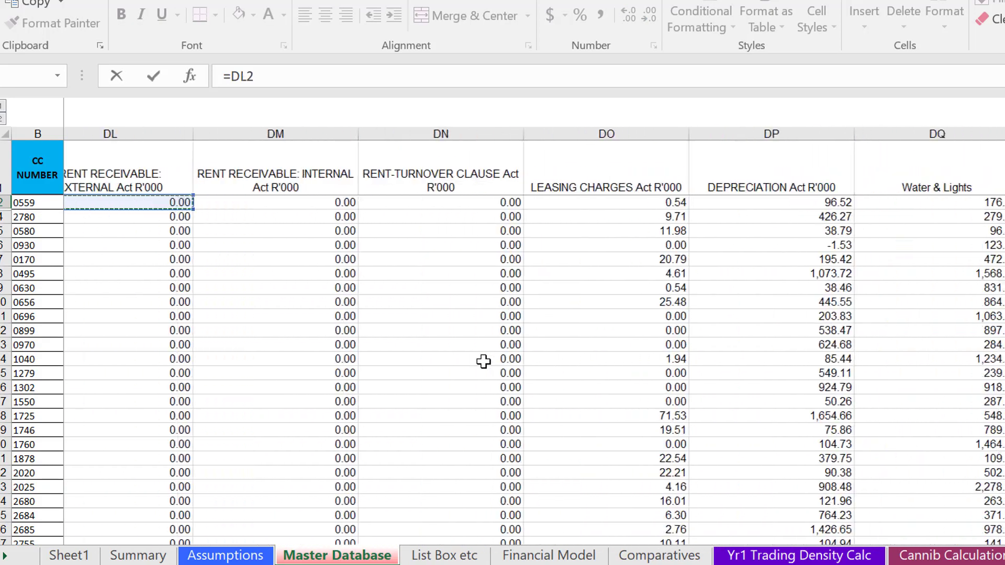
{"action": "key", "text": "Left"}
{"action": "key", "text": "Left"}
{"action": "key", "text": "Left"}
{"action": "key", "text": "Left"}
{"action": "key", "text": "Left"}
{"action": "key", "text": "Left"}
{"action": "key", "text": "Left"}
{"action": "key", "text": "Left"}
{"action": "key", "text": "Left"}
{"action": "key", "text": "Left"}
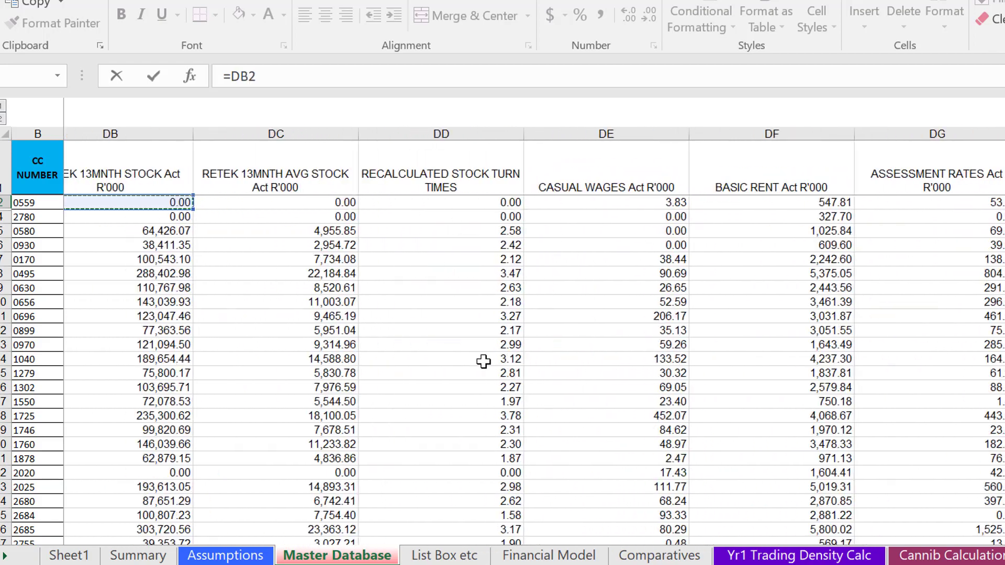
{"action": "key", "text": "Left"}
{"action": "key", "text": "Left"}
{"action": "key", "text": "Left"}
{"action": "key", "text": "Left"}
{"action": "key", "text": "Left"}
{"action": "key", "text": "Left"}
{"action": "key", "text": "Left"}
{"action": "key", "text": "Left"}
{"action": "key", "text": "Left"}
{"action": "key", "text": "Left"}
{"action": "key", "text": "Left"}
{"action": "key", "text": "Left"}
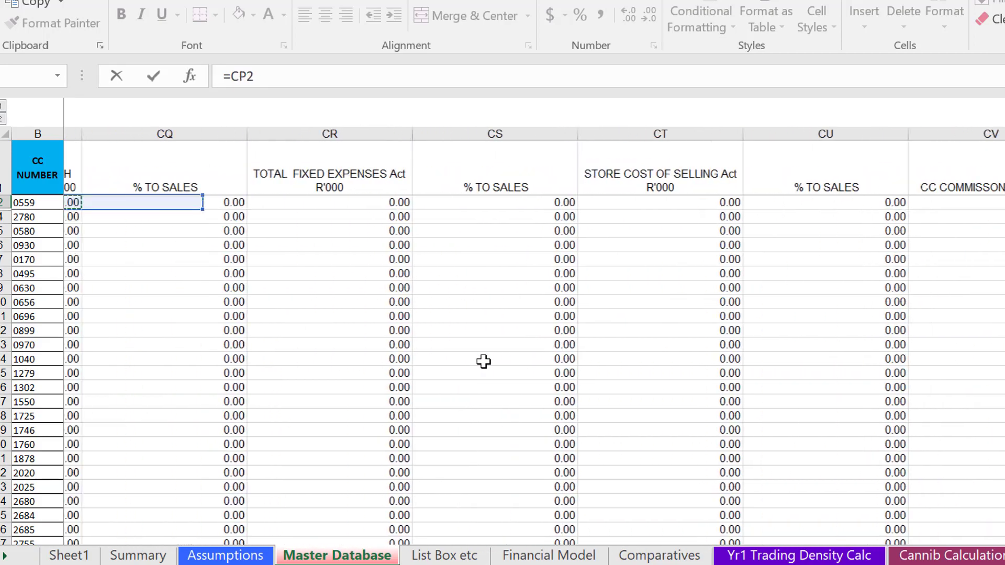
{"action": "key", "text": "Left"}
{"action": "key", "text": "Left"}
{"action": "key", "text": "Left"}
{"action": "key", "text": "Left"}
{"action": "key", "text": "Left"}
{"action": "key", "text": "Left"}
{"action": "key", "text": "Left"}
{"action": "key", "text": "Left"}
{"action": "key", "text": "Left"}
{"action": "key", "text": "Left"}
{"action": "key", "text": "Left"}
{"action": "key", "text": "Left"}
{"action": "key", "text": "Left"}
{"action": "key", "text": "Left"}
{"action": "key", "text": "Left"}
{"action": "key", "text": "Left"}
{"action": "key", "text": "Left"}
{"action": "key", "text": "Left"}
{"action": "key", "text": "Left"}
{"action": "key", "text": "Left"}
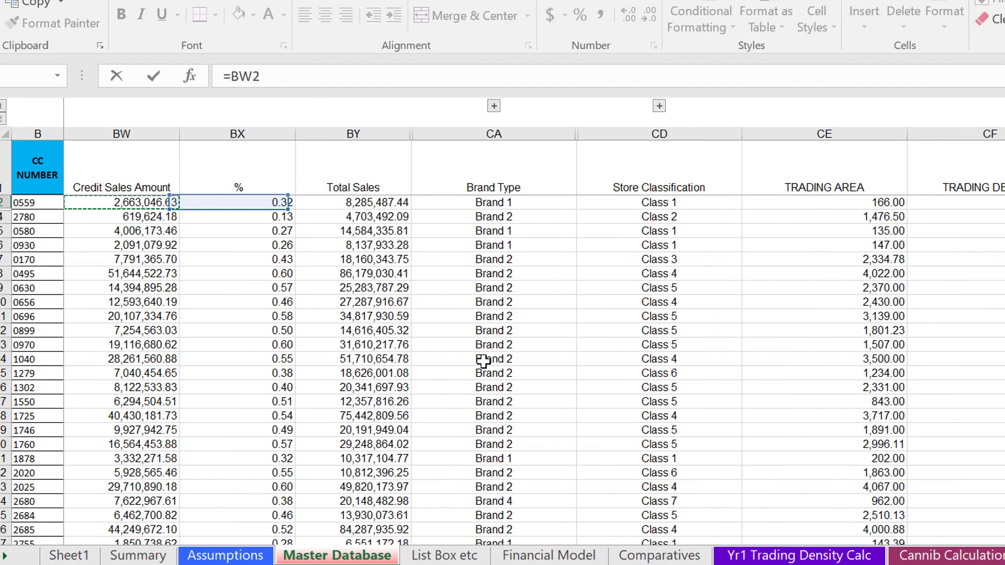
{"action": "key", "text": "Right"}
{"action": "key", "text": "Right"}
{"action": "key", "text": "Right"}
{"action": "key", "text": "Right"}
{"action": "key", "text": "Right"}
{"action": "key", "text": "Right"}
{"action": "key", "text": "Right"}
{"action": "key", "text": "Right"}
{"action": "key", "text": "Left"}
{"action": "type", "text": "="}
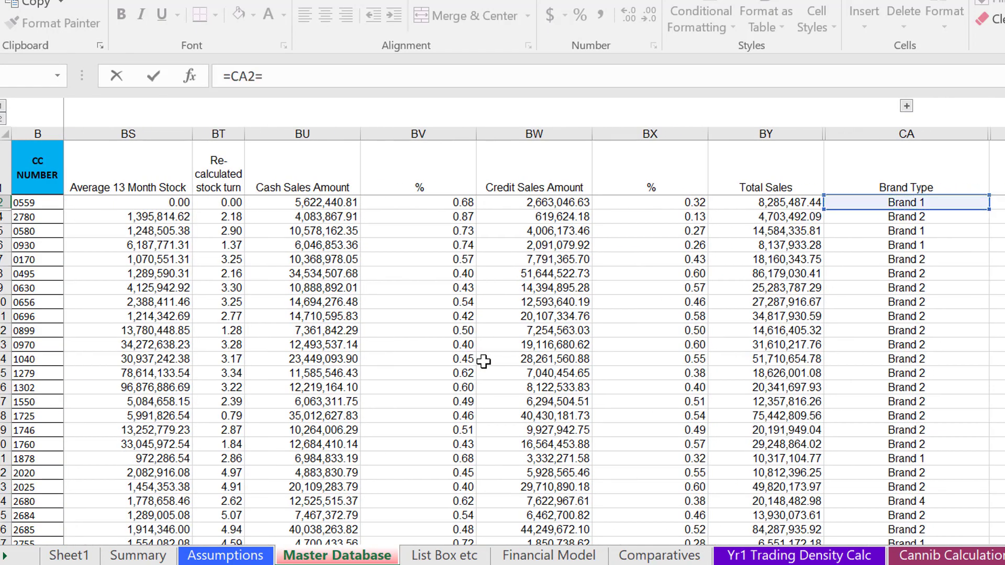
{"action": "key", "text": "ctrl+Page_Down"}
{"action": "key", "text": "ctrl+Page_Down"}
{"action": "key", "text": "ctrl+Page_Down"}
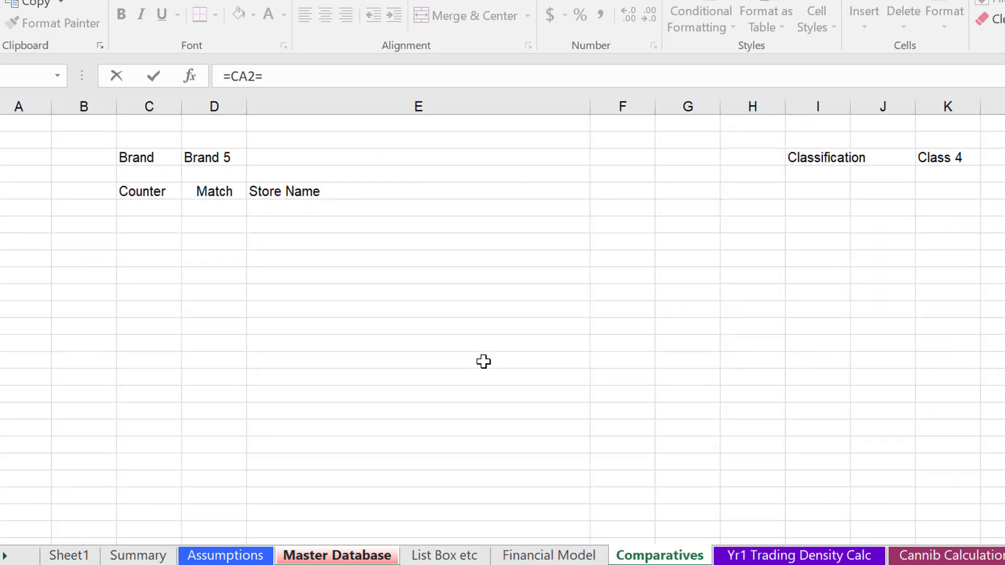
{"action": "left_click", "coordinate": [203, 150]}
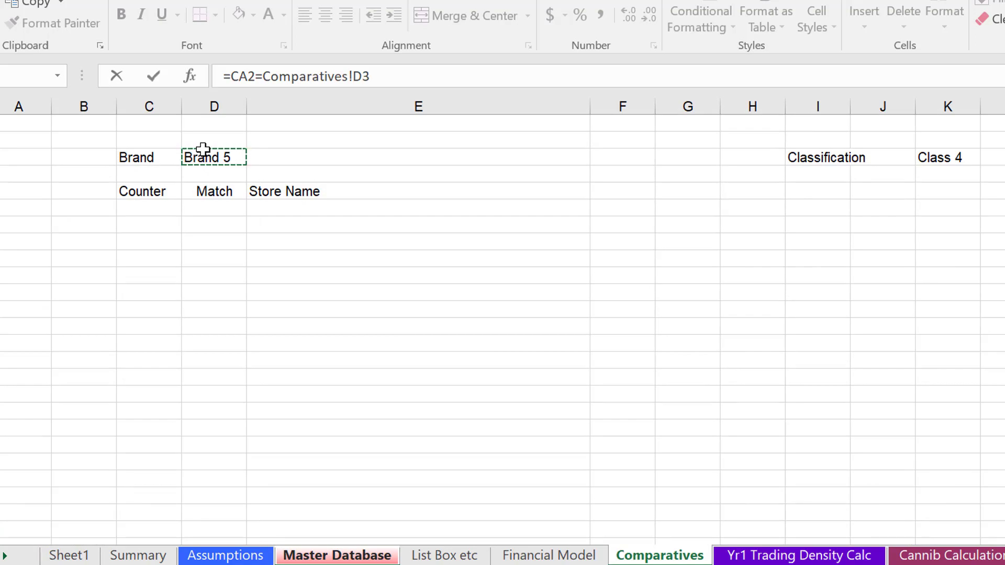
{"action": "key", "text": "F4"}
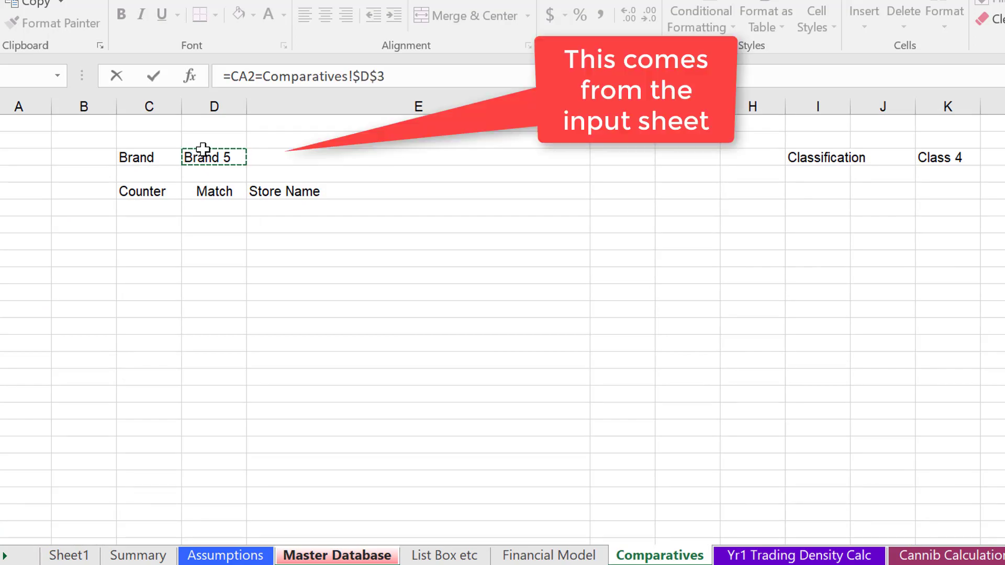
{"action": "key", "text": "Return"}
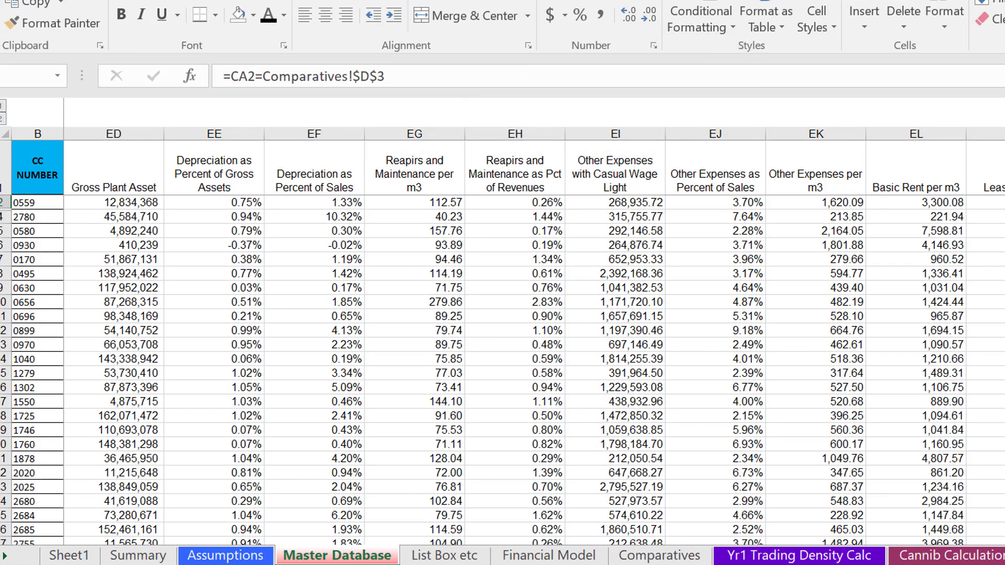
Examine the Brand Switch results down the store rows to see which stores match the selected brand.
{"action": "key", "text": "Down"}
{"action": "key", "text": "Down"}
{"action": "key", "text": "Down"}
{"action": "key", "text": "Down"}
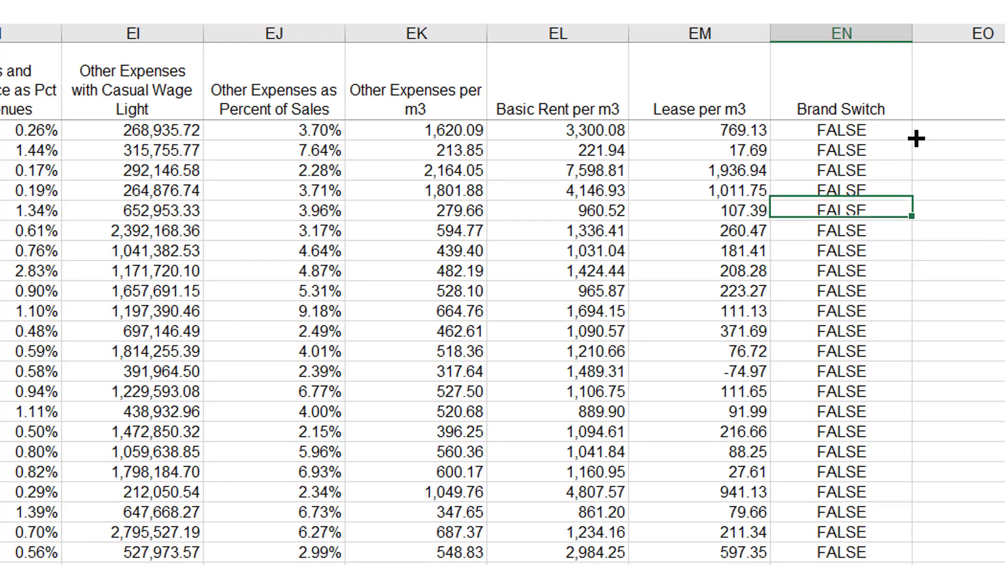
{"action": "key", "text": "Down"}
{"action": "key", "text": "Down"}
{"action": "key", "text": "Down"}
{"action": "key", "text": "Down"}
{"action": "key", "text": "Down"}
{"action": "key", "text": "Down"}
{"action": "key", "text": "Down"}
{"action": "key", "text": "Down"}
{"action": "key", "text": "Down"}
{"action": "key", "text": "Down"}
{"action": "key", "text": "Down"}
{"action": "key", "text": "Down"}
{"action": "key", "text": "Down"}
{"action": "key", "text": "Down"}
{"action": "key", "text": "Down"}
{"action": "key", "text": "Down"}
{"action": "key", "text": "Down"}
{"action": "key", "text": "Down"}
{"action": "key", "text": "Down"}
{"action": "key", "text": "Down"}
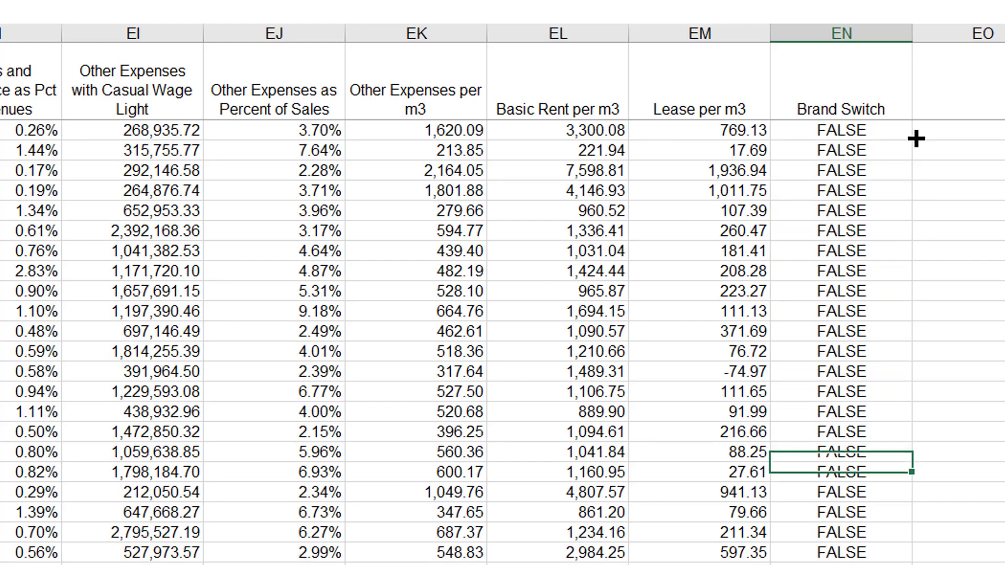
{"action": "key", "text": "Down"}
{"action": "key", "text": "Down"}
{"action": "key", "text": "Down"}
{"action": "key", "text": "Down"}
{"action": "key", "text": "Down"}
{"action": "key", "text": "Down"}
{"action": "key", "text": "Down"}
{"action": "key", "text": "Down"}
{"action": "key", "text": "Down"}
{"action": "key", "text": "Down"}
{"action": "key", "text": "Down"}
{"action": "key", "text": "Down"}
{"action": "key", "text": "Down"}
{"action": "key", "text": "Down"}
{"action": "key", "text": "Down"}
{"action": "key", "text": "Down"}
{"action": "key", "text": "Down"}
{"action": "key", "text": "Down"}
{"action": "key", "text": "Down"}
{"action": "key", "text": "Down"}
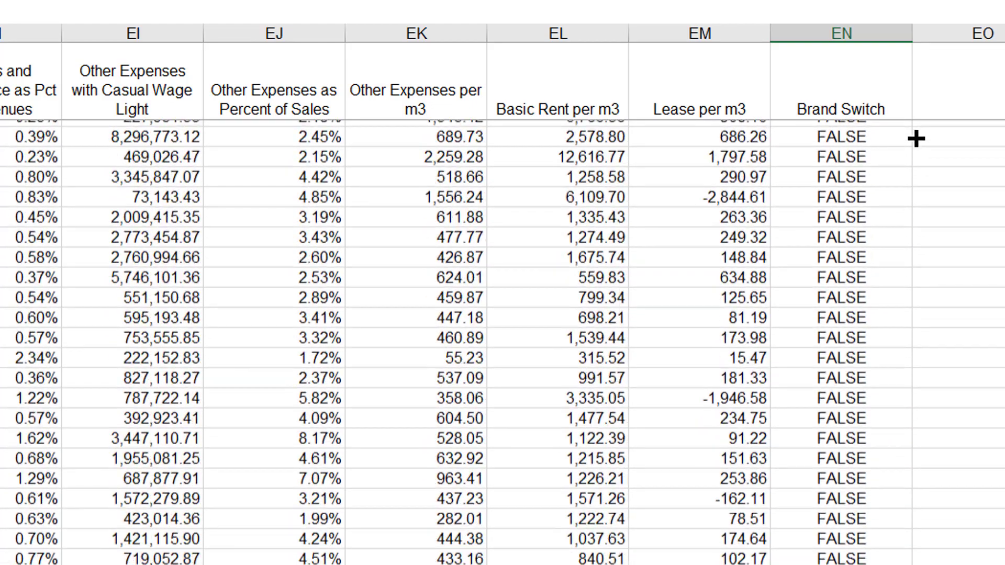
{"action": "key", "text": "Page_Up"}
{"action": "key", "text": "Down"}
{"action": "key", "text": "Down"}
{"action": "key", "text": "Down"}
{"action": "key", "text": "Down"}
{"action": "key", "text": "Down"}
{"action": "key", "text": "Down"}
{"action": "key", "text": "Down"}
{"action": "key", "text": "Down"}
{"action": "key", "text": "Down"}
{"action": "key", "text": "Down"}
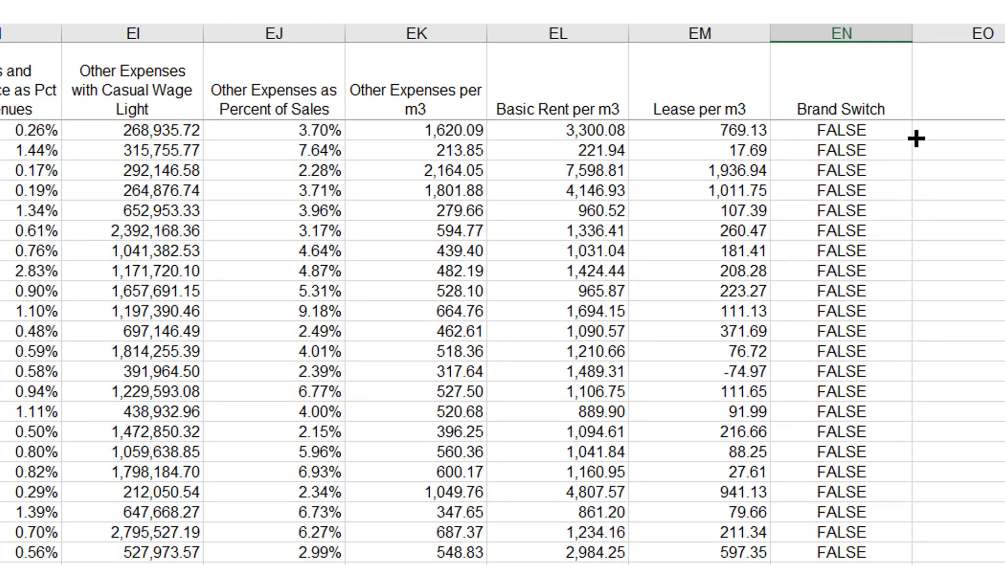
Add the header "Brand Count" in column EO, directly beside the Brand Switch column.
{"action": "key", "text": "Up"}
{"action": "key", "text": "Up"}
{"action": "key", "text": "Up"}
{"action": "key", "text": "Up"}
{"action": "key", "text": "Up"}
{"action": "key", "text": "Up"}
{"action": "key", "text": "Up"}
{"action": "key", "text": "Up"}
{"action": "key", "text": "Up"}
{"action": "key", "text": "Up"}
{"action": "key", "text": "Up"}
{"action": "key", "text": "Up"}
{"action": "key", "text": "Up"}
{"action": "key", "text": "Up"}
{"action": "key", "text": "Up"}
{"action": "key", "text": "Up"}
{"action": "key", "text": "Up"}
{"action": "key", "text": "Up"}
{"action": "key", "text": "Up"}
{"action": "key", "text": "Up"}
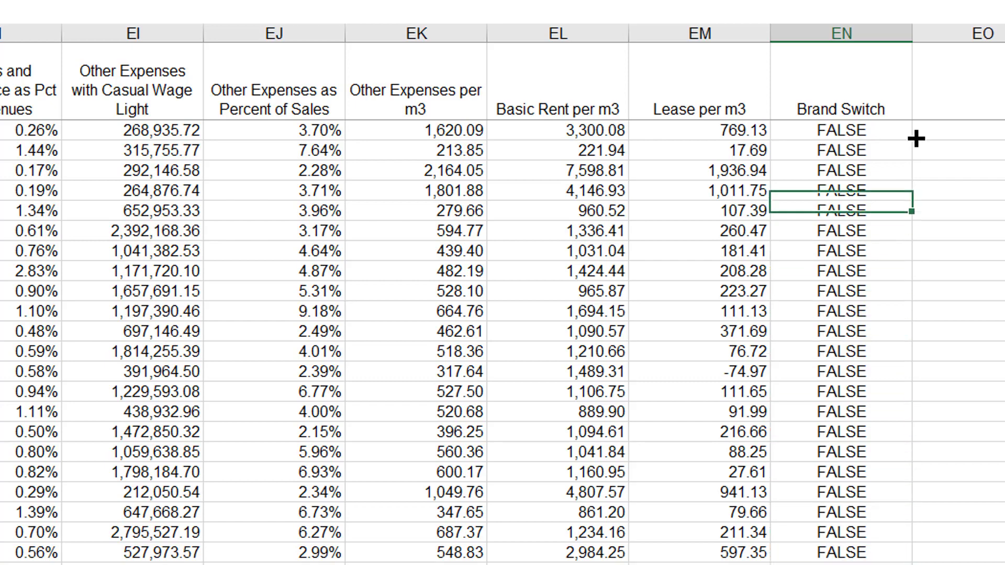
{"action": "key", "text": "Right"}
{"action": "key", "text": "Right"}
{"action": "key", "text": "Left"}
{"action": "key", "text": "Left"}
{"action": "key", "text": "Right"}
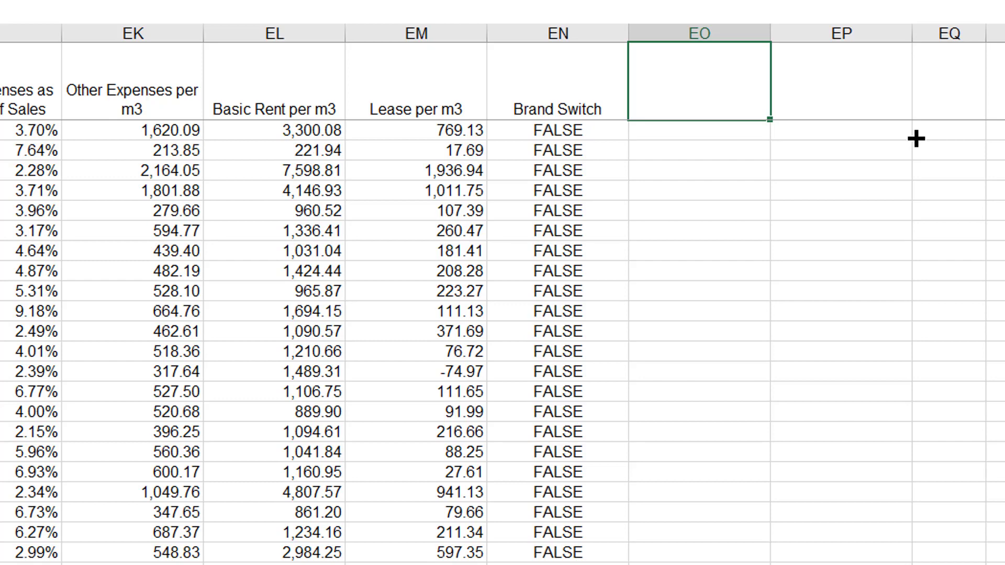
{"action": "type", "text": "Brancd Count"}
{"action": "key", "text": "Return"}
Convert the first store's Brand Switch to a number in EO2 with =EN2*1.
{"action": "type", "text": "="}
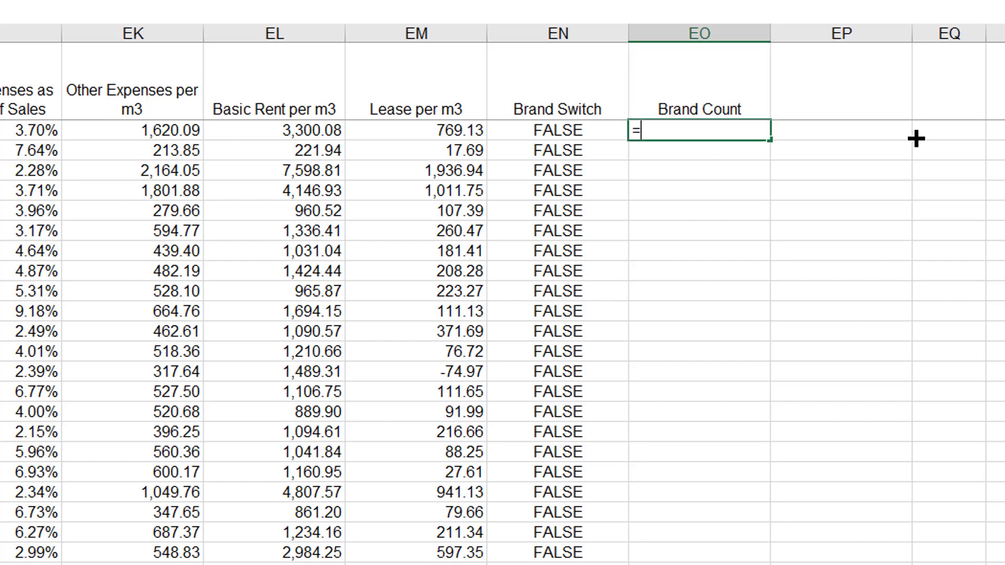
{"action": "key", "text": "Left"}
{"action": "type", "text": "*"}
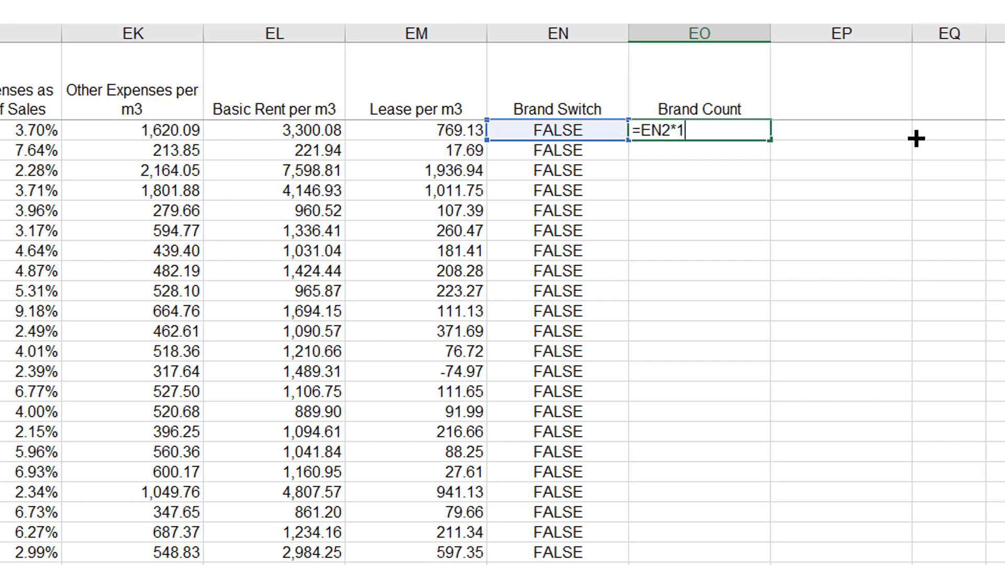
{"action": "key", "text": "Return"}
Try to accumulate the matches by adding the count above to the row's Brand Switch, and fill the formula down Brand Count.
{"action": "type", "text": "="}
{"action": "key", "text": "Up"}
{"action": "type", "text": "+"}
{"action": "key", "text": "Left"}
{"action": "key", "text": "Return"}
{"action": "key", "text": "Up"}
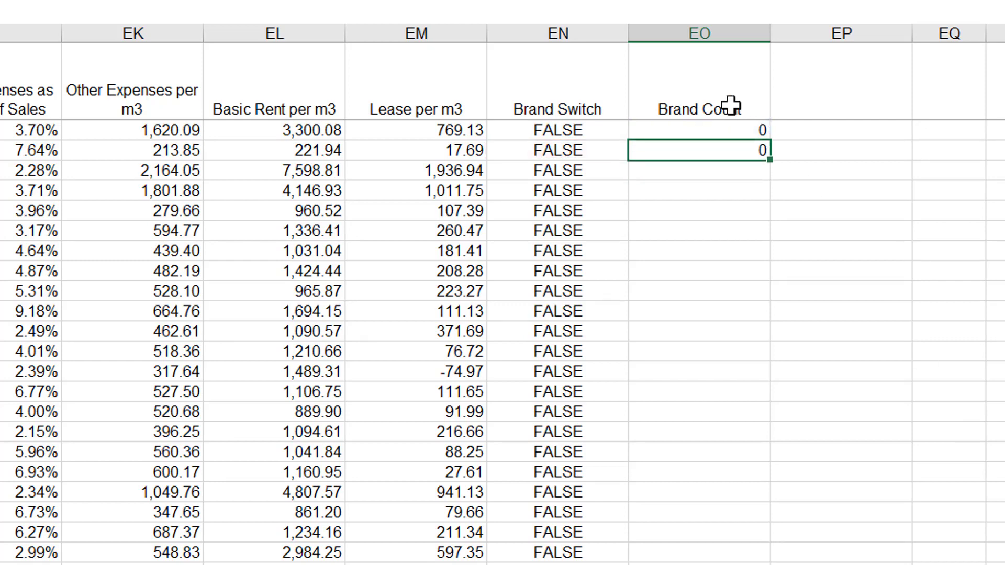
{"action": "double_click", "coordinate": [769, 162]}
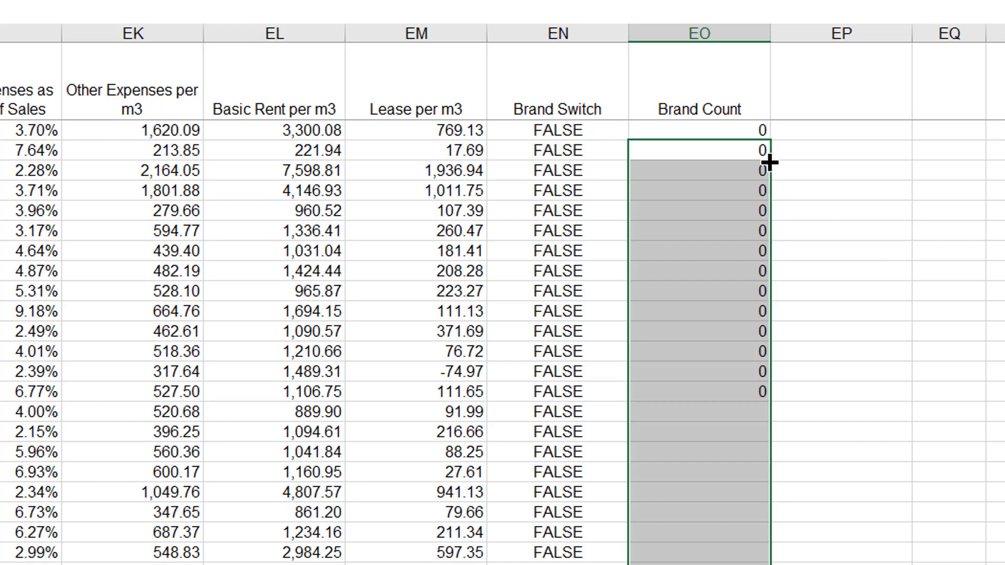
Examine the Brand Count values down the store rows to check how the TRUE results accumulate.
{"action": "key", "text": "Down"}
{"action": "key", "text": "Down"}
{"action": "key", "text": "Down"}
{"action": "key", "text": "Down"}
{"action": "key", "text": "Down"}
{"action": "scroll", "coordinate": [769, 162], "scroll_direction": "down", "scroll_amount": 2}
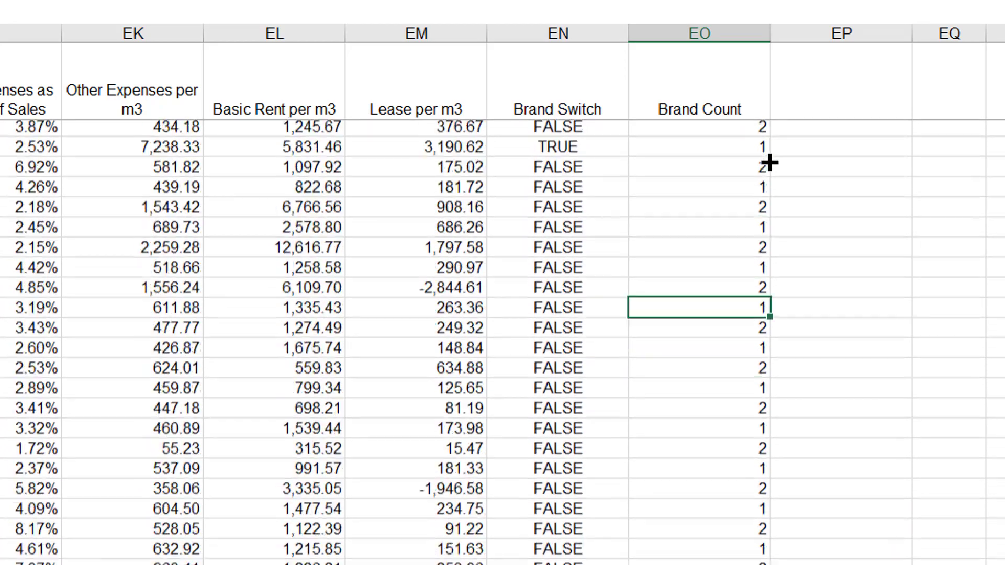
{"action": "scroll", "coordinate": [769, 162], "scroll_direction": "up", "scroll_amount": 10}
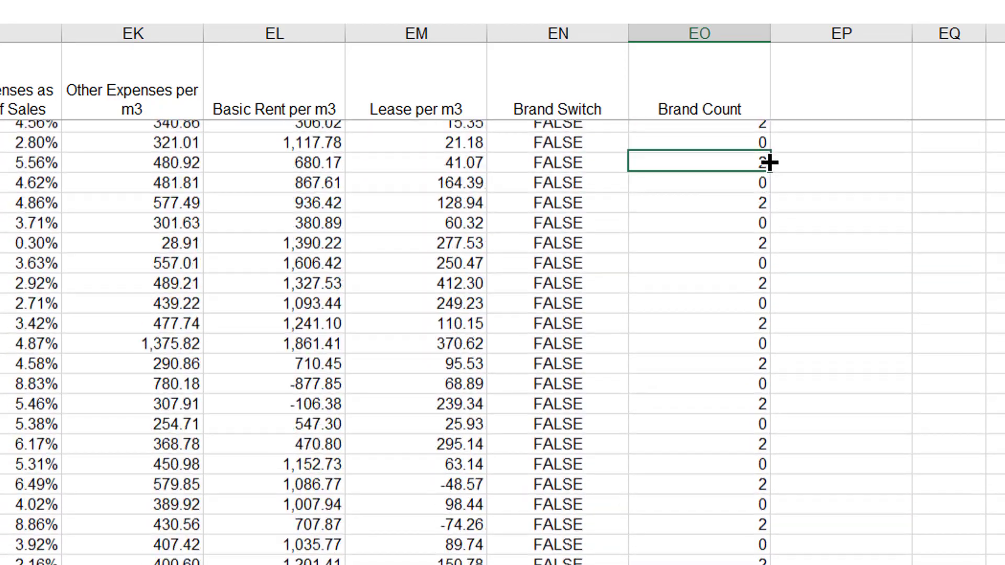
Re-enter the running count in the second visible Brand Count cell as previous count plus Brand Switch, and fill it down again.
{"action": "key", "text": "ctrl+Up"}
{"action": "key", "text": "Down"}
{"action": "key", "text": "Down"}
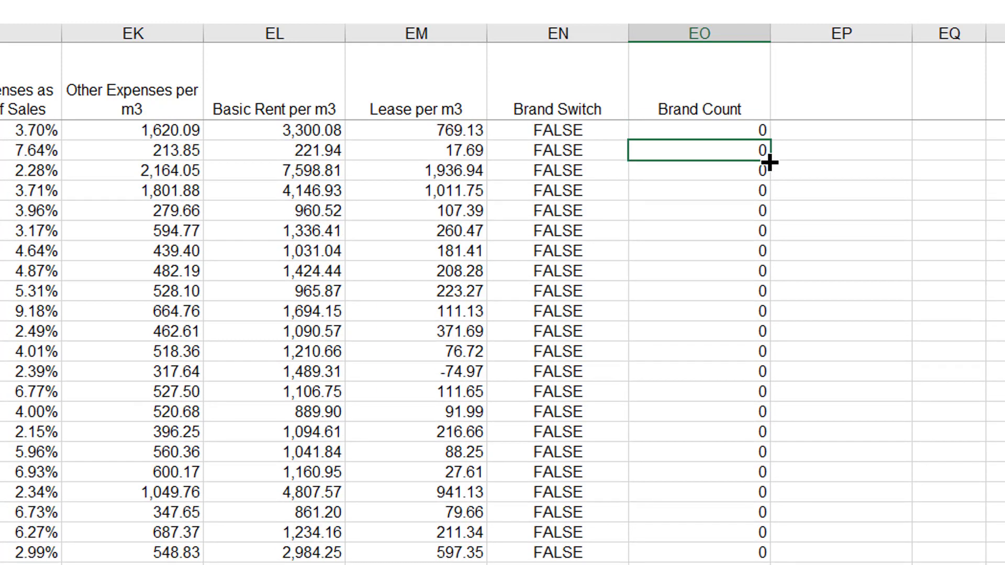
{"action": "type", "text": "="}
{"action": "key", "text": "Up"}
{"action": "type", "text": "+"}
{"action": "key", "text": "Left"}
{"action": "key", "text": "ctrl+Return"}
{"action": "double_click", "coordinate": [772, 158]}
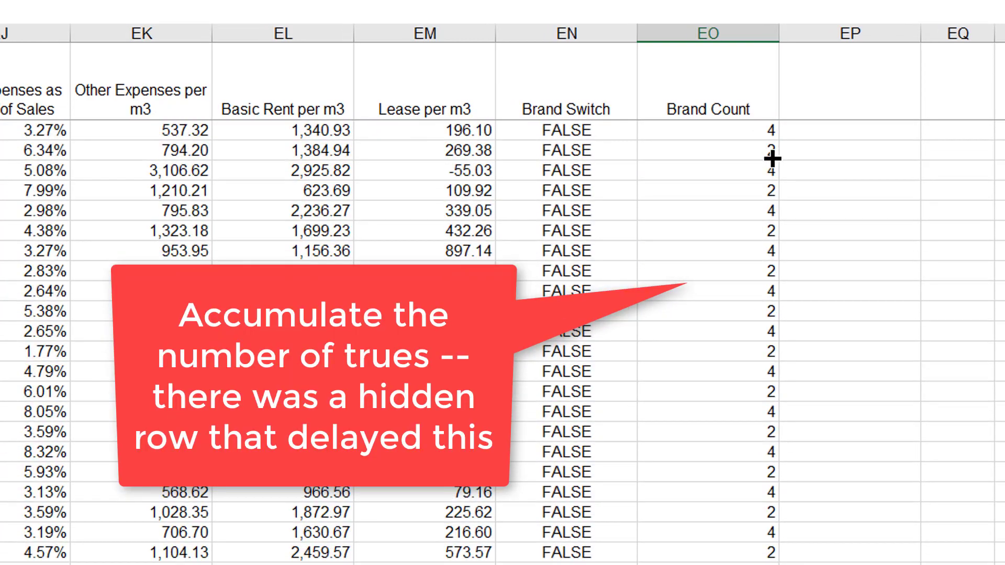
Enter =EO2+EN4 in the second visible Brand Count cell and copy it down the rest of the column.
{"action": "key", "text": "ctrl+Up"}
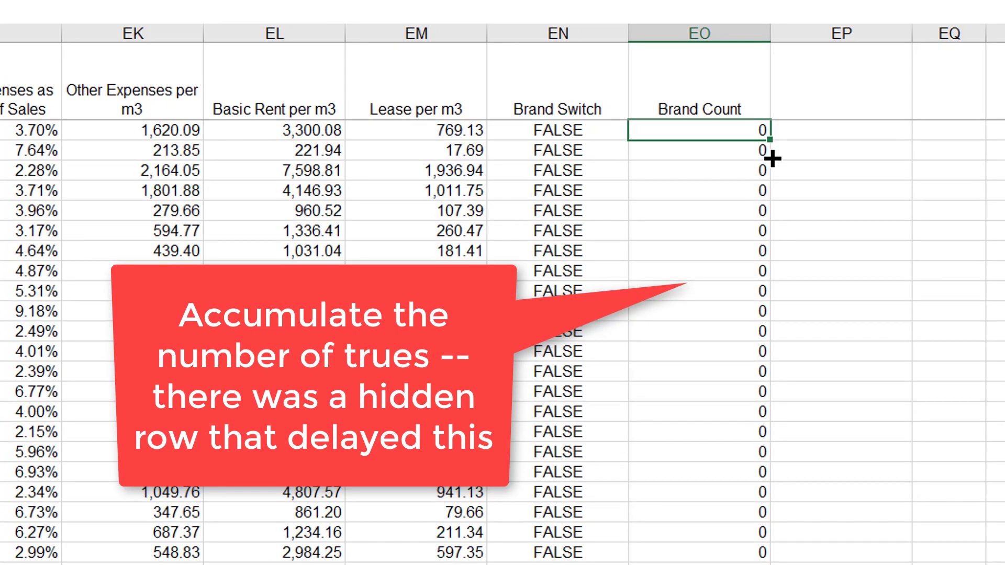
{"action": "key", "text": "Down"}
{"action": "type", "text": "=EO2+EN4"}
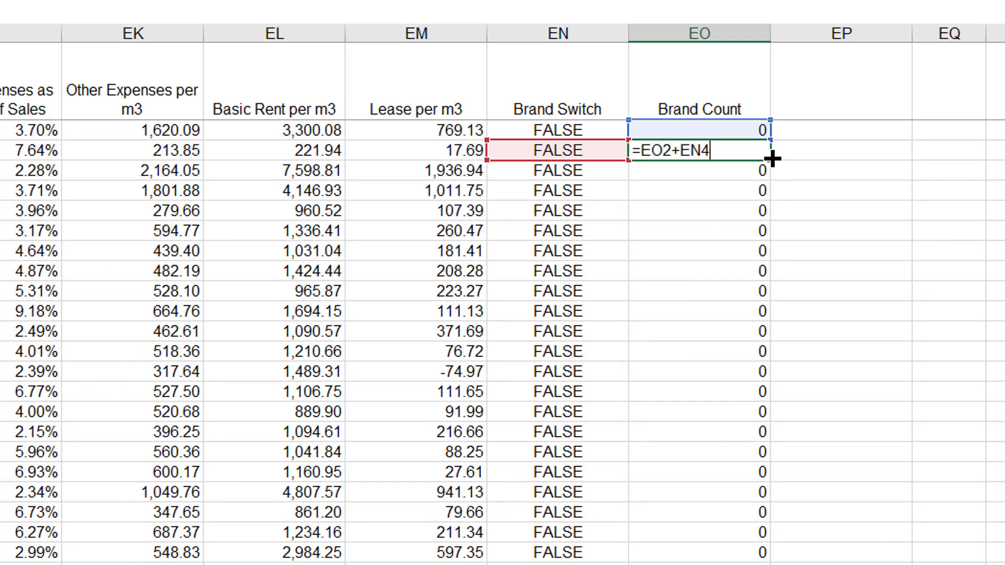
{"action": "key", "text": "Return"}
{"action": "key", "text": "Up"}
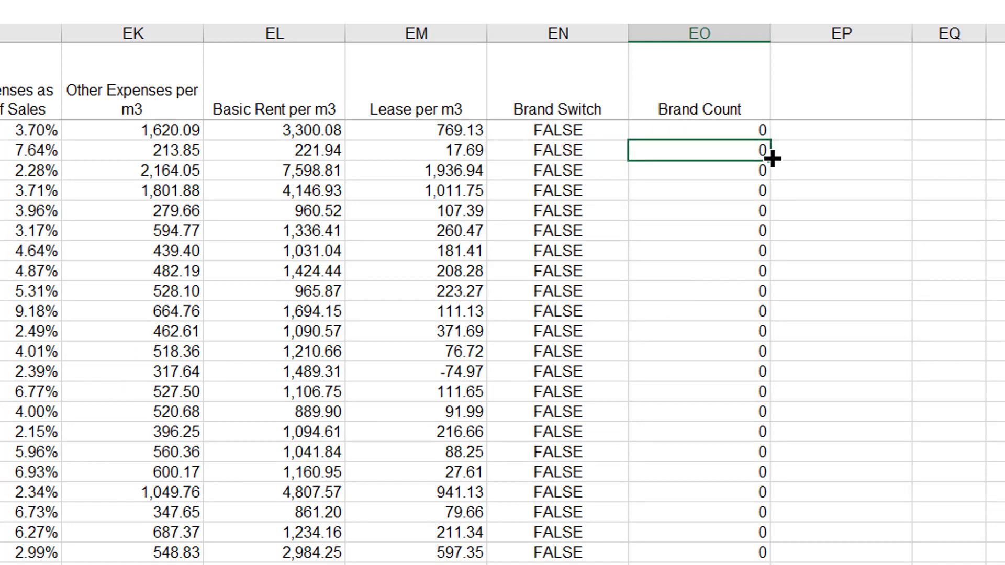
{"action": "key", "text": "ctrl+c"}
{"action": "key", "text": "Down"}
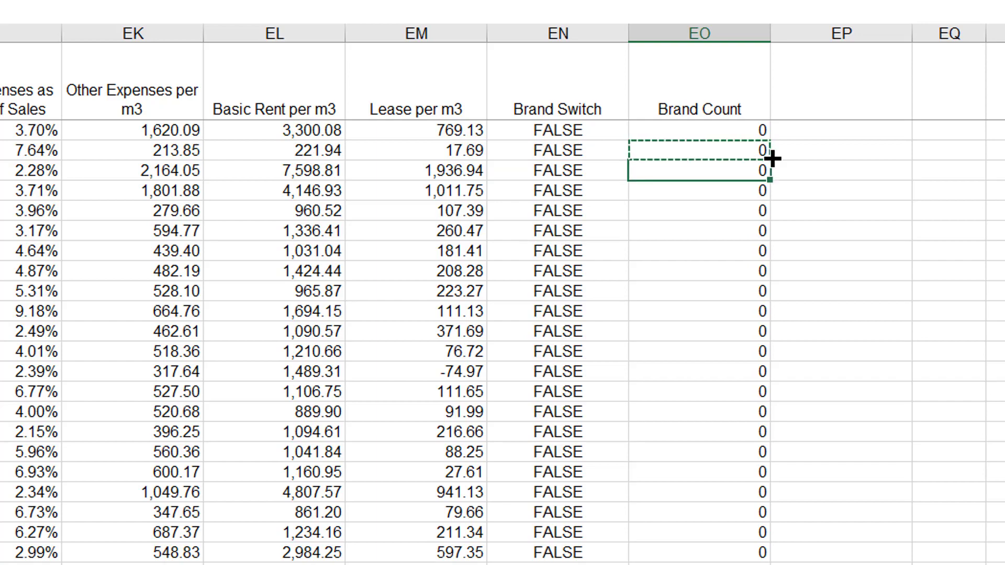
{"action": "key", "text": "ctrl+shift+Down"}
{"action": "key", "text": "ctrl+v"}
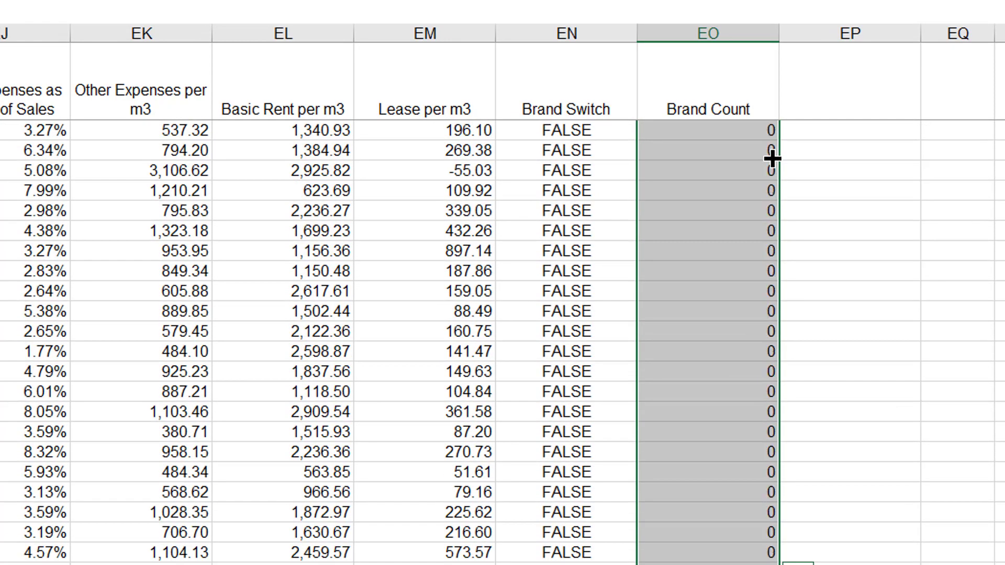
Examine the Brand Switch and Brand Count cells in the first database rows, including the row directly below the first store.
{"action": "key", "text": "ctrl+Up"}
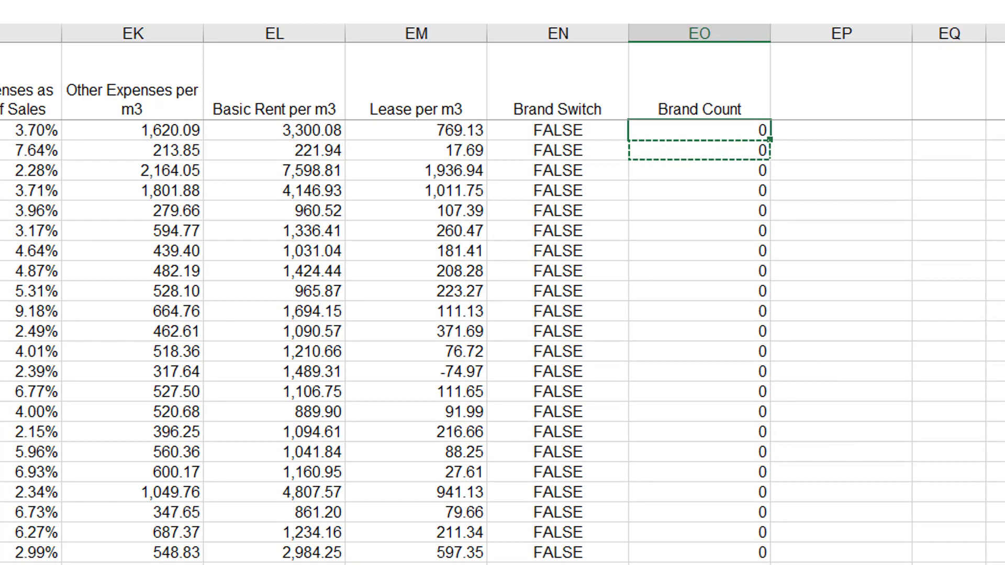
{"action": "key", "text": "shift+F10"}
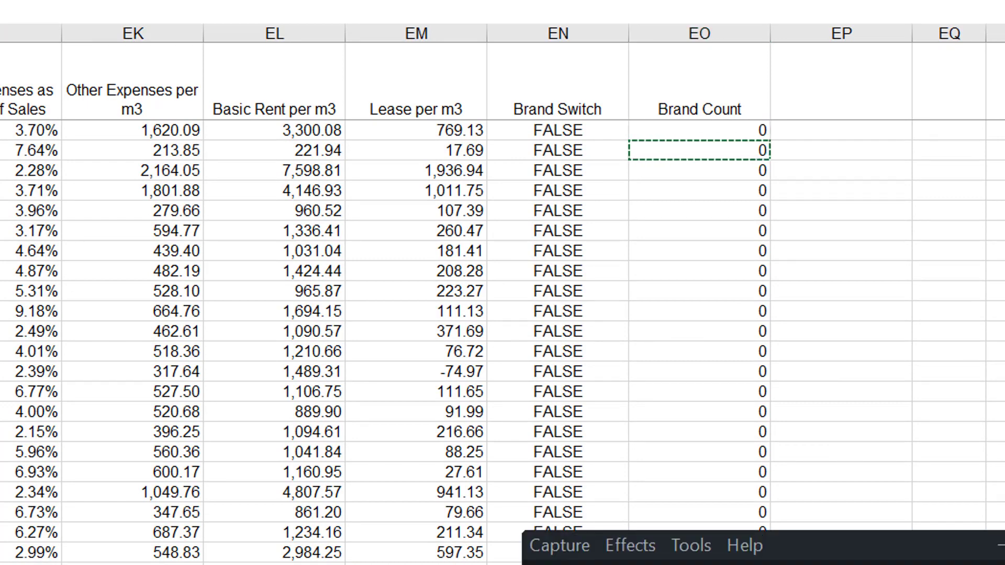
{"action": "key", "text": "Escape"}
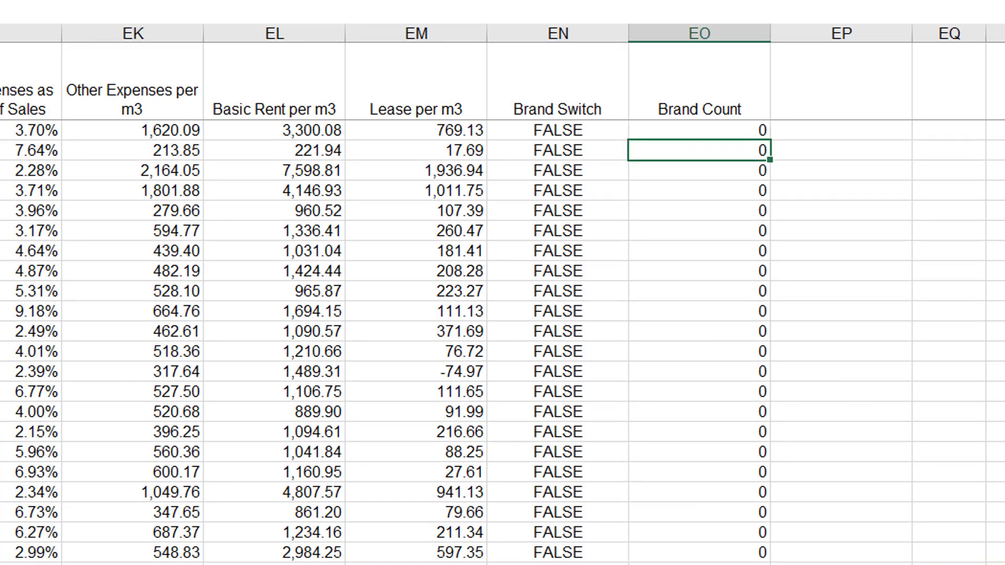
{"action": "left_click", "coordinate": [7, 264]}
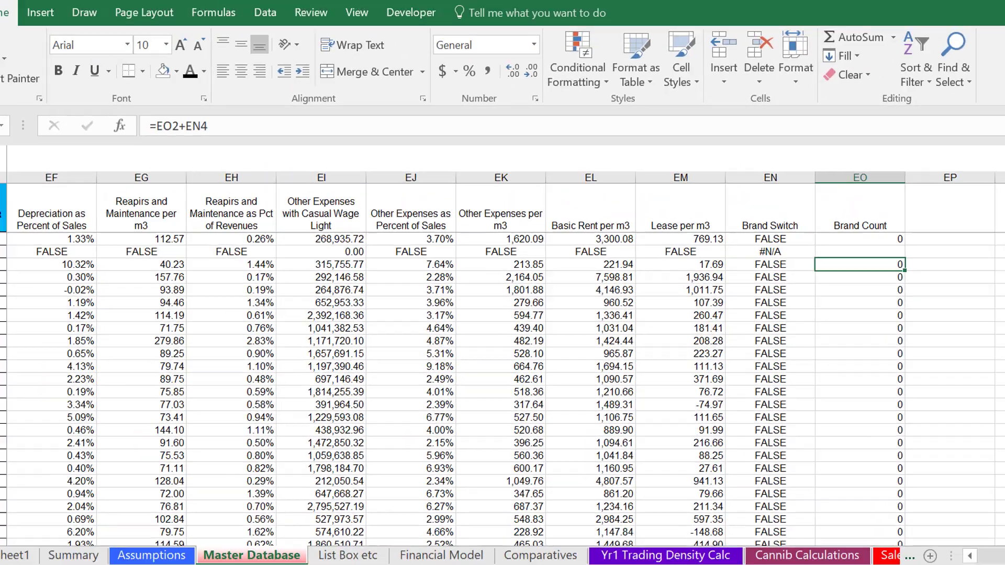
{"action": "left_click", "coordinate": [7, 275]}
{"action": "key", "text": "Right"}
{"action": "key", "text": "Up"}
{"action": "key", "text": "Left"}
{"action": "key", "text": "Down"}
{"action": "key", "text": "Up"}
{"action": "key", "text": "Down"}
{"action": "key", "text": "Down"}
{"action": "key", "text": "Up"}
{"action": "key", "text": "Down"}
{"action": "key", "text": "Down"}
{"action": "key", "text": "ctrl+Down"}
{"action": "key", "text": "Up"}
{"action": "key", "text": "ctrl+Up"}
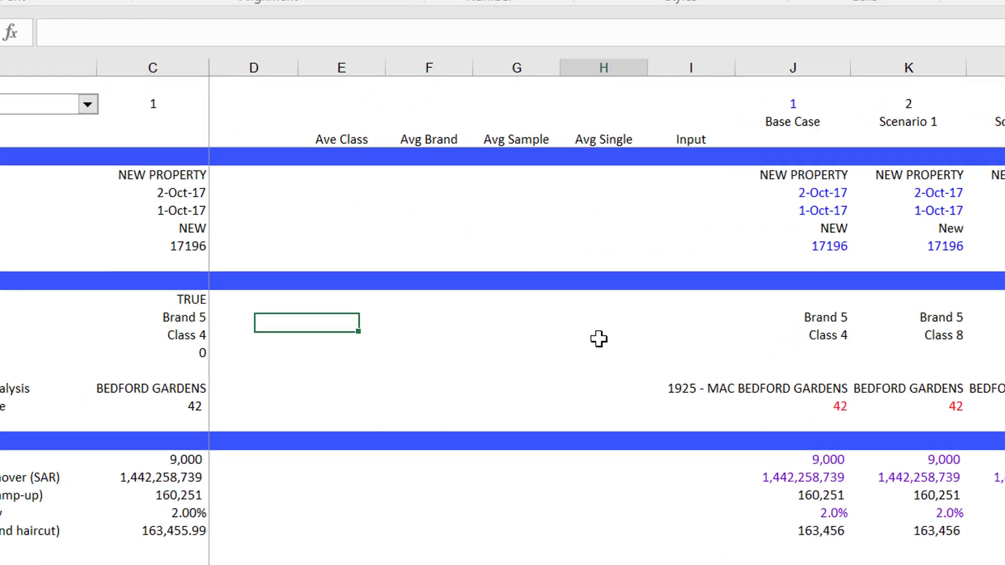
On the Assumptions sheet, set the Brand Comaritor to Brand 10 for Scenario 1 and Brand 11 for Scenario 2.
{"action": "key", "text": "Up"}
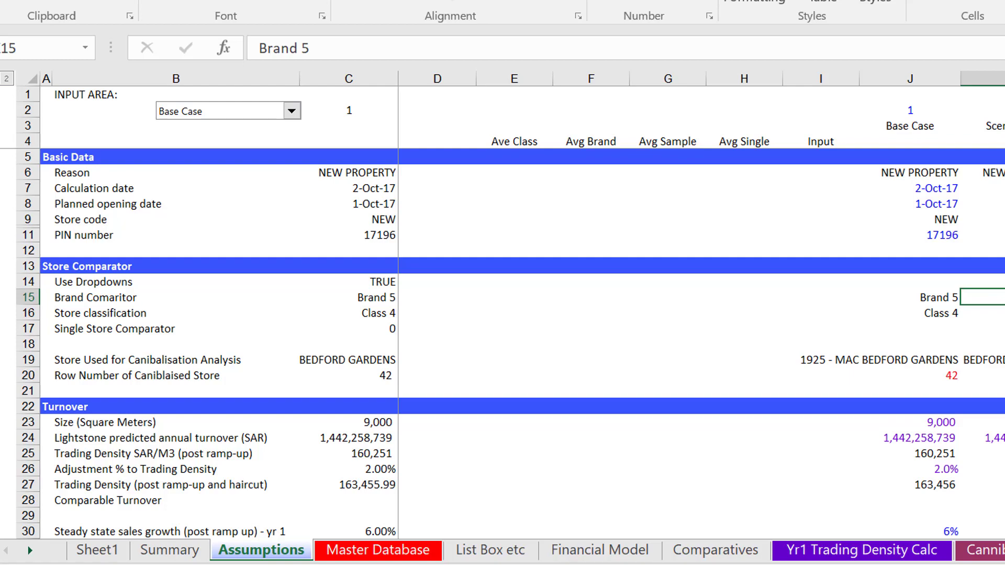
{"action": "key", "text": "alt+Down"}
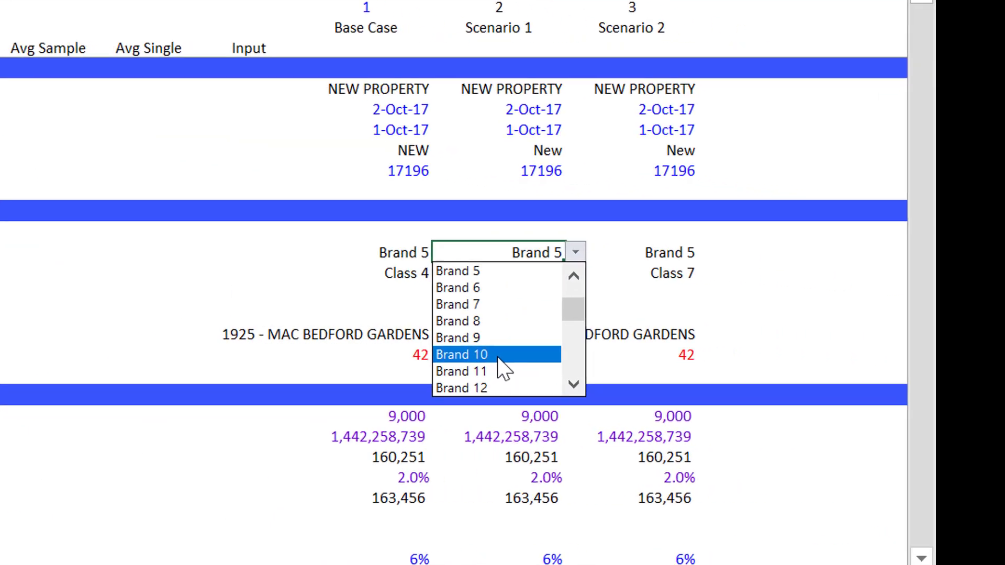
{"action": "left_click", "coordinate": [921, 373]}
{"action": "left_click", "coordinate": [639, 254]}
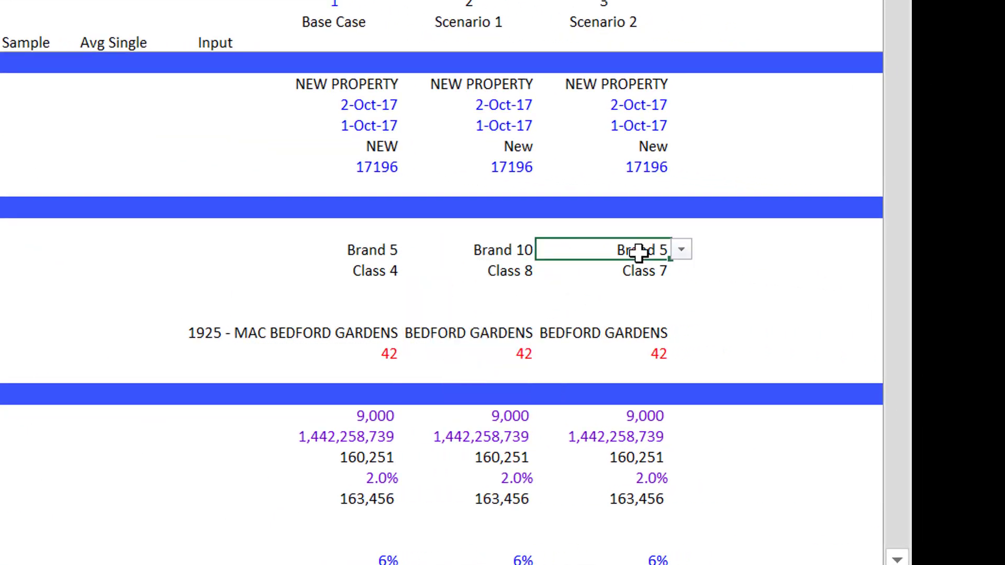
{"action": "left_click", "coordinate": [681, 250]}
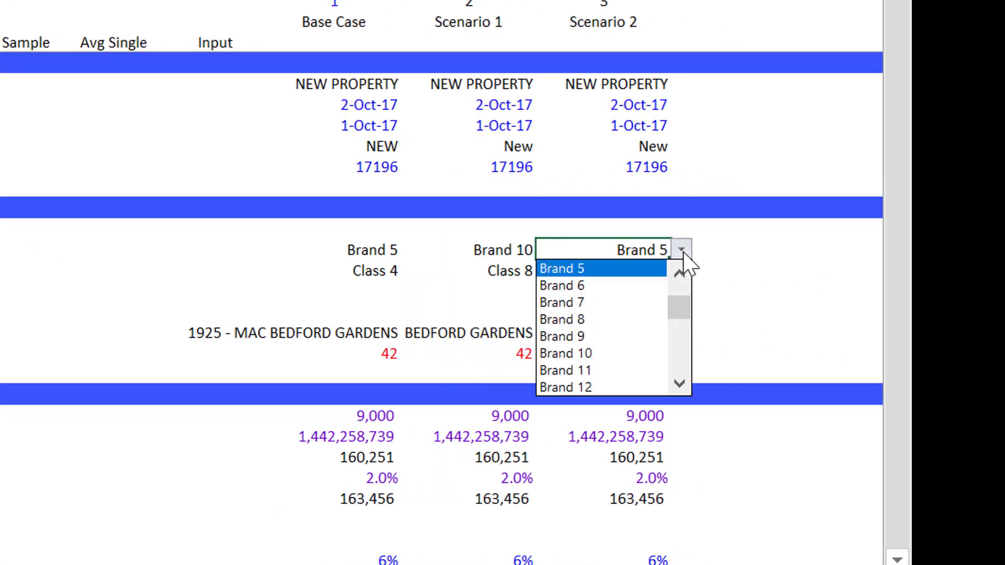
{"action": "left_click", "coordinate": [622, 371]}
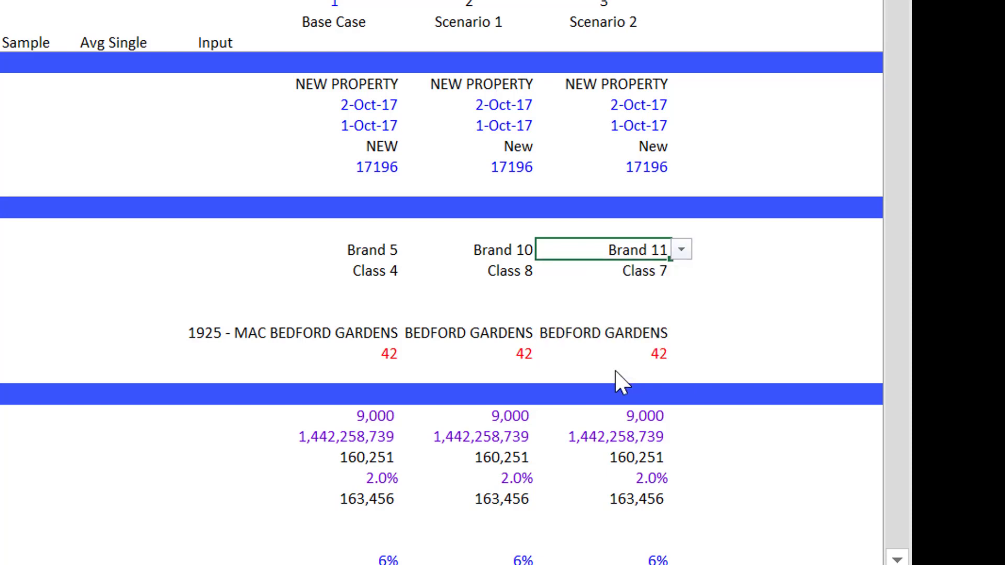
Change Scenario 2's Brand Comaritor to a brand higher up in the list.
{"action": "left_click", "coordinate": [682, 250]}
{"action": "key", "text": "Up"}
{"action": "key", "text": "Up"}
{"action": "key", "text": "Up"}
{"action": "key", "text": "Up"}
{"action": "key", "text": "Up"}
{"action": "key", "text": "Up"}
{"action": "key", "text": "Up"}
{"action": "key", "text": "Up"}
{"action": "key", "text": "Return"}
Look at the scenario choices available in the input area without changing the Base Case selection.
{"action": "left_click", "coordinate": [316, 312]}
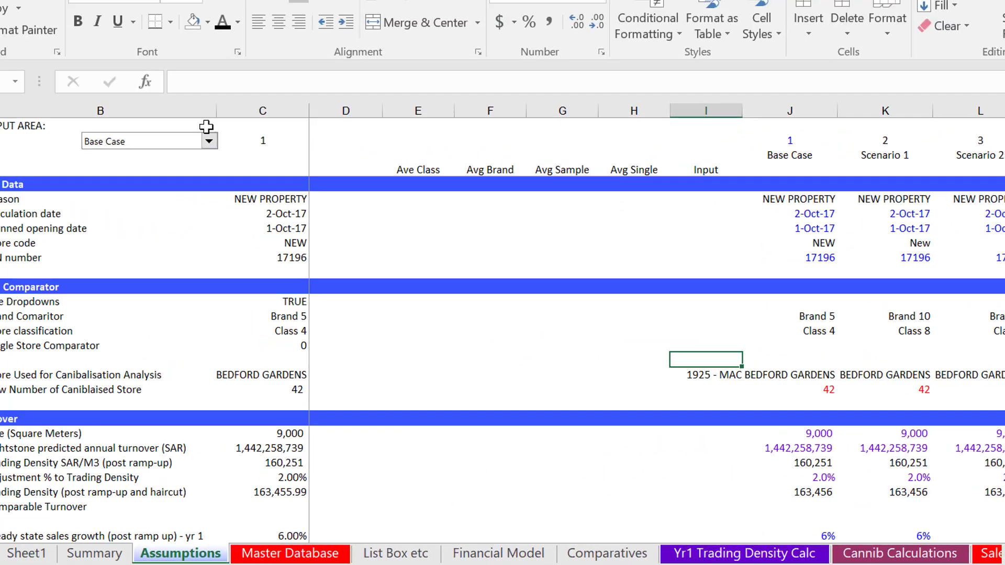
{"action": "left_click", "coordinate": [250, 149]}
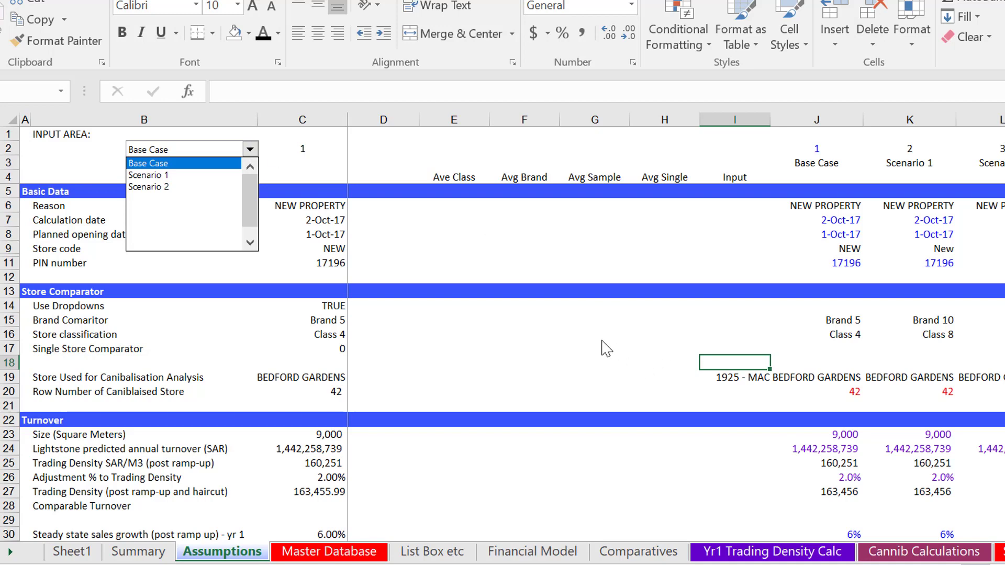
{"action": "key", "text": "Escape"}
Examine the selected-scenario values in column C, from Store Comparator down through Turnover and Cost of Goods Sold and Gross Profit.
{"action": "key", "text": "Left"}
{"action": "key", "text": "Left"}
{"action": "key", "text": "Left"}
{"action": "key", "text": "Left"}
{"action": "key", "text": "Left"}
{"action": "key", "text": "Left"}
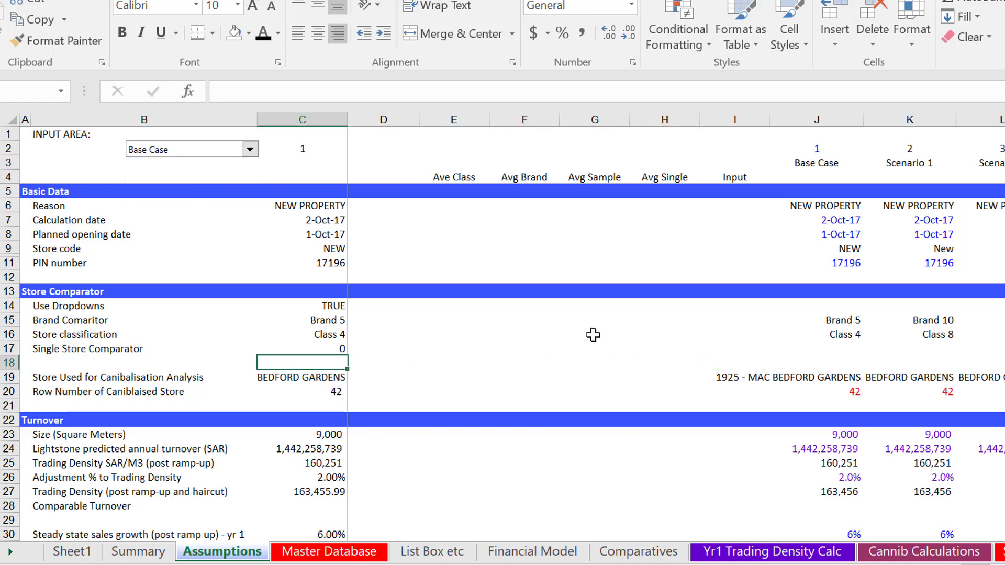
{"action": "key", "text": "Down"}
{"action": "key", "text": "Down"}
{"action": "key", "text": "Down"}
{"action": "key", "text": "Down"}
{"action": "key", "text": "Down"}
{"action": "key", "text": "Down"}
{"action": "key", "text": "Down"}
{"action": "key", "text": "Down"}
{"action": "key", "text": "Down"}
{"action": "key", "text": "Down"}
{"action": "key", "text": "Down"}
{"action": "key", "text": "Down"}
{"action": "key", "text": "Down"}
{"action": "key", "text": "Down"}
{"action": "key", "text": "Down"}
{"action": "key", "text": "Down"}
{"action": "key", "text": "Down"}
{"action": "key", "text": "Down"}
{"action": "key", "text": "Down"}
{"action": "key", "text": "Down"}
{"action": "key", "text": "Down"}
{"action": "key", "text": "Up"}
{"action": "key", "text": "Up"}
{"action": "key", "text": "Up"}
{"action": "key", "text": "Up"}
{"action": "key", "text": "Up"}
{"action": "key", "text": "Up"}
{"action": "key", "text": "Up"}
{"action": "key", "text": "Up"}
{"action": "key", "text": "Up"}
{"action": "key", "text": "Up"}
{"action": "key", "text": "Up"}
{"action": "key", "text": "Up"}
{"action": "key", "text": "Up"}
{"action": "key", "text": "Up"}
{"action": "key", "text": "Up"}
{"action": "key", "text": "Up"}
{"action": "key", "text": "Up"}
{"action": "key", "text": "Up"}
{"action": "key", "text": "Up"}
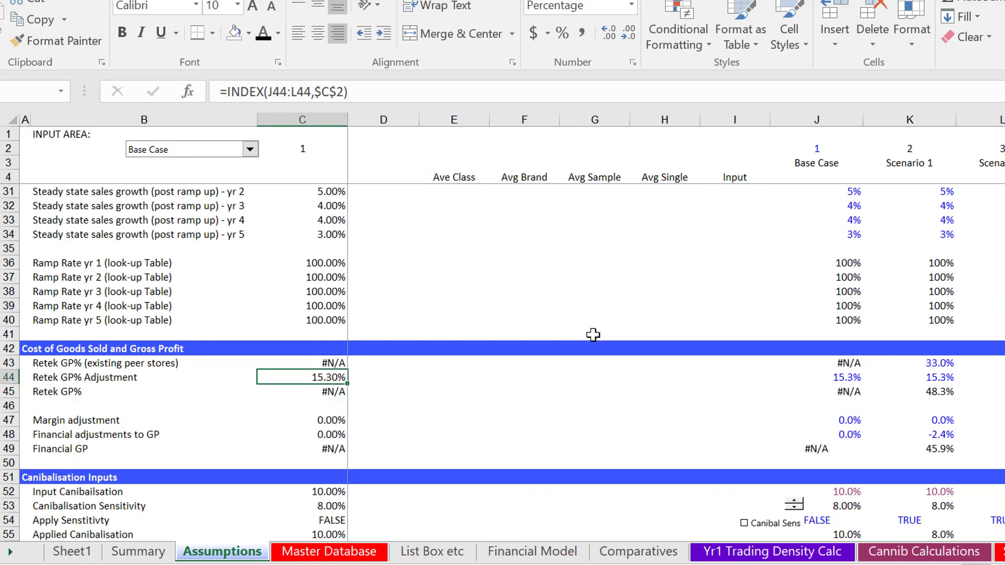
{"action": "key", "text": "Up"}
{"action": "key", "text": "Up"}
{"action": "key", "text": "Up"}
{"action": "key", "text": "Up"}
{"action": "key", "text": "Up"}
{"action": "key", "text": "Up"}
{"action": "key", "text": "Up"}
{"action": "key", "text": "Up"}
{"action": "key", "text": "Up"}
{"action": "key", "text": "Up"}
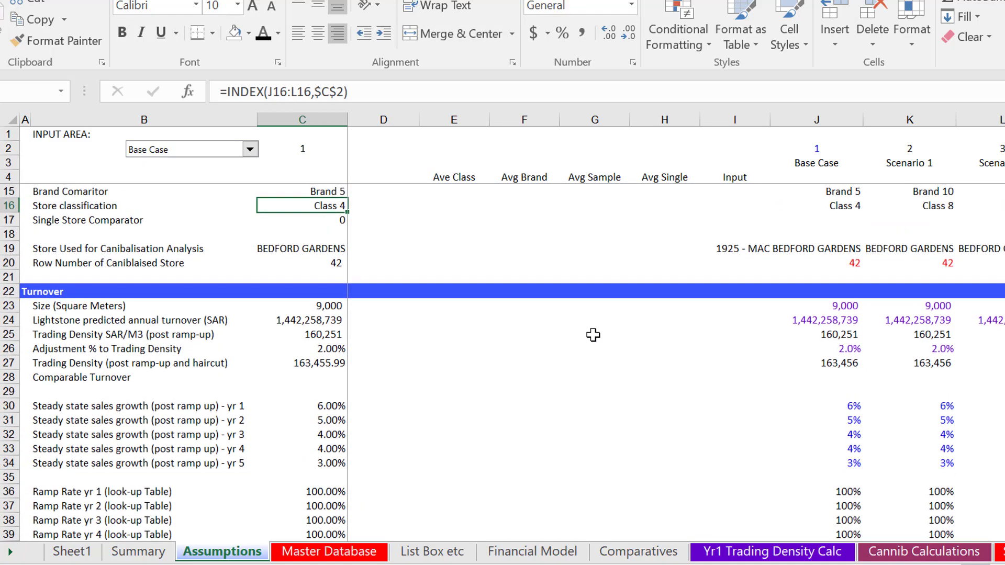
Examine the scenario-lookup formulas in column C from Store classification down to the Manpower Expense as Percent of Revenue row.
{"action": "key", "text": "F2"}
{"action": "key", "text": "Escape"}
{"action": "key", "text": "Up"}
{"action": "key", "text": "Up"}
{"action": "key", "text": "Up"}
{"action": "key", "text": "Down"}
{"action": "key", "text": "Down"}
{"action": "key", "text": "Down"}
{"action": "key", "text": "Down"}
{"action": "key", "text": "Down"}
{"action": "key", "text": "Down"}
{"action": "key", "text": "Down"}
{"action": "key", "text": "Down"}
{"action": "key", "text": "Down"}
{"action": "key", "text": "Down"}
{"action": "key", "text": "Down"}
{"action": "key", "text": "Down"}
{"action": "key", "text": "Down"}
{"action": "key", "text": "Down"}
{"action": "key", "text": "Down"}
{"action": "key", "text": "Down"}
{"action": "key", "text": "Down"}
{"action": "key", "text": "Down"}
{"action": "key", "text": "Down"}
{"action": "key", "text": "Down"}
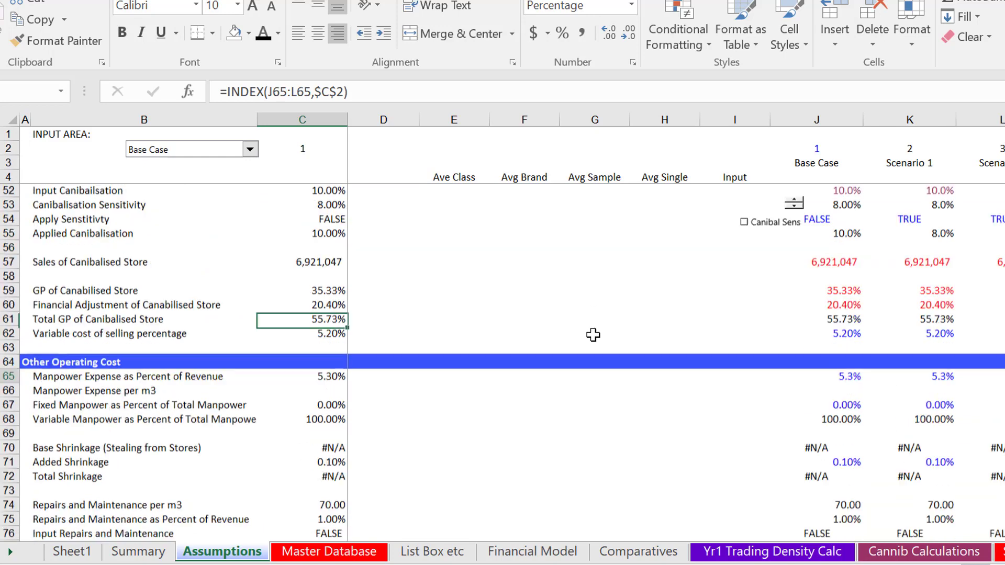
Examine the remaining column C assumptions down to Capex per Sqm, including the CHOOSE formula for the refurbishment frequency.
{"action": "key", "text": "Page_Up"}
{"action": "key", "text": "Down"}
{"action": "key", "text": "Down"}
{"action": "key", "text": "Down"}
{"action": "key", "text": "Down"}
{"action": "key", "text": "Down"}
{"action": "key", "text": "Down"}
{"action": "key", "text": "Down"}
{"action": "key", "text": "Down"}
{"action": "key", "text": "Down"}
{"action": "key", "text": "Down"}
{"action": "key", "text": "Down"}
{"action": "key", "text": "Down"}
{"action": "key", "text": "Down"}
{"action": "key", "text": "Down"}
{"action": "key", "text": "Down"}
{"action": "key", "text": "Down"}
{"action": "key", "text": "Down"}
{"action": "key", "text": "Down"}
{"action": "key", "text": "F2"}
{"action": "key", "text": "Escape"}
{"action": "key", "text": "ctrl+Up"}
{"action": "key", "text": "Up"}
{"action": "key", "text": "Up"}
{"action": "key", "text": "Up"}
{"action": "key", "text": "Up"}
{"action": "key", "text": "Up"}
{"action": "key", "text": "Up"}
{"action": "key", "text": "Up"}
{"action": "key", "text": "Up"}
{"action": "key", "text": "Up"}
{"action": "key", "text": "Up"}
{"action": "key", "text": "Up"}
{"action": "key", "text": "Up"}
{"action": "key", "text": "Up"}
{"action": "key", "text": "Up"}
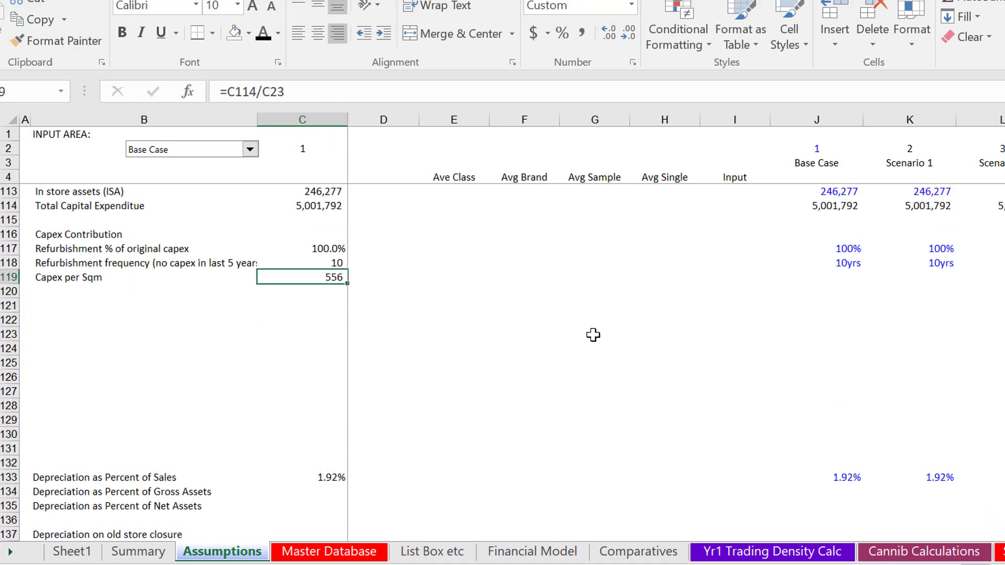
{"action": "key", "text": "Up"}
{"action": "key", "text": "F2"}
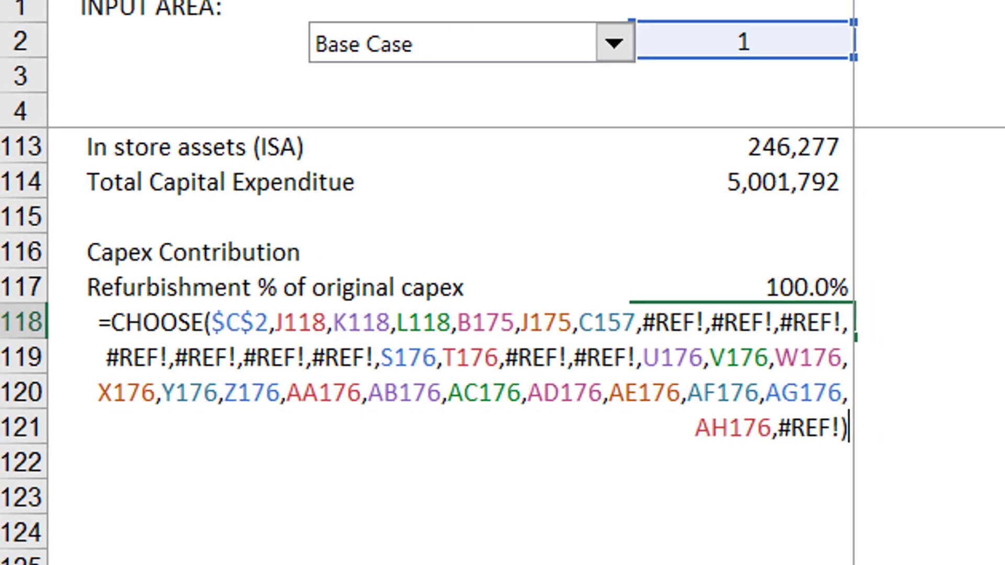
{"action": "key", "text": "Escape"}
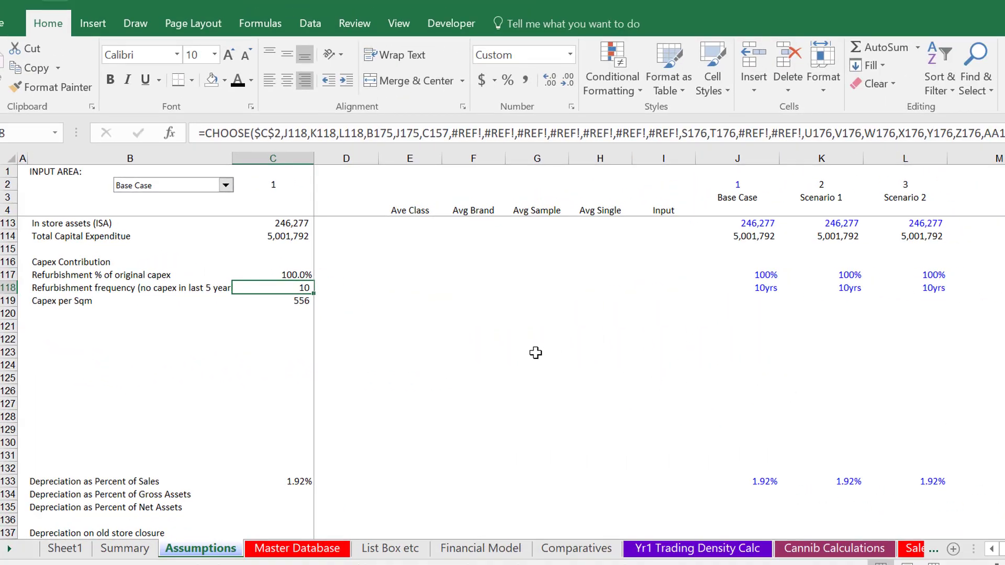
On the Master Database sheet, review the Brand Count column from its header and first formula.
{"action": "key", "text": "Page_Up"}
{"action": "key", "text": "Page_Up"}
{"action": "key", "text": "Page_Up"}
{"action": "key", "text": "Page_Up"}
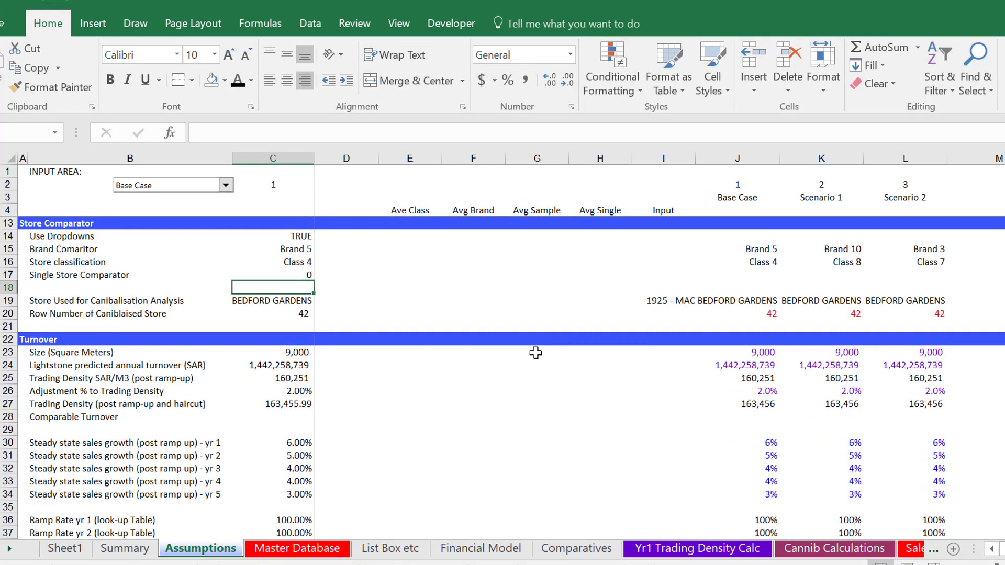
{"action": "key", "text": "ctrl+Page_Up"}
{"action": "key", "text": "ctrl+Page_Down"}
{"action": "key", "text": "ctrl+Page_Down"}
{"action": "key", "text": "Up"}
{"action": "key", "text": "Up"}
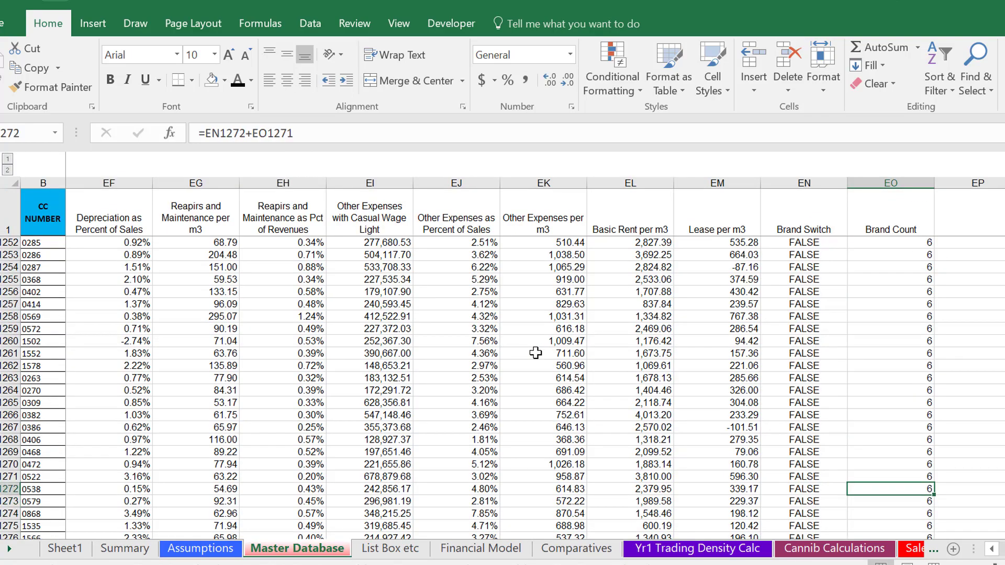
{"action": "key", "text": "ctrl+Up"}
{"action": "key", "text": "Down"}
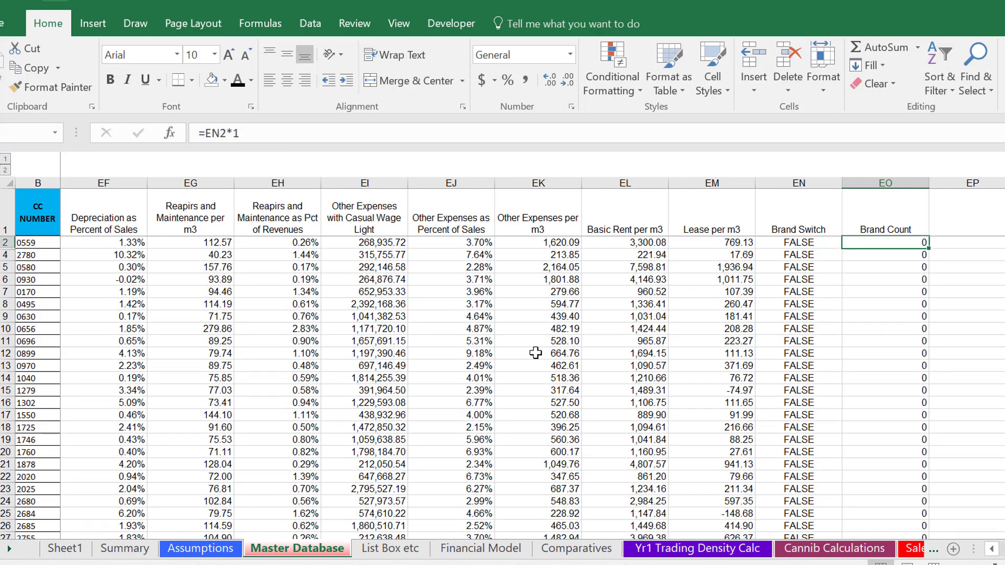
{"action": "key", "text": "Up"}
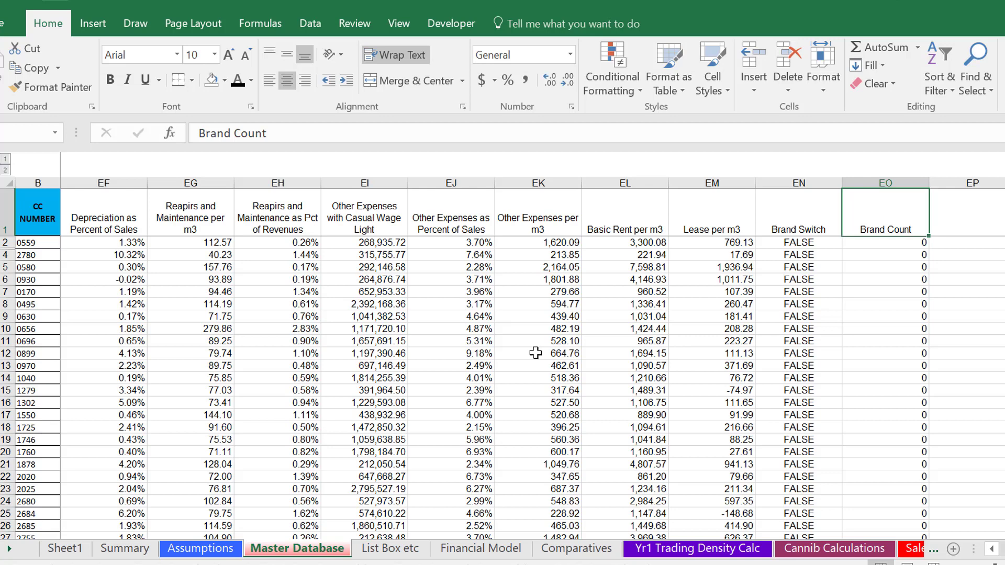
{"action": "key", "text": "Down"}
{"action": "key", "text": "Down"}
{"action": "key", "text": "Up"}
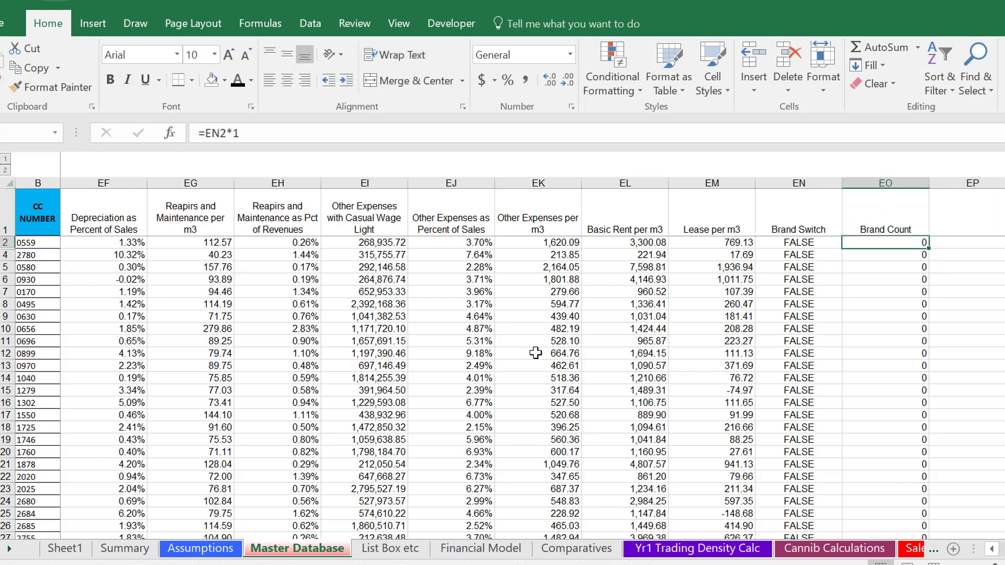
On the Comparatives sheet, fill the Counter column with a number series counting up by one from 1 in C7.
{"action": "key", "text": "ctrl+Page_Up"}
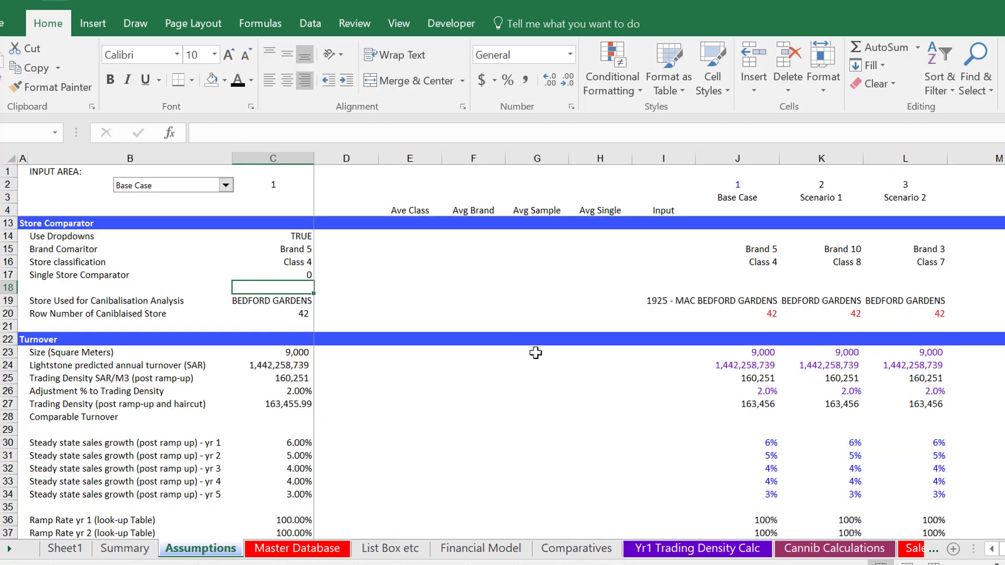
{"action": "key", "text": "ctrl+Page_Up"}
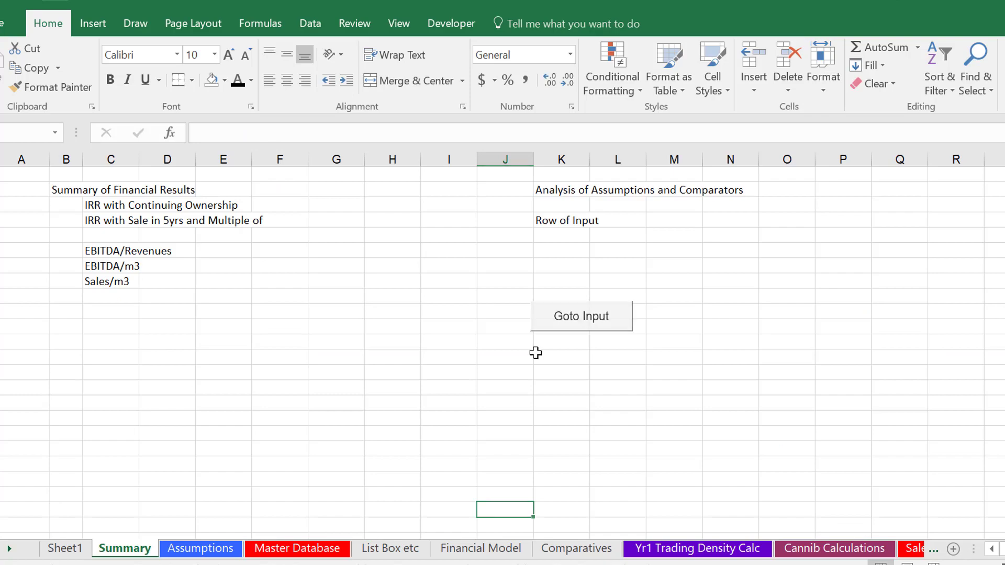
{"action": "key", "text": "ctrl+Page_Down"}
{"action": "key", "text": "ctrl+Page_Down"}
{"action": "key", "text": "ctrl+Page_Down"}
{"action": "key", "text": "ctrl+Page_Down"}
{"action": "key", "text": "ctrl+Page_Down"}
{"action": "key", "text": "Left"}
{"action": "key", "text": "Left"}
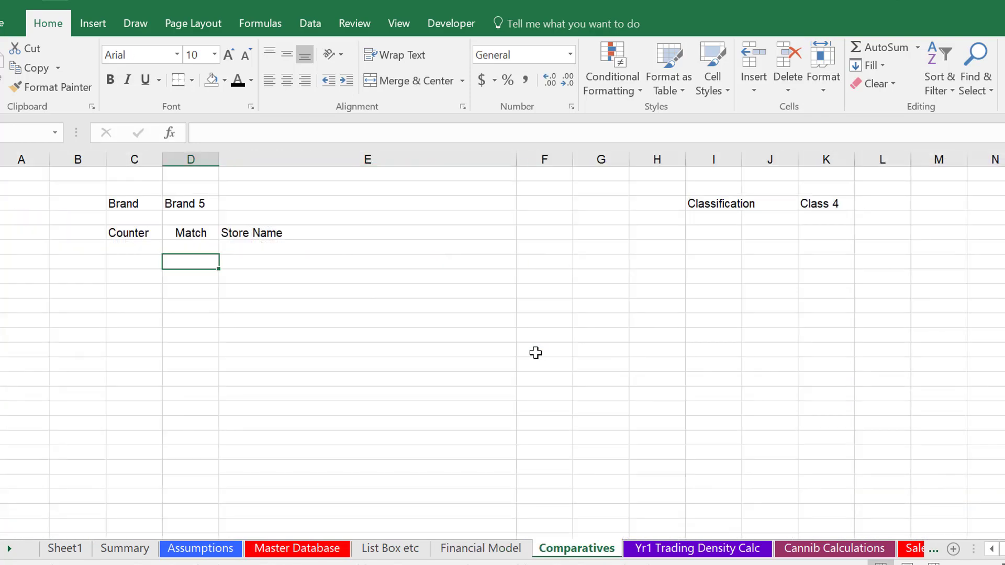
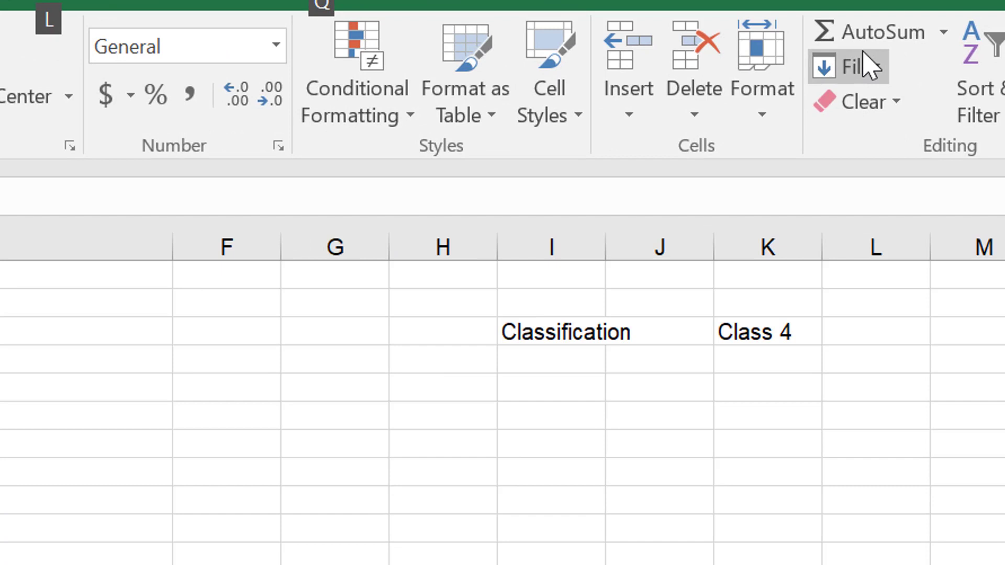
{"action": "key", "text": "f"}
{"action": "key", "text": "i"}
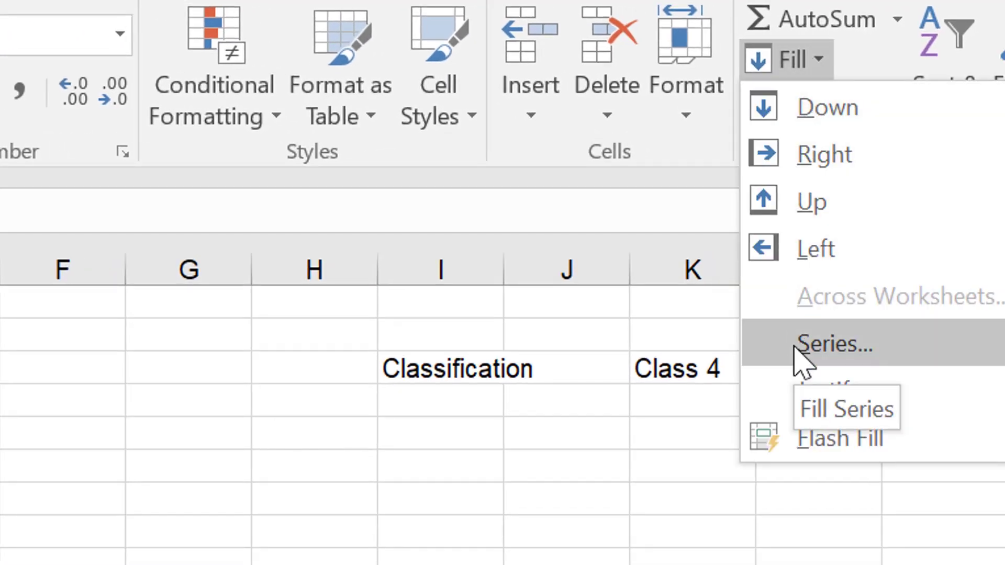
{"action": "key", "text": "Escape"}
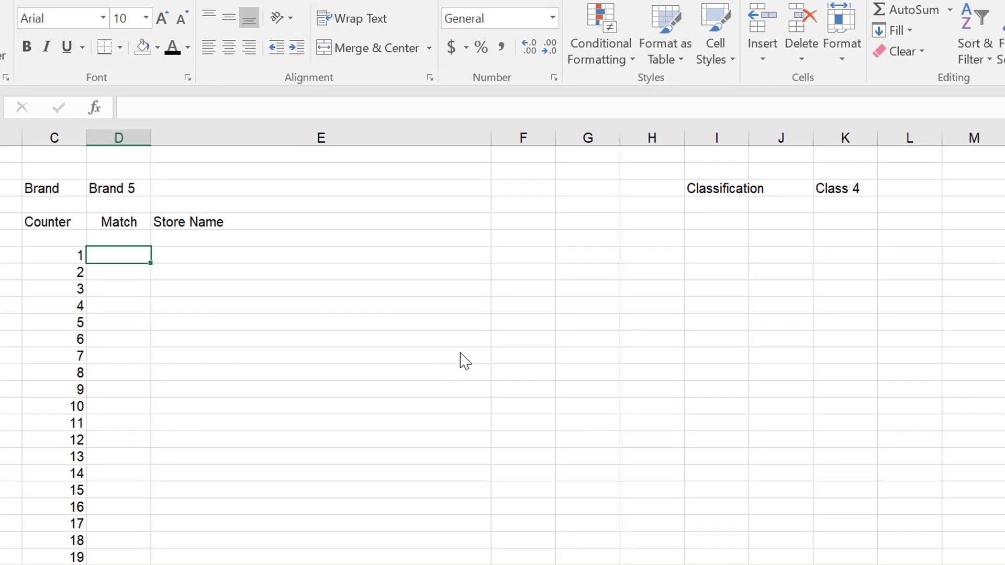
{"action": "key", "text": "Left"}
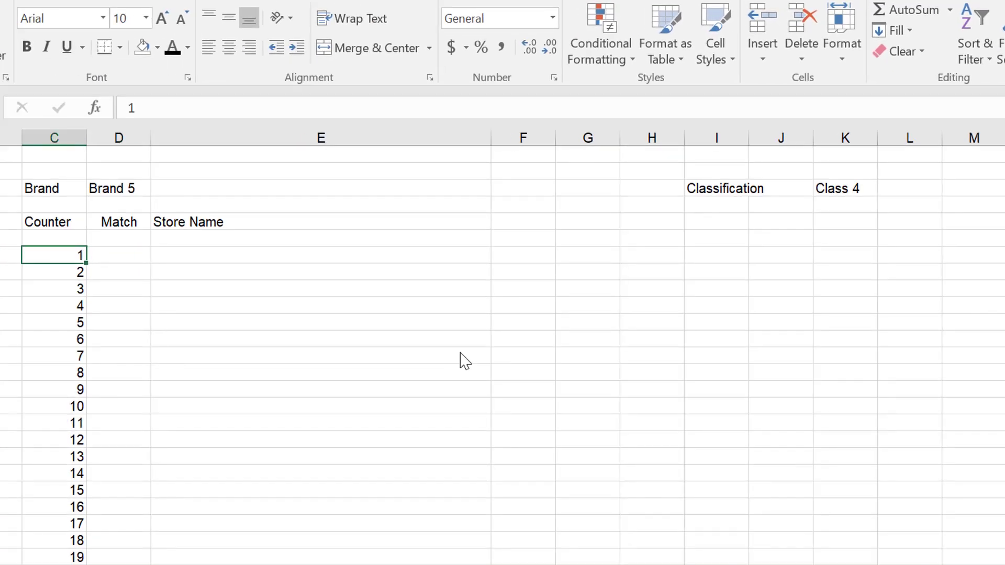
{"action": "key", "text": "Right"}
{"action": "type", "text": "="}
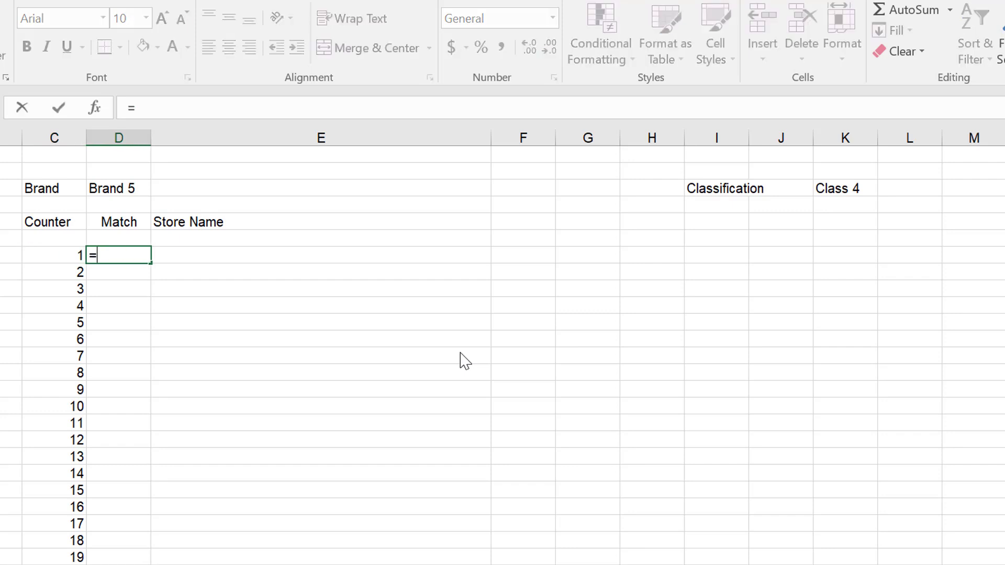
{"action": "key", "text": "Escape"}
Rename the Match header in D5 to "Row Num - Match" and wrap its text.
{"action": "key", "text": "Up"}
{"action": "key", "text": "Up"}
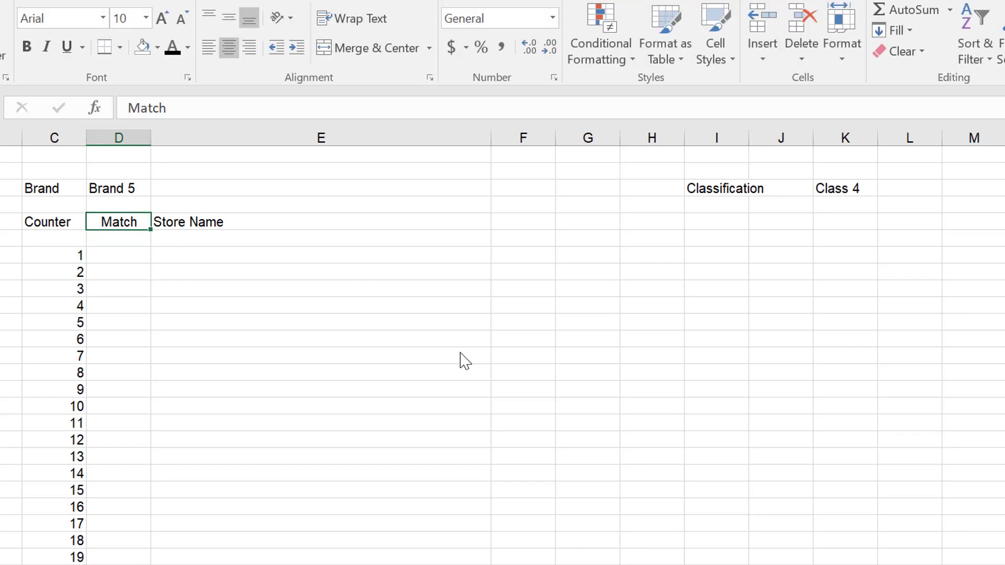
{"action": "type", "text": "Row Num"}
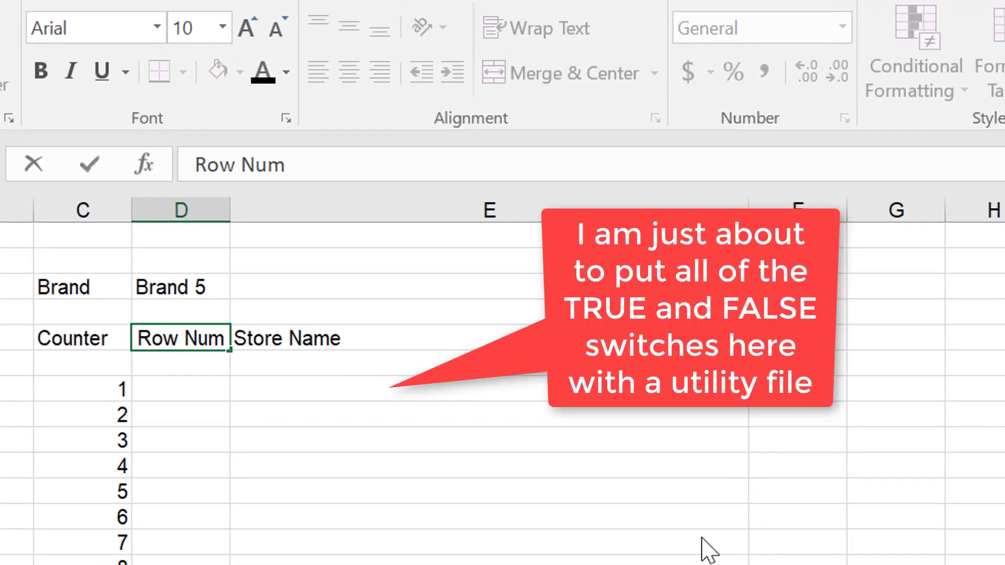
{"action": "type", "text": " - Match"}
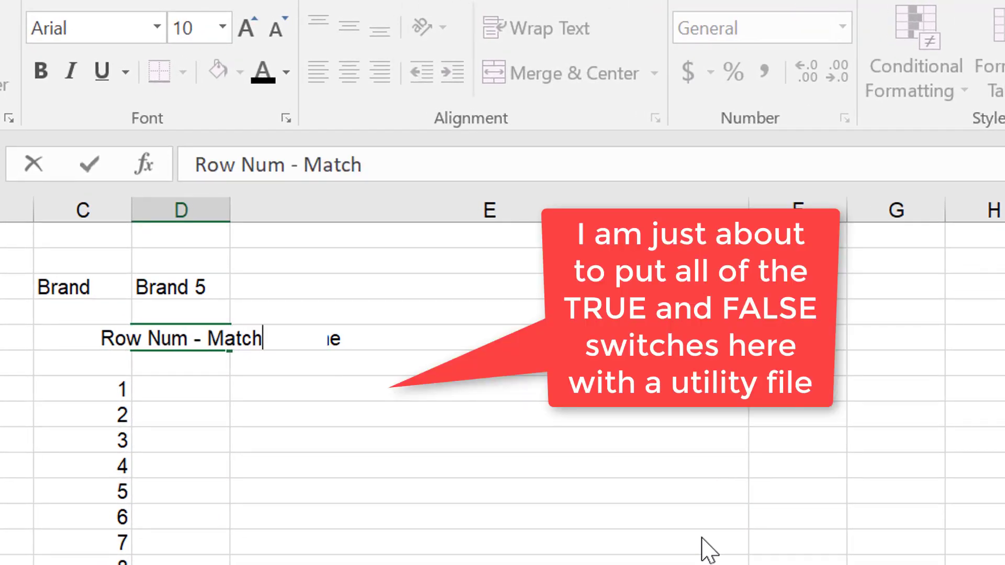
{"action": "key", "text": "ctrl+Return"}
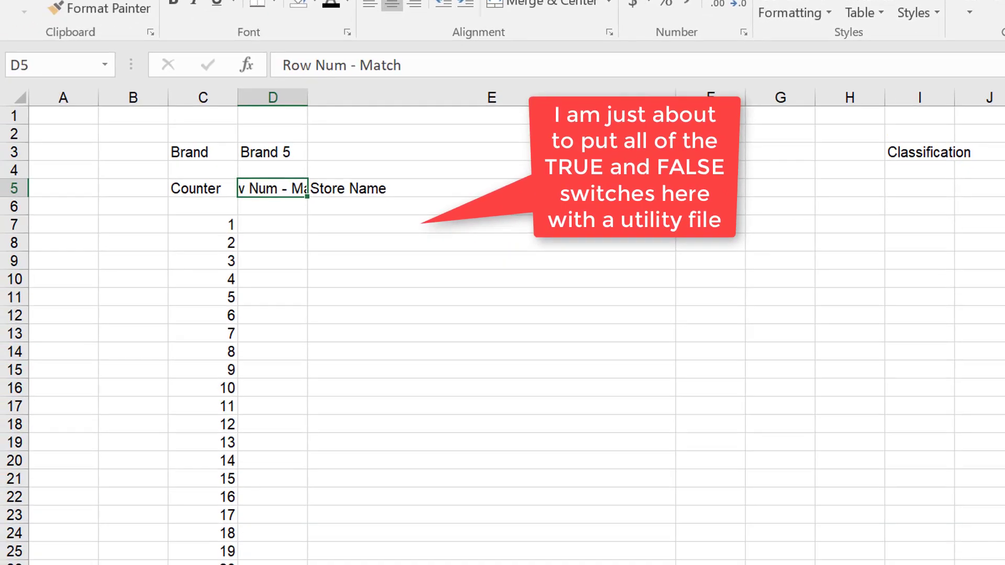
{"action": "key", "text": "alt+h"}
{"action": "key", "text": "w"}
In D7, enter a MATCH formula that looks up counter C7 in the Master Database's Brand Count column EO:EO.
{"action": "left_click", "coordinate": [272, 242]}
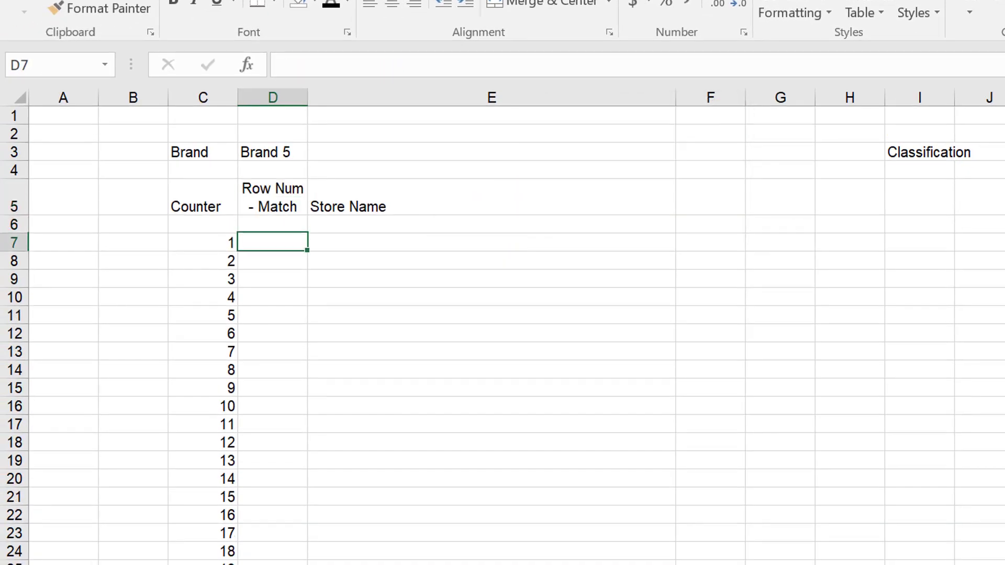
{"action": "type", "text": "=ma"}
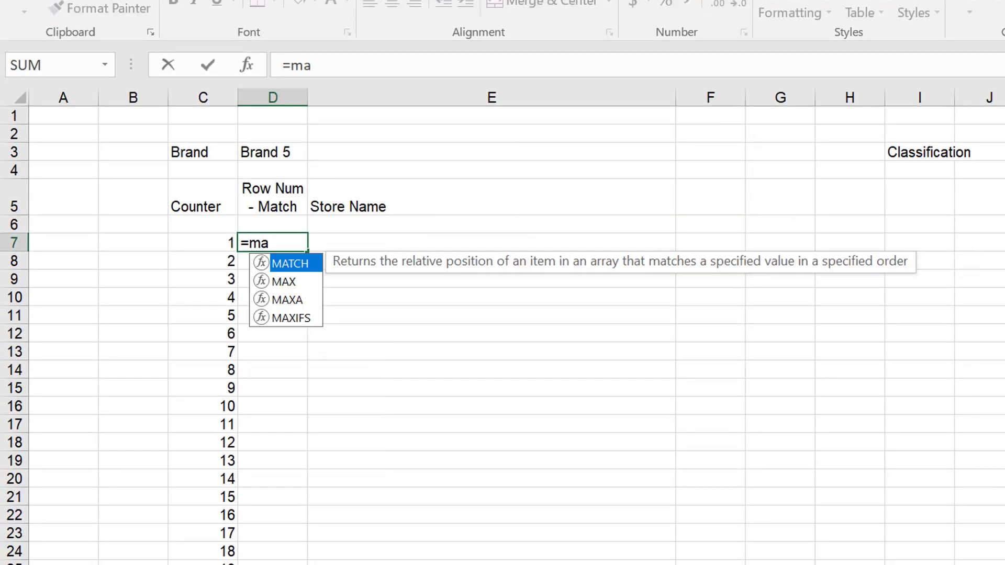
{"action": "key", "text": "Tab"}
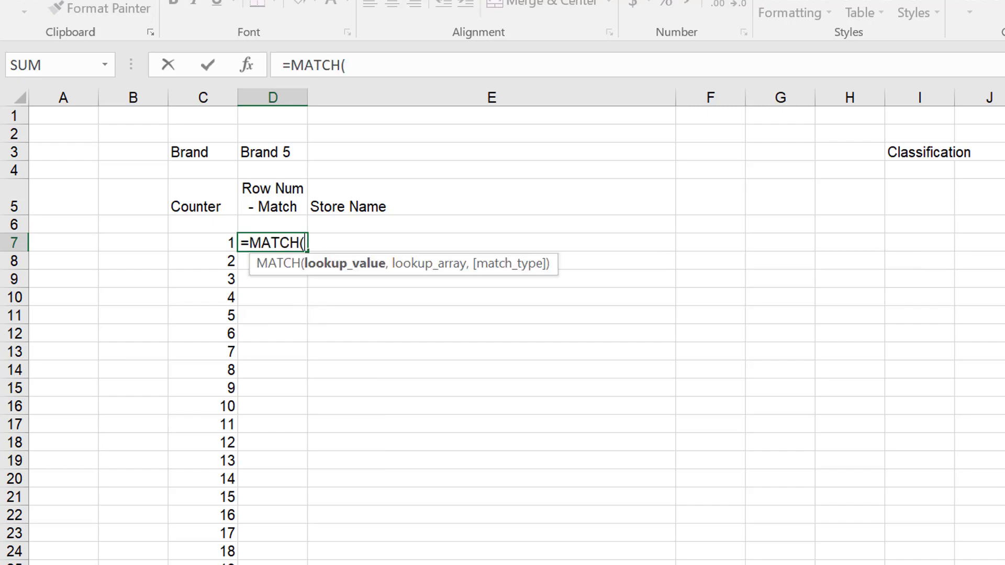
{"action": "key", "text": "Left"}
{"action": "type", "text": ","}
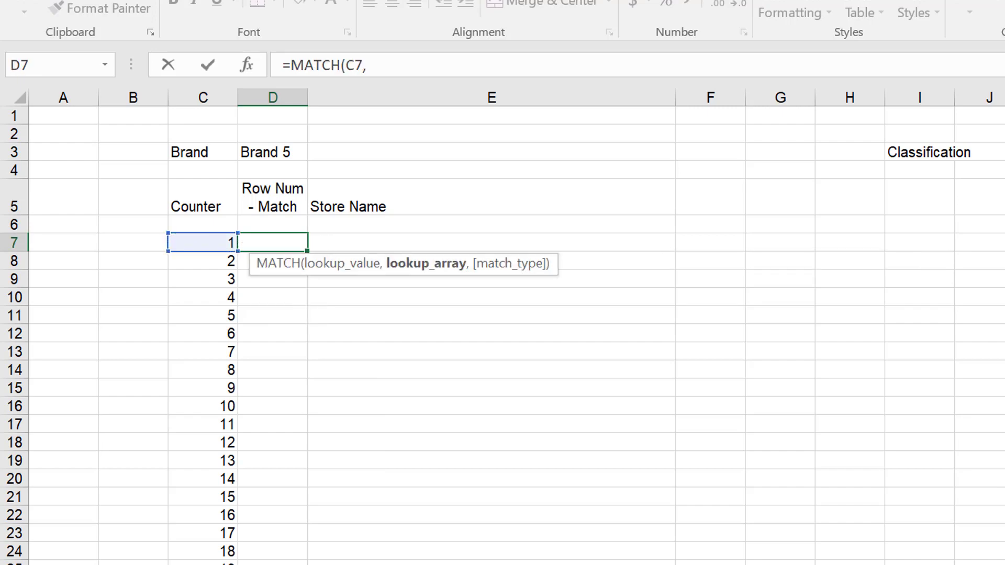
{"action": "key", "text": "ctrl+Page_Down"}
{"action": "key", "text": "ctrl+Page_Down"}
{"action": "key", "text": "ctrl+Page_Down"}
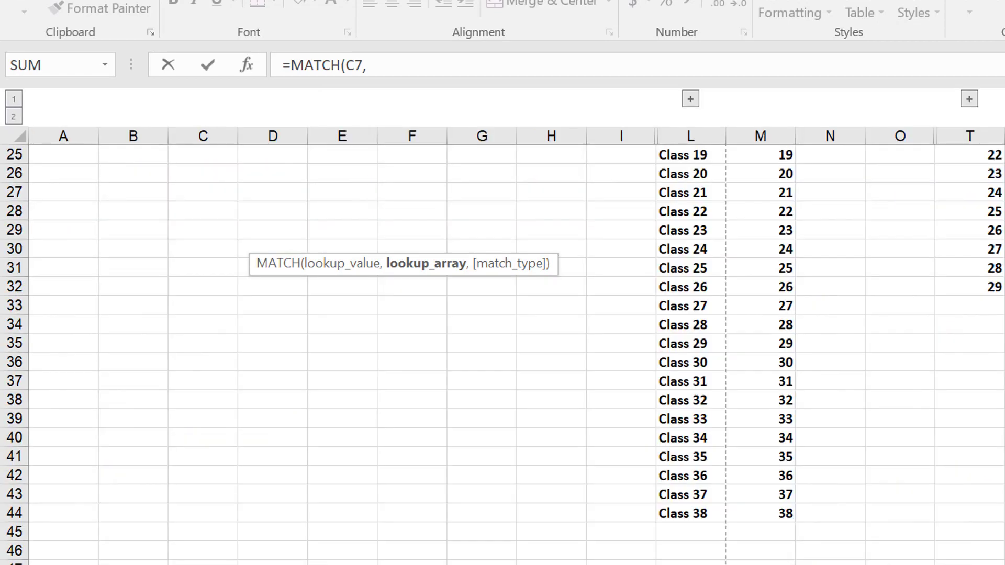
{"action": "key", "text": "ctrl+Page_Down"}
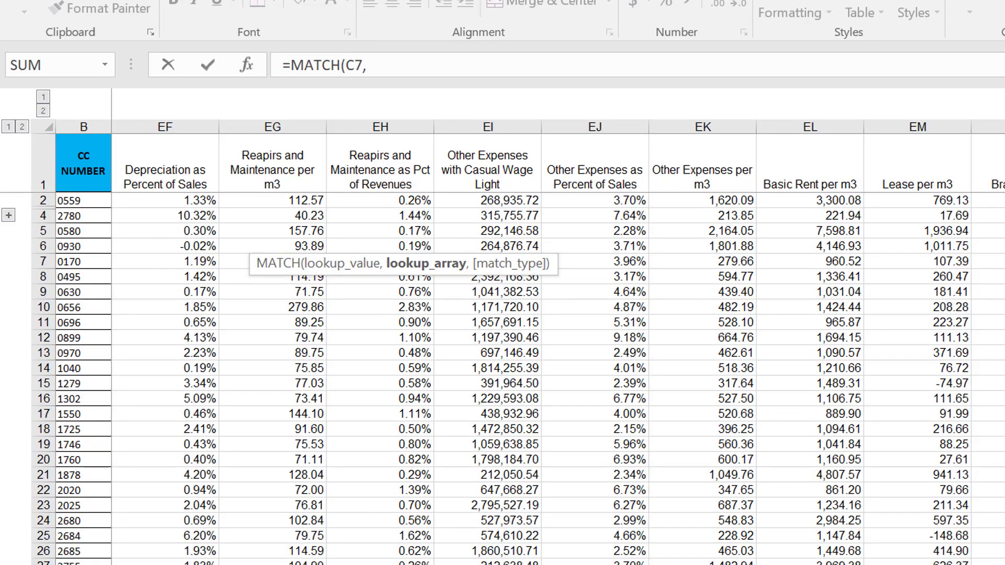
{"action": "key", "text": "ctrl+space"}
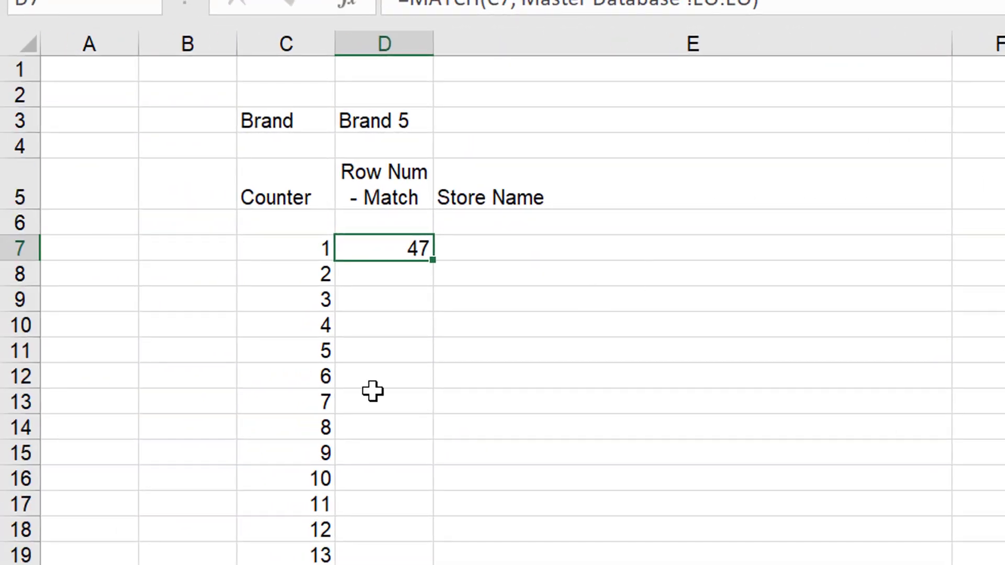
Copy the MATCH formula without a match type down the Row Num - Match column and check the row numbers.
{"action": "double_click", "coordinate": [436, 257]}
{"action": "key", "text": "Down"}
{"action": "key", "text": "Down"}
{"action": "key", "text": "Down"}
{"action": "key", "text": "Down"}
{"action": "key", "text": "Down"}
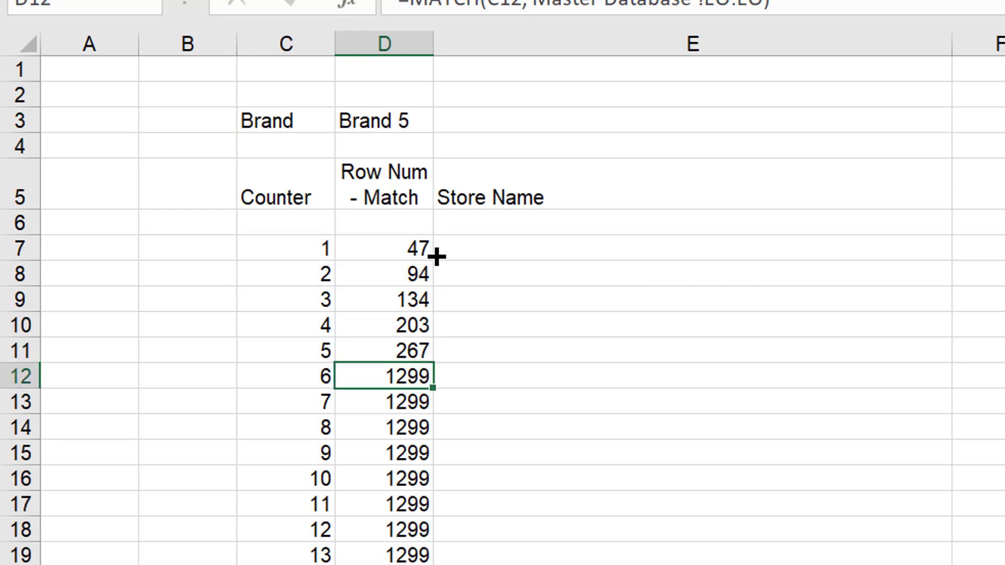
{"action": "key", "text": "Down"}
{"action": "key", "text": "Up"}
{"action": "key", "text": "Left"}
{"action": "key", "text": "Right"}
{"action": "key", "text": "Up"}
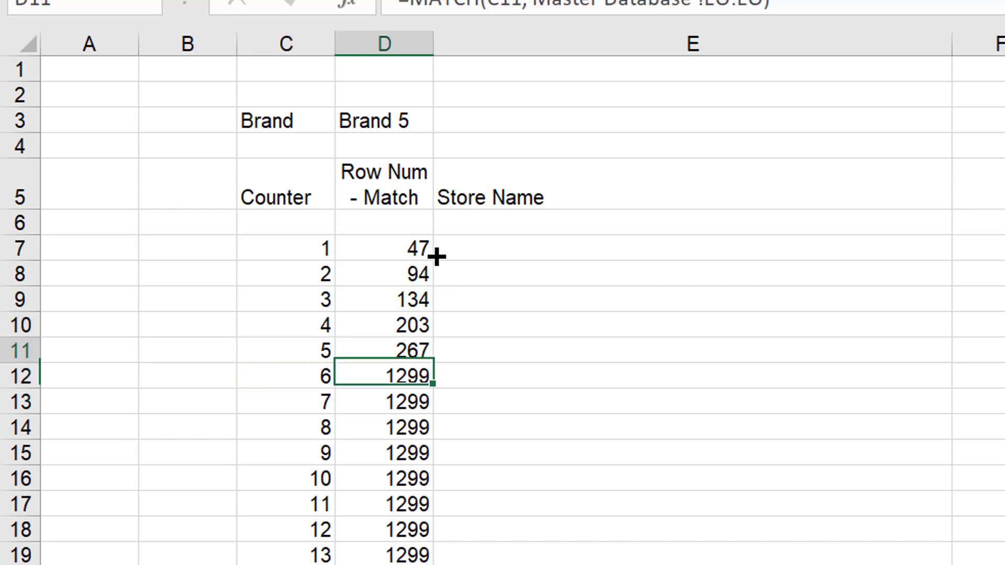
Add match type 0 to the MATCH formula in D7 and copy it down the Row Num - Match column.
{"action": "key", "text": "Up"}
{"action": "key", "text": "Up"}
{"action": "key", "text": "Up"}
{"action": "key", "text": "Up"}
{"action": "key", "text": "F2"}
{"action": "key", "text": "Left"}
{"action": "key", "text": "Left"}
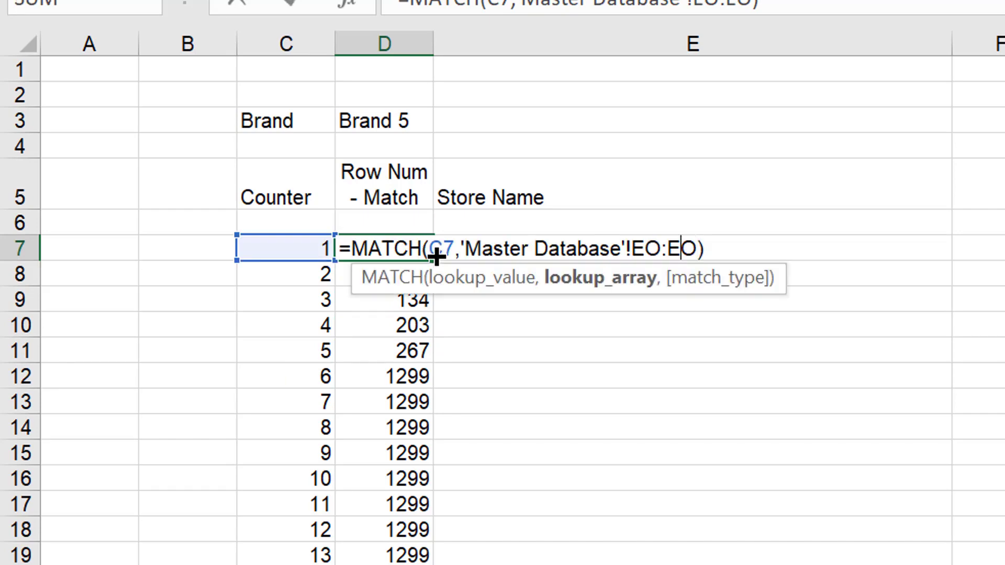
{"action": "type", "text": ",0"}
{"action": "key", "text": "Return"}
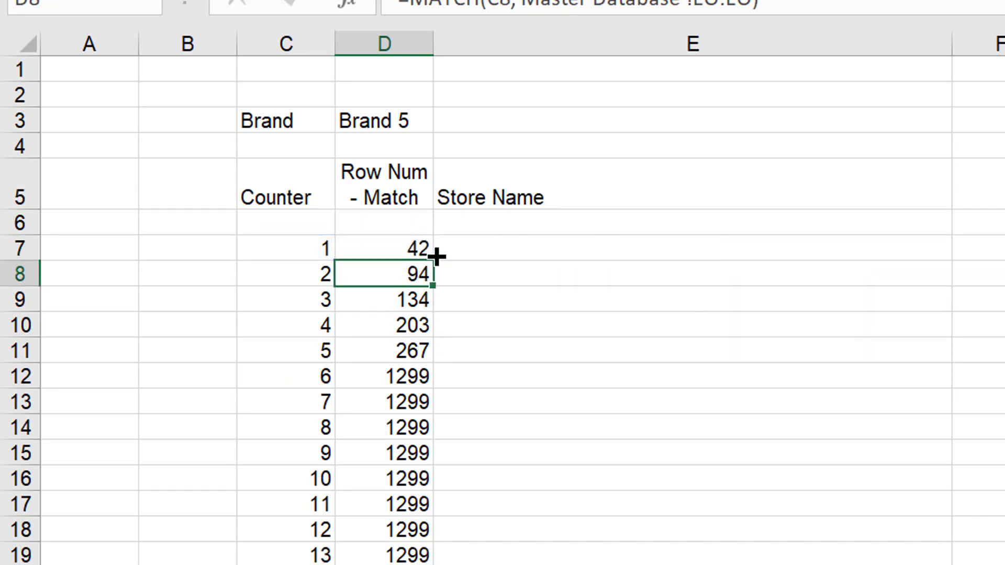
{"action": "key", "text": "Up"}
{"action": "double_click", "coordinate": [437, 256]}
{"action": "key", "text": "Down"}
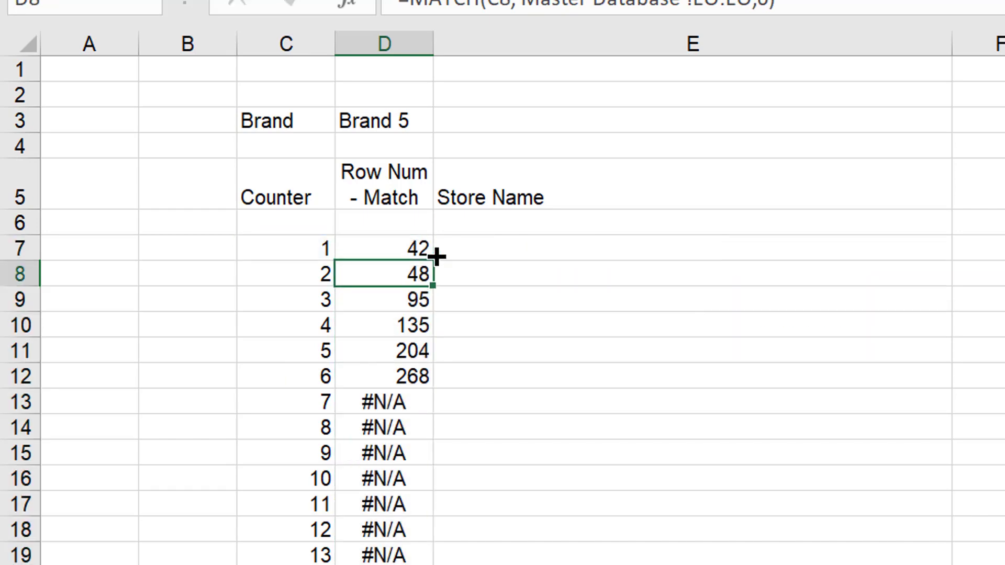
{"action": "key", "text": "Up"}
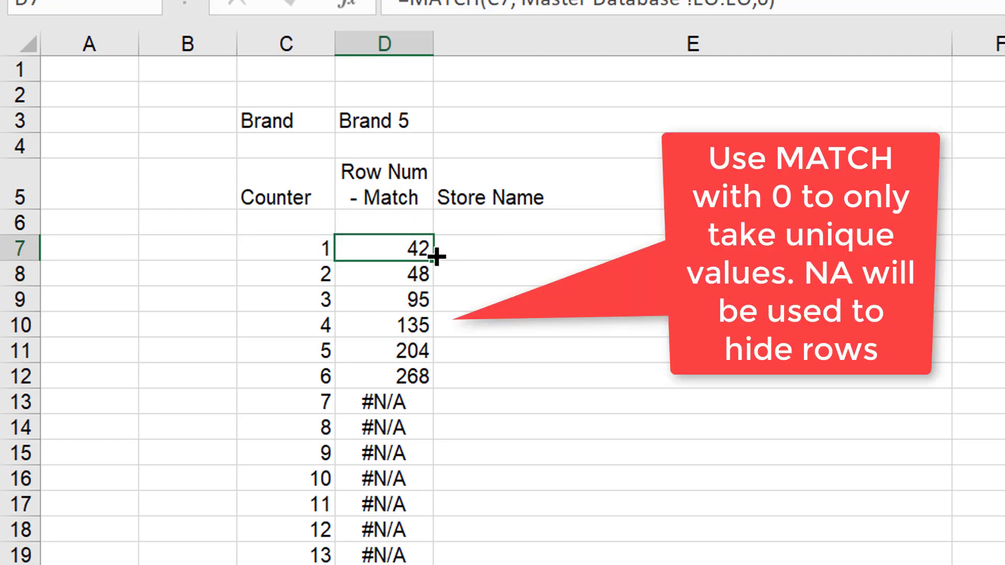
In E7, enter an INDEX formula that returns the store from Master Database column C:C at row number D7.
{"action": "key", "text": "Right"}
{"action": "type", "text": "="}
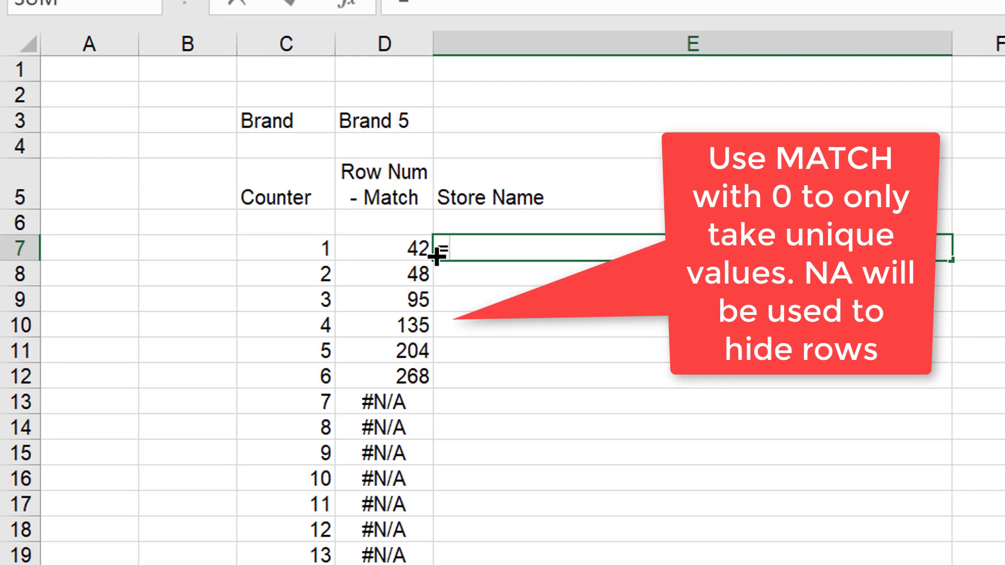
{"action": "type", "text": "in"}
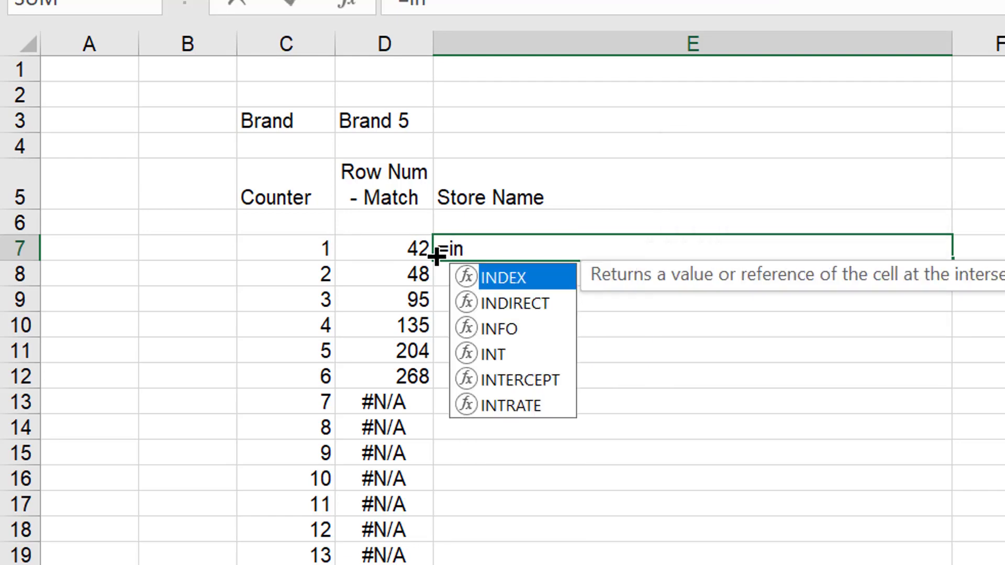
{"action": "key", "text": "Tab"}
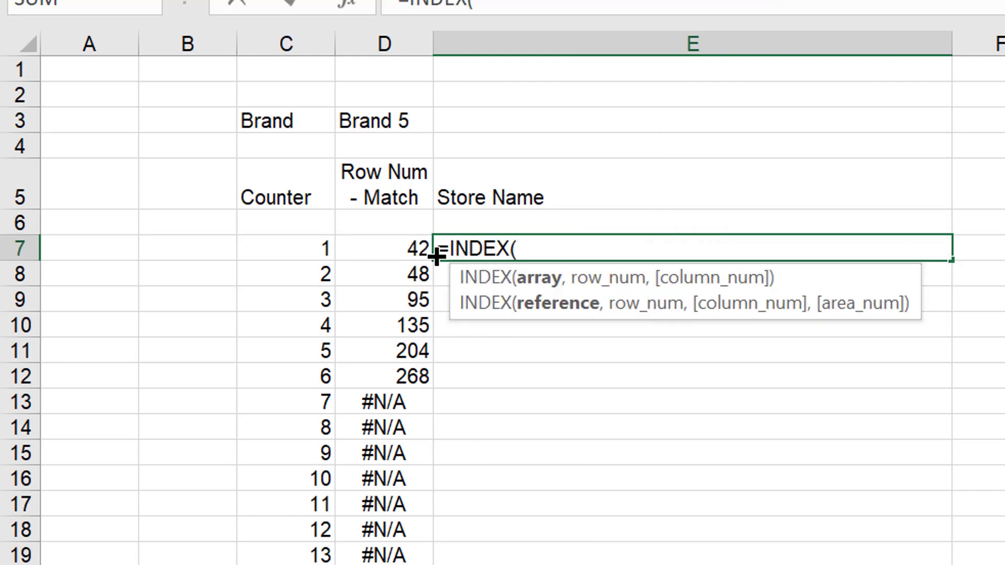
{"action": "key", "text": "ctrl+Page_Down"}
{"action": "key", "text": "ctrl+Page_Down"}
{"action": "key", "text": "Left"}
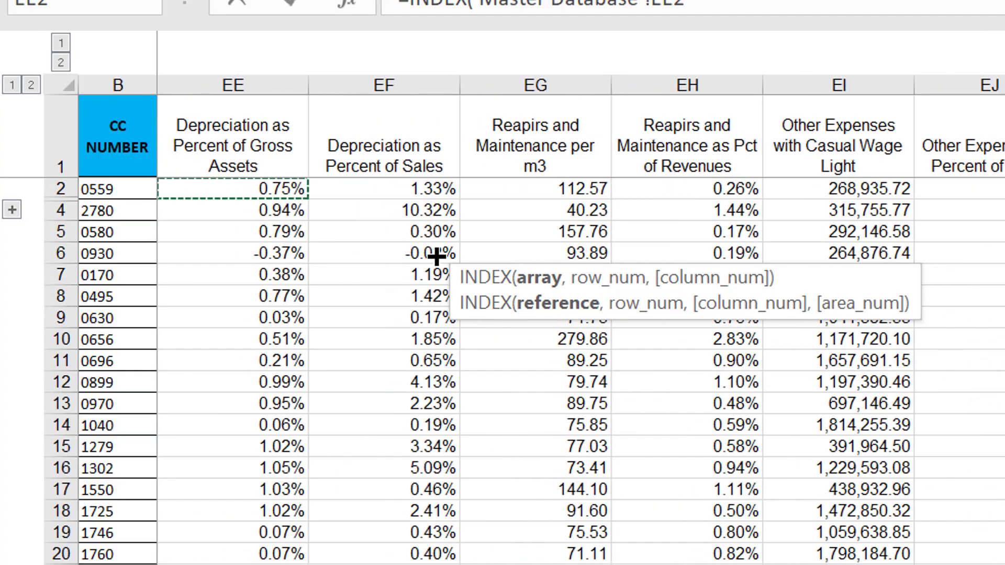
{"action": "key", "text": "ctrl+Left"}
{"action": "key", "text": "Left"}
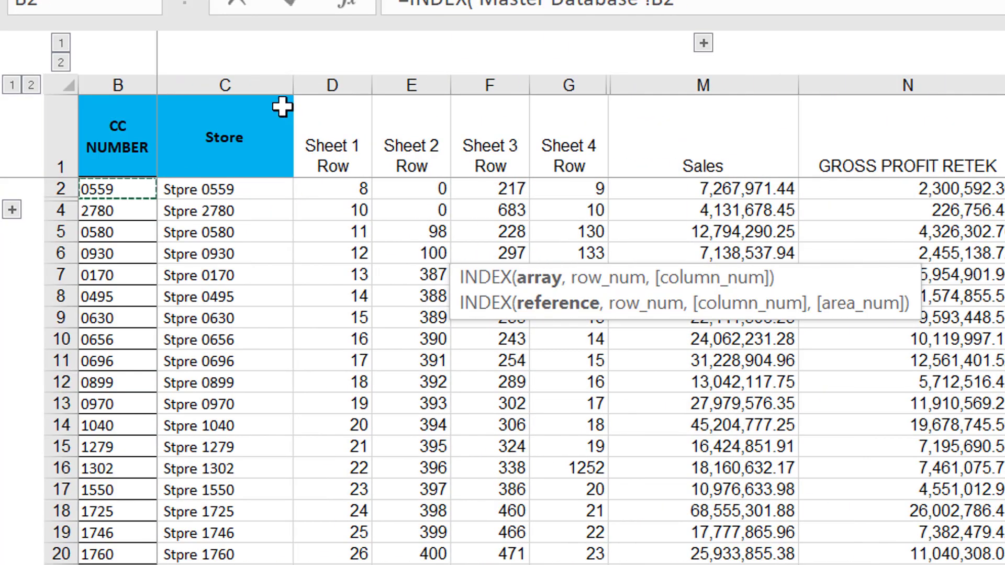
{"action": "left_click", "coordinate": [260, 94]}
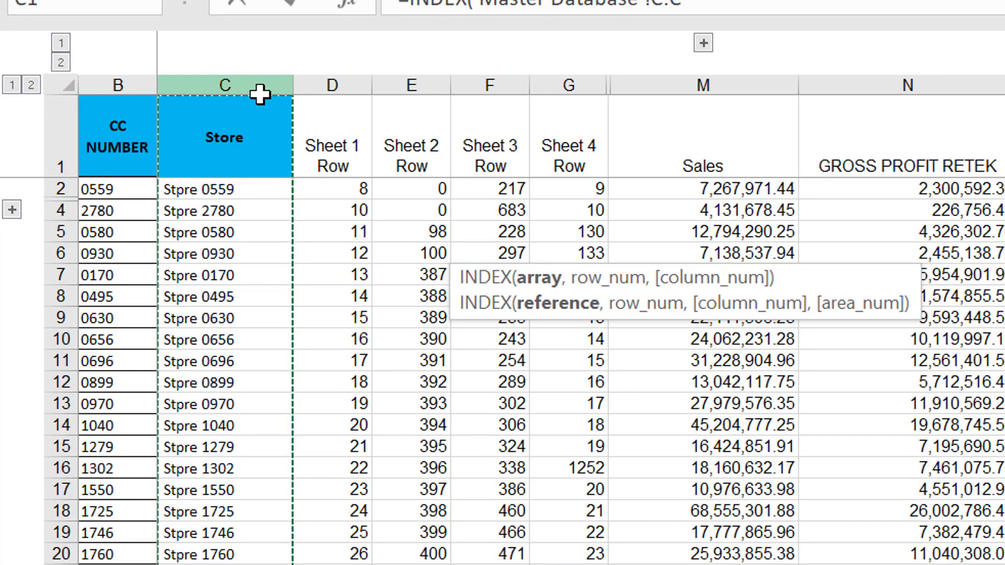
{"action": "type", "text": ","}
{"action": "key", "text": "ctrl+Page_Up"}
{"action": "key", "text": "ctrl+Page_Up"}
{"action": "key", "text": "ctrl+Page_Up"}
{"action": "key", "text": "ctrl+Page_Up"}
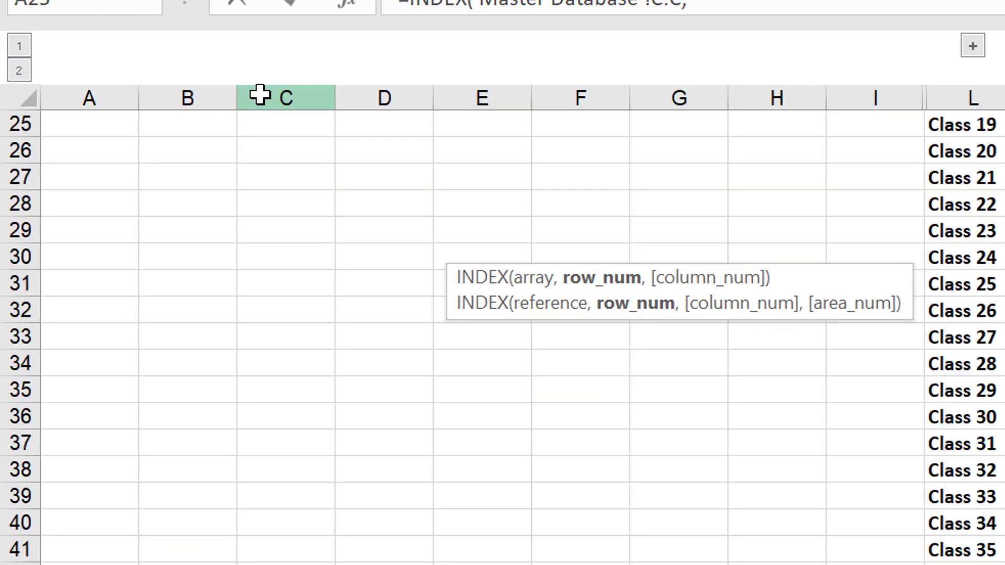
{"action": "key", "text": "Left"}
{"action": "key", "text": "Return"}
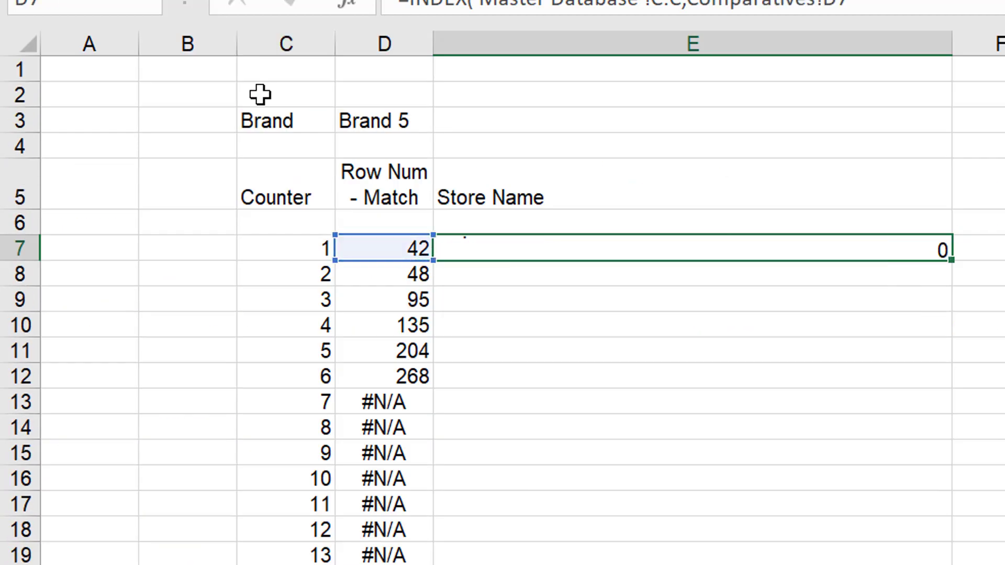
Copy the INDEX formula down the Store Name column and check the brand cell D3.
{"action": "double_click", "coordinate": [951, 260]}
{"action": "key", "text": "Up"}
{"action": "key", "text": "Up"}
{"action": "key", "text": "Up"}
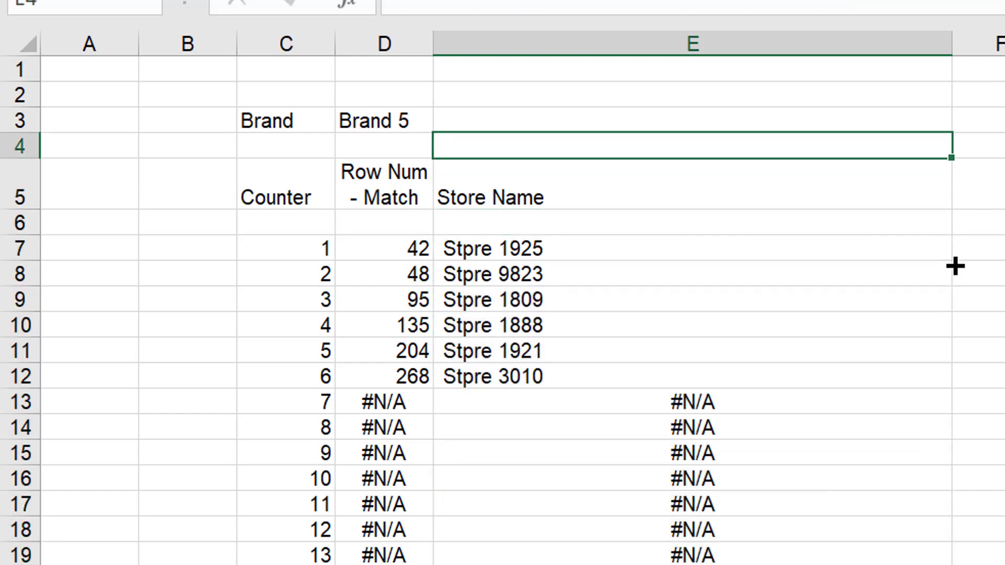
{"action": "key", "text": "Up"}
{"action": "key", "text": "Left"}
{"action": "key", "text": "Left"}
{"action": "key", "text": "Right"}
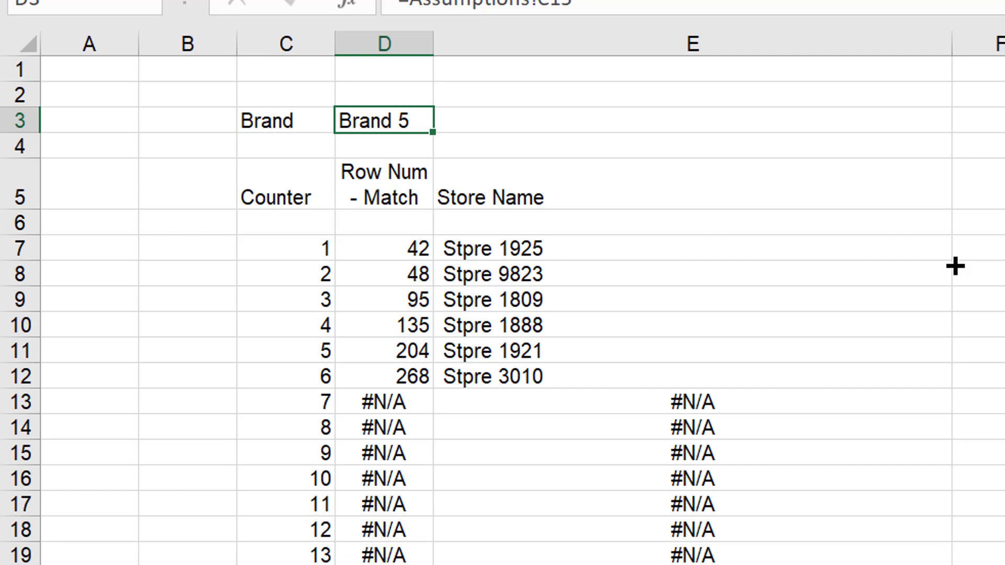
Copy the scenario drop-down from the Assumptions sheet and place it above the Brand row on the Comparatives sheet.
{"action": "key", "text": "ctrl+Page_Up"}
{"action": "key", "text": "ctrl+Page_Up"}
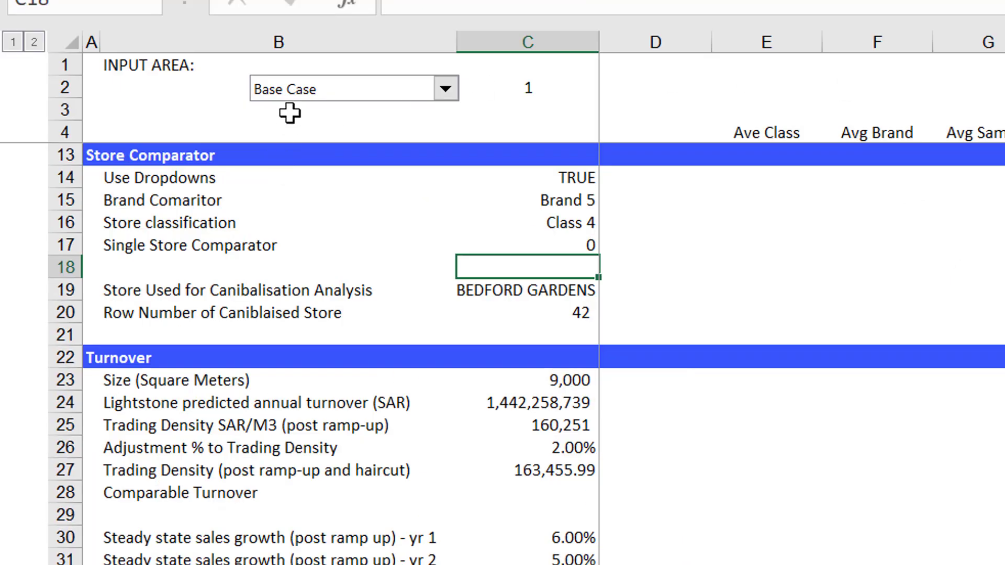
{"action": "left_click", "coordinate": [308, 87], "text": "ctrl"}
{"action": "right_click", "coordinate": [308, 87]}
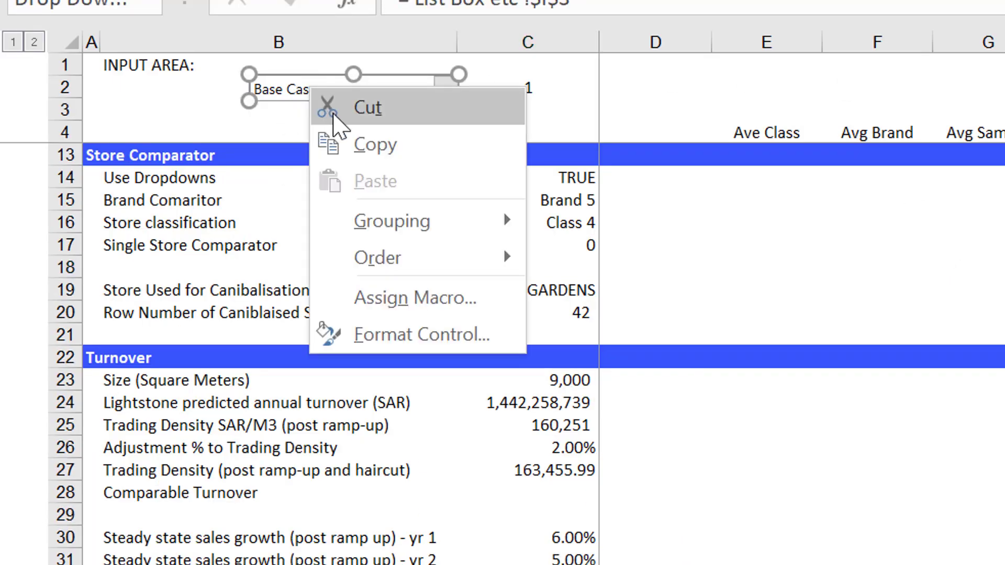
{"action": "left_click", "coordinate": [344, 151]}
{"action": "key", "text": "ctrl+Page_Down"}
{"action": "key", "text": "ctrl+Page_Down"}
{"action": "key", "text": "ctrl+Page_Down"}
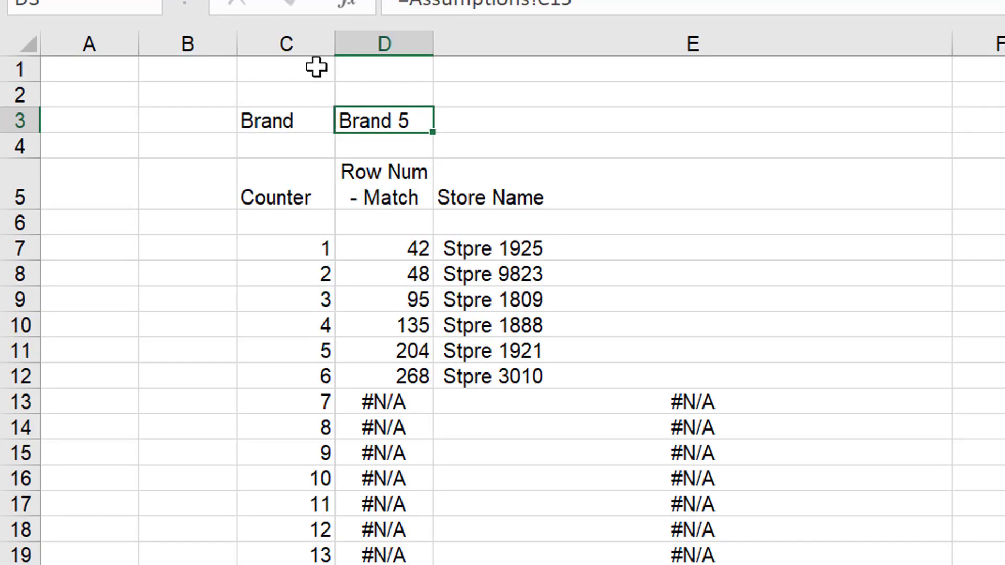
{"action": "left_click", "coordinate": [264, 73]}
{"action": "key", "text": "ctrl+v"}
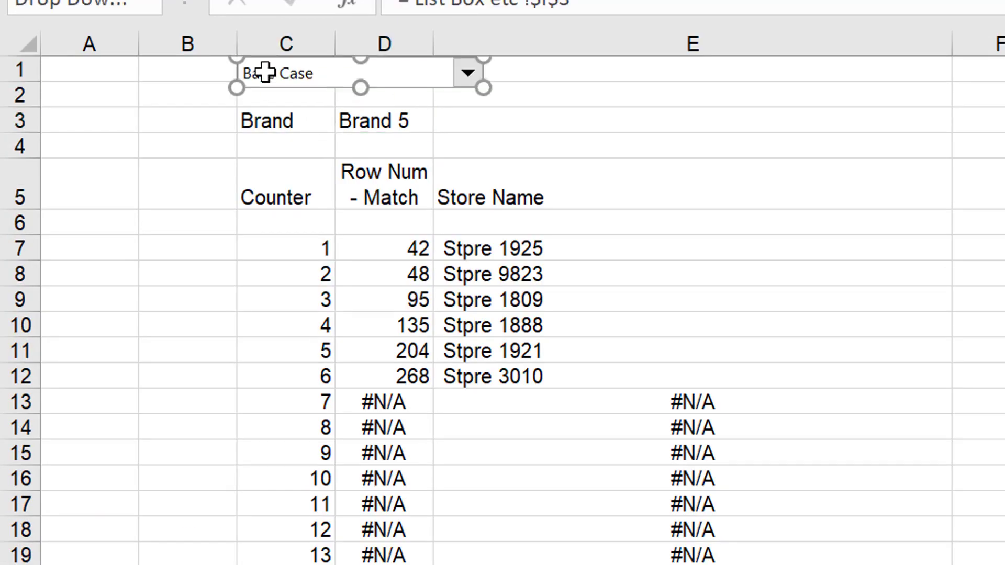
{"action": "left_click_drag", "start_coordinate": [265, 86], "coordinate": [298, 84]}
{"action": "left_click_drag", "start_coordinate": [101, 101], "coordinate": [408, 197]}
Switch the scenario drop-down to Scenario 1 and then Scenario 2 to test the comparative store list.
{"action": "left_click", "coordinate": [498, 77]}
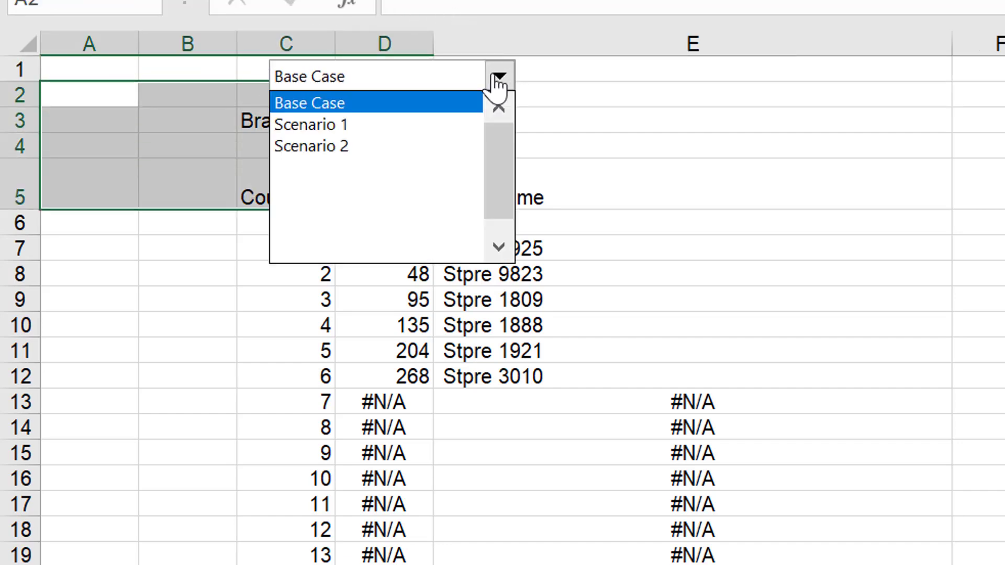
{"action": "key", "text": "Down"}
{"action": "key", "text": "Return"}
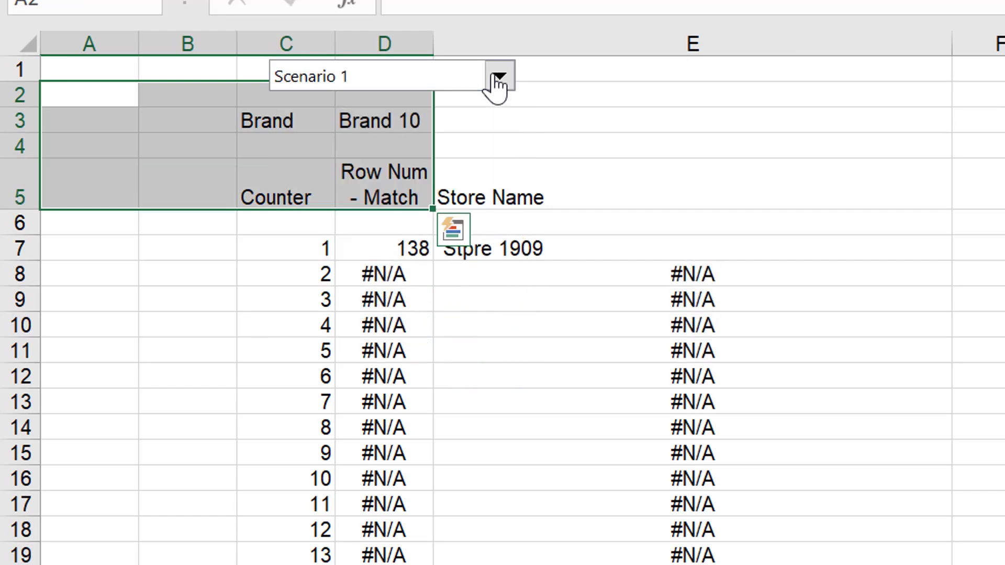
{"action": "left_click", "coordinate": [498, 78]}
{"action": "key", "text": "Down"}
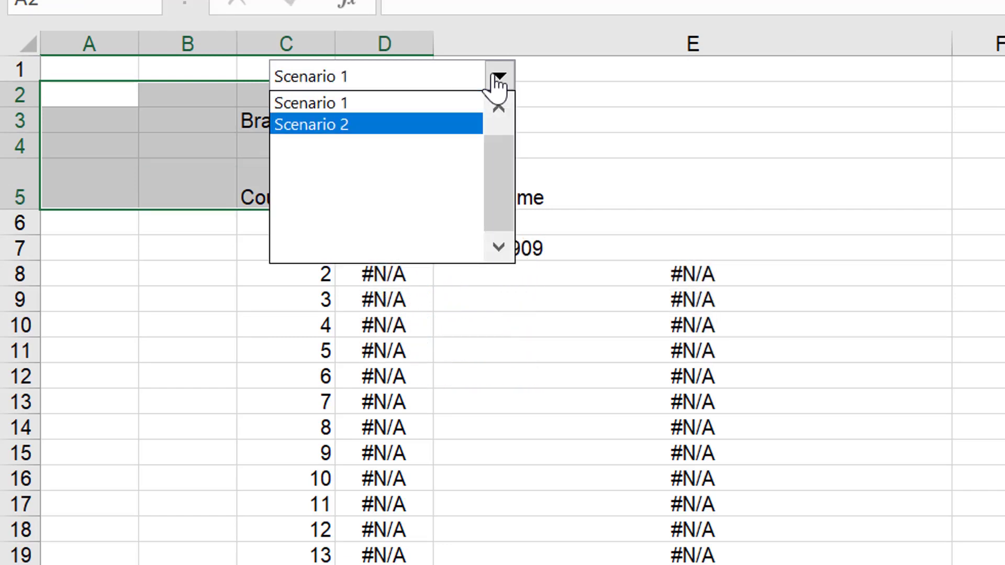
{"action": "key", "text": "Return"}
{"action": "left_click", "coordinate": [499, 77]}
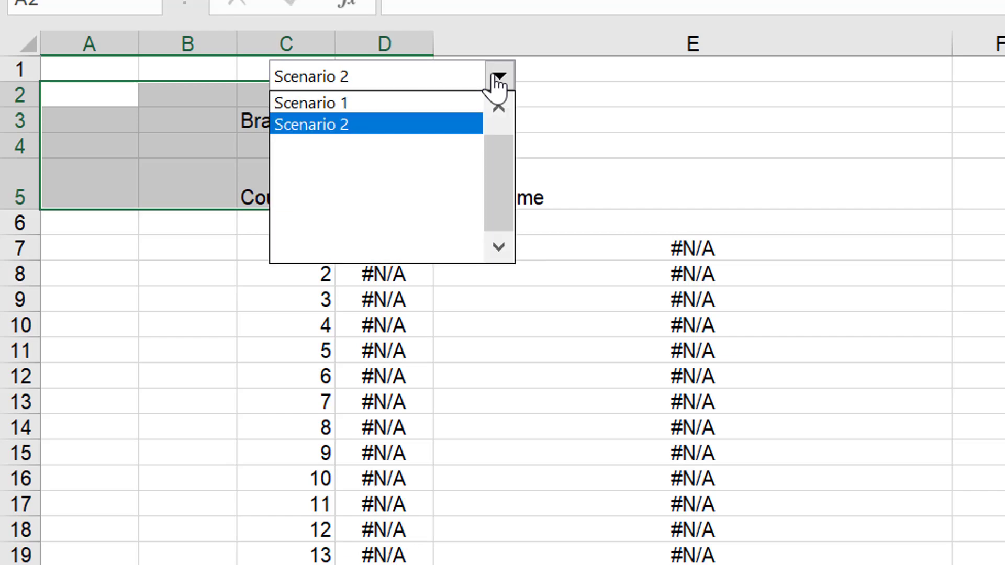
{"action": "scroll", "coordinate": [508, 131], "scroll_direction": "up", "scroll_amount": 1}
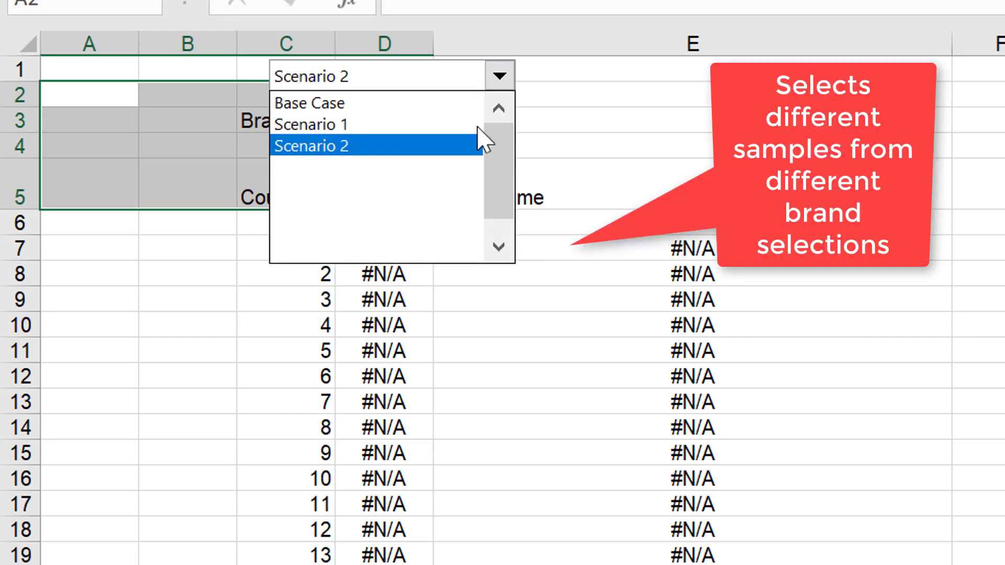
{"action": "left_click", "coordinate": [523, 177]}
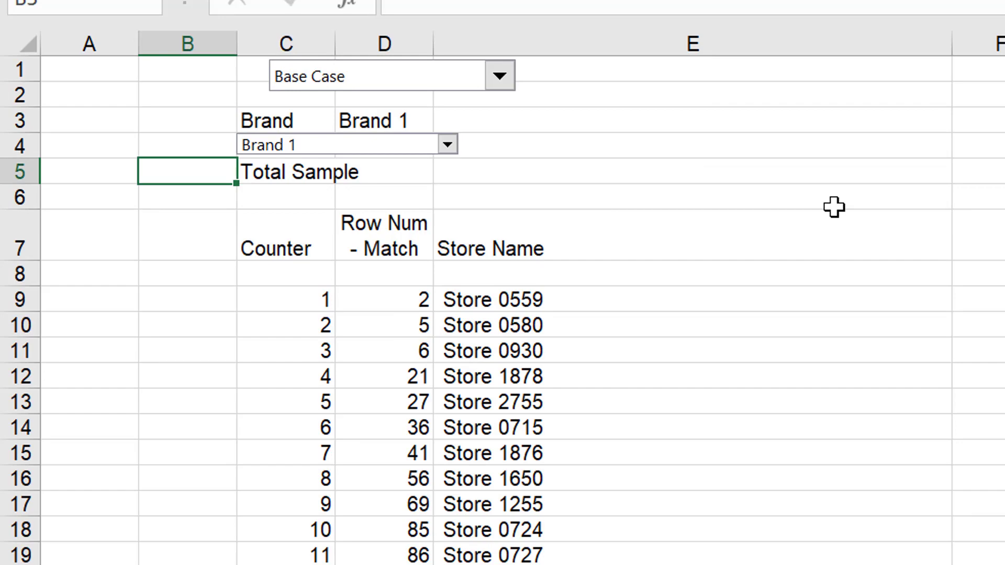
{"action": "key", "text": "Down"}
{"action": "key", "text": "Down"}
{"action": "key", "text": "Down"}
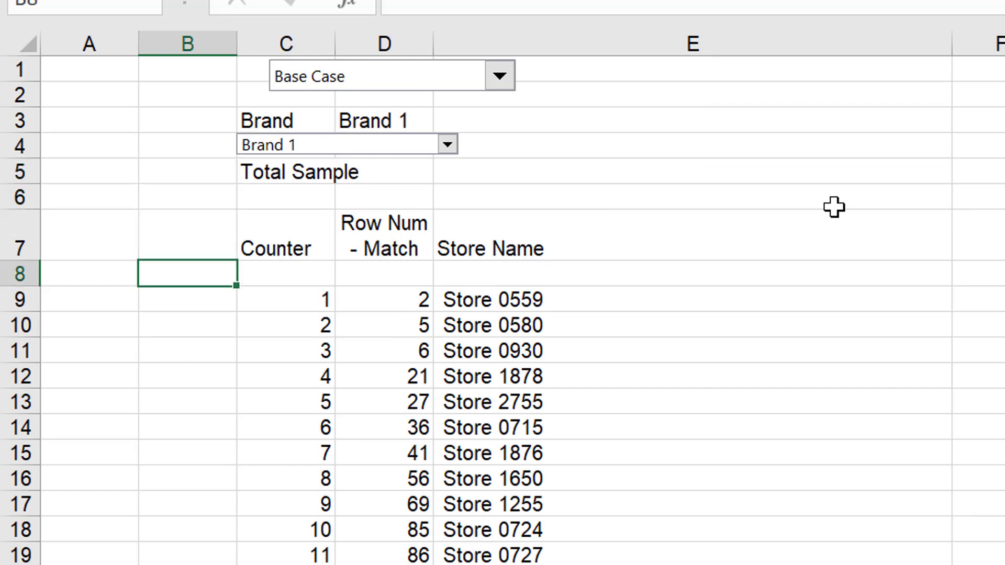
{"action": "key", "text": "ctrl+Page_Down"}
{"action": "key", "text": "ctrl+Page_Down"}
{"action": "key", "text": "ctrl+Page_Down"}
{"action": "key", "text": "ctrl+Page_Down"}
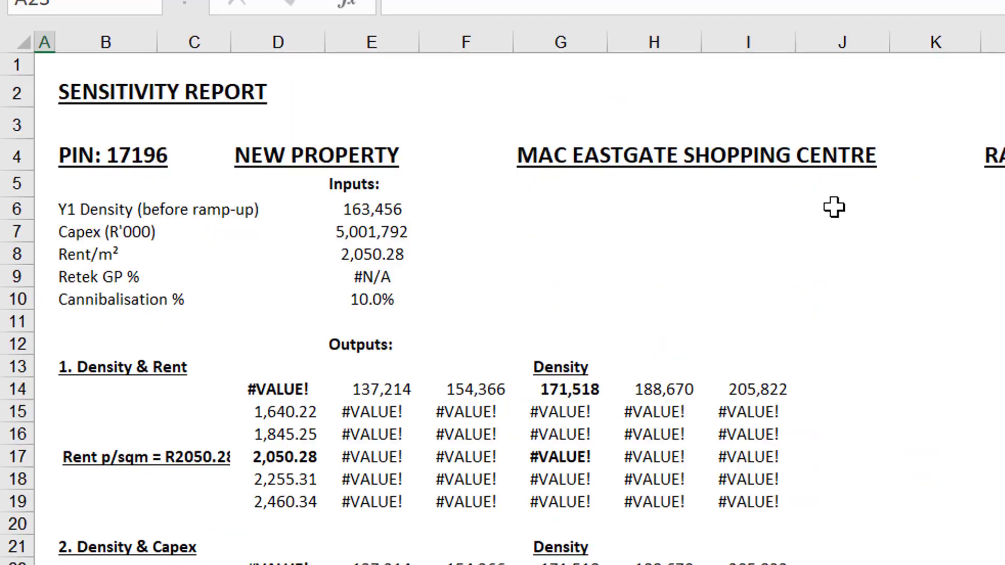
Inspect the brand drop-down's index cell AC3 and the INDEX formula in AC4 on the List Box etc sheet.
{"action": "key", "text": "ctrl+Page_Up"}
{"action": "key", "text": "ctrl+Page_Up"}
{"action": "key", "text": "ctrl+Page_Up"}
{"action": "key", "text": "ctrl+Page_Up"}
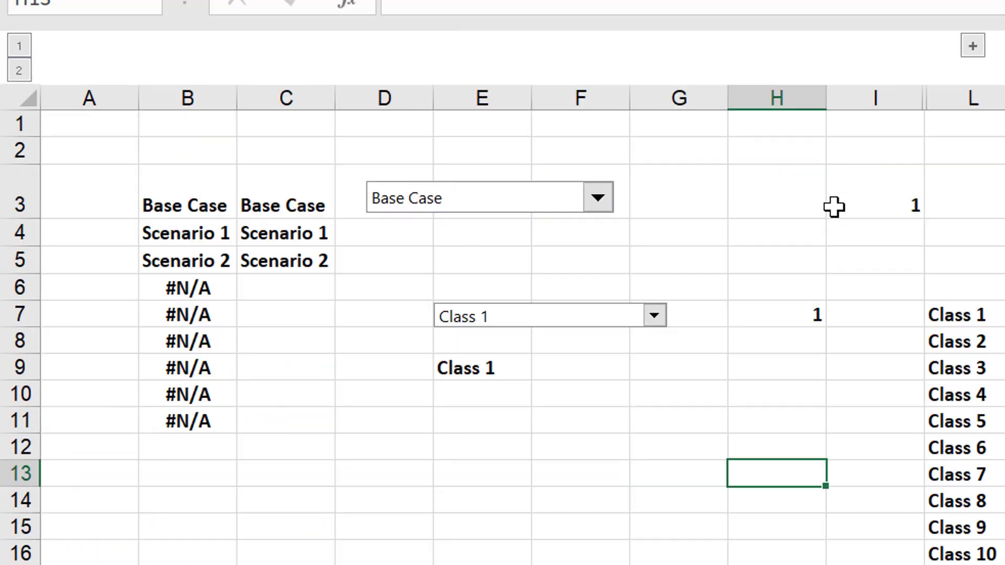
{"action": "key", "text": "ctrl+Page_Up"}
{"action": "key", "text": "Up"}
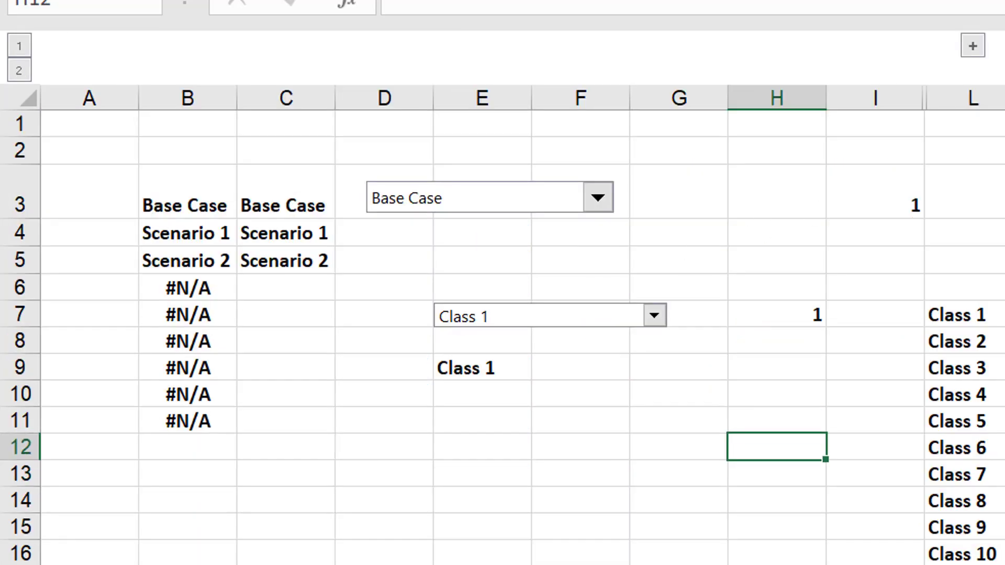
{"action": "left_click", "coordinate": [987, 246]}
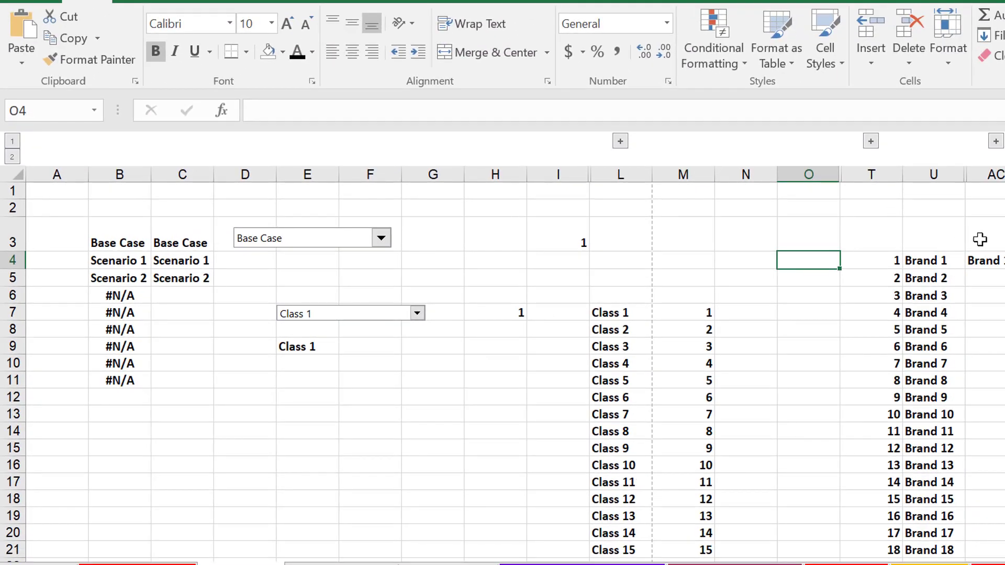
{"action": "left_click", "coordinate": [1000, 244]}
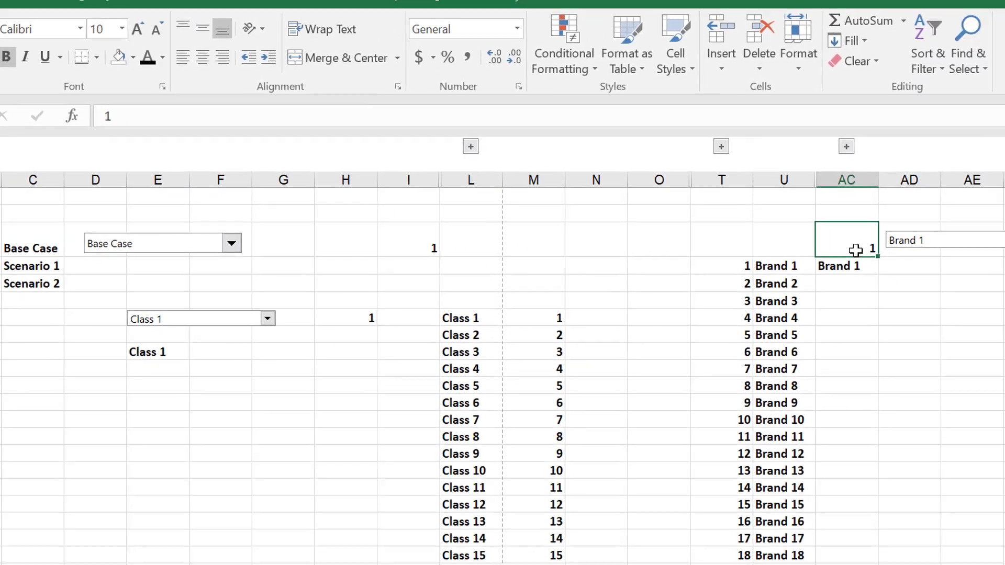
{"action": "key", "text": "Right"}
{"action": "left_click", "coordinate": [823, 251]}
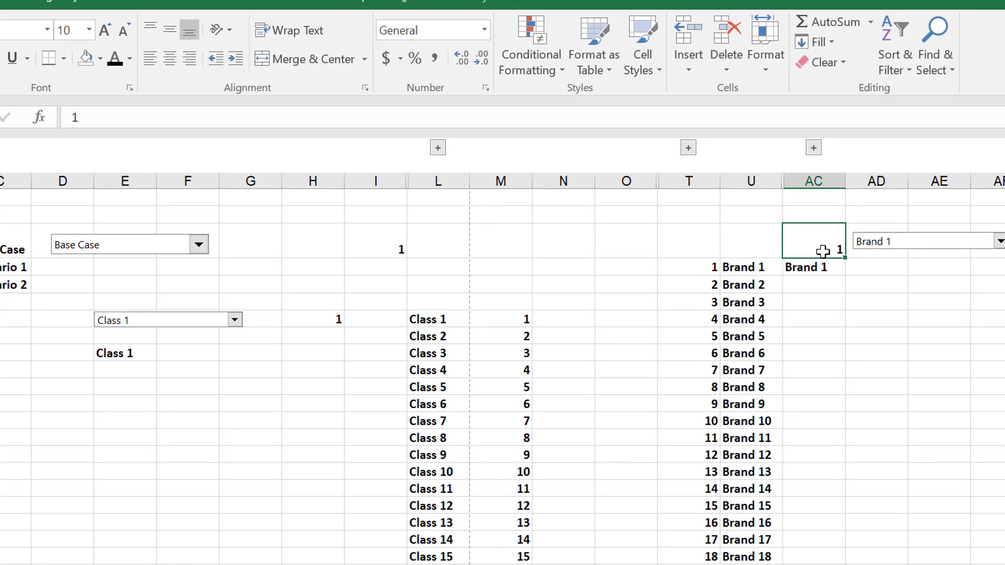
{"action": "key", "text": "Down"}
{"action": "key", "text": "F2"}
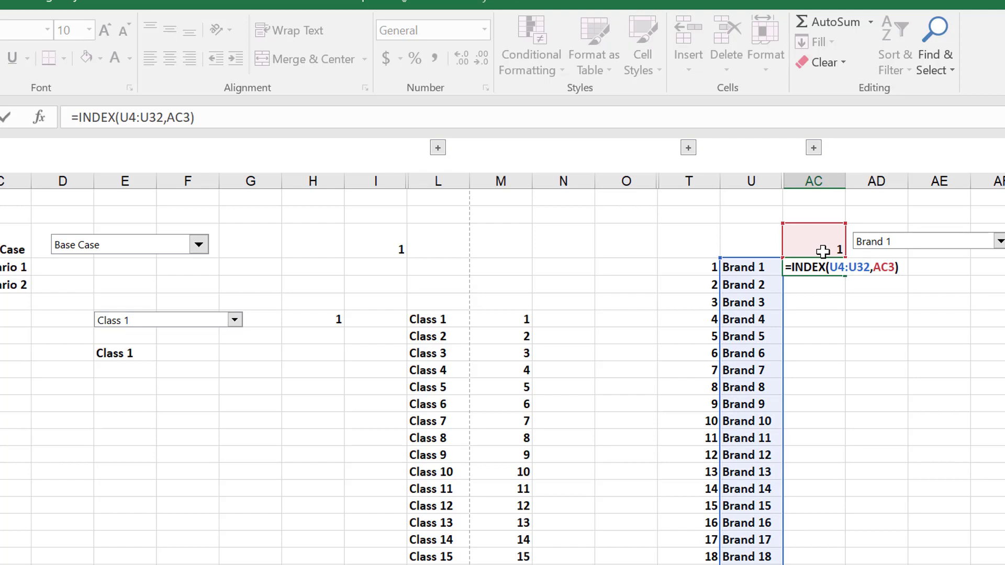
{"action": "key", "text": "ctrl+Return"}
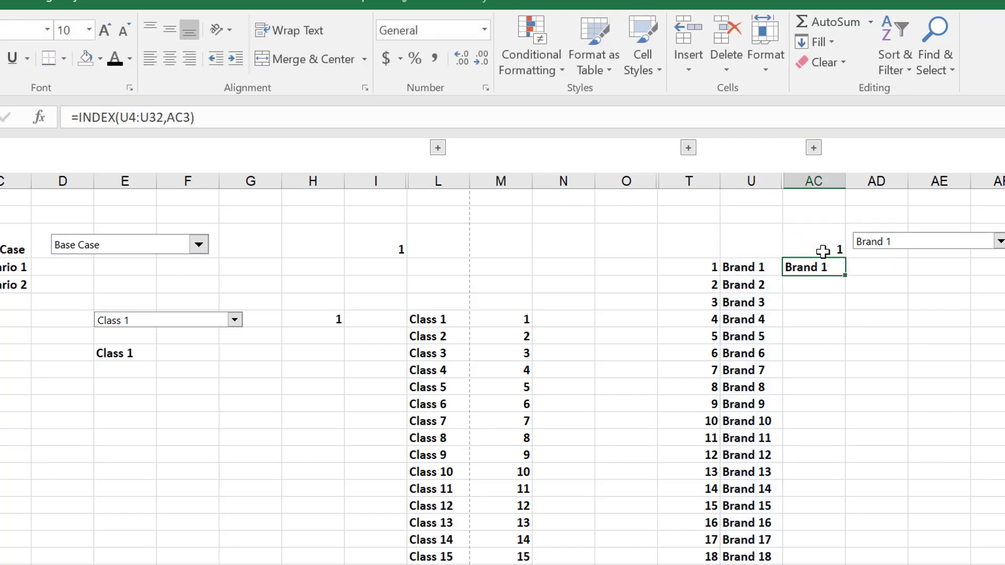
Choose Brand 3 in the brand drop-down of the Store Comparator section on the Assumptions sheet.
{"action": "key", "text": "ctrl+Page_Up"}
{"action": "key", "text": "ctrl+Page_Up"}
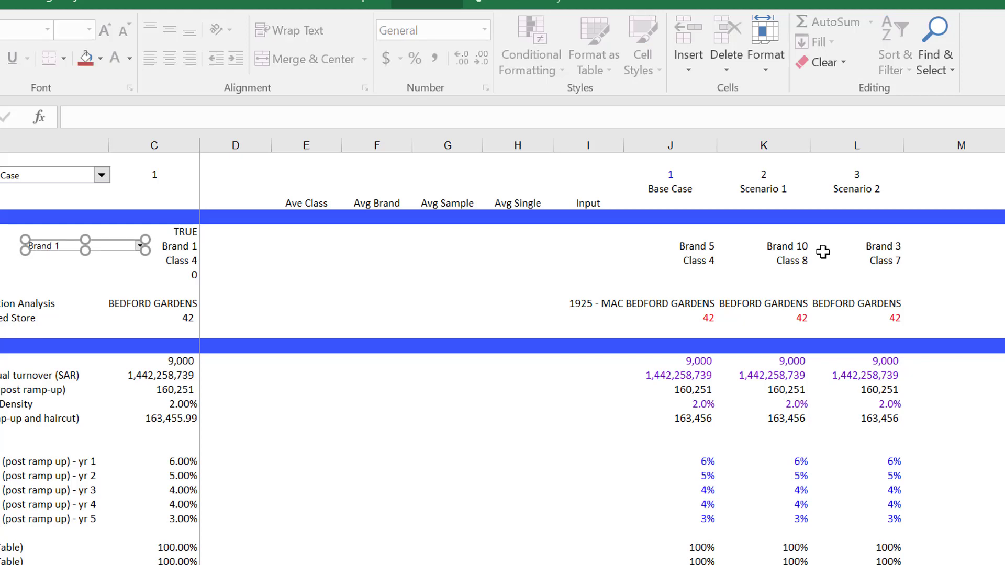
{"action": "left_click", "coordinate": [332, 303]}
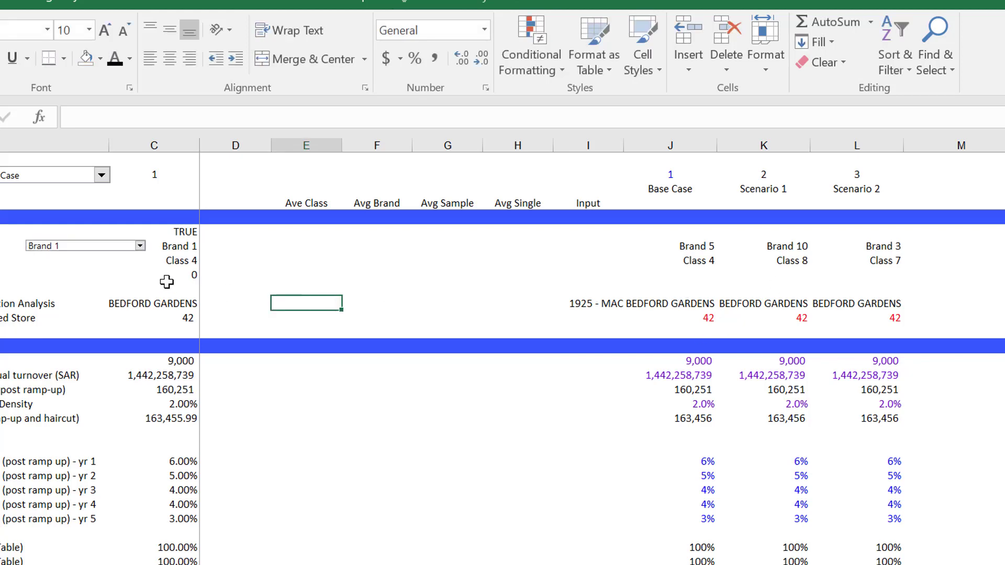
{"action": "left_click", "coordinate": [141, 245]}
{"action": "key", "text": "Down"}
{"action": "key", "text": "Down"}
{"action": "key", "text": "Return"}
Examine the Base Case brand input in J15 among the scenario columns of the Assumptions sheet.
{"action": "left_click", "coordinate": [648, 265]}
{"action": "key", "text": "Up"}
{"action": "key", "text": "Left"}
{"action": "key", "text": "Left"}
{"action": "key", "text": "Left"}
{"action": "key", "text": "Left"}
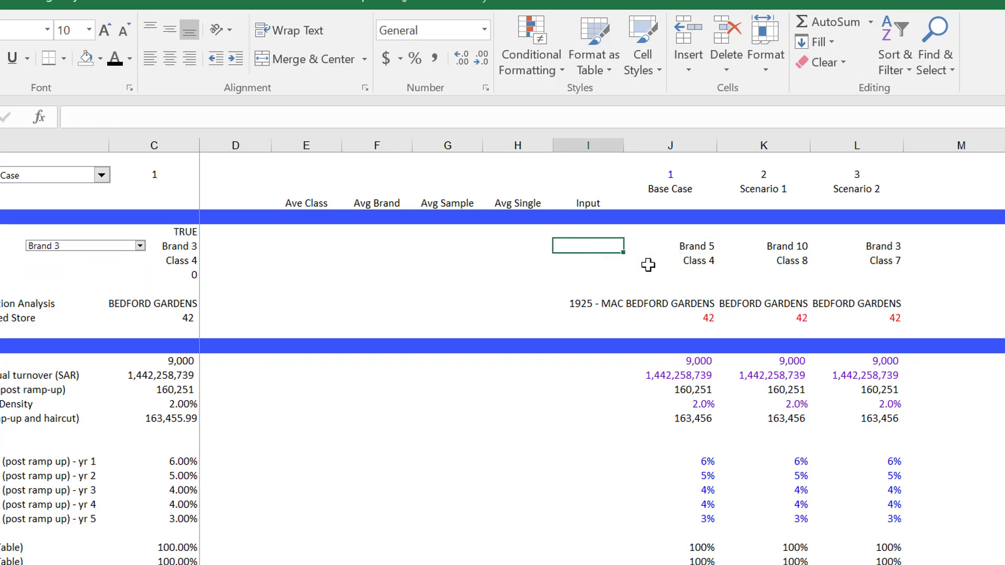
{"action": "key", "text": "Left"}
{"action": "key", "text": "Right"}
{"action": "key", "text": "Right"}
{"action": "key", "text": "Right"}
{"action": "key", "text": "Right"}
{"action": "key", "text": "Right"}
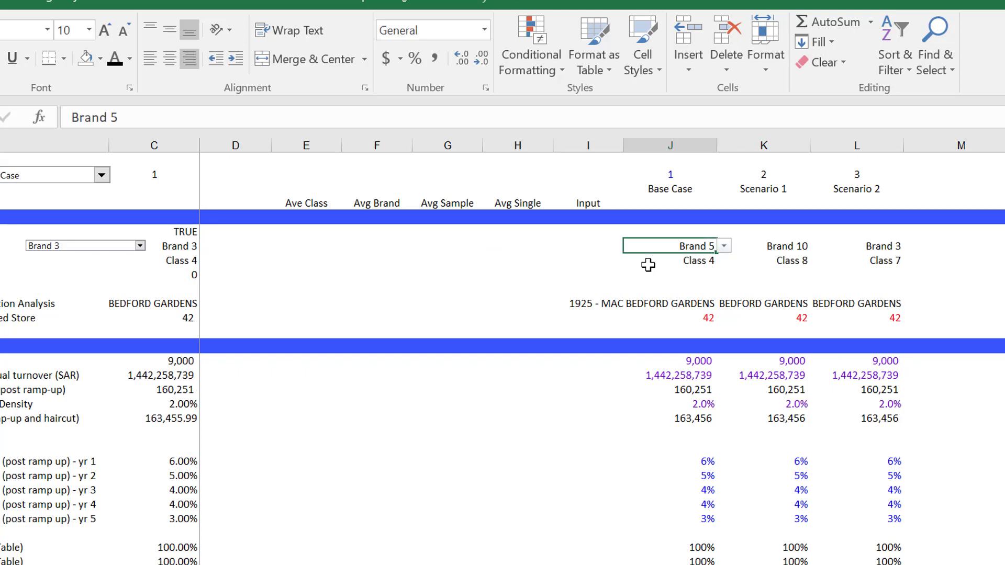
Set Use Dropdowns in C14 to FALSE so the brand comes from the scenario inputs.
{"action": "left_click", "coordinate": [174, 233]}
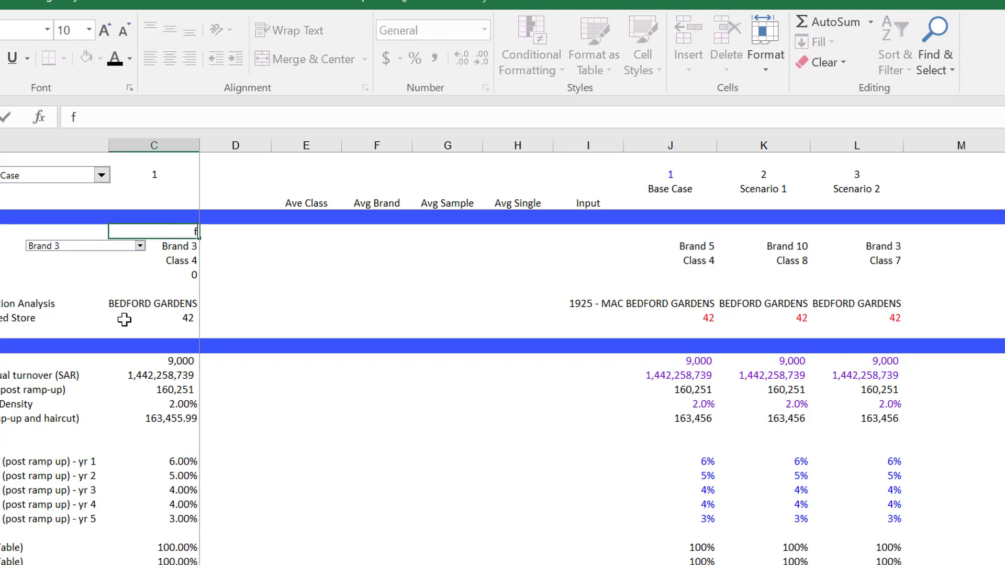
{"action": "type", "text": "false"}
{"action": "key", "text": "Return"}
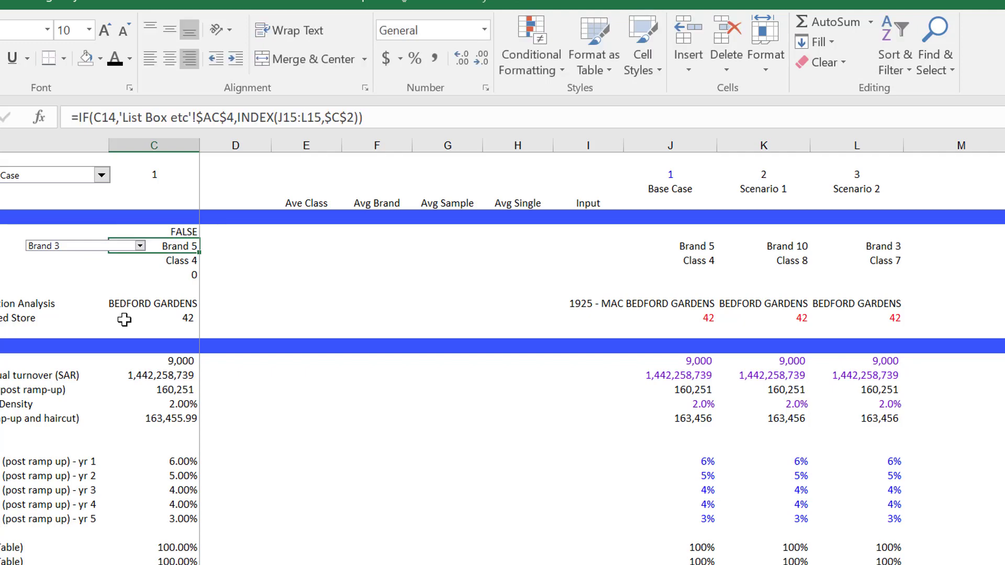
Set Use Dropdowns in C14 of the Assumptions sheet to TRUE so the brand comes from the drop-down.
{"action": "key", "text": "Up"}
{"action": "key", "text": "Down"}
{"action": "key", "text": "Up"}
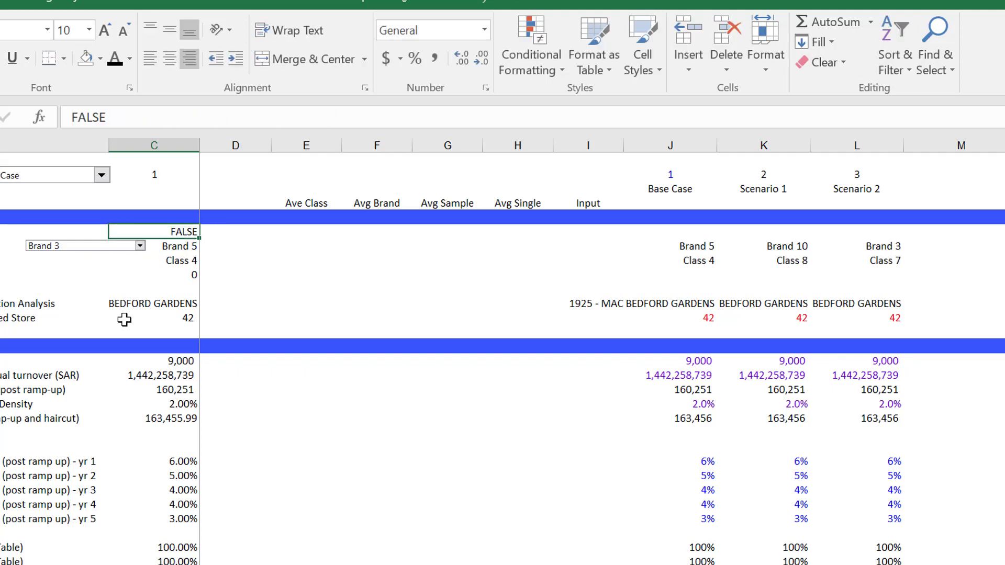
{"action": "type", "text": "true"}
{"action": "key", "text": "Return"}
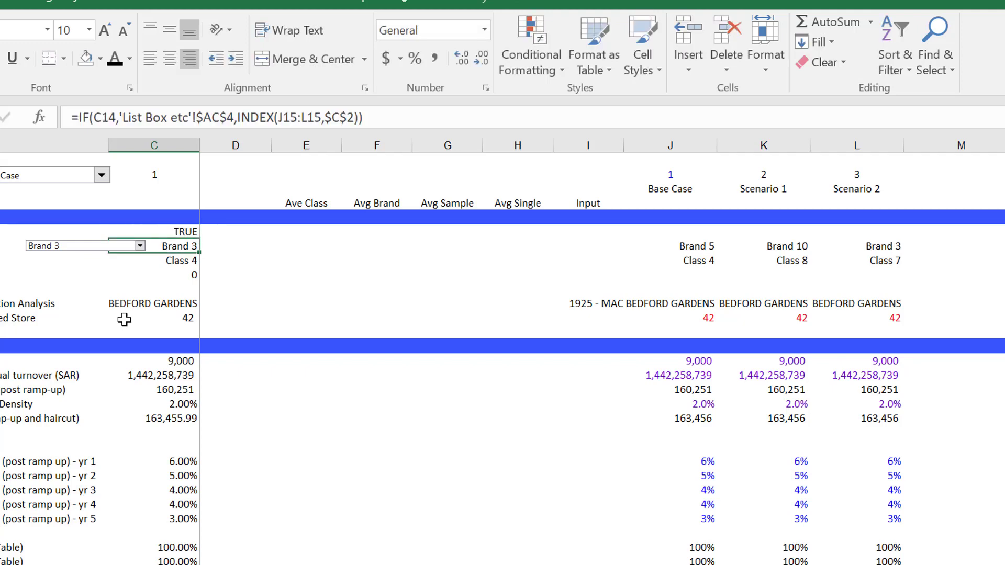
Choose Brand 1 in the Comparatives sheet's brand drop-down and look through the whole list of matching stores.
{"action": "key", "text": "ctrl+Page_Down"}
{"action": "key", "text": "ctrl+Page_Down"}
{"action": "key", "text": "ctrl+Page_Down"}
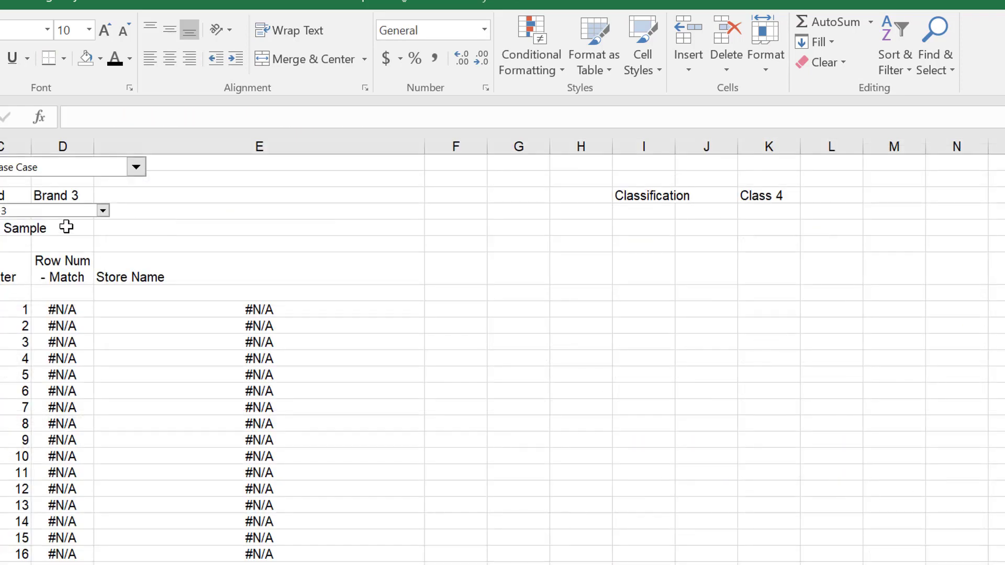
{"action": "left_click", "coordinate": [102, 212]}
{"action": "left_click", "coordinate": [101, 212]}
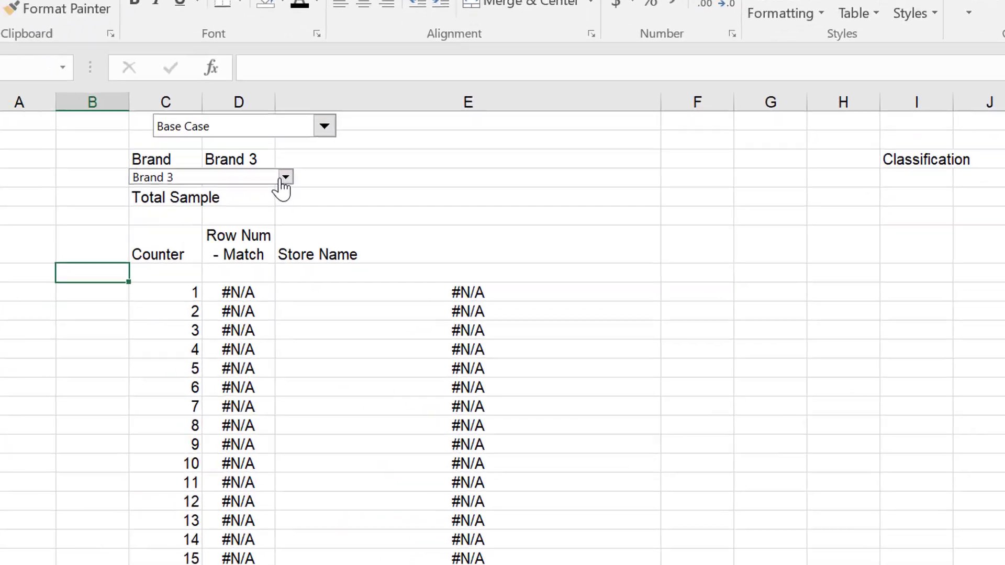
{"action": "left_click", "coordinate": [285, 177]}
{"action": "key", "text": "Page_Down"}
{"action": "key", "text": "Page_Down"}
{"action": "key", "text": "Page_Down"}
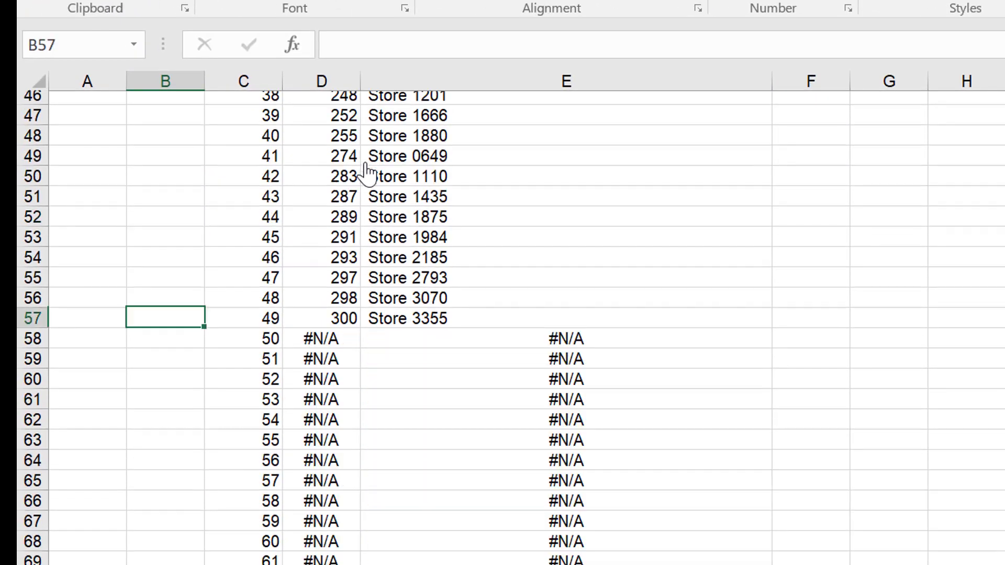
{"action": "key", "text": "Page_Up"}
{"action": "key", "text": "Page_Up"}
{"action": "key", "text": "Page_Up"}
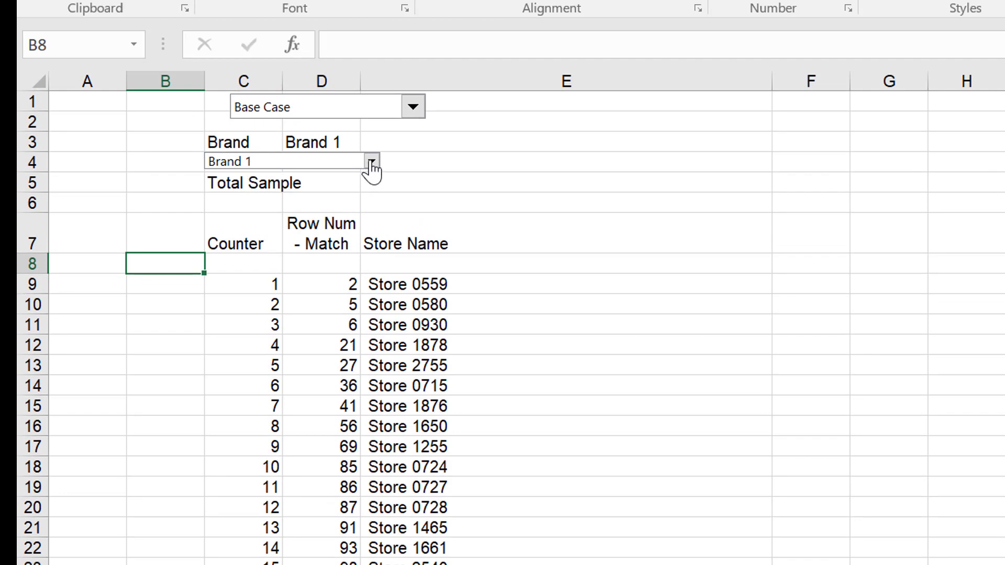
Switch the brand drop-down to Brand 2 and after that to Brand 3 to compare their store lists.
{"action": "left_click", "coordinate": [372, 163]}
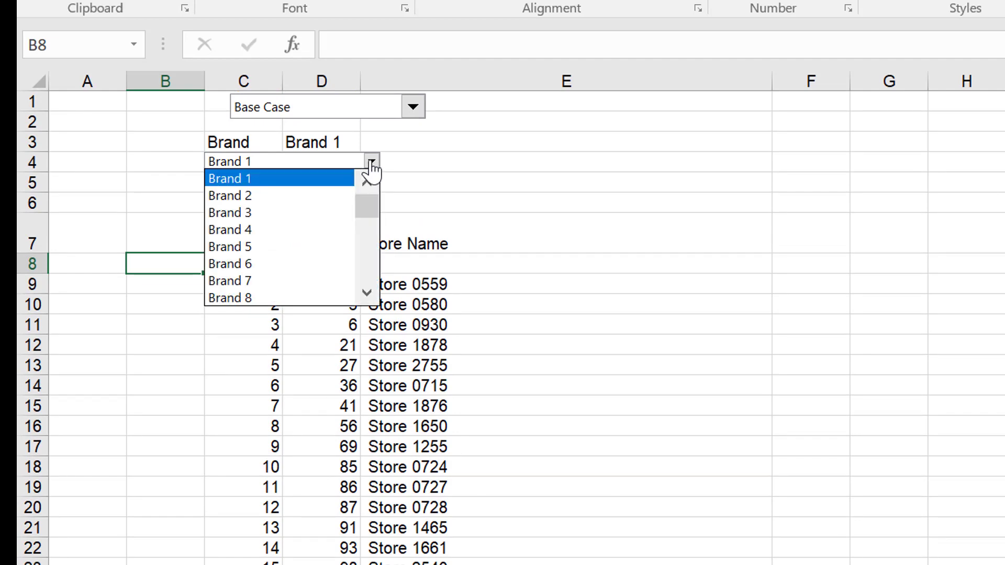
{"action": "key", "text": "Down"}
{"action": "key", "text": "Return"}
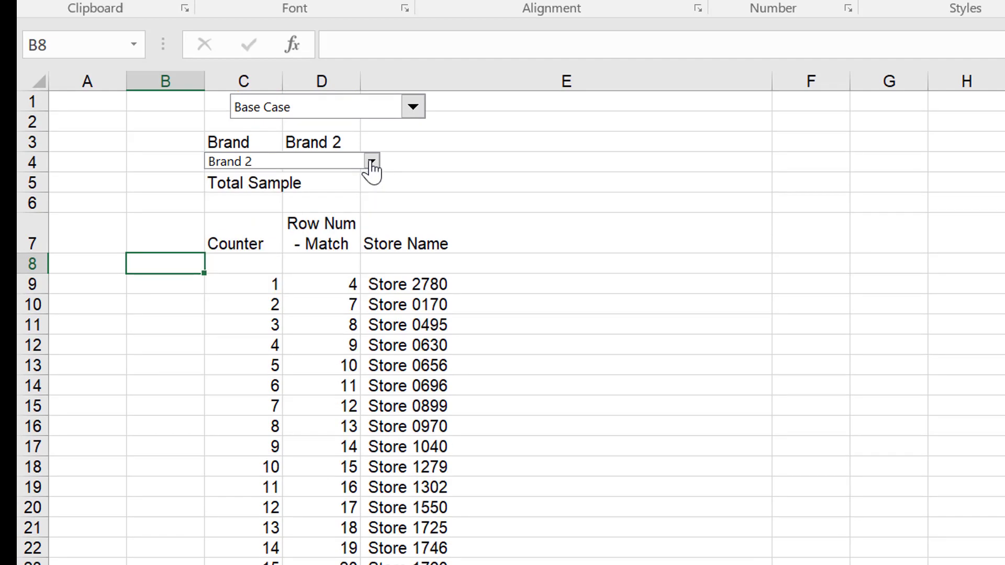
{"action": "left_click", "coordinate": [371, 163]}
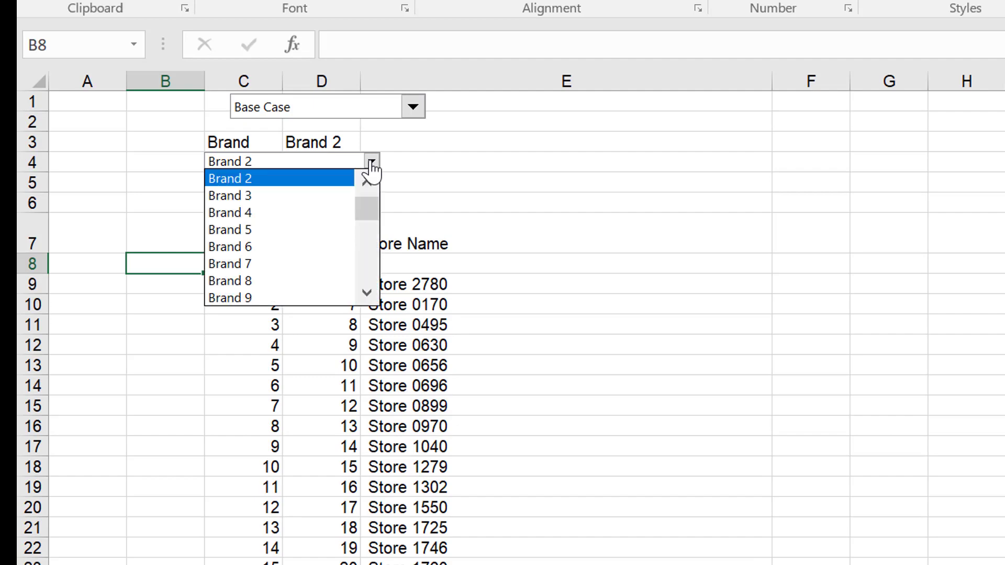
{"action": "key", "text": "Down"}
{"action": "key", "text": "Return"}
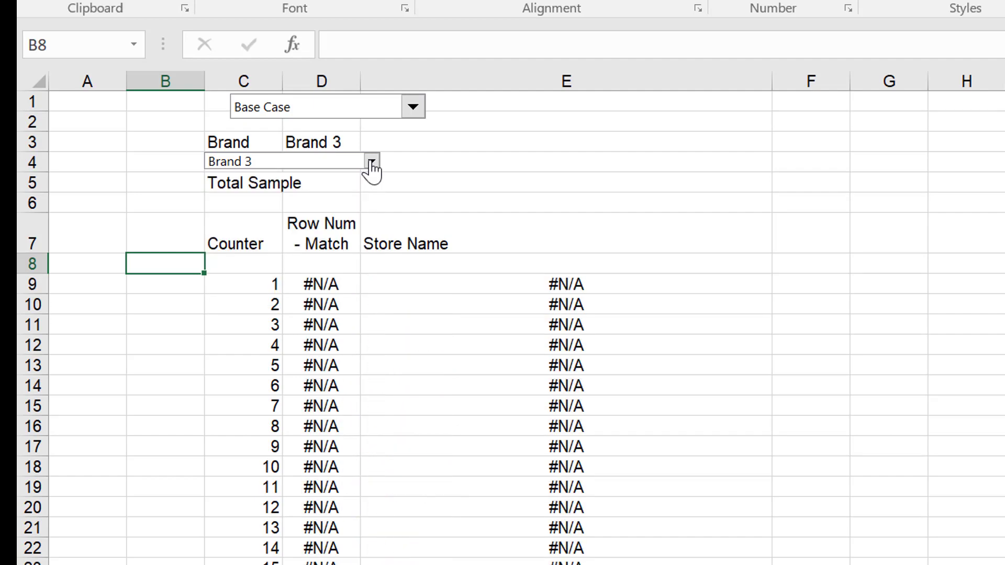
Choose Brand 4 in the brand drop-down on the Comparatives sheet.
{"action": "left_click", "coordinate": [372, 163]}
{"action": "key", "text": "Up"}
{"action": "key", "text": "Up"}
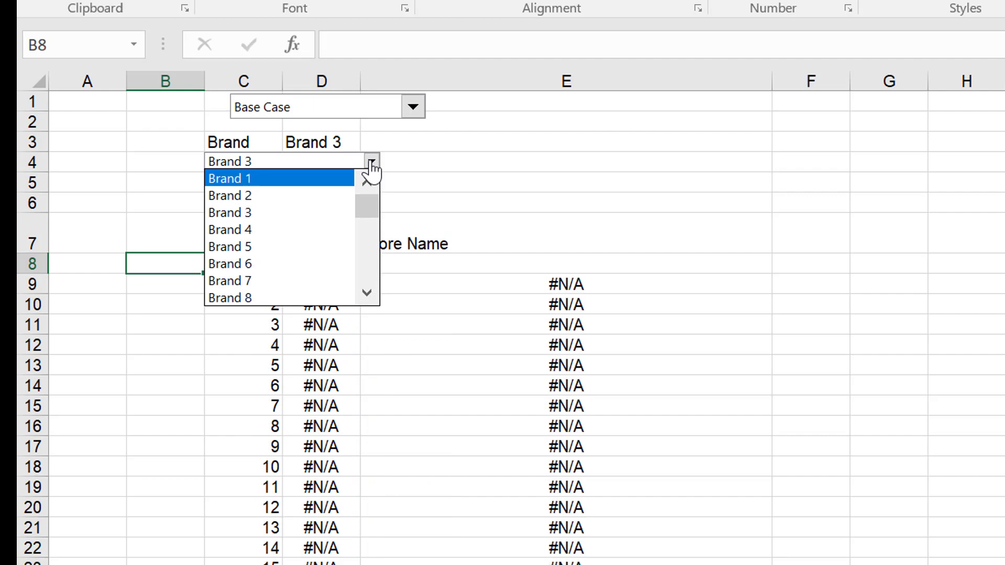
{"action": "key", "text": "Down"}
{"action": "key", "text": "Down"}
{"action": "key", "text": "Down"}
{"action": "key", "text": "Return"}
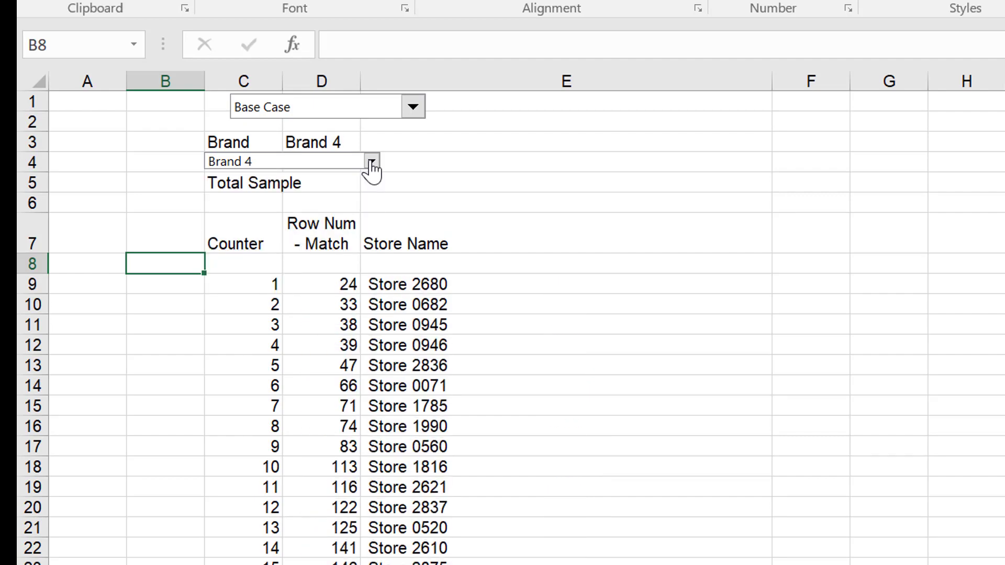
Switch the brand drop-down to Brand 5 and after that to Brand 6 to compare their store lists.
{"action": "left_click", "coordinate": [372, 163]}
{"action": "key", "text": "Down"}
{"action": "key", "text": "Return"}
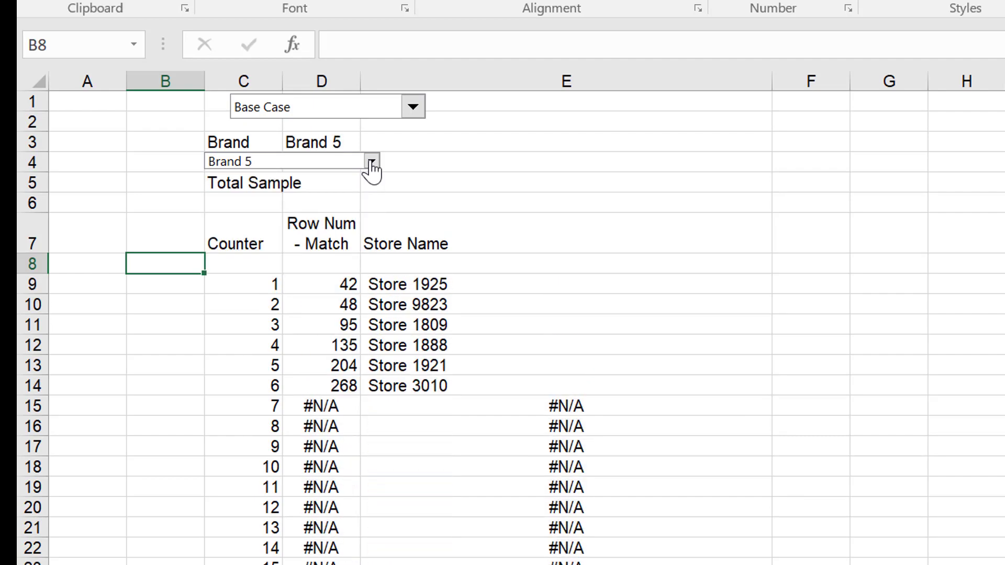
{"action": "left_click", "coordinate": [372, 163]}
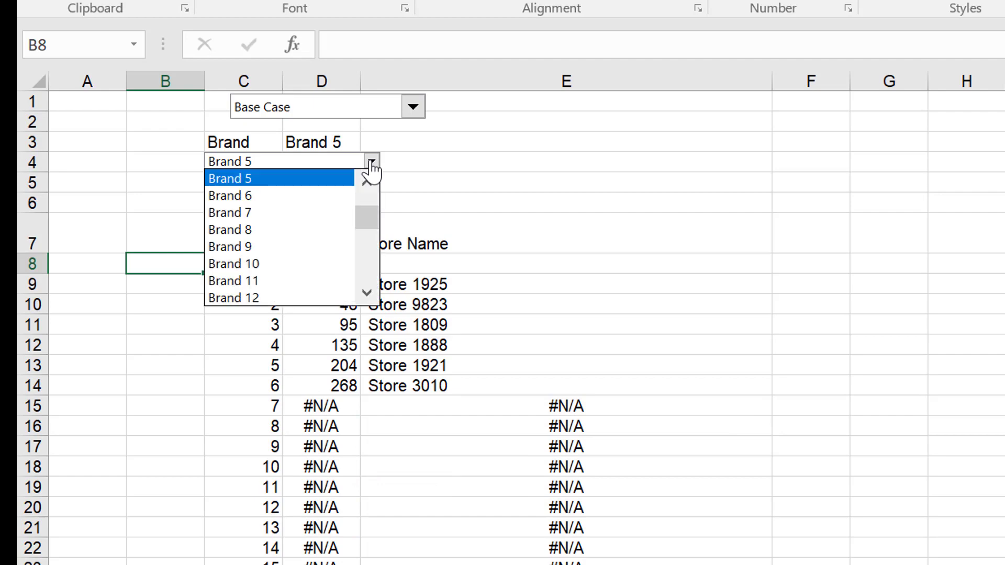
{"action": "key", "text": "Down"}
{"action": "key", "text": "Return"}
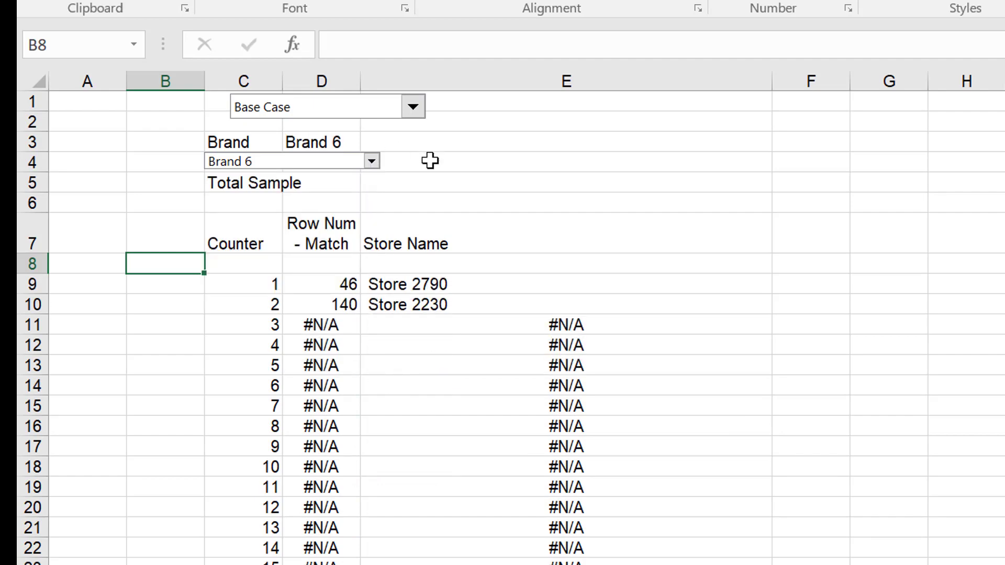
{"action": "left_click", "coordinate": [484, 185]}
{"action": "type", "text": "="}
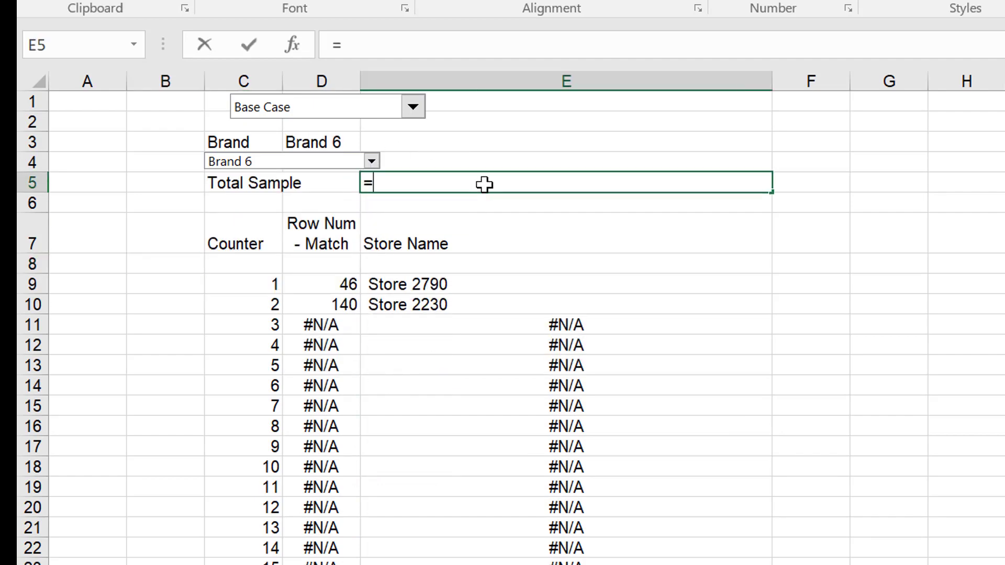
{"action": "key", "text": "ctrl+Page_Down"}
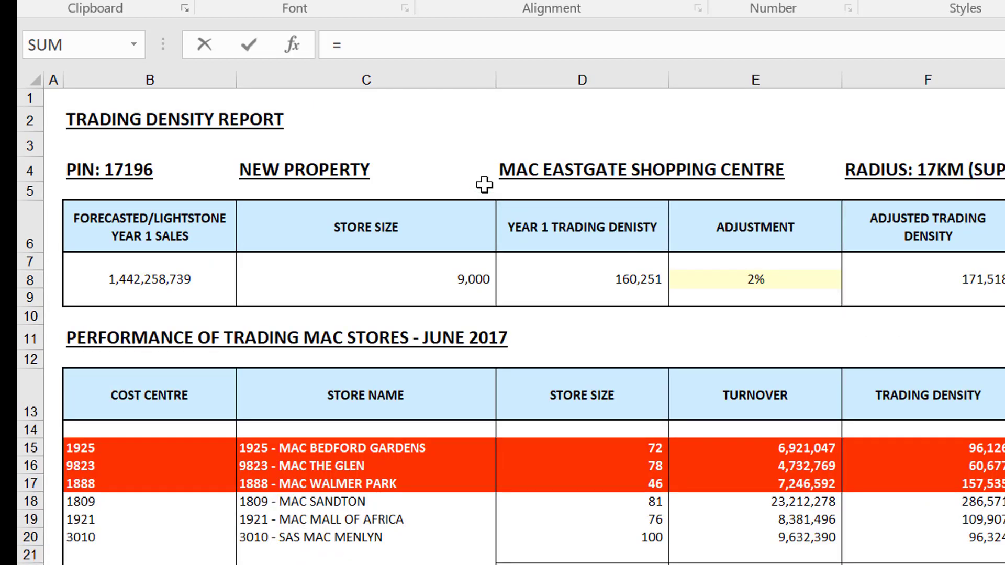
{"action": "key", "text": "ctrl+Page_Down"}
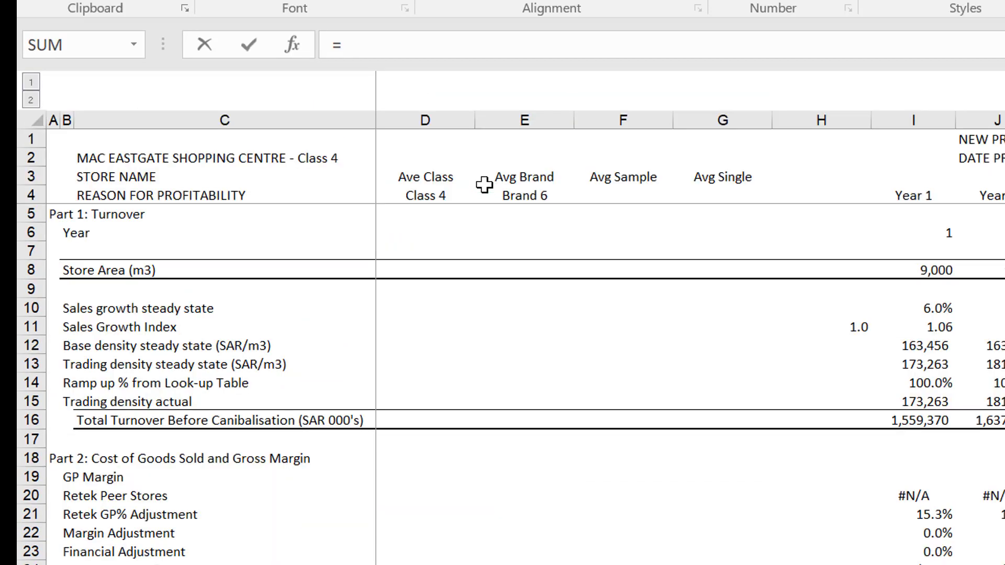
{"action": "key", "text": "Escape"}
Enter =MAX('Master Database'!EO:EO) in cell E5 of the Comparatives sheet as the Total Sample count.
{"action": "type", "text": "=max("}
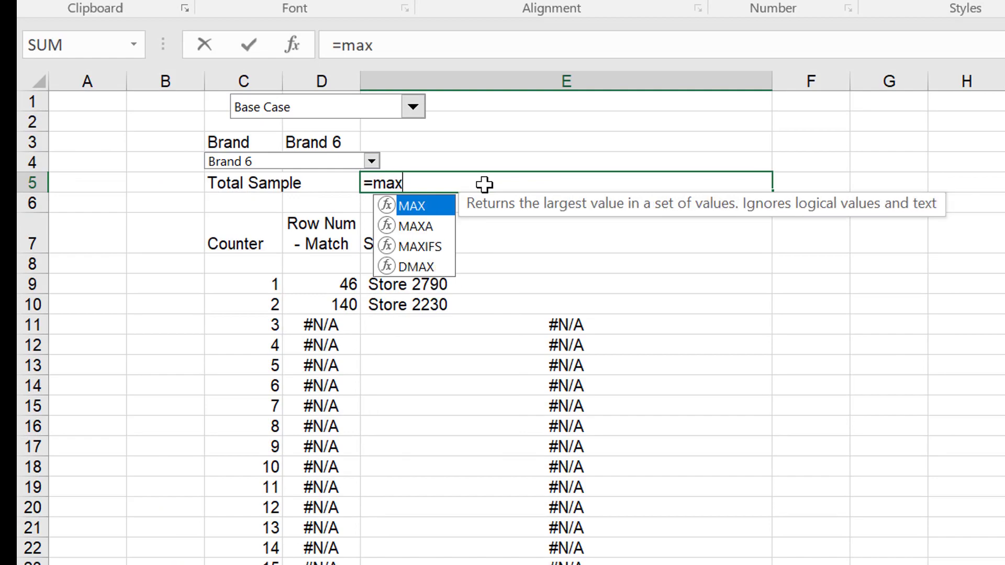
{"action": "key", "text": "ctrl+Page_Down"}
{"action": "key", "text": "ctrl+Page_Down"}
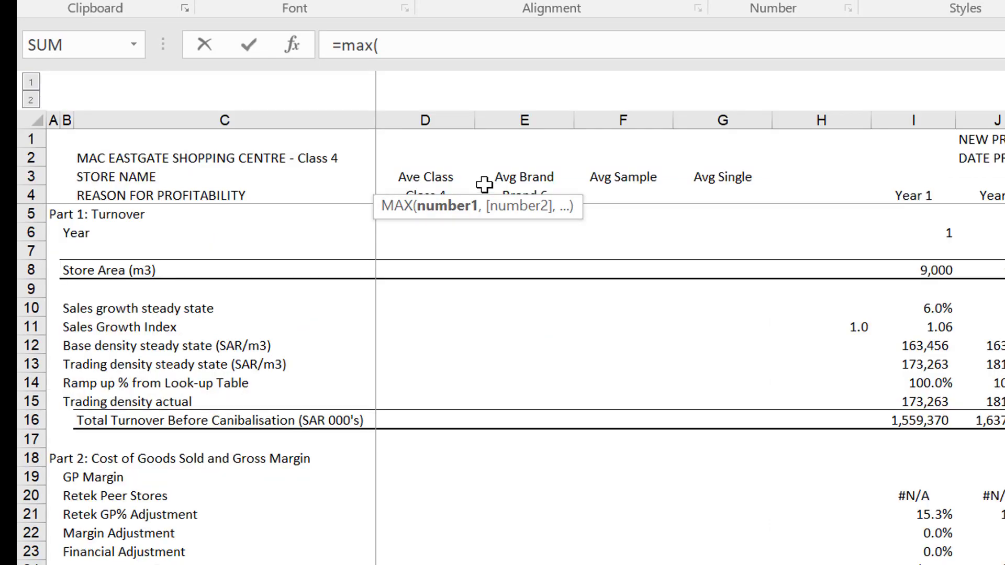
{"action": "key", "text": "ctrl+Page_Down"}
{"action": "left_click", "coordinate": [916, 304]}
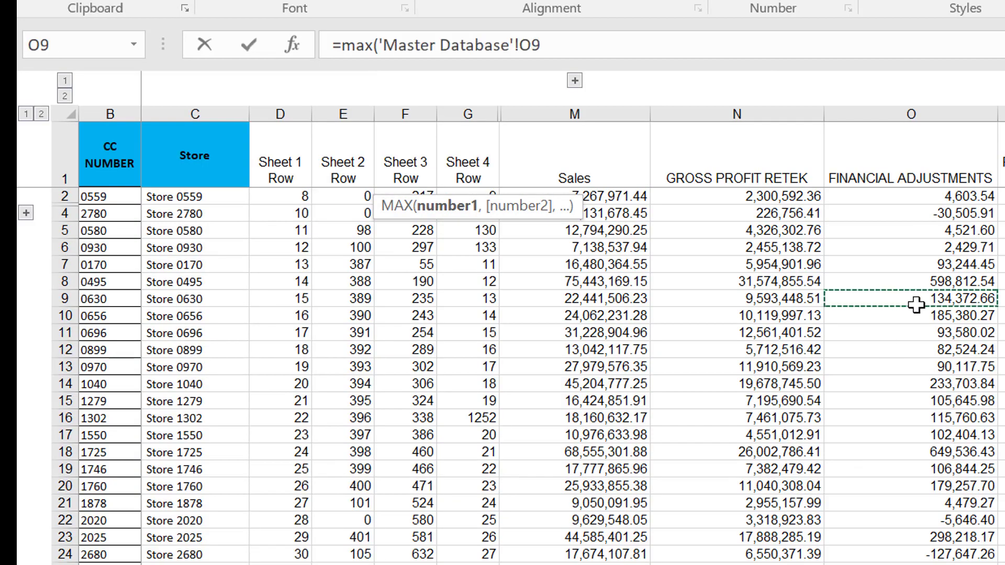
{"action": "key", "text": "ctrl+Right"}
{"action": "key", "text": "Left"}
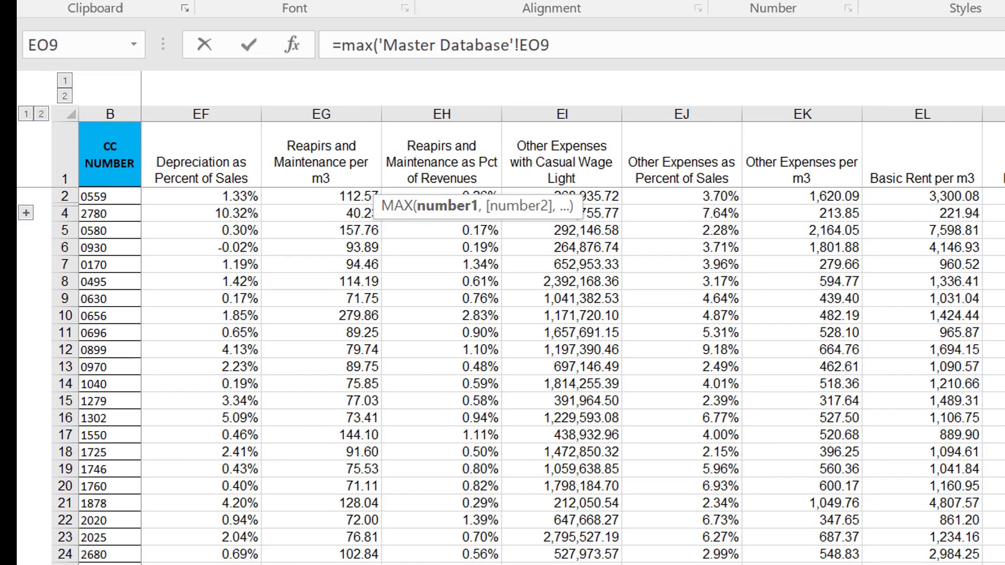
{"action": "key", "text": "ctrl+space"}
{"action": "key", "text": "Return"}
{"action": "left_click", "coordinate": [566, 182]}
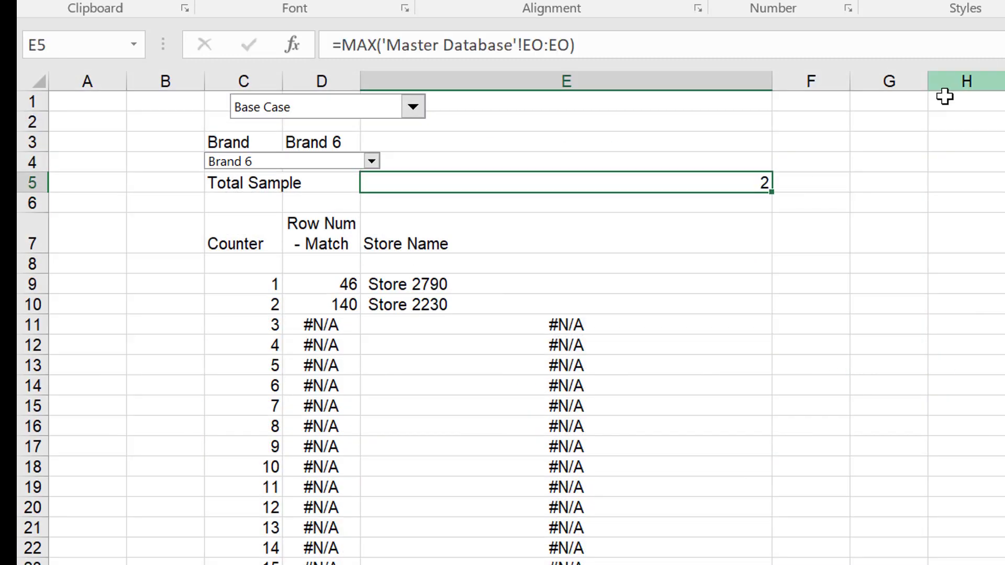
Test the Total Sample formula by switching the brand drop-down to Brand 4, Brand 2 and Brand 1 in turn.
{"action": "left_click", "coordinate": [372, 166]}
{"action": "scroll", "coordinate": [372, 168], "scroll_direction": "up", "scroll_amount": 2}
{"action": "left_click", "coordinate": [371, 167]}
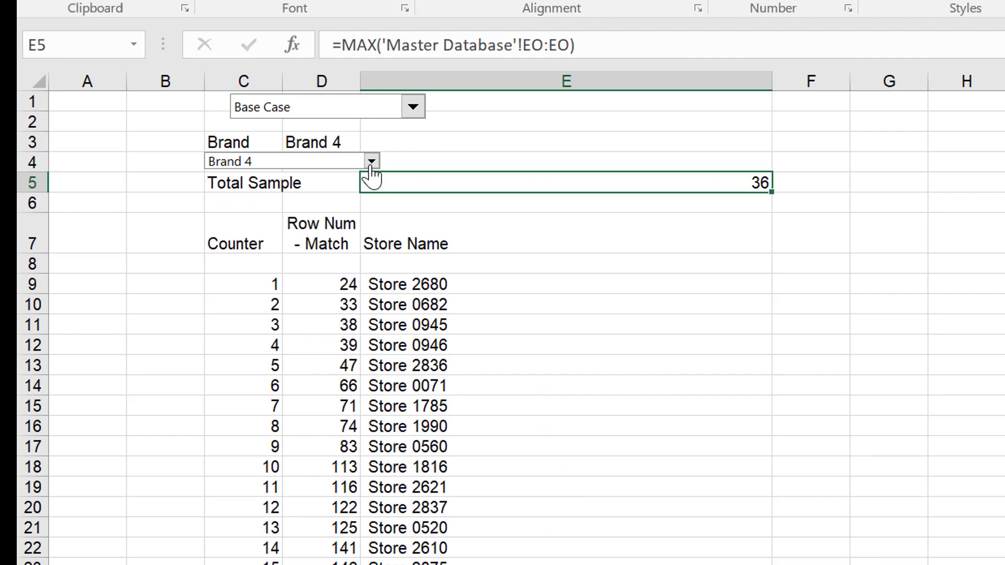
{"action": "left_click", "coordinate": [372, 166]}
{"action": "scroll", "coordinate": [371, 173], "scroll_direction": "up", "scroll_amount": 2}
{"action": "left_click", "coordinate": [372, 174]}
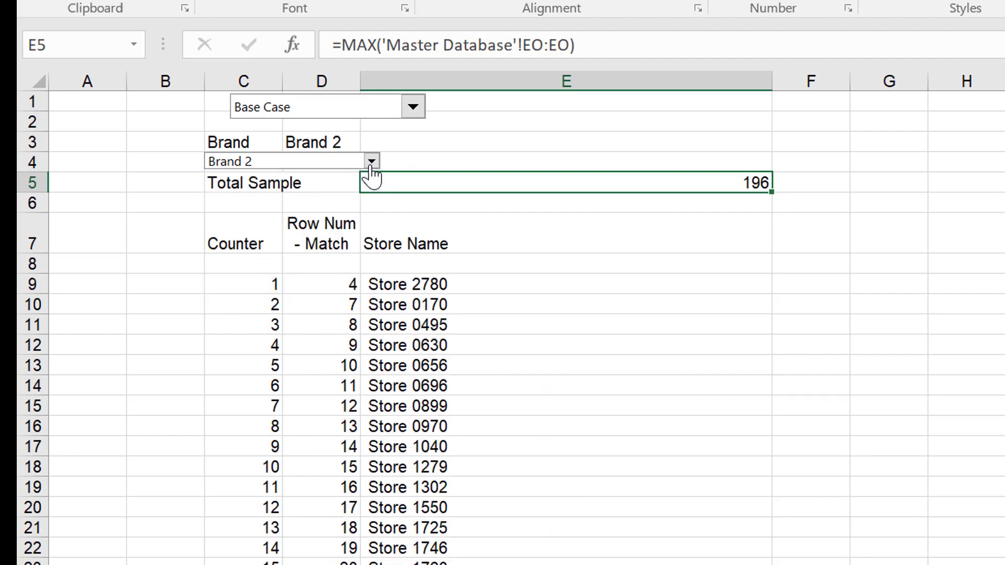
{"action": "left_click", "coordinate": [372, 163]}
{"action": "key", "text": "Up"}
{"action": "key", "text": "Return"}
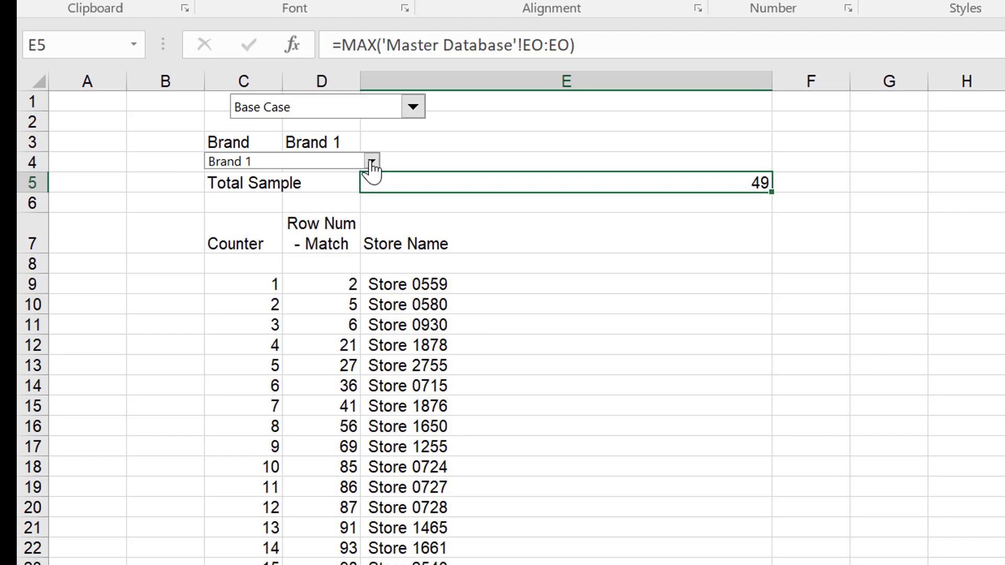
Test the Total Sample formula with Brand 5 and Brand 9 chosen in the brand drop-down.
{"action": "left_click", "coordinate": [372, 167]}
{"action": "left_click", "coordinate": [372, 167]}
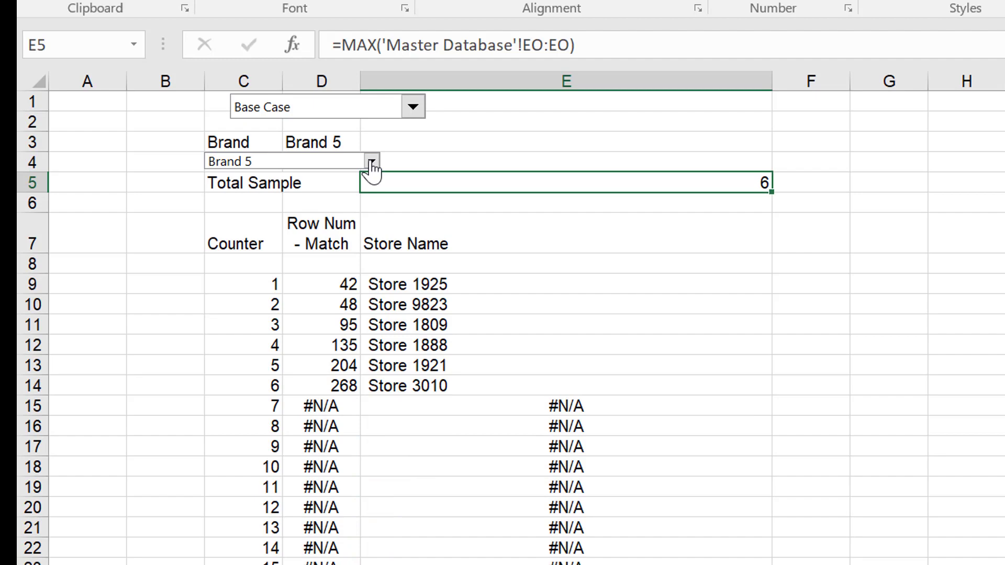
{"action": "left_click", "coordinate": [372, 167]}
{"action": "key", "text": "Down"}
{"action": "key", "text": "Down"}
{"action": "key", "text": "Down"}
{"action": "key", "text": "Down"}
{"action": "left_click", "coordinate": [373, 167]}
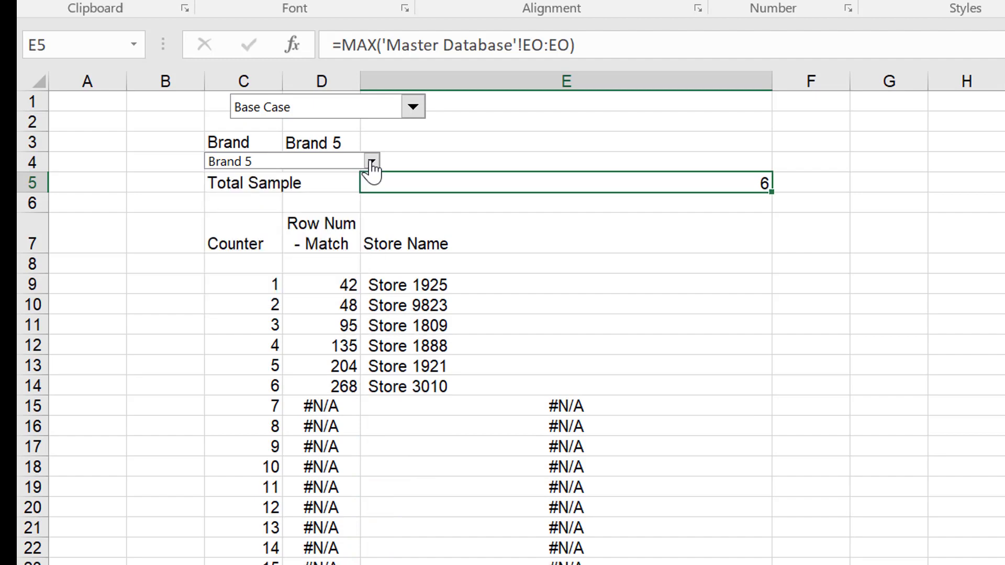
Choose Brand 13 in the brand drop-down on the Comparatives sheet.
{"action": "left_click", "coordinate": [372, 166]}
{"action": "key", "text": "Down"}
{"action": "key", "text": "Down"}
{"action": "key", "text": "Down"}
{"action": "key", "text": "Down"}
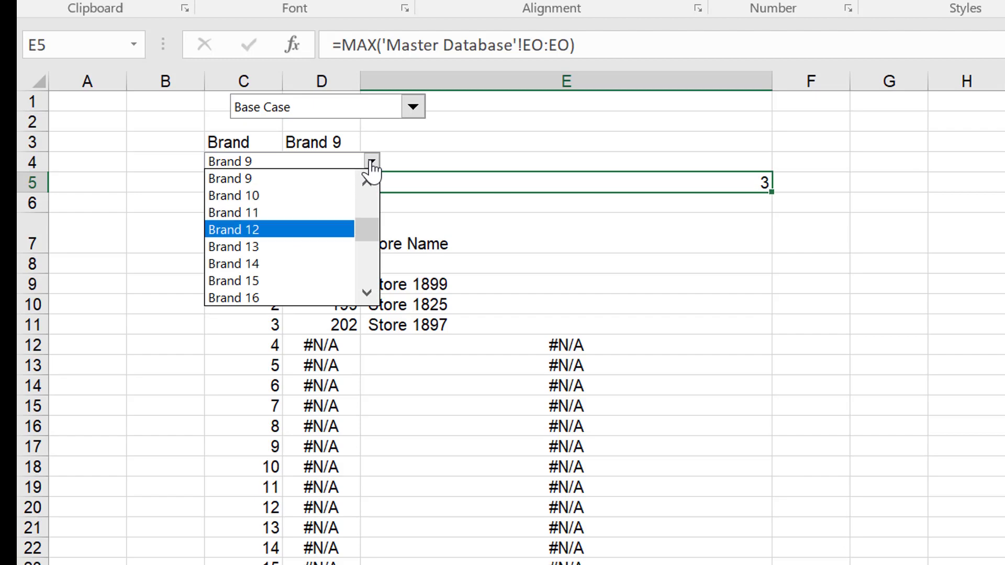
{"action": "left_click", "coordinate": [372, 167]}
{"action": "key", "text": "Down"}
{"action": "key", "text": "Down"}
{"action": "key", "text": "Down"}
{"action": "key", "text": "Down"}
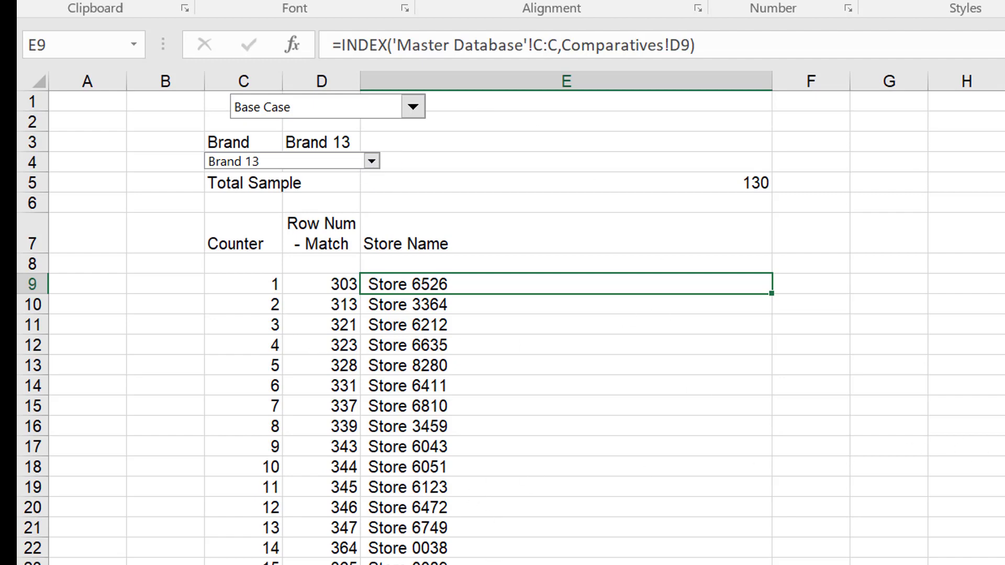
Switch to the browser and look through the edbodmer.wikispaces.com home page down to its downloadable Excel utility files.
{"action": "key", "text": "alt+Tab"}
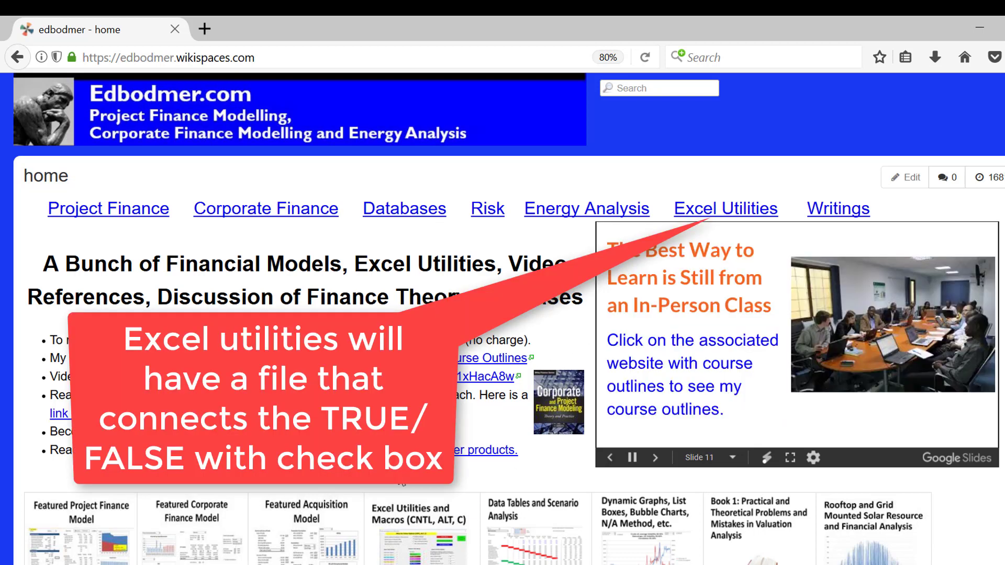
{"action": "scroll", "coordinate": [402, 483], "scroll_direction": "down", "scroll_amount": 15}
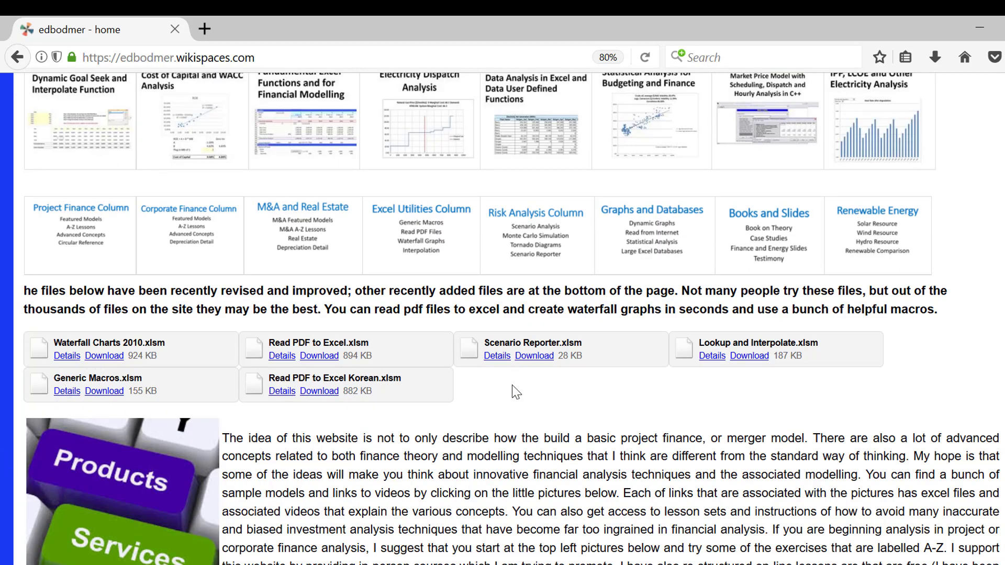
Switch to File Explorer and open the F. Scenario and Financial Graphs folder in Courses, under Chapter 1. Models and Analysis.
{"action": "key", "text": "alt+Tab"}
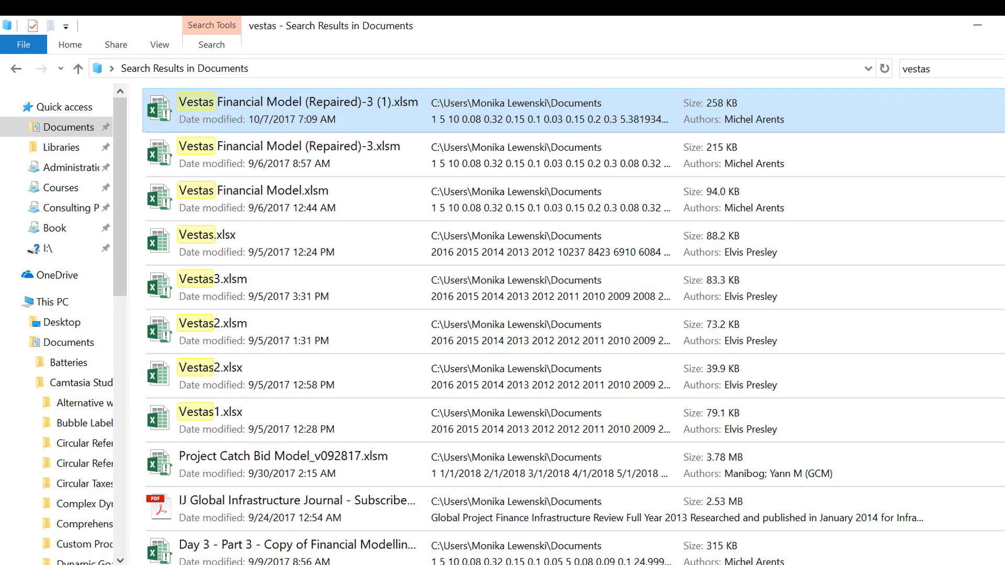
{"action": "left_click", "coordinate": [69, 190]}
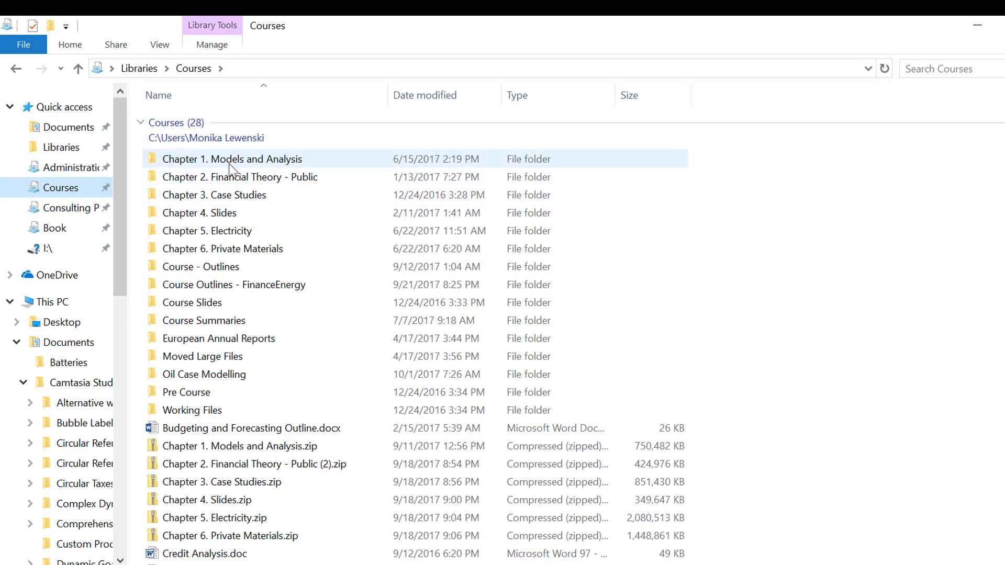
{"action": "double_click", "coordinate": [229, 163]}
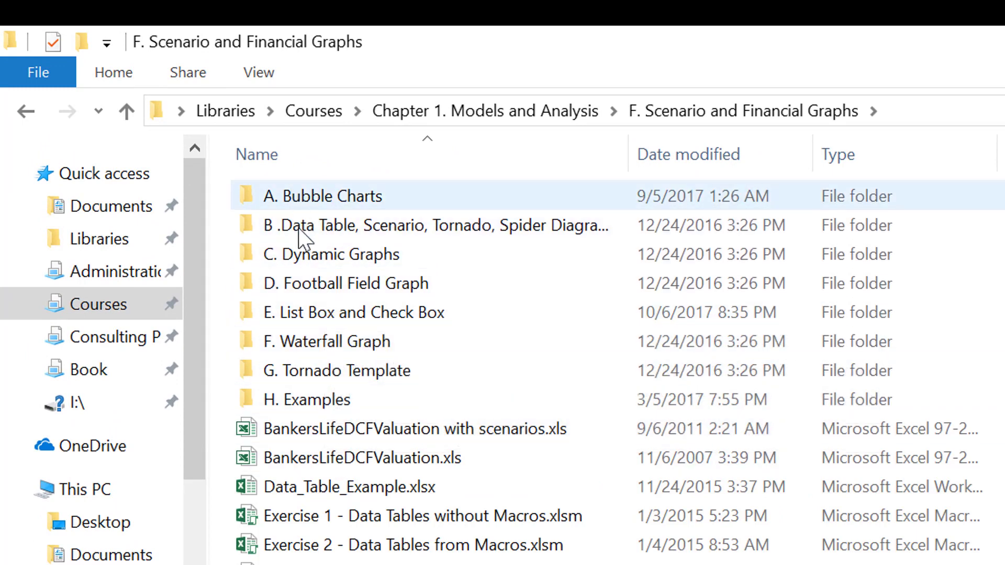
Open Attach Multiple Checkboxes.xlsm from the E. List Box and Check Box folder and run its Initalise macro.
{"action": "double_click", "coordinate": [316, 313]}
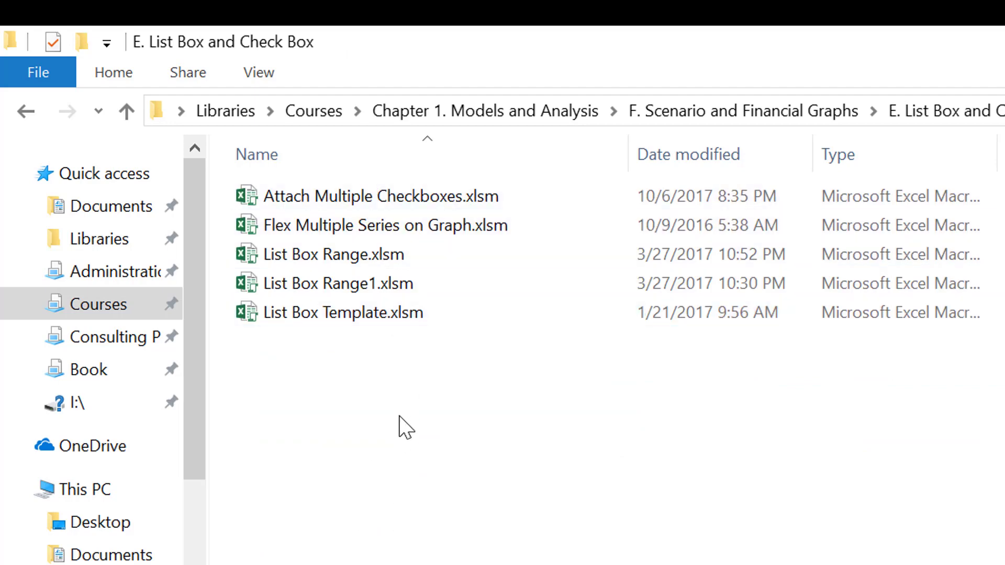
{"action": "double_click", "coordinate": [321, 209]}
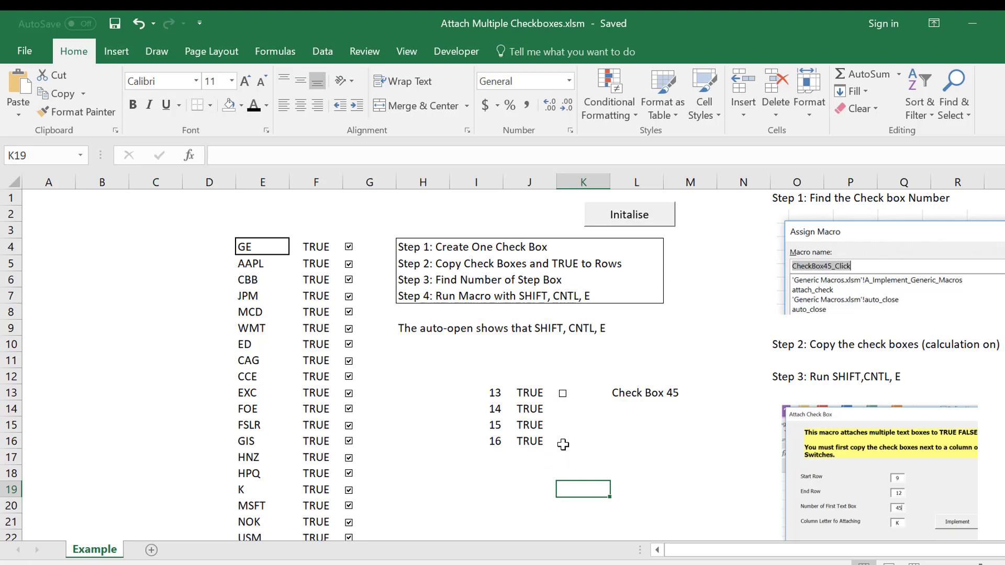
{"action": "left_click", "coordinate": [401, 339]}
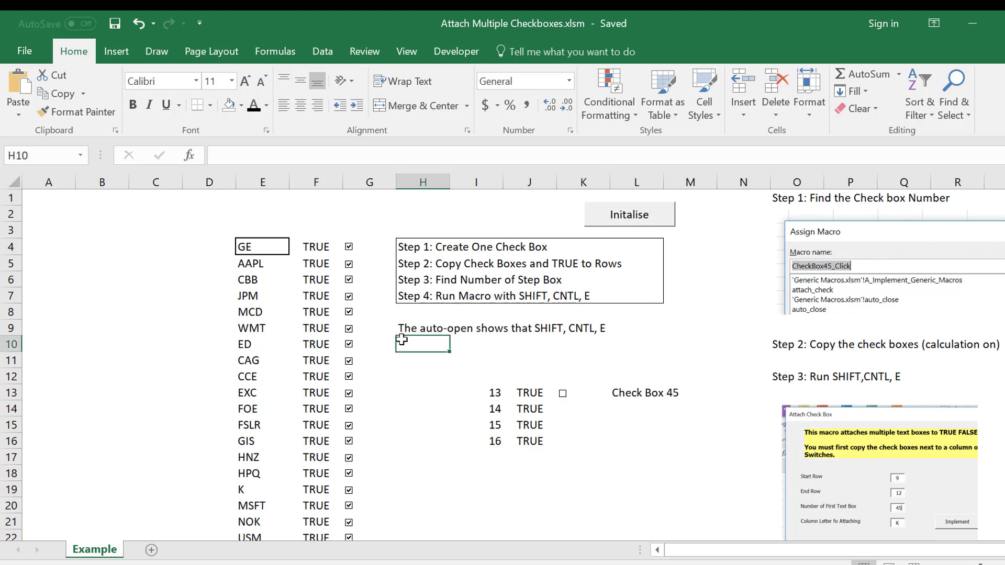
{"action": "left_click", "coordinate": [610, 223]}
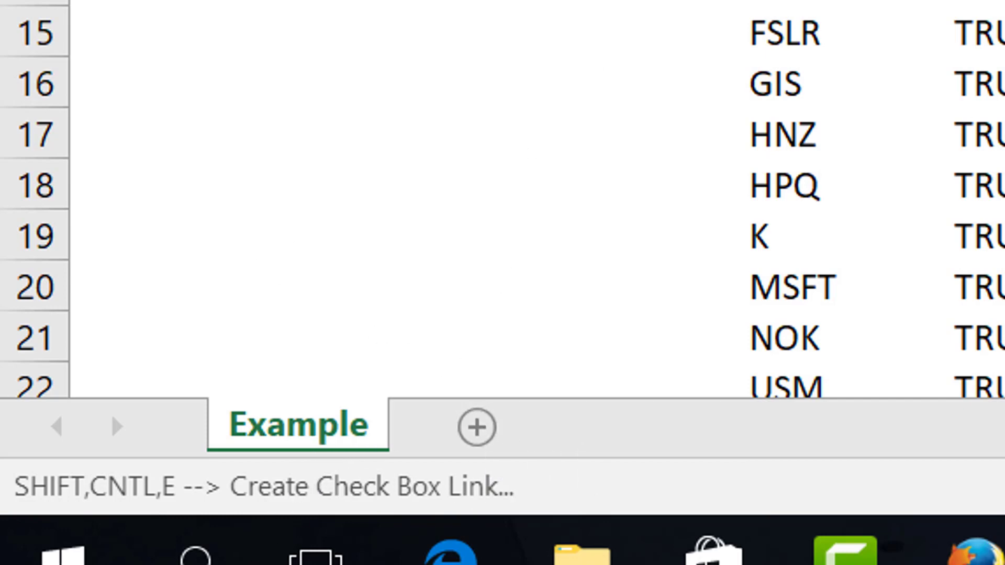
Go through the boxed instructions in column H for creating, copying and linking check boxes.
{"action": "key", "text": "Up"}
{"action": "key", "text": "Up"}
{"action": "key", "text": "Up"}
{"action": "key", "text": "Up"}
{"action": "key", "text": "Up"}
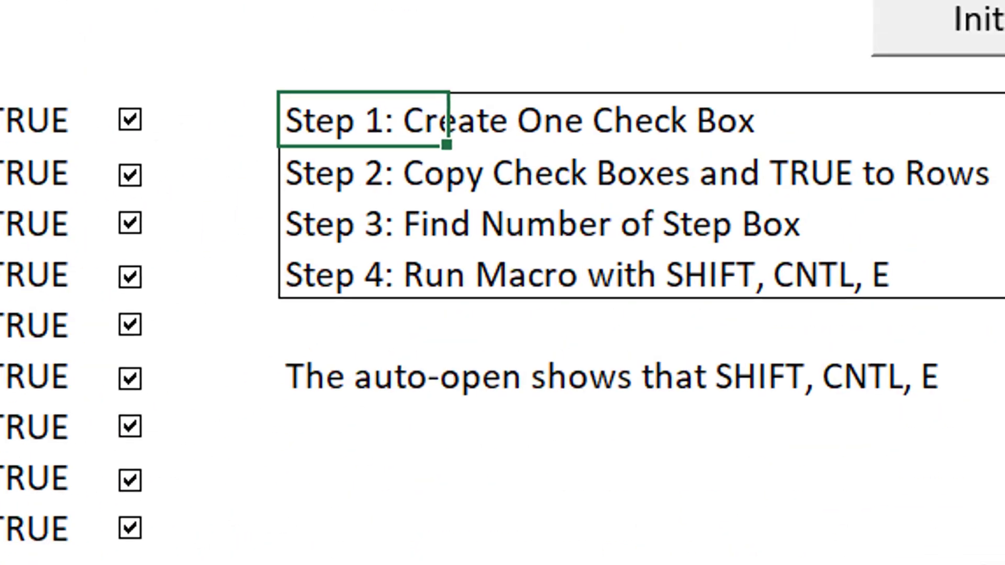
{"action": "key", "text": "Down"}
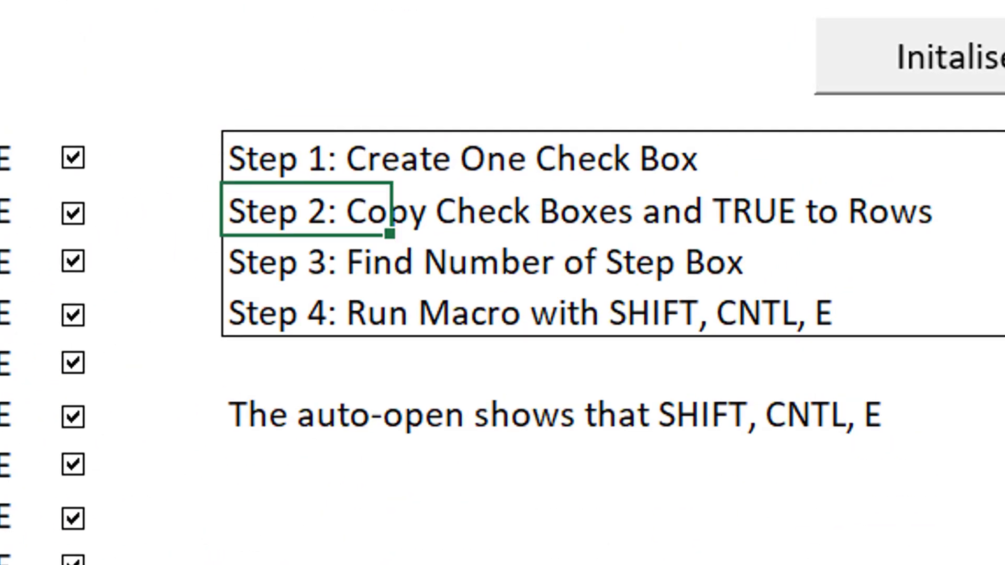
{"action": "key", "text": "Down"}
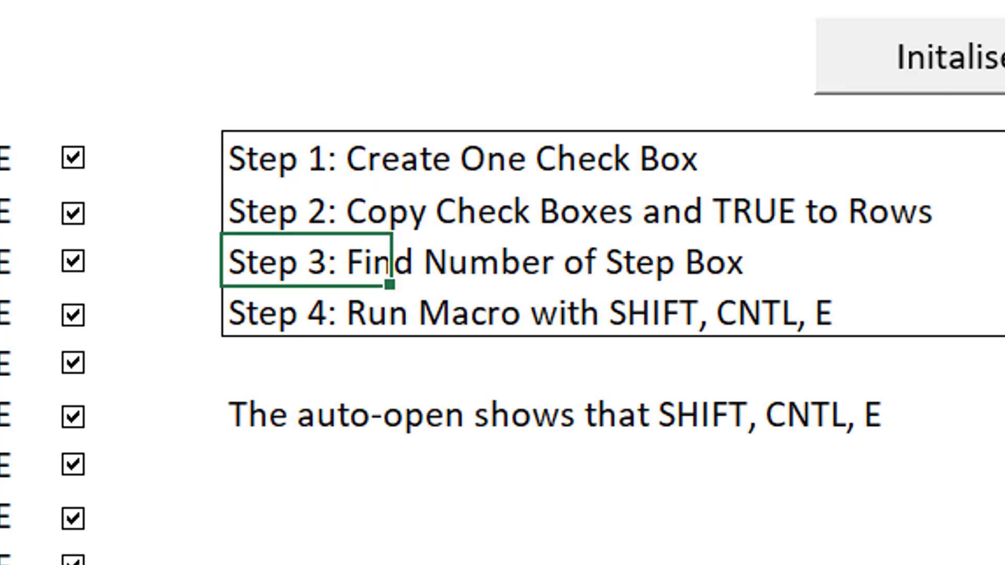
{"action": "left_click", "coordinate": [474, 260]}
Remove the "Step 1:" prefix from the heading in O1 so it reads "Find the Check box Number".
{"action": "left_click", "coordinate": [1000, 192]}
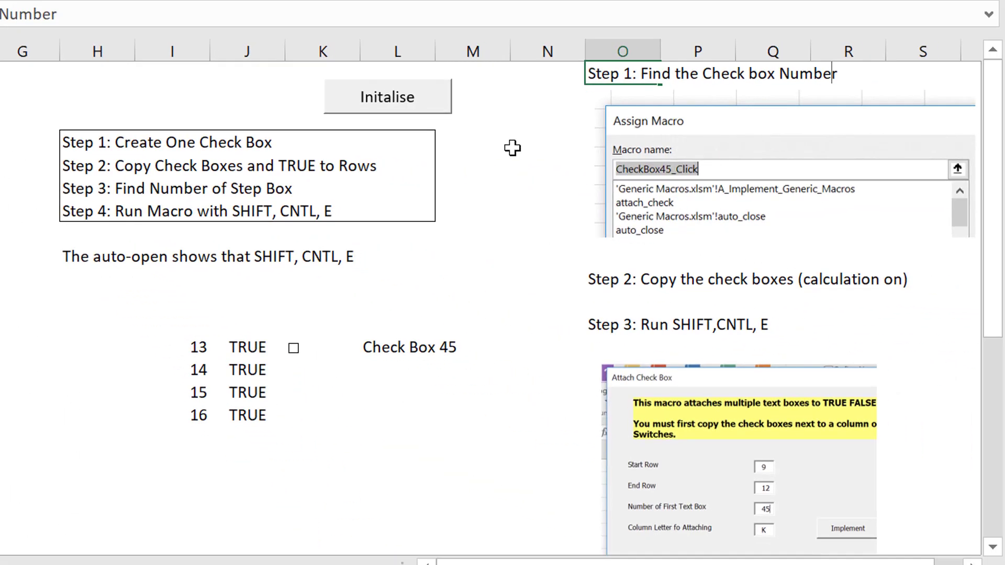
{"action": "key", "text": "BackSpace"}
{"action": "key", "text": "BackSpace"}
{"action": "key", "text": "BackSpace"}
{"action": "key", "text": "BackSpace"}
{"action": "key", "text": "BackSpace"}
{"action": "key", "text": "BackSpace"}
{"action": "key", "text": "BackSpace"}
{"action": "key", "text": "BackSpace"}
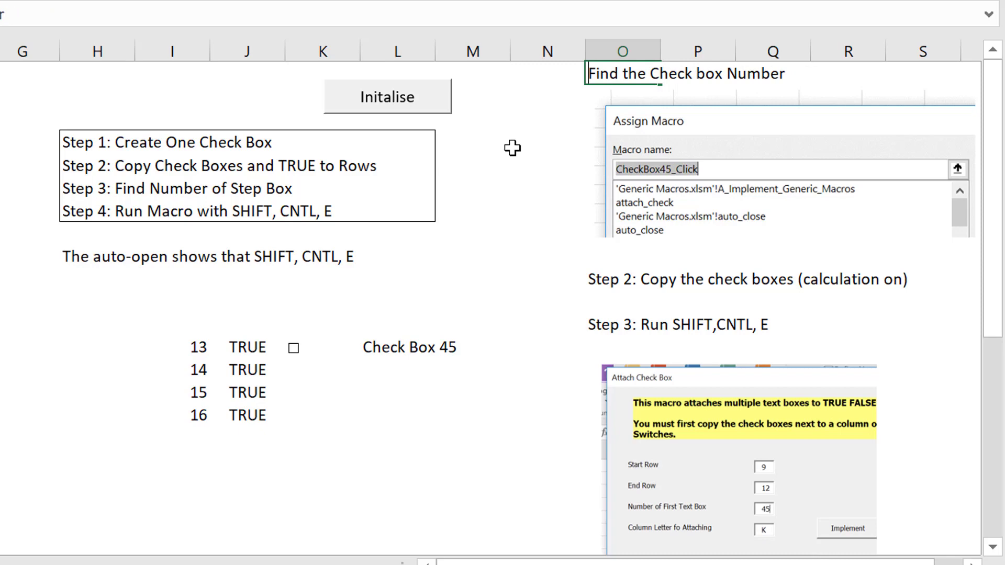
{"action": "key", "text": "Return"}
Look through the remaining column O instructions on copying the check boxes and running the attach macro.
{"action": "key", "text": "Down"}
{"action": "key", "text": "Down"}
{"action": "key", "text": "Down"}
{"action": "key", "text": "Down"}
{"action": "key", "text": "Down"}
{"action": "key", "text": "Down"}
{"action": "key", "text": "Down"}
{"action": "key", "text": "Down"}
{"action": "key", "text": "Down"}
{"action": "key", "text": "Up"}
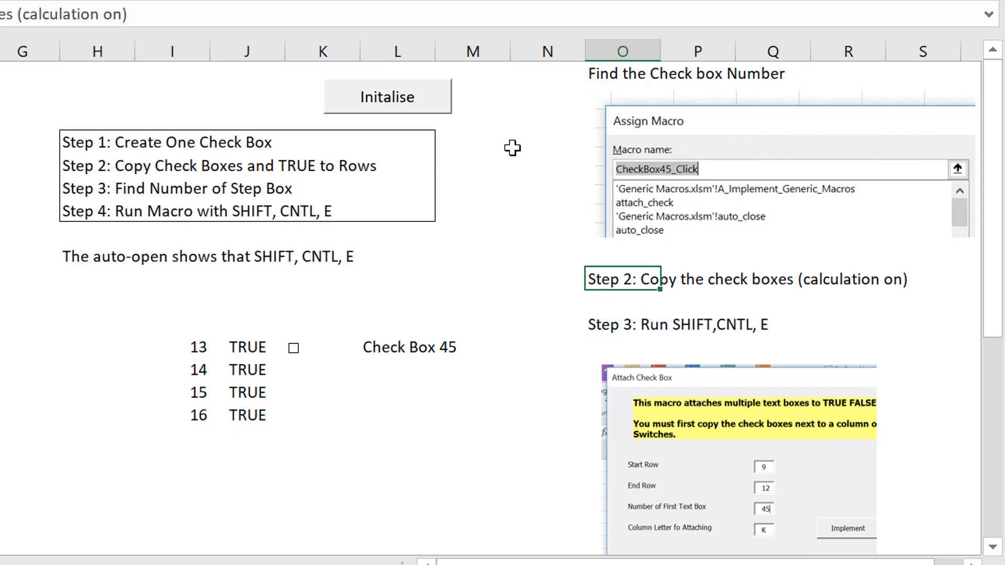
{"action": "key", "text": "Down"}
{"action": "key", "text": "Down"}
{"action": "key", "text": "Down"}
{"action": "key", "text": "Down"}
{"action": "key", "text": "Down"}
{"action": "key", "text": "Down"}
{"action": "key", "text": "Down"}
{"action": "key", "text": "Down"}
{"action": "key", "text": "Down"}
{"action": "key", "text": "Down"}
{"action": "key", "text": "Down"}
{"action": "key", "text": "Down"}
{"action": "key", "text": "Down"}
{"action": "key", "text": "Down"}
{"action": "key", "text": "Down"}
{"action": "key", "text": "Down"}
{"action": "key", "text": "Down"}
{"action": "key", "text": "Down"}
{"action": "key", "text": "Down"}
{"action": "key", "text": "Down"}
{"action": "key", "text": "Up"}
{"action": "key", "text": "Up"}
{"action": "key", "text": "Up"}
{"action": "key", "text": "Up"}
{"action": "key", "text": "Up"}
{"action": "key", "text": "Up"}
{"action": "key", "text": "Up"}
{"action": "key", "text": "Up"}
{"action": "key", "text": "Up"}
{"action": "key", "text": "Up"}
{"action": "key", "text": "Up"}
{"action": "key", "text": "Up"}
{"action": "key", "text": "Up"}
{"action": "key", "text": "Up"}
{"action": "key", "text": "Up"}
{"action": "key", "text": "Up"}
{"action": "key", "text": "Up"}
{"action": "key", "text": "Up"}
{"action": "key", "text": "Up"}
{"action": "key", "text": "Up"}
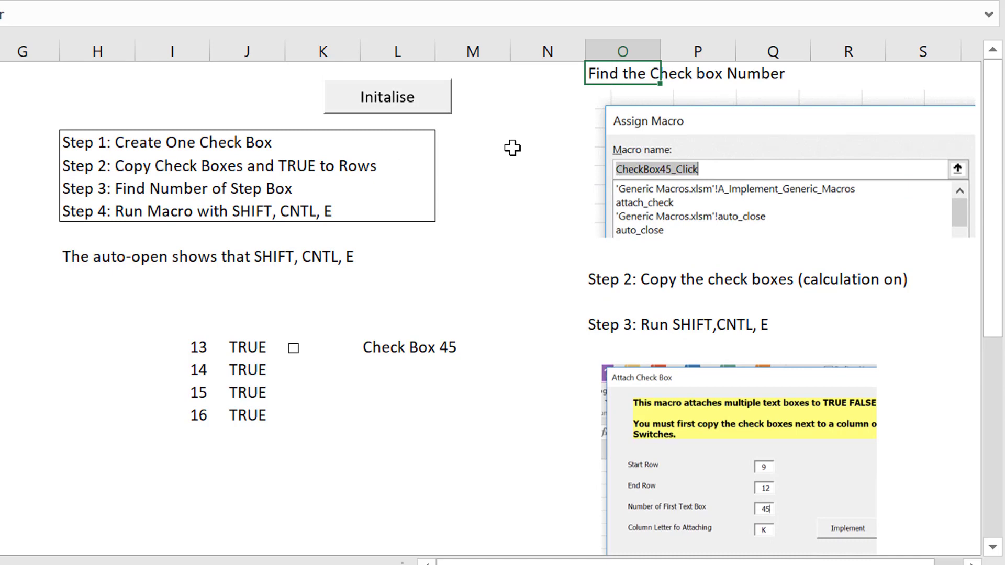
Switch back to the Comparatives workbook and narrow the Store Name column.
{"action": "key", "text": "ctrl+Tab"}
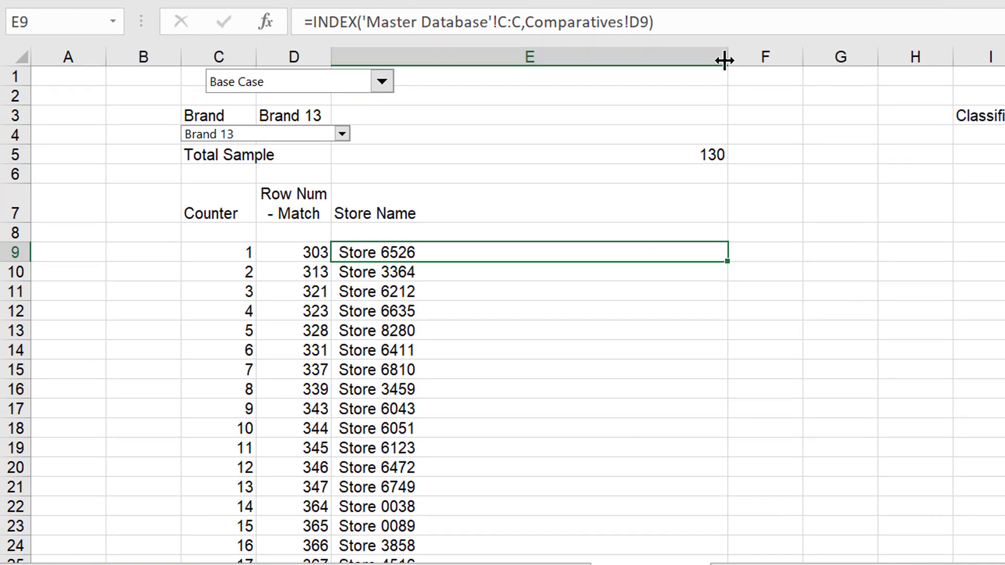
{"action": "left_click_drag", "start_coordinate": [728, 57], "coordinate": [484, 93]}
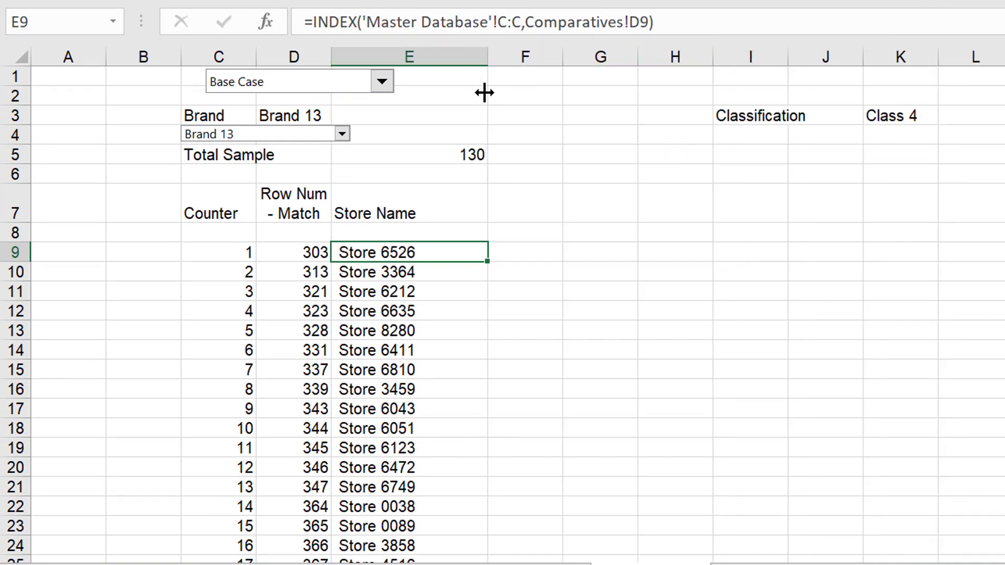
Enter TRUE in F9 and fill it down column F beside the listed stores.
{"action": "key", "text": "Right"}
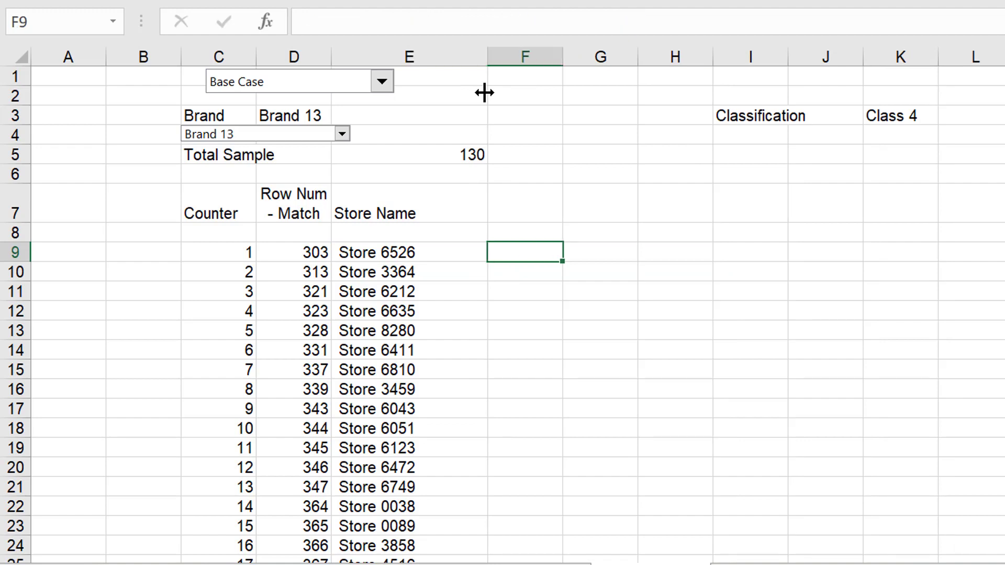
{"action": "type", "text": "true"}
{"action": "key", "text": "Return"}
{"action": "key", "text": "Up"}
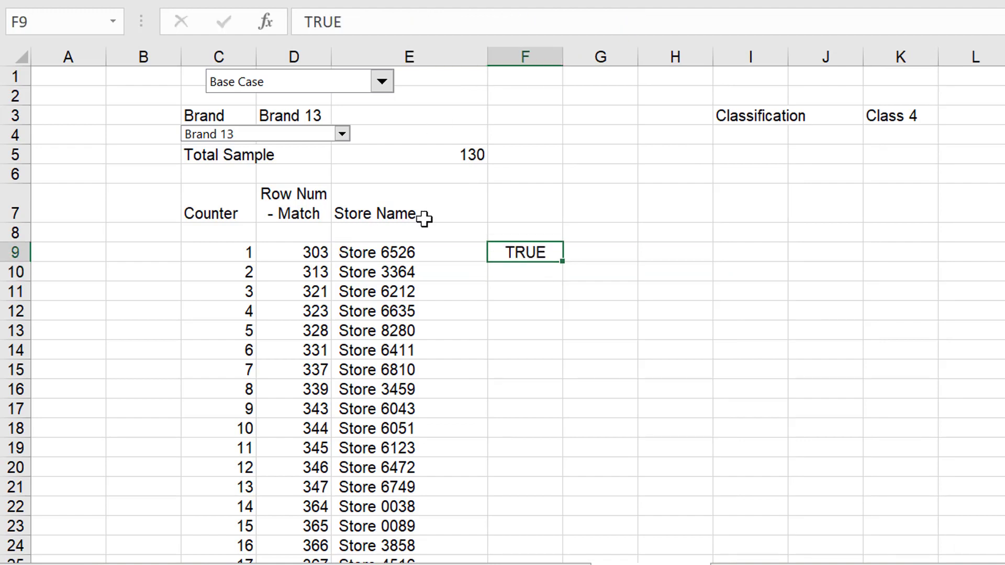
{"action": "double_click", "coordinate": [563, 260]}
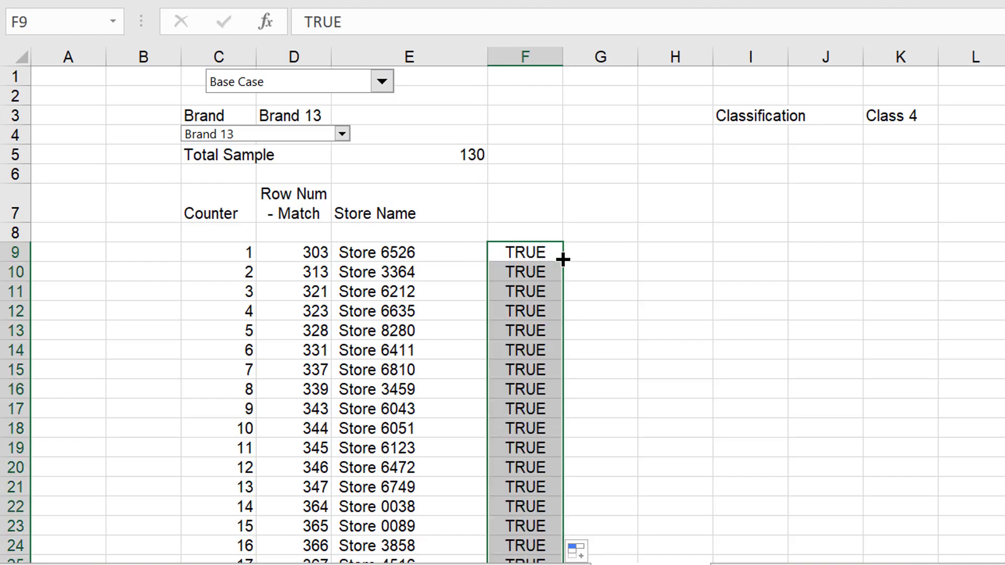
Insert a form control check box in G9 beside the first TRUE and delete its caption text.
{"action": "key", "text": "Right"}
{"action": "key", "text": "Left"}
{"action": "key", "text": "Left"}
{"action": "key", "text": "Right"}
{"action": "key", "text": "Right"}
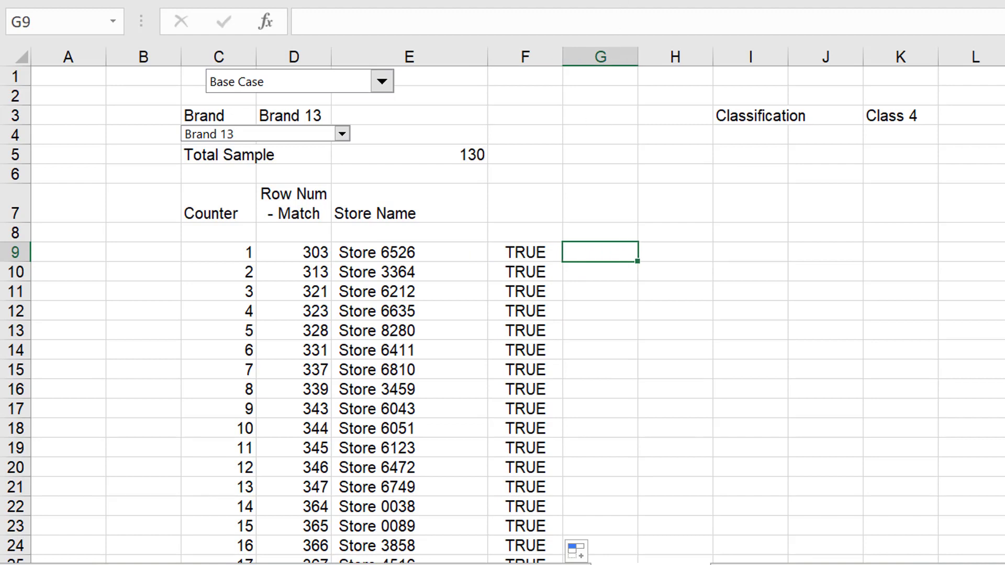
{"action": "left_click", "coordinate": [461, 0]}
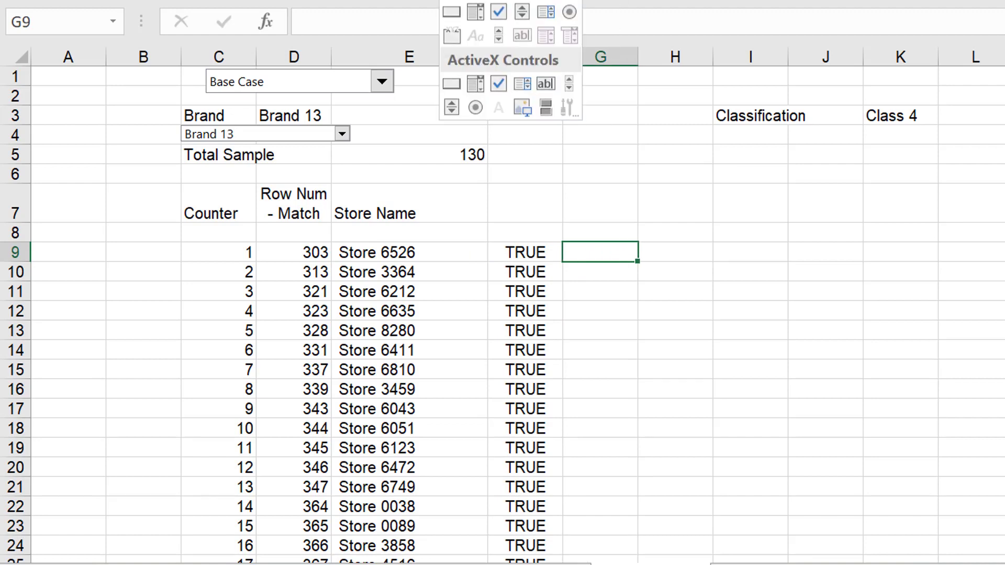
{"action": "left_click", "coordinate": [498, 14]}
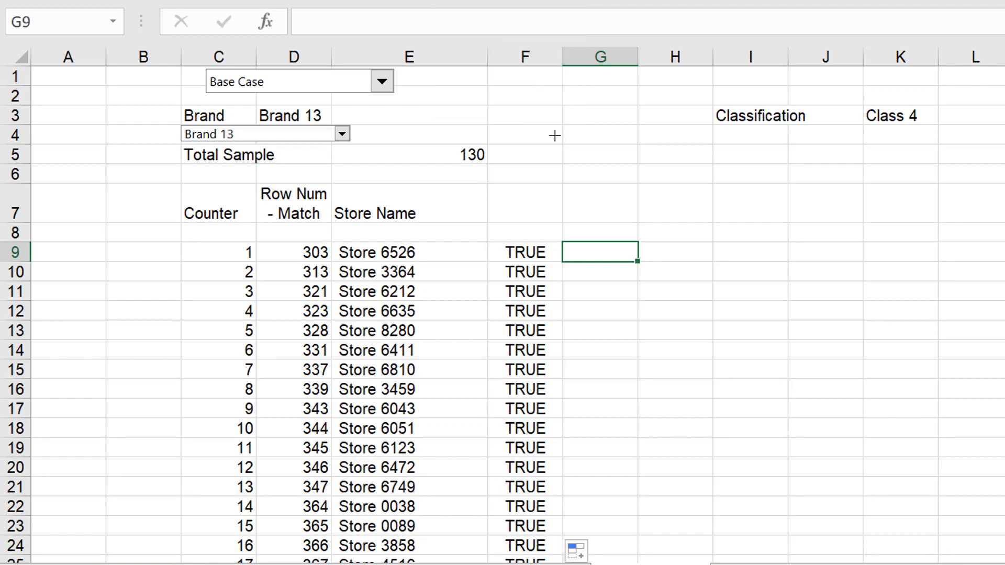
{"action": "left_click_drag", "start_coordinate": [561, 242], "coordinate": [626, 263]}
{"action": "key", "text": "ctrl+z"}
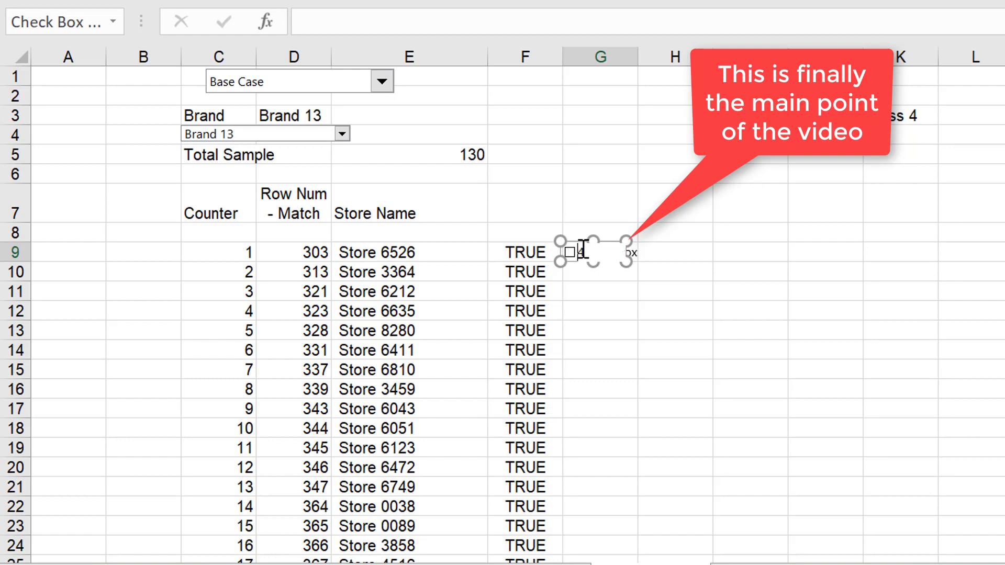
{"action": "left_click", "coordinate": [624, 319]}
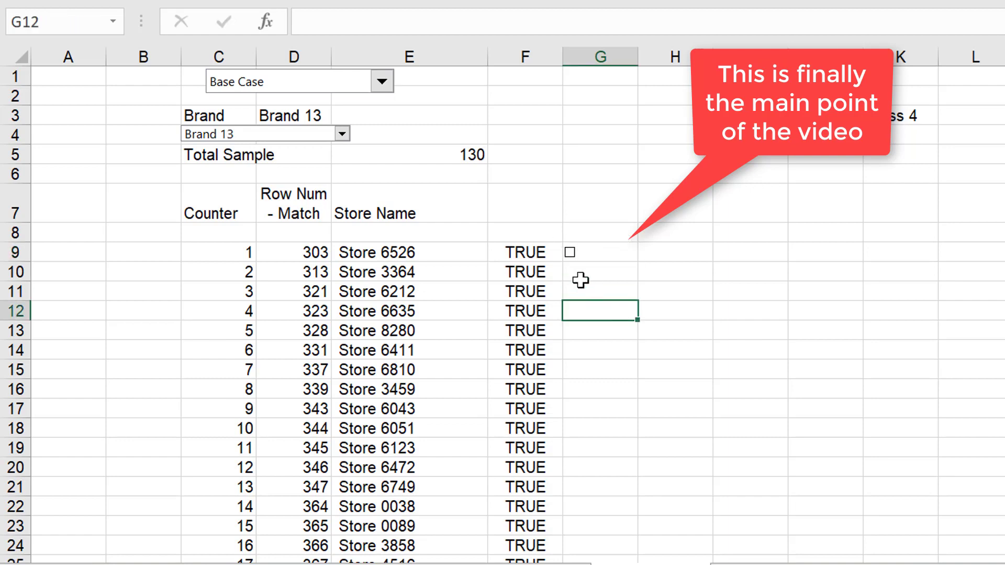
Tick the new check box and nudge it slightly right so it sits fully inside cell G9.
{"action": "right_click", "coordinate": [595, 258]}
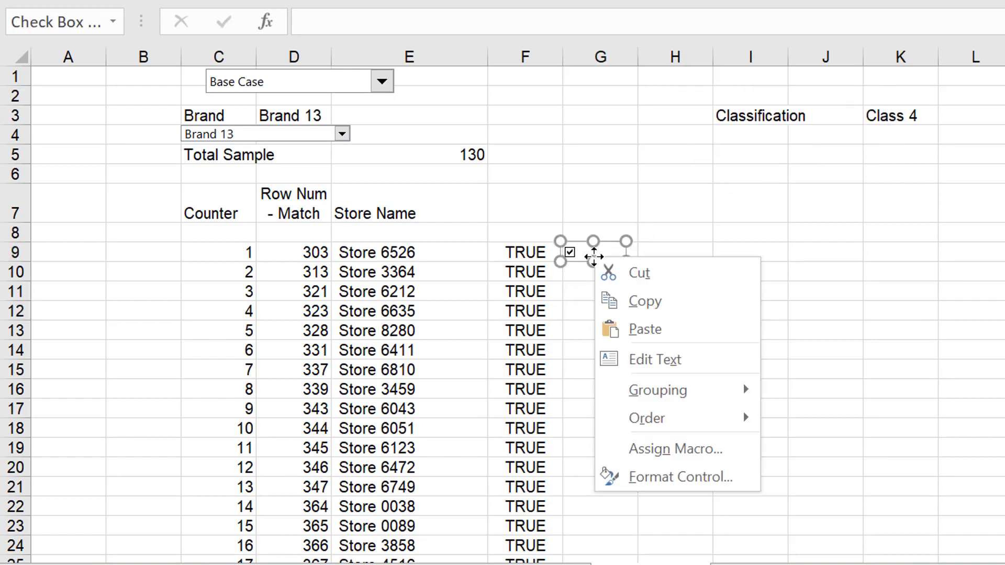
{"action": "key", "text": "Escape"}
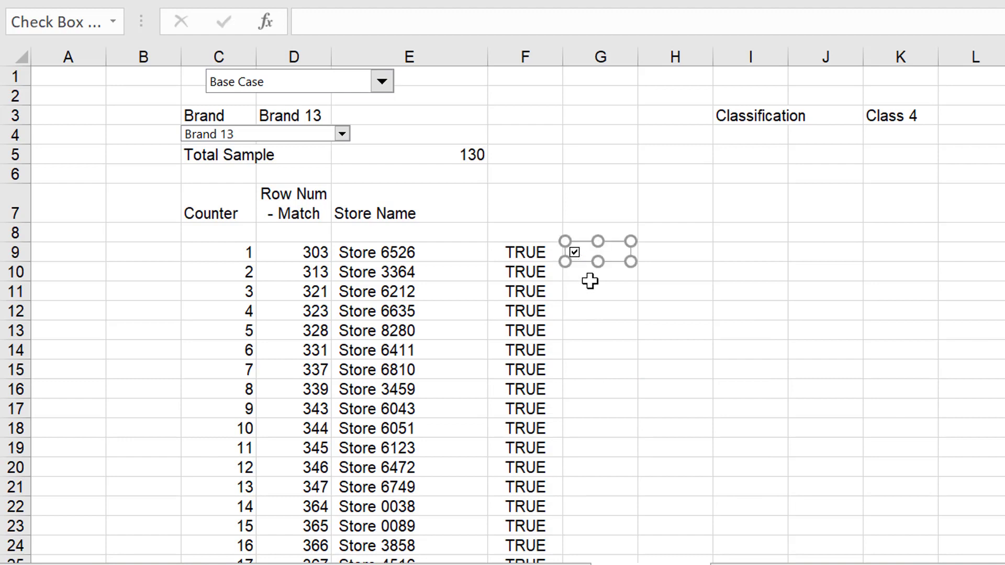
{"action": "left_click", "coordinate": [590, 282]}
Copy cell G9 with its check box into each cell from G10 to G15.
{"action": "key", "text": "Up"}
{"action": "key", "text": "Up"}
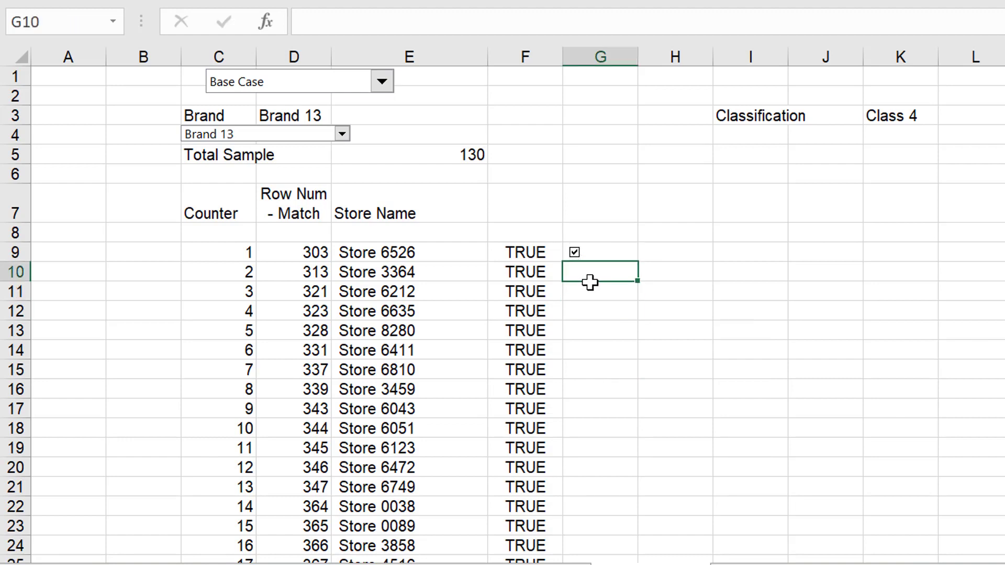
{"action": "key", "text": "Down"}
{"action": "key", "text": "ctrl+v"}
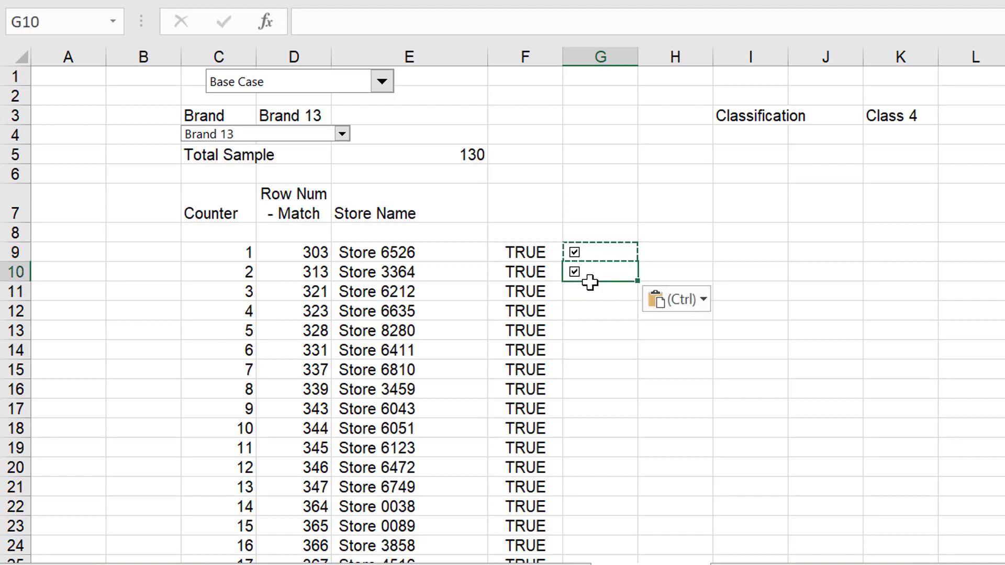
{"action": "key", "text": "Down"}
{"action": "key", "text": "ctrl+v"}
{"action": "key", "text": "Down"}
{"action": "key", "text": "ctrl+v"}
{"action": "key", "text": "Down"}
{"action": "key", "text": "ctrl+v"}
{"action": "key", "text": "Down"}
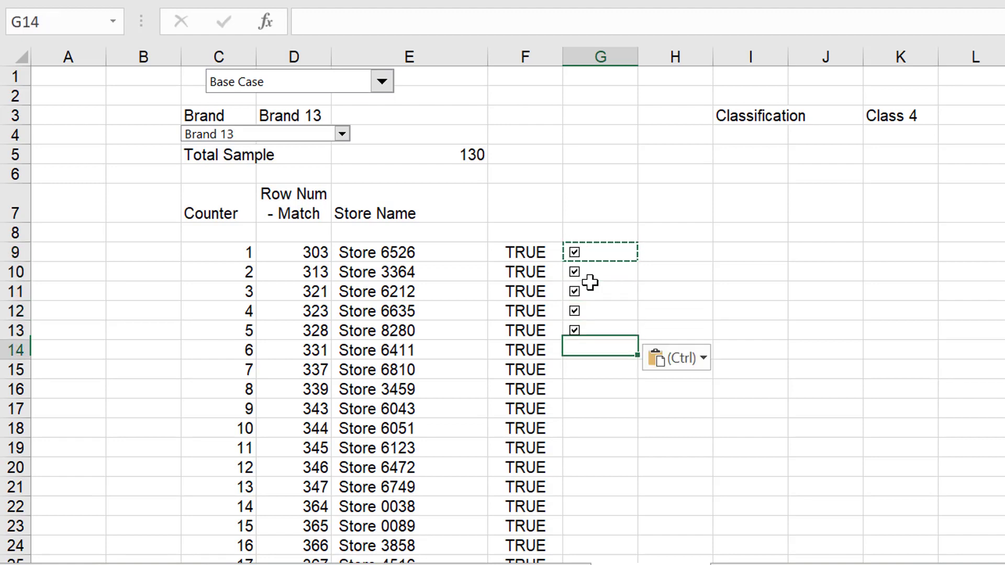
{"action": "key", "text": "ctrl+v"}
{"action": "key", "text": "Down"}
{"action": "key", "text": "ctrl+v"}
Copy the block of check boxes in G9:G15 and paste it starting at G16.
{"action": "key", "text": "Up"}
{"action": "key", "text": "Up"}
{"action": "key", "text": "Up"}
{"action": "key", "text": "Up"}
{"action": "key", "text": "Up"}
{"action": "key", "text": "Up"}
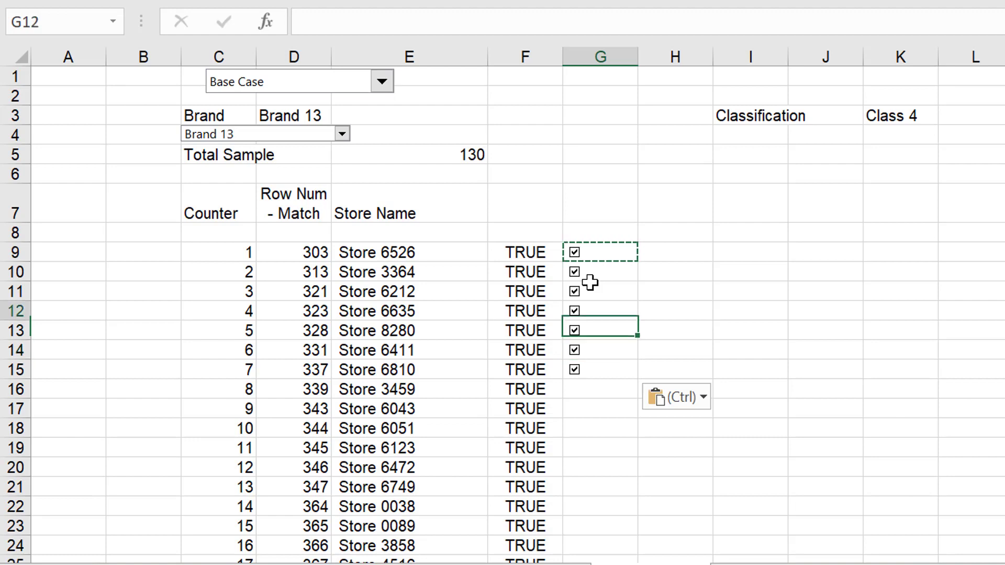
{"action": "key", "text": "shift+Down"}
{"action": "key", "text": "shift+Down"}
{"action": "key", "text": "shift+Down"}
{"action": "key", "text": "shift+Down"}
{"action": "key", "text": "shift+Down"}
{"action": "key", "text": "shift+Down"}
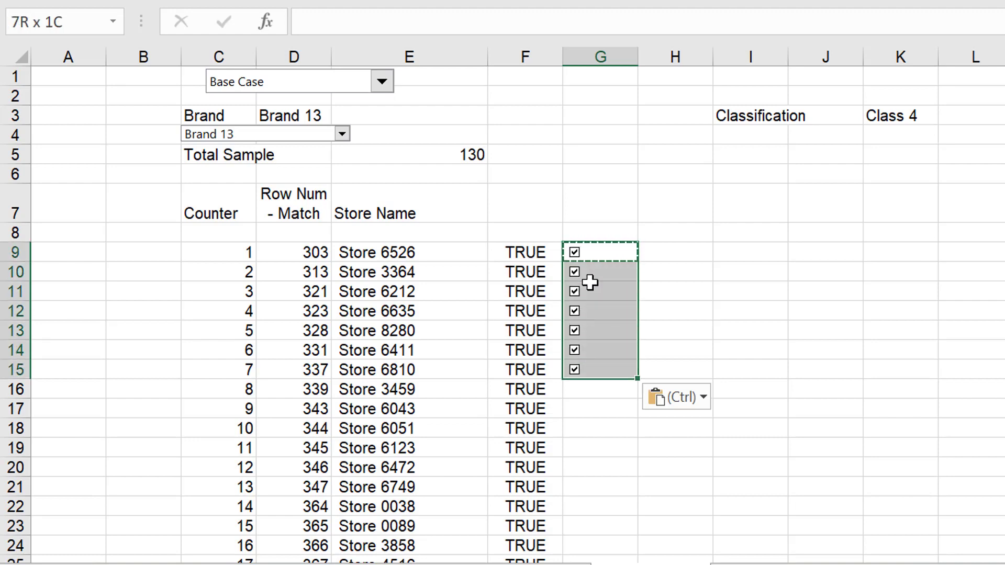
{"action": "key", "text": "ctrl+c"}
{"action": "key", "text": "Down"}
{"action": "key", "text": "Down"}
{"action": "key", "text": "Down"}
{"action": "key", "text": "Down"}
{"action": "key", "text": "Down"}
{"action": "key", "text": "Down"}
{"action": "key", "text": "Down"}
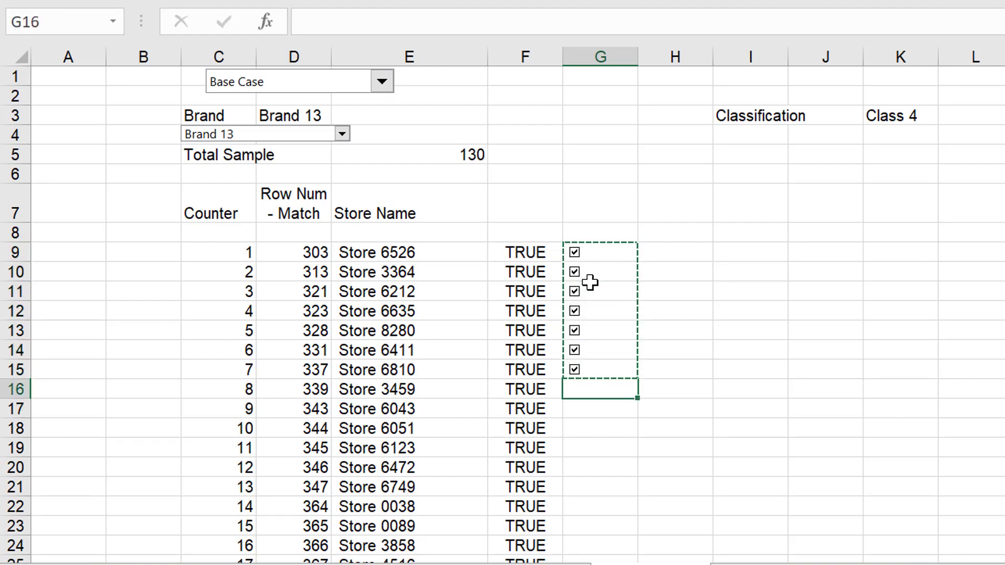
{"action": "key", "text": "ctrl+v"}
Copy the block of check boxes in G9:G22 and paste it starting at G23.
{"action": "key", "text": "Up"}
{"action": "key", "text": "Up"}
{"action": "key", "text": "Up"}
{"action": "key", "text": "Up"}
{"action": "key", "text": "Up"}
{"action": "key", "text": "Up"}
{"action": "key", "text": "Up"}
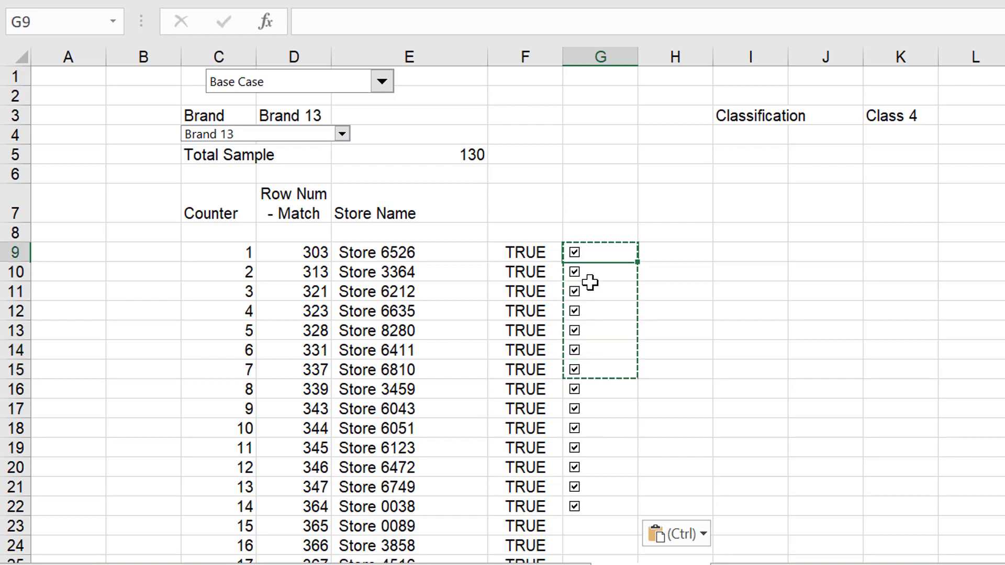
{"action": "key", "text": "shift+Down"}
{"action": "key", "text": "shift+Down"}
{"action": "key", "text": "shift+Down"}
{"action": "key", "text": "shift+Down"}
{"action": "key", "text": "shift+Down"}
{"action": "key", "text": "shift+Down"}
{"action": "key", "text": "shift+Down"}
{"action": "key", "text": "shift+Down"}
{"action": "key", "text": "shift+Down"}
{"action": "key", "text": "shift+Down"}
{"action": "key", "text": "shift+Down"}
{"action": "key", "text": "shift+Down"}
{"action": "key", "text": "shift+Down"}
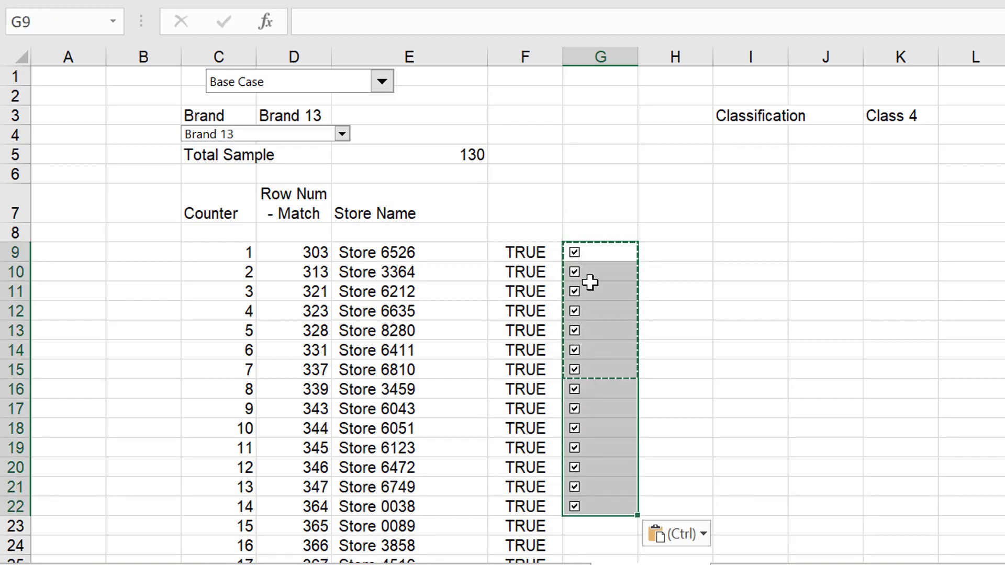
{"action": "key", "text": "ctrl+c"}
{"action": "key", "text": "Down"}
{"action": "key", "text": "Down"}
{"action": "key", "text": "Down"}
{"action": "key", "text": "Down"}
{"action": "key", "text": "Down"}
{"action": "key", "text": "Down"}
{"action": "key", "text": "Down"}
{"action": "key", "text": "Down"}
{"action": "key", "text": "Down"}
{"action": "key", "text": "Down"}
{"action": "key", "text": "Down"}
{"action": "key", "text": "Down"}
{"action": "key", "text": "Down"}
{"action": "key", "text": "Down"}
{"action": "key", "text": "Down"}
{"action": "key", "text": "Up"}
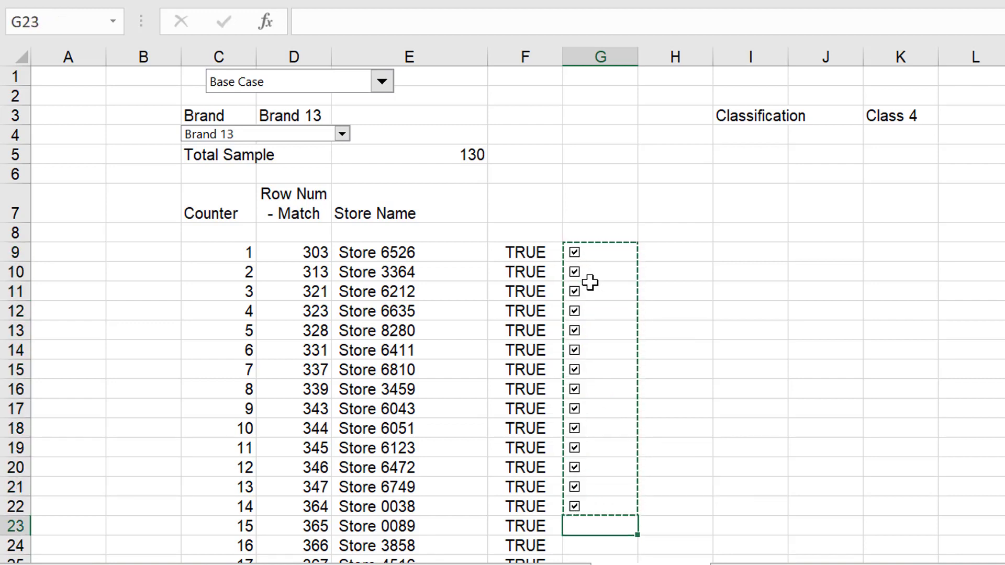
{"action": "key", "text": "ctrl+v"}
Copy the enlarged block of check boxes in G9:G36 and paste it starting at G37.
{"action": "key", "text": "Up"}
{"action": "key", "text": "Up"}
{"action": "key", "text": "Up"}
{"action": "key", "text": "Up"}
{"action": "key", "text": "Up"}
{"action": "key", "text": "Up"}
{"action": "key", "text": "Up"}
{"action": "key", "text": "Up"}
{"action": "key", "text": "Up"}
{"action": "key", "text": "Up"}
{"action": "key", "text": "Up"}
{"action": "key", "text": "Up"}
{"action": "key", "text": "Up"}
{"action": "key", "text": "Up"}
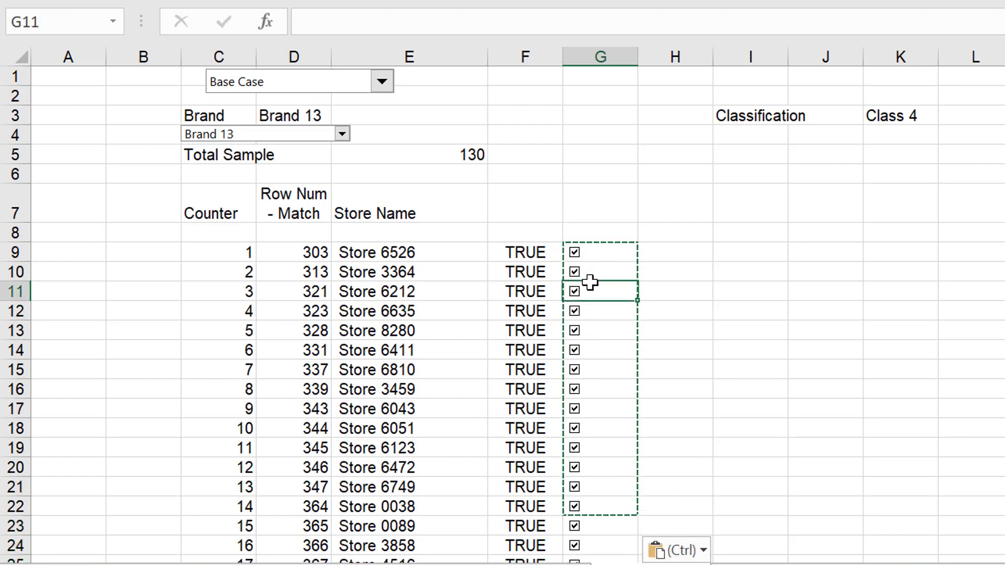
{"action": "key", "text": "shift+Down"}
{"action": "key", "text": "shift+Down"}
{"action": "key", "text": "shift+Down"}
{"action": "key", "text": "shift+Down"}
{"action": "key", "text": "shift+Down"}
{"action": "key", "text": "shift+Down"}
{"action": "key", "text": "shift+Down"}
{"action": "key", "text": "shift+Down"}
{"action": "key", "text": "shift+Down"}
{"action": "key", "text": "shift+Down"}
{"action": "key", "text": "shift+Down"}
{"action": "key", "text": "shift+Down"}
{"action": "key", "text": "shift+Down"}
{"action": "key", "text": "shift+Down"}
{"action": "key", "text": "shift+Down"}
{"action": "key", "text": "shift+Down"}
{"action": "key", "text": "shift+Down"}
{"action": "key", "text": "shift+Down"}
{"action": "key", "text": "shift+Down"}
{"action": "key", "text": "shift+Down"}
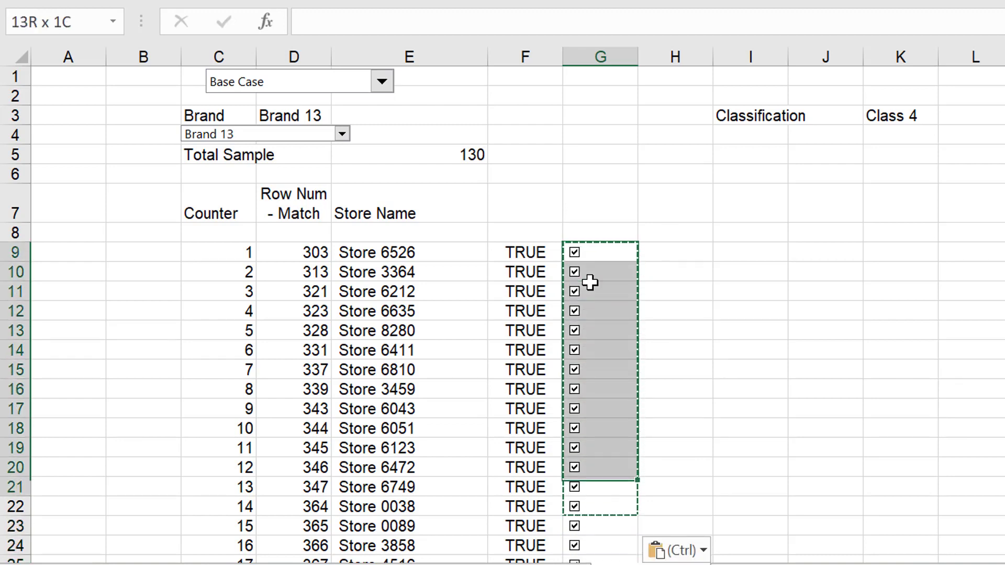
{"action": "key", "text": "shift+Down"}
{"action": "key", "text": "shift+Down"}
{"action": "key", "text": "shift+Down"}
{"action": "key", "text": "shift+Down"}
{"action": "key", "text": "shift+Down"}
{"action": "key", "text": "shift+Up"}
{"action": "key", "text": "shift+Up"}
{"action": "key", "text": "shift+Up"}
{"action": "key", "text": "shift+Up"}
{"action": "key", "text": "shift+Up"}
{"action": "key", "text": "shift+Up"}
{"action": "key", "text": "shift+Up"}
{"action": "key", "text": "shift+Up"}
{"action": "key", "text": "shift+Up"}
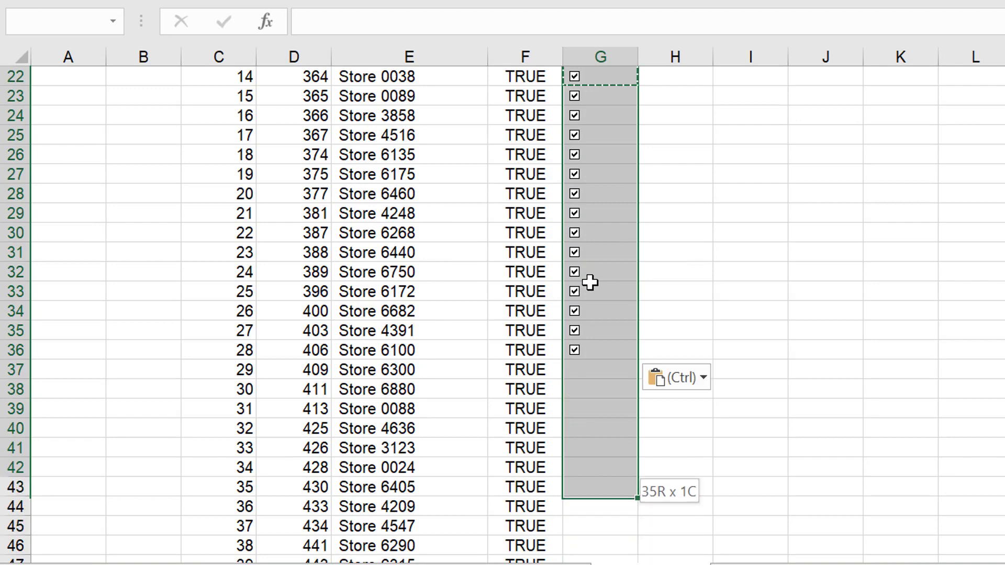
{"action": "key", "text": "Down"}
{"action": "key", "text": "Down"}
{"action": "key", "text": "Down"}
{"action": "key", "text": "Down"}
{"action": "key", "text": "Down"}
{"action": "key", "text": "Down"}
{"action": "key", "text": "Down"}
{"action": "key", "text": "Down"}
{"action": "key", "text": "Down"}
{"action": "key", "text": "Down"}
{"action": "key", "text": "Down"}
{"action": "key", "text": "Down"}
{"action": "key", "text": "Down"}
{"action": "key", "text": "Down"}
{"action": "key", "text": "Down"}
{"action": "key", "text": "Down"}
{"action": "key", "text": "Down"}
{"action": "key", "text": "Down"}
{"action": "key", "text": "Down"}
{"action": "key", "text": "Down"}
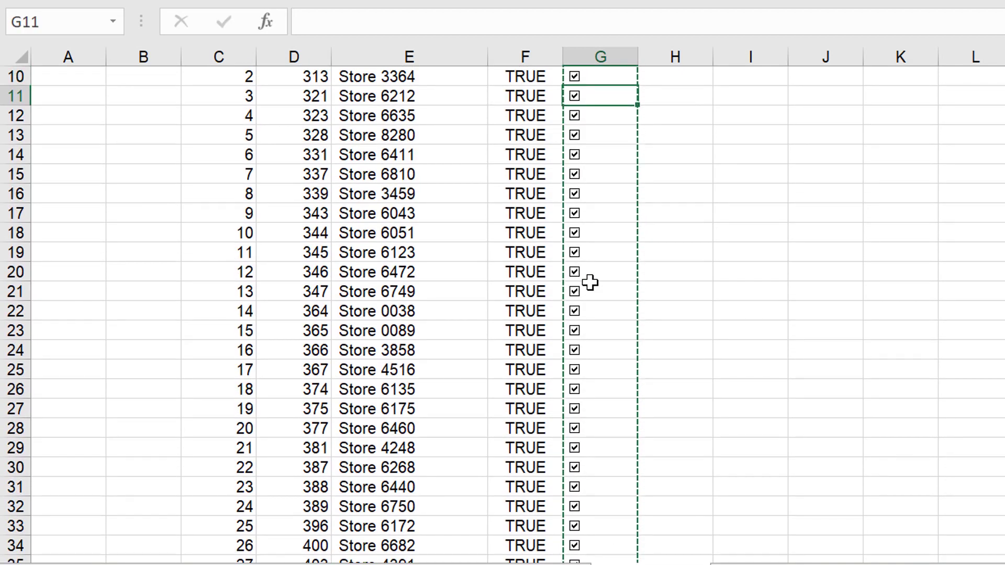
{"action": "key", "text": "Down"}
{"action": "key", "text": "Down"}
{"action": "key", "text": "Down"}
{"action": "key", "text": "Down"}
{"action": "key", "text": "Down"}
{"action": "key", "text": "Down"}
{"action": "key", "text": "Down"}
{"action": "key", "text": "Down"}
{"action": "key", "text": "Down"}
{"action": "key", "text": "Down"}
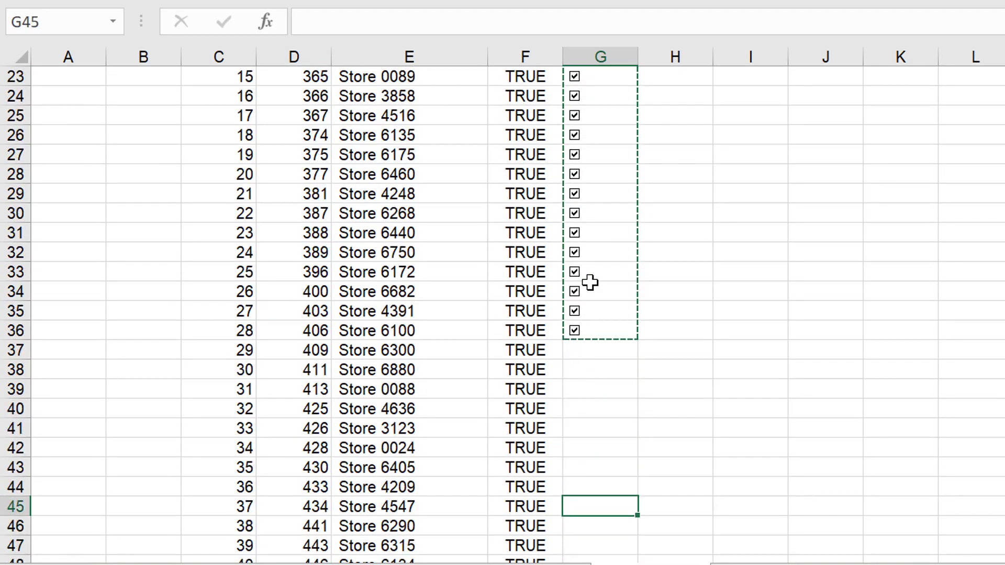
{"action": "key", "text": "Up"}
{"action": "key", "text": "Up"}
{"action": "key", "text": "Up"}
{"action": "key", "text": "Up"}
{"action": "key", "text": "Up"}
{"action": "key", "text": "Up"}
{"action": "key", "text": "Up"}
{"action": "key", "text": "Up"}
{"action": "key", "text": "ctrl+v"}
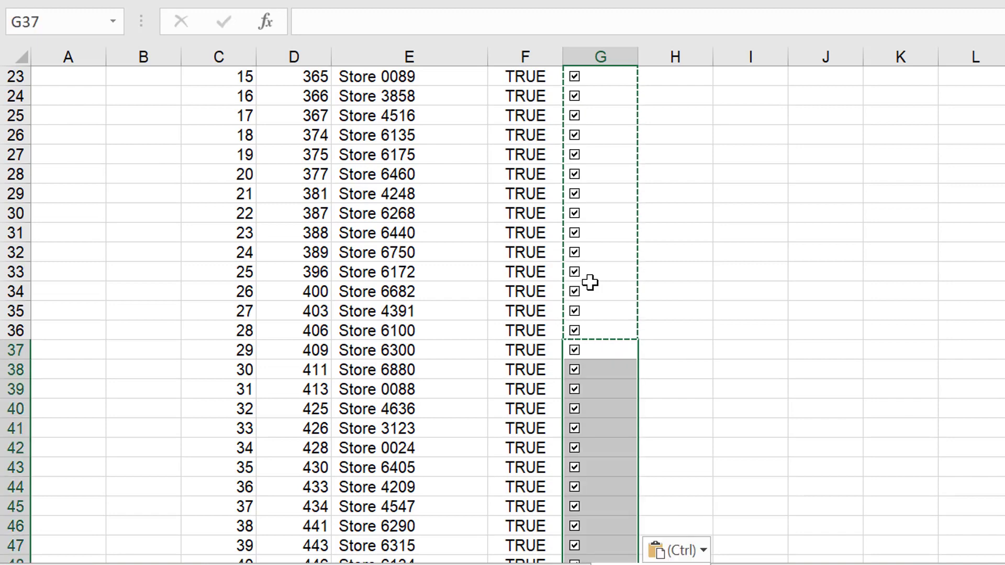
Copy the enlarged block of check boxes starting at G9 and paste it starting at G65.
{"action": "key", "text": "Up"}
{"action": "key", "text": "ctrl+Up"}
{"action": "key", "text": "ctrl+Up"}
{"action": "key", "text": "Down"}
{"action": "key", "text": "Down"}
{"action": "key", "text": "Down"}
{"action": "key", "text": "Down"}
{"action": "key", "text": "Down"}
{"action": "key", "text": "Down"}
{"action": "key", "text": "Down"}
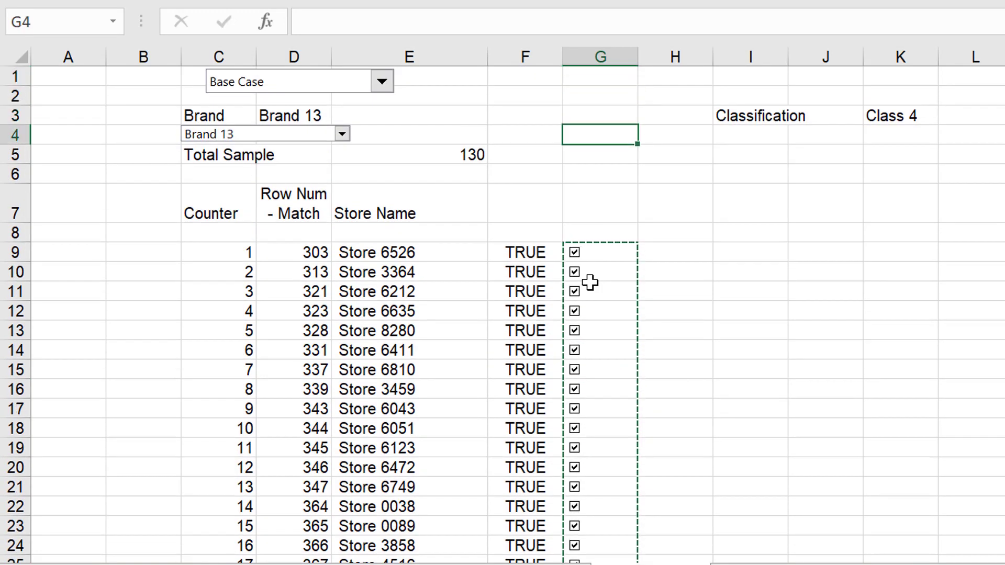
{"action": "key", "text": "Down"}
{"action": "key", "text": "shift+Down"}
{"action": "key", "text": "shift+Down"}
{"action": "key", "text": "shift+Down"}
{"action": "key", "text": "shift+Down"}
{"action": "key", "text": "shift+Down"}
{"action": "key", "text": "shift+Down"}
{"action": "key", "text": "shift+Down"}
{"action": "key", "text": "shift+Down"}
{"action": "key", "text": "shift+Down"}
{"action": "key", "text": "shift+Down"}
{"action": "key", "text": "shift+Down"}
{"action": "key", "text": "shift+Down"}
{"action": "key", "text": "shift+Down"}
{"action": "key", "text": "shift+Down"}
{"action": "key", "text": "shift+Down"}
{"action": "key", "text": "shift+Down"}
{"action": "key", "text": "shift+Down"}
{"action": "key", "text": "shift+Down"}
{"action": "key", "text": "shift+Down"}
{"action": "key", "text": "shift+Down"}
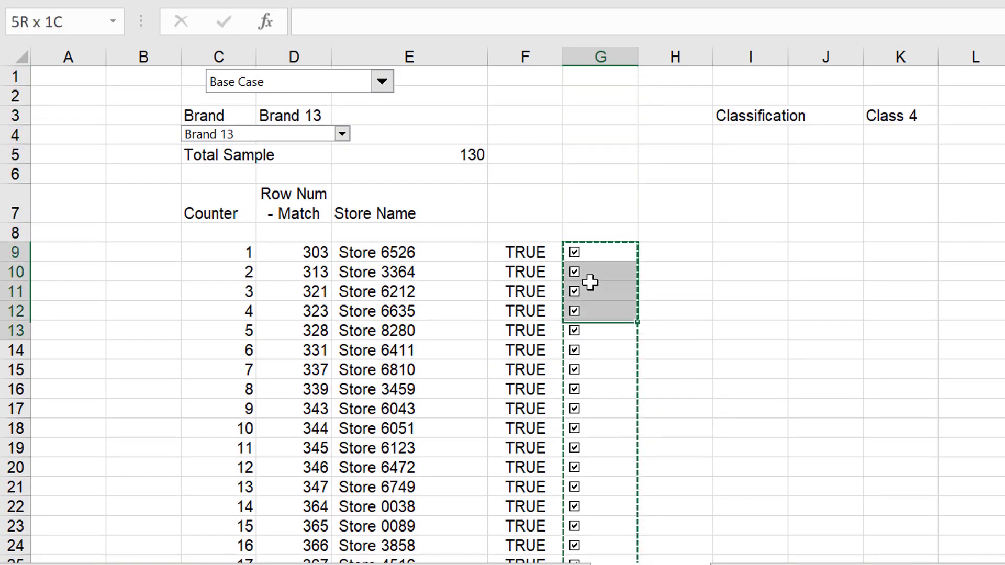
{"action": "key", "text": "shift+Down"}
{"action": "key", "text": "shift+Down"}
{"action": "key", "text": "shift+Down"}
{"action": "key", "text": "shift+Down"}
{"action": "key", "text": "shift+Down"}
{"action": "key", "text": "shift+Down"}
{"action": "key", "text": "shift+Down"}
{"action": "key", "text": "shift+Down"}
{"action": "key", "text": "shift+Down"}
{"action": "key", "text": "shift+Down"}
{"action": "key", "text": "shift+Down"}
{"action": "key", "text": "shift+Down"}
{"action": "key", "text": "shift+Down"}
{"action": "key", "text": "shift+Down"}
{"action": "key", "text": "shift+Down"}
{"action": "key", "text": "shift+Down"}
{"action": "key", "text": "shift+Down"}
{"action": "key", "text": "shift+Down"}
{"action": "key", "text": "shift+Down"}
{"action": "key", "text": "shift+Down"}
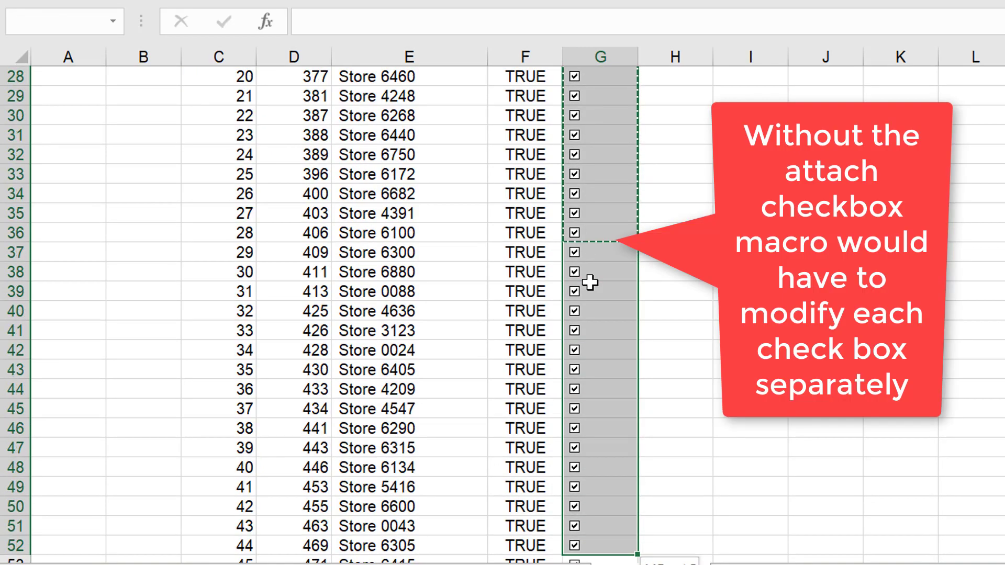
{"action": "key", "text": "shift+Down"}
{"action": "key", "text": "shift+Down"}
{"action": "key", "text": "shift+Down"}
{"action": "key", "text": "shift+Up"}
{"action": "key", "text": "shift+Up"}
{"action": "key", "text": "shift+Up"}
{"action": "key", "text": "shift+Up"}
{"action": "key", "text": "shift+Up"}
{"action": "key", "text": "shift+Up"}
{"action": "key", "text": "shift+Up"}
{"action": "key", "text": "shift+Up"}
{"action": "key", "text": "shift+Up"}
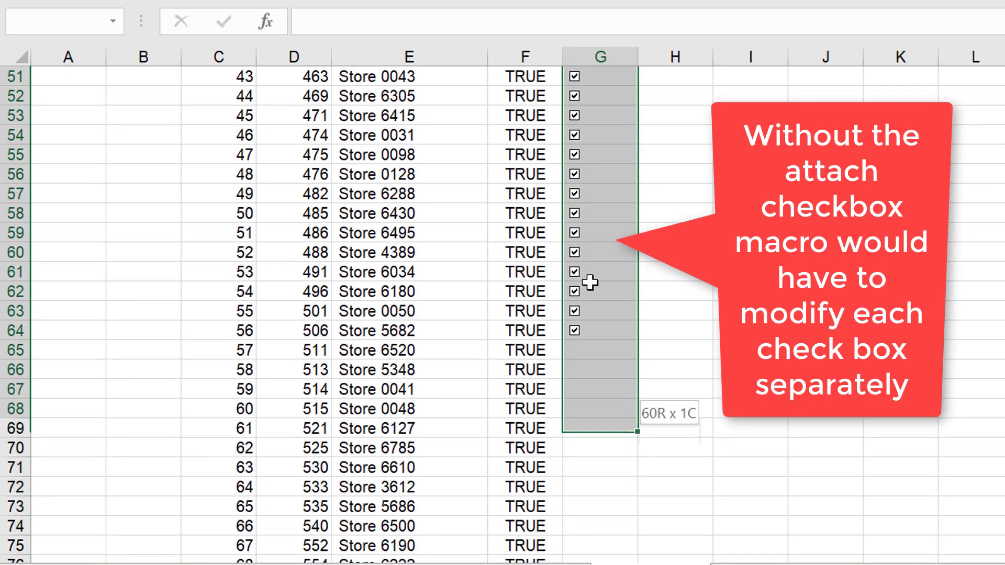
{"action": "key", "text": "ctrl+c"}
{"action": "key", "text": "Down"}
{"action": "key", "text": "Down"}
{"action": "key", "text": "Down"}
{"action": "key", "text": "Down"}
{"action": "key", "text": "Down"}
{"action": "key", "text": "Down"}
{"action": "key", "text": "Down"}
{"action": "key", "text": "Down"}
{"action": "key", "text": "Down"}
{"action": "key", "text": "Down"}
{"action": "key", "text": "Down"}
{"action": "key", "text": "Down"}
{"action": "key", "text": "Down"}
{"action": "key", "text": "Down"}
{"action": "key", "text": "Down"}
{"action": "key", "text": "Down"}
{"action": "key", "text": "Down"}
{"action": "key", "text": "Down"}
{"action": "key", "text": "Down"}
{"action": "key", "text": "Down"}
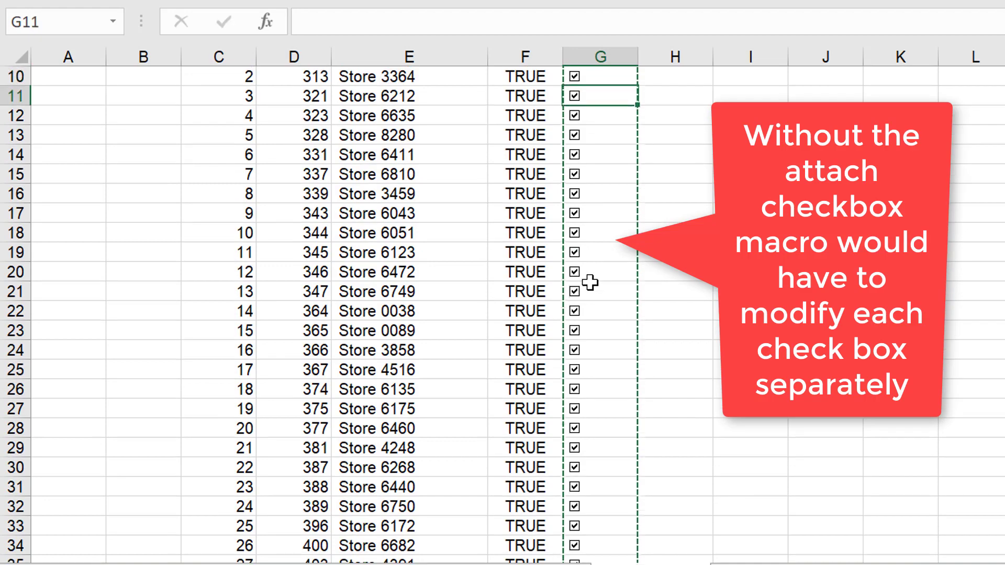
{"action": "key", "text": "ctrl+Down"}
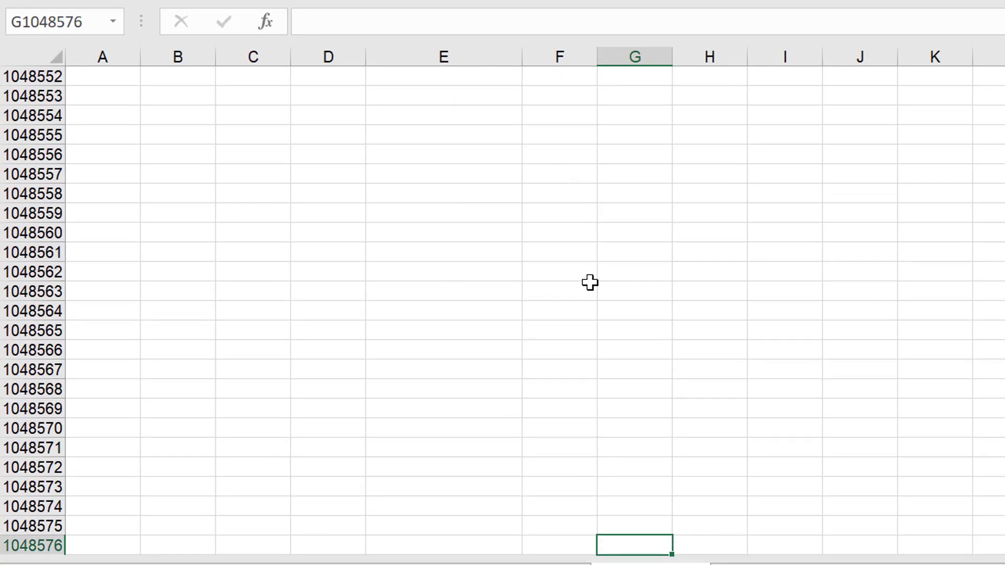
{"action": "key", "text": "Up"}
{"action": "key", "text": "ctrl+Up"}
{"action": "key", "text": "Down"}
{"action": "key", "text": "Down"}
{"action": "key", "text": "Down"}
{"action": "key", "text": "Down"}
{"action": "key", "text": "Down"}
{"action": "key", "text": "Down"}
{"action": "key", "text": "Down"}
{"action": "key", "text": "Down"}
{"action": "key", "text": "Down"}
{"action": "key", "text": "Down"}
{"action": "key", "text": "Down"}
{"action": "key", "text": "Down"}
{"action": "key", "text": "Down"}
{"action": "key", "text": "Down"}
{"action": "key", "text": "Down"}
{"action": "key", "text": "Down"}
{"action": "key", "text": "Down"}
{"action": "key", "text": "Down"}
{"action": "key", "text": "Down"}
{"action": "key", "text": "Down"}
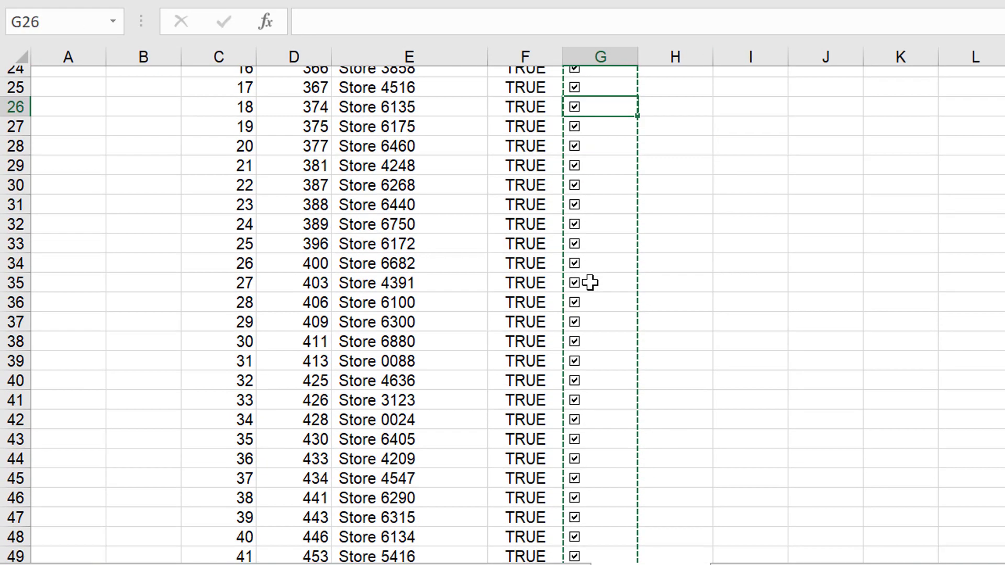
{"action": "key", "text": "Down"}
{"action": "key", "text": "Down"}
{"action": "key", "text": "Down"}
{"action": "key", "text": "Down"}
{"action": "key", "text": "Down"}
{"action": "key", "text": "Down"}
{"action": "key", "text": "Down"}
{"action": "key", "text": "Down"}
{"action": "key", "text": "Down"}
{"action": "key", "text": "Down"}
{"action": "key", "text": "Down"}
{"action": "key", "text": "Down"}
{"action": "key", "text": "Down"}
{"action": "key", "text": "Down"}
{"action": "key", "text": "Down"}
{"action": "key", "text": "Down"}
{"action": "key", "text": "Down"}
{"action": "key", "text": "Down"}
{"action": "key", "text": "Down"}
{"action": "key", "text": "Down"}
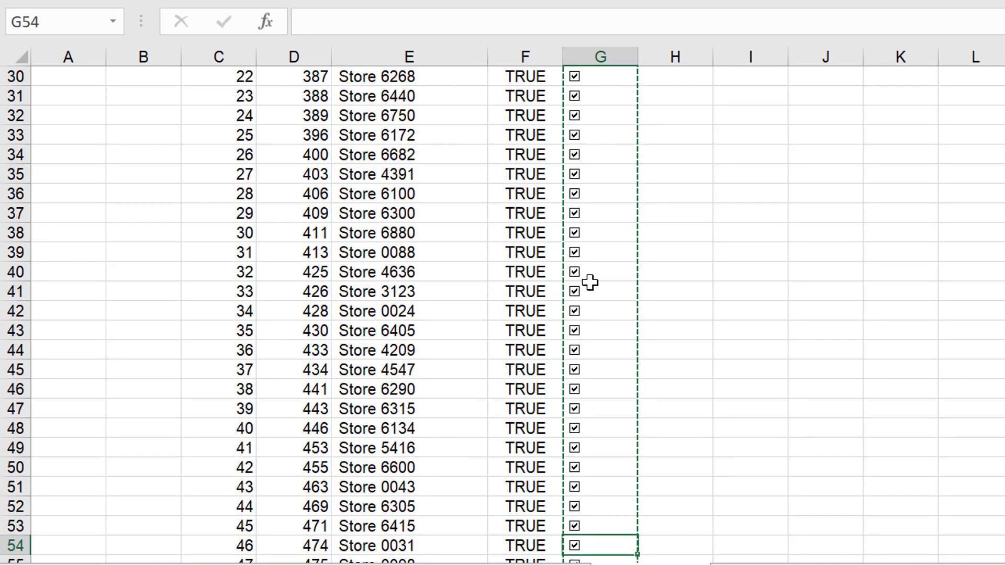
{"action": "key", "text": "Up"}
{"action": "key", "text": "Up"}
{"action": "key", "text": "Up"}
{"action": "key", "text": "Up"}
{"action": "key", "text": "Up"}
{"action": "key", "text": "Up"}
{"action": "key", "text": "Up"}
{"action": "key", "text": "Up"}
{"action": "key", "text": "Up"}
{"action": "key", "text": "Up"}
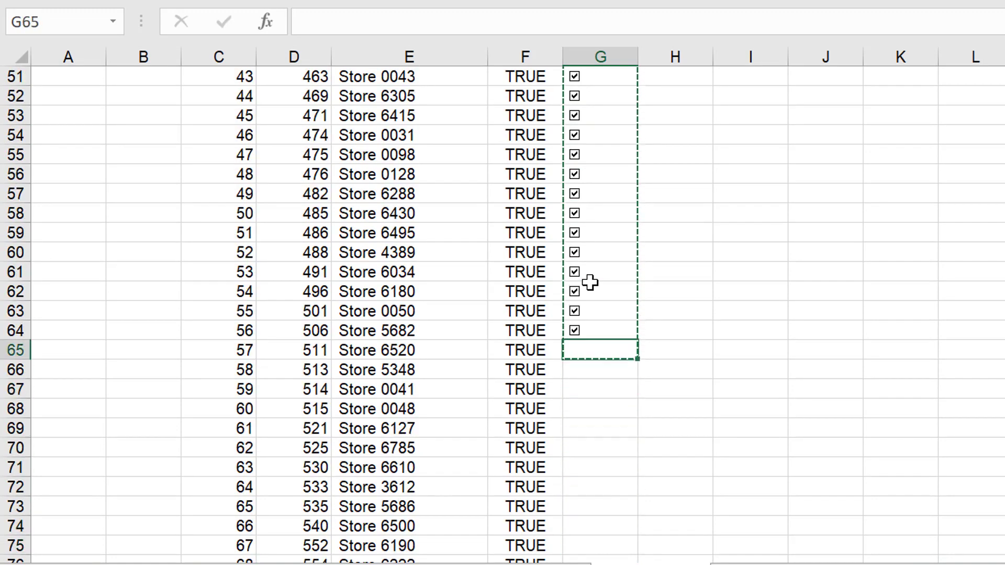
{"action": "key", "text": "ctrl+v"}
{"action": "key", "text": "Up"}
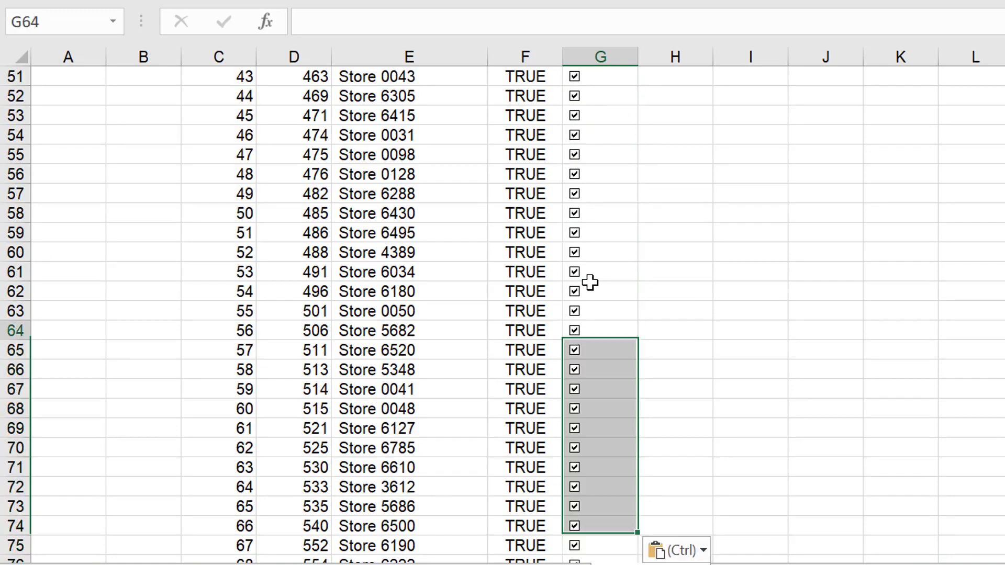
Check how far the TRUE values extend down column F and return to cell G9.
{"action": "key", "text": "Left"}
{"action": "key", "text": "ctrl+Down"}
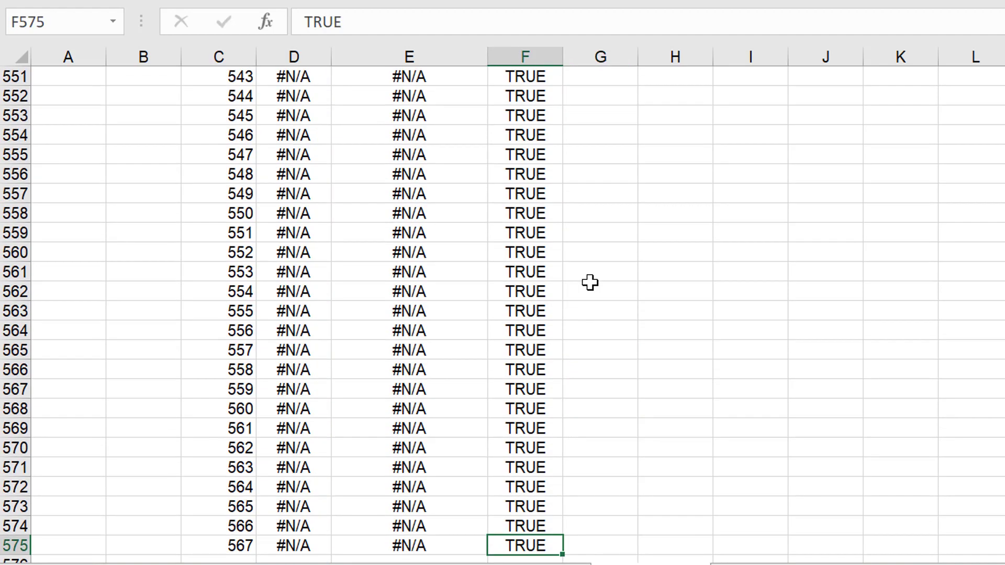
{"action": "key", "text": "ctrl+Up"}
{"action": "key", "text": "Up"}
{"action": "key", "text": "Down"}
{"action": "key", "text": "Right"}
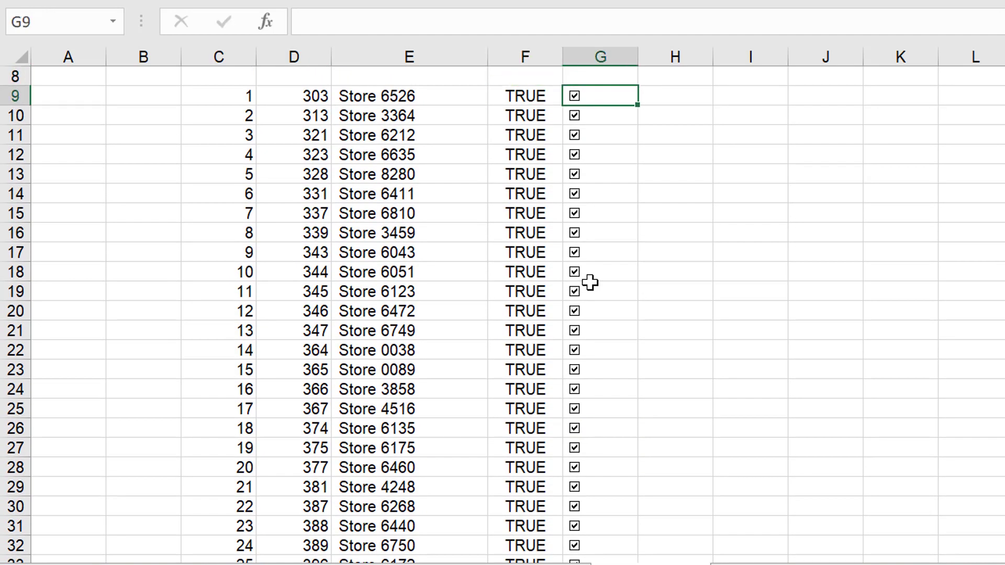
Copy the block of check boxes starting at G9 and paste it from G121 downward, filling column G through row 577.
{"action": "key", "text": "shift+Down"}
{"action": "key", "text": "shift+Down"}
{"action": "key", "text": "shift+Down"}
{"action": "key", "text": "shift+Down"}
{"action": "key", "text": "shift+Down"}
{"action": "key", "text": "shift+Down"}
{"action": "key", "text": "shift+Down"}
{"action": "key", "text": "shift+Down"}
{"action": "key", "text": "shift+Down"}
{"action": "key", "text": "shift+Down"}
{"action": "key", "text": "shift+Down"}
{"action": "key", "text": "shift+Down"}
{"action": "key", "text": "shift+Down"}
{"action": "key", "text": "shift+Down"}
{"action": "key", "text": "shift+Down"}
{"action": "key", "text": "shift+Down"}
{"action": "key", "text": "shift+Down"}
{"action": "key", "text": "shift+Down"}
{"action": "key", "text": "shift+Down"}
{"action": "key", "text": "shift+Down"}
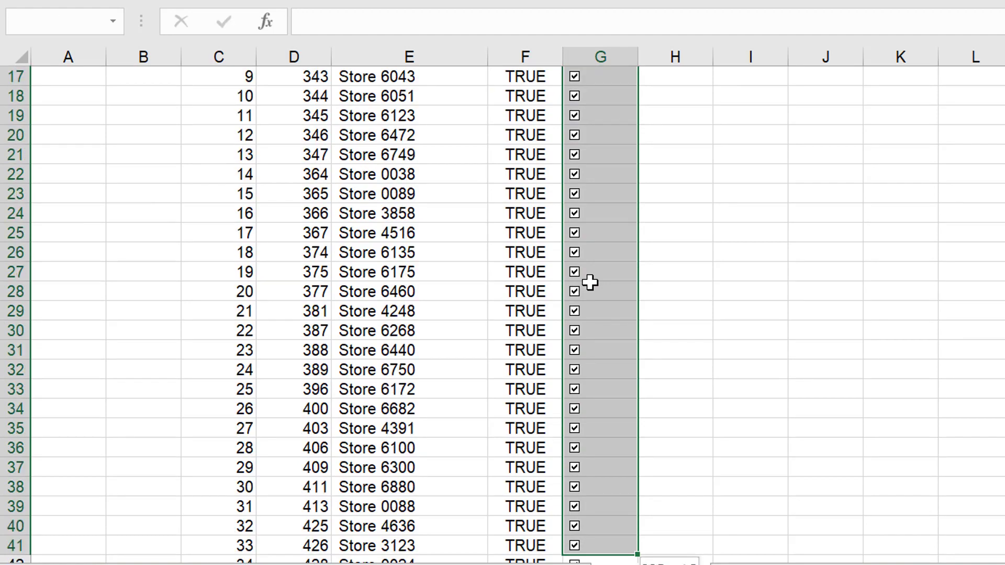
{"action": "key", "text": "shift+Down"}
{"action": "key", "text": "shift+Down"}
{"action": "key", "text": "shift+Down"}
{"action": "key", "text": "shift+Down"}
{"action": "key", "text": "shift+Down"}
{"action": "key", "text": "shift+Down"}
{"action": "key", "text": "shift+Down"}
{"action": "key", "text": "shift+Down"}
{"action": "key", "text": "shift+Down"}
{"action": "key", "text": "shift+Down"}
{"action": "key", "text": "shift+Down"}
{"action": "key", "text": "shift+Down"}
{"action": "key", "text": "shift+Down"}
{"action": "key", "text": "shift+Down"}
{"action": "key", "text": "shift+Down"}
{"action": "key", "text": "shift+Down"}
{"action": "key", "text": "shift+Down"}
{"action": "key", "text": "shift+Down"}
{"action": "key", "text": "shift+Down"}
{"action": "key", "text": "shift+Down"}
{"action": "key", "text": "ctrl+c"}
{"action": "key", "text": "Down"}
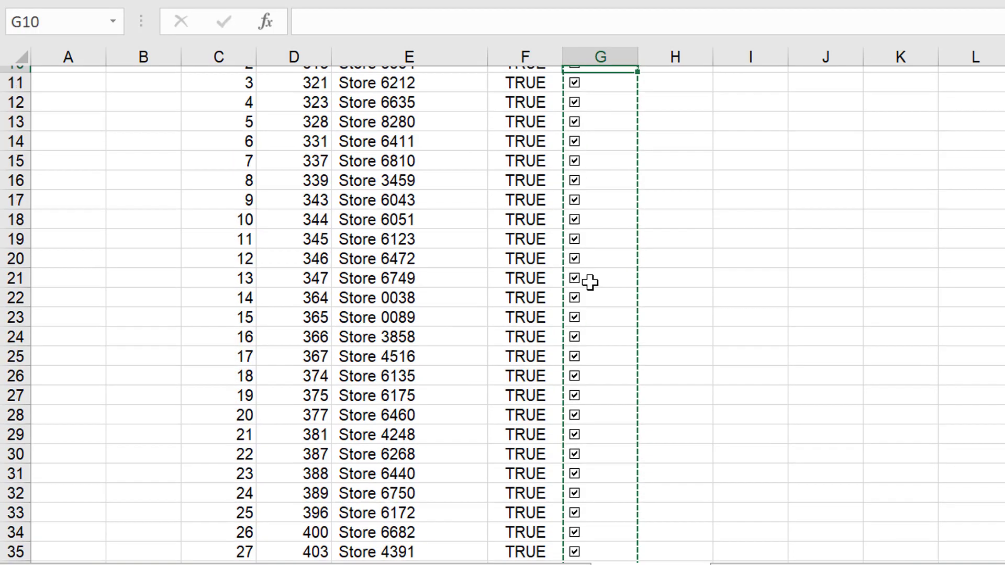
{"action": "key", "text": "Down"}
{"action": "key", "text": "Page_Down"}
{"action": "key", "text": "Page_Down"}
{"action": "key", "text": "Page_Down"}
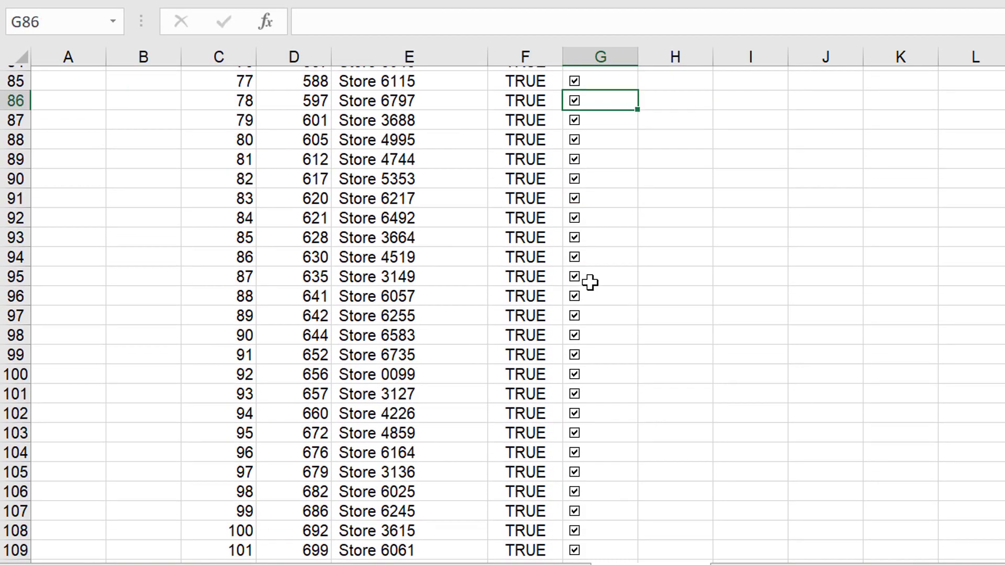
{"action": "key", "text": "Page_Down"}
{"action": "key", "text": "Page_Down"}
{"action": "key", "text": "Up"}
{"action": "key", "text": "Up"}
{"action": "key", "text": "Up"}
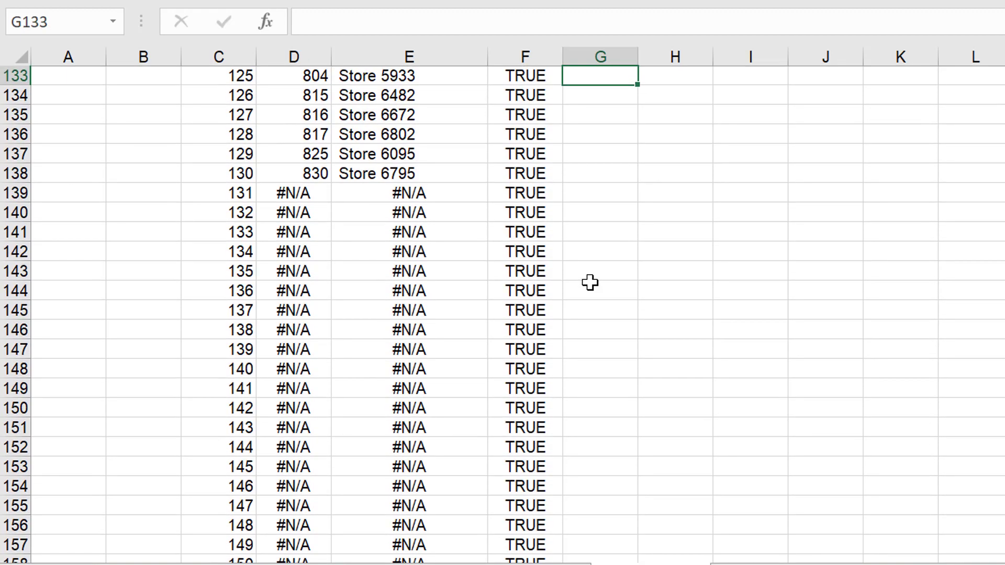
{"action": "key", "text": "Up"}
{"action": "key", "text": "Up"}
{"action": "key", "text": "Up"}
{"action": "key", "text": "Up"}
{"action": "key", "text": "Up"}
{"action": "key", "text": "Up"}
{"action": "key", "text": "Up"}
{"action": "key", "text": "Up"}
{"action": "key", "text": "Up"}
{"action": "key", "text": "Up"}
{"action": "key", "text": "Up"}
{"action": "key", "text": "Up"}
{"action": "key", "text": "Up"}
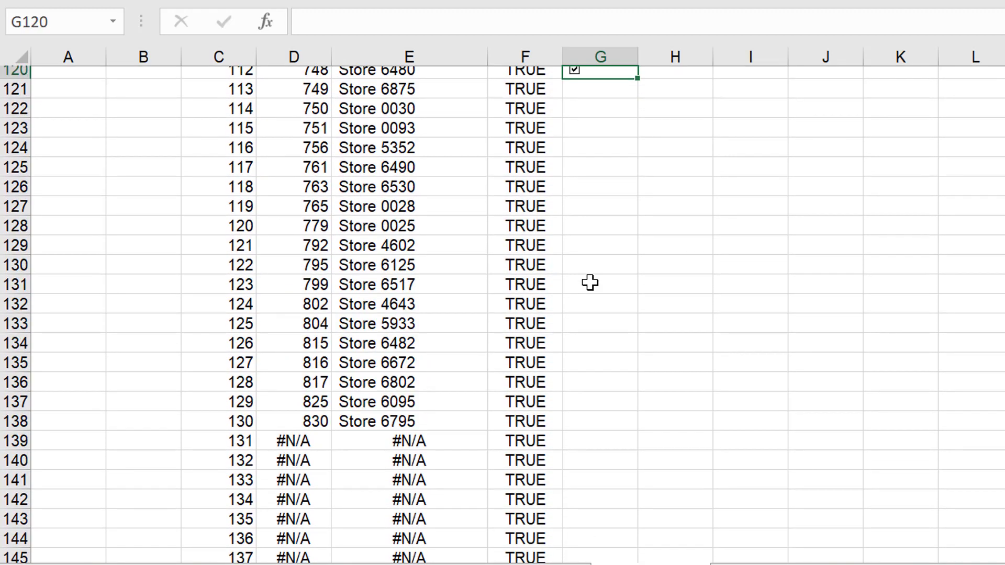
{"action": "key", "text": "ctrl+c"}
{"action": "key", "text": "Down"}
{"action": "key", "text": "ctrl+shift+Down"}
{"action": "key", "text": "ctrl+v"}
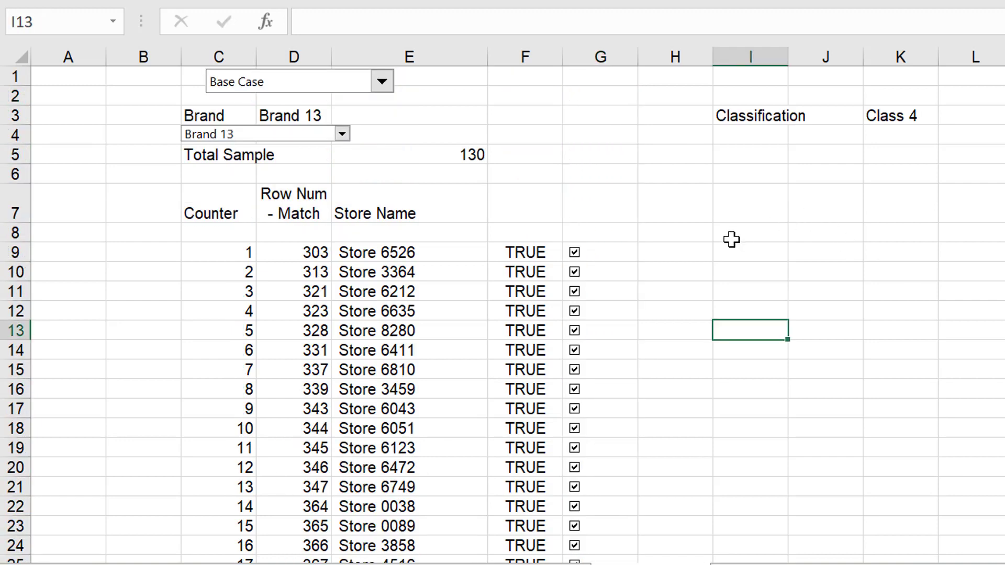
Compare where the TRUE values in column F and the check boxes in column G end, and return to the top of the sheet.
{"action": "left_click", "coordinate": [730, 239]}
{"action": "key", "text": "Left"}
{"action": "key", "text": "Left"}
{"action": "key", "text": "Left"}
{"action": "key", "text": "Down"}
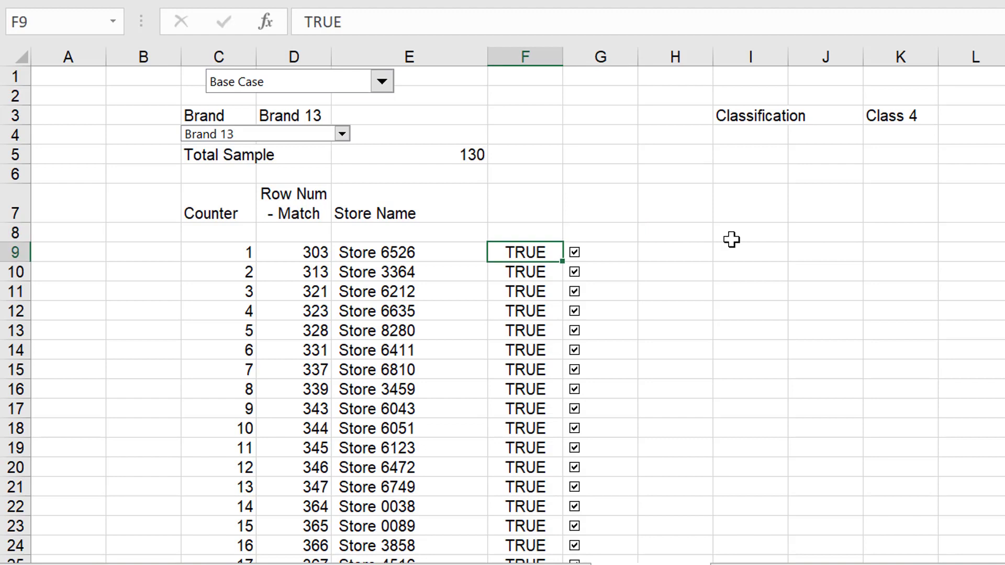
{"action": "key", "text": "ctrl+Down"}
{"action": "key", "text": "Down"}
{"action": "key", "text": "Up"}
{"action": "key", "text": "Down"}
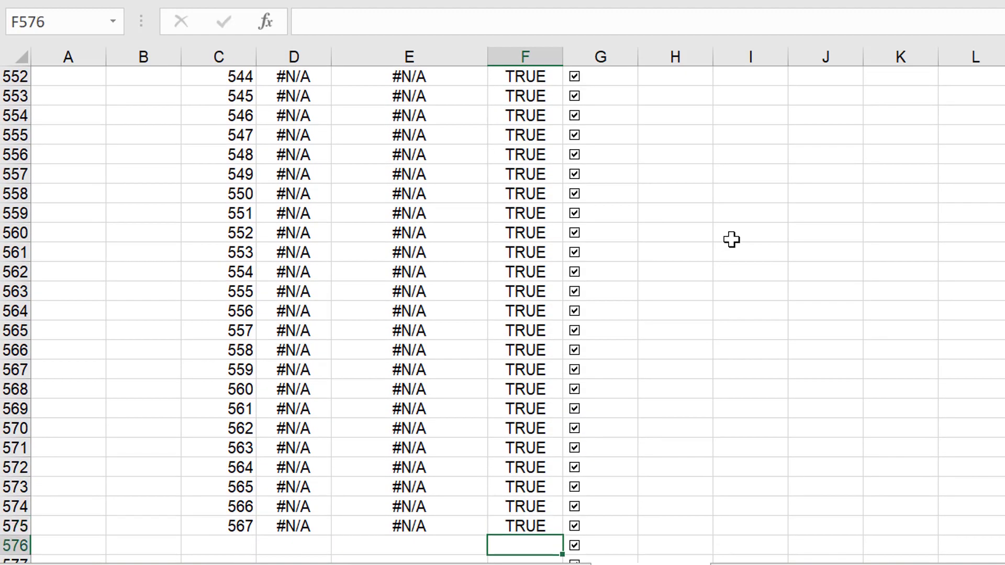
{"action": "key", "text": "Down"}
{"action": "key", "text": "Down"}
{"action": "key", "text": "Down"}
{"action": "key", "text": "Up"}
{"action": "key", "text": "Up"}
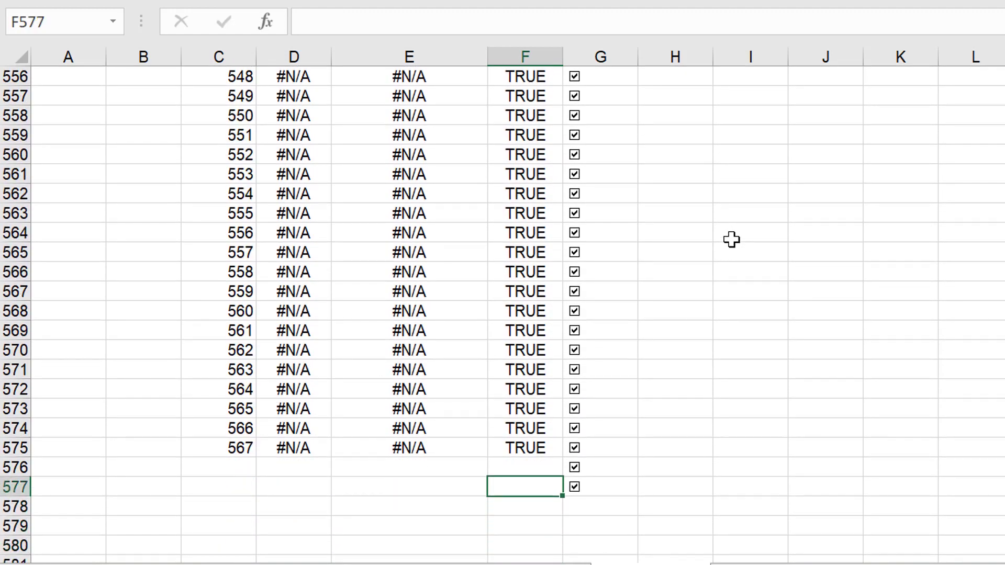
{"action": "key", "text": "Up"}
{"action": "key", "text": "Up"}
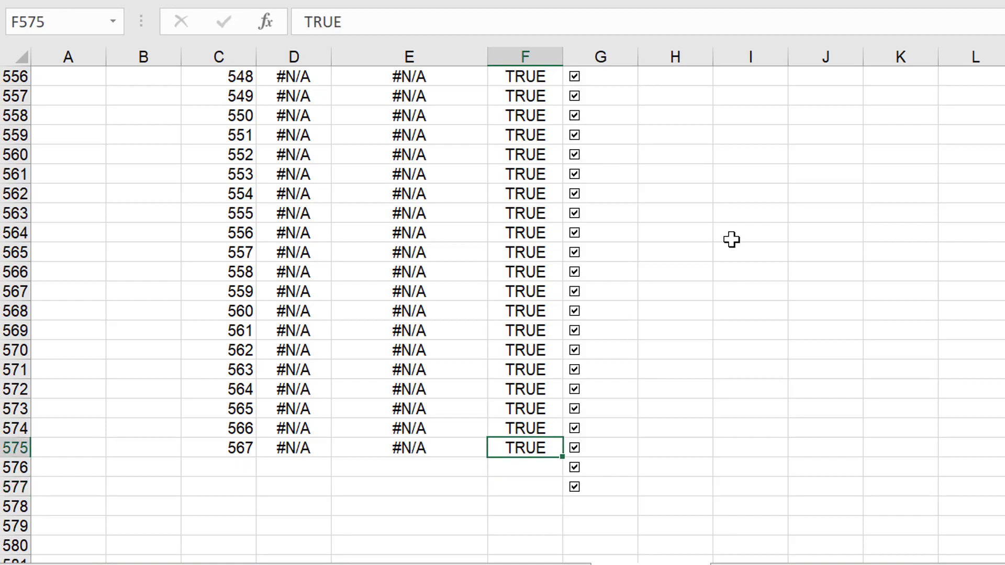
{"action": "key", "text": "ctrl+Up"}
{"action": "key", "text": "Up"}
{"action": "key", "text": "Up"}
{"action": "key", "text": "Up"}
{"action": "key", "text": "Up"}
{"action": "key", "text": "ctrl+Up"}
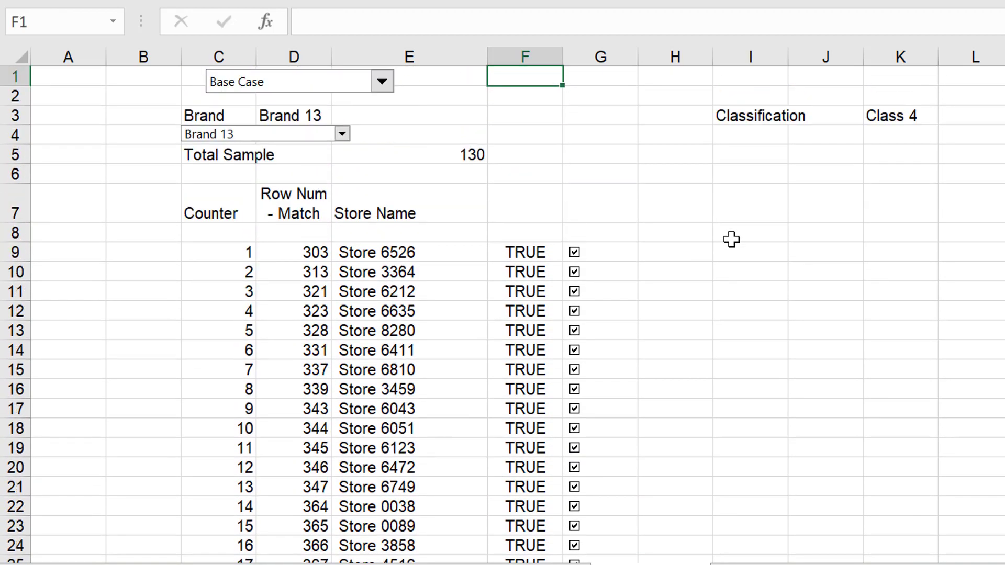
{"action": "key", "text": "Down"}
{"action": "key", "text": "Down"}
{"action": "key", "text": "Down"}
{"action": "key", "text": "Down"}
{"action": "key", "text": "Down"}
{"action": "key", "text": "Down"}
{"action": "key", "text": "Down"}
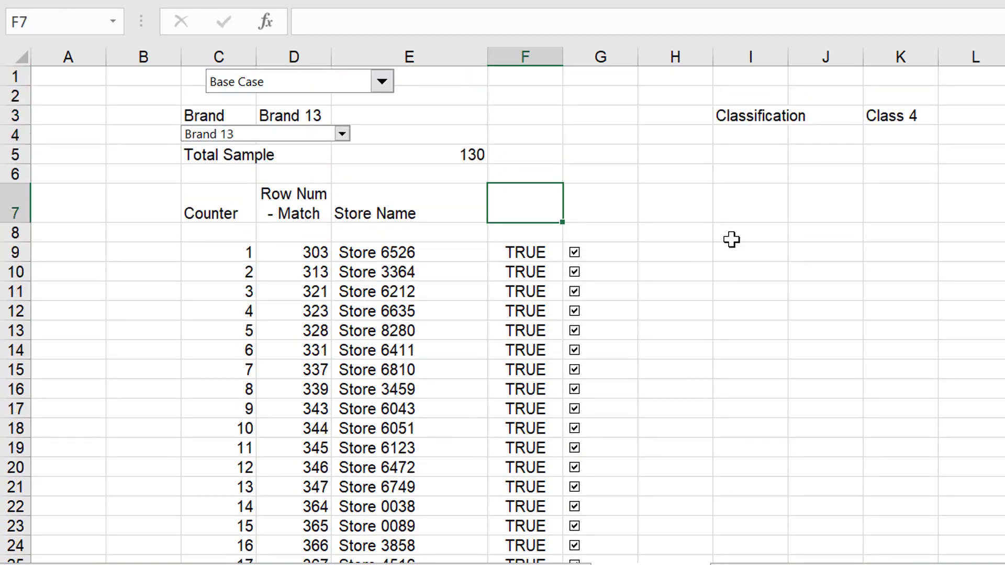
{"action": "key", "text": "Up"}
Look up the number of the check box in G9 through its macro assignment and record 374 in cell I6.
{"action": "right_click", "coordinate": [573, 251]}
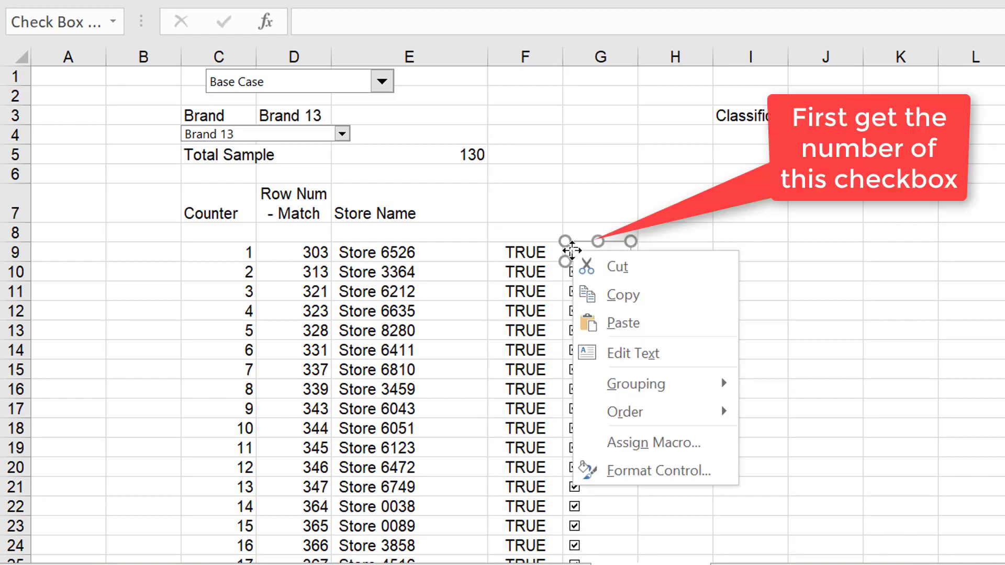
{"action": "left_click", "coordinate": [617, 443]}
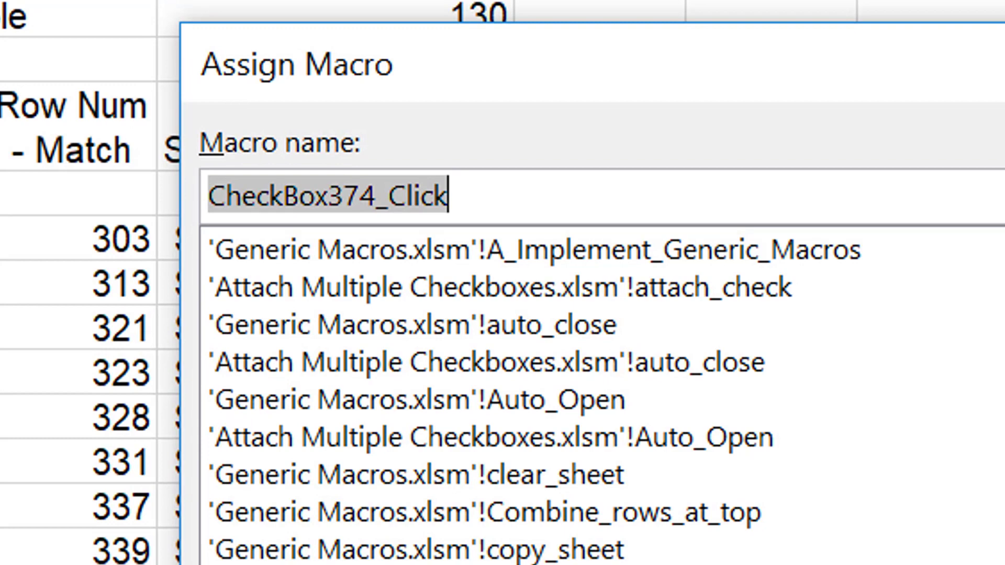
{"action": "key", "text": "Escape"}
{"action": "left_click", "coordinate": [871, 143]}
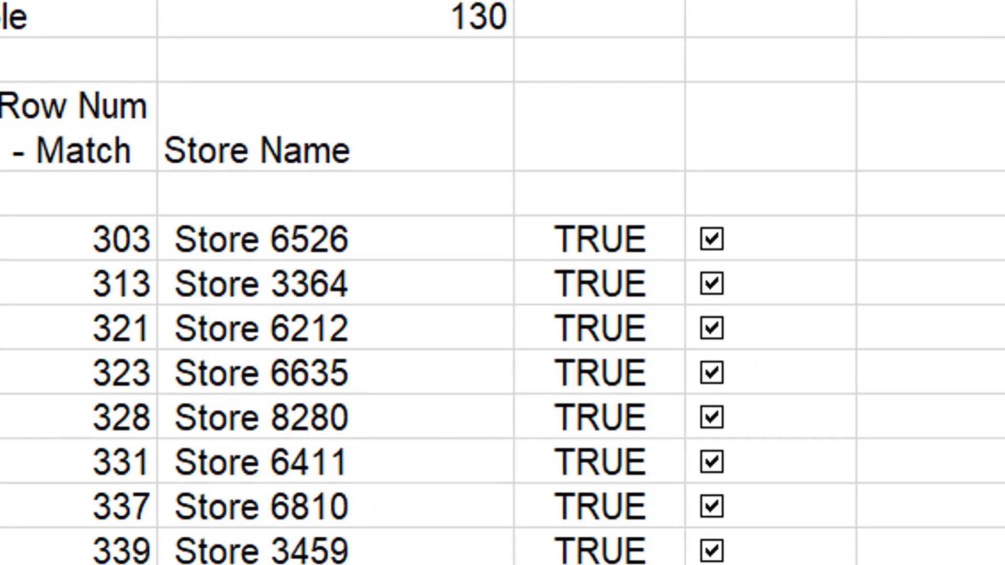
{"action": "type", "text": "375"}
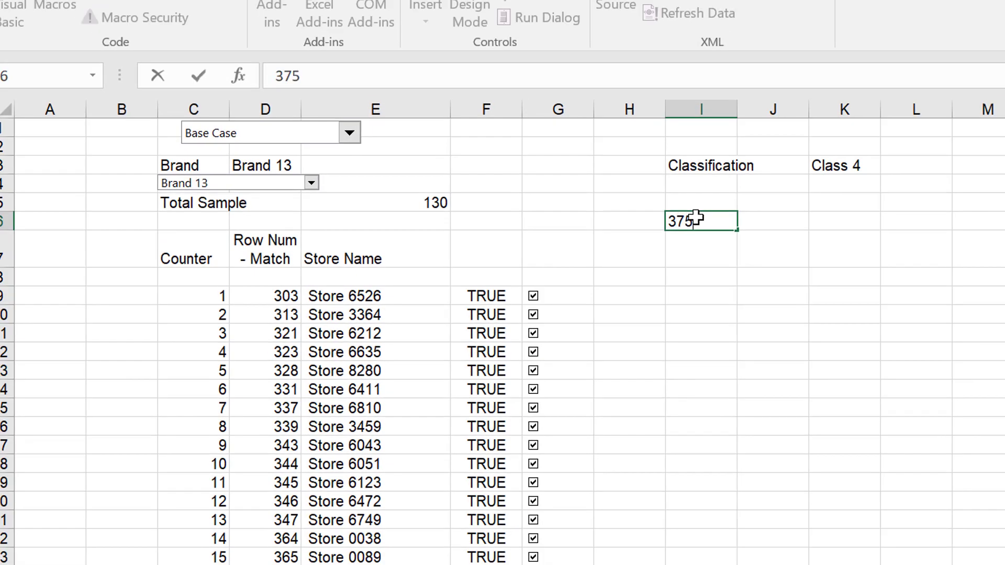
{"action": "key", "text": "Left"}
Look up the number of the check box in row 576, just below the last TRUE value, through its macro assignment.
{"action": "key", "text": "Left"}
{"action": "key", "text": "Down"}
{"action": "key", "text": "Down"}
{"action": "key", "text": "Down"}
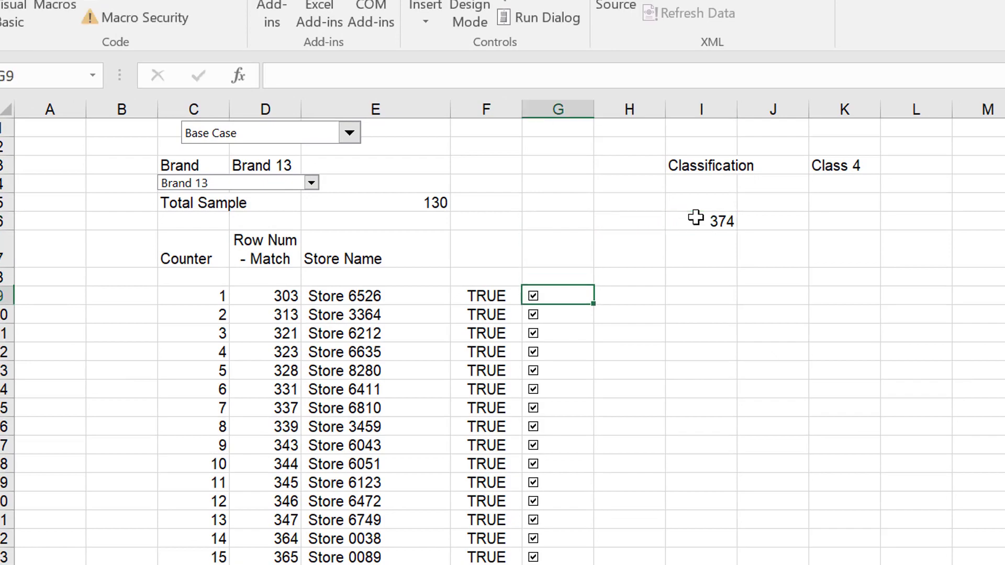
{"action": "key", "text": "Left"}
{"action": "key", "text": "ctrl+Down"}
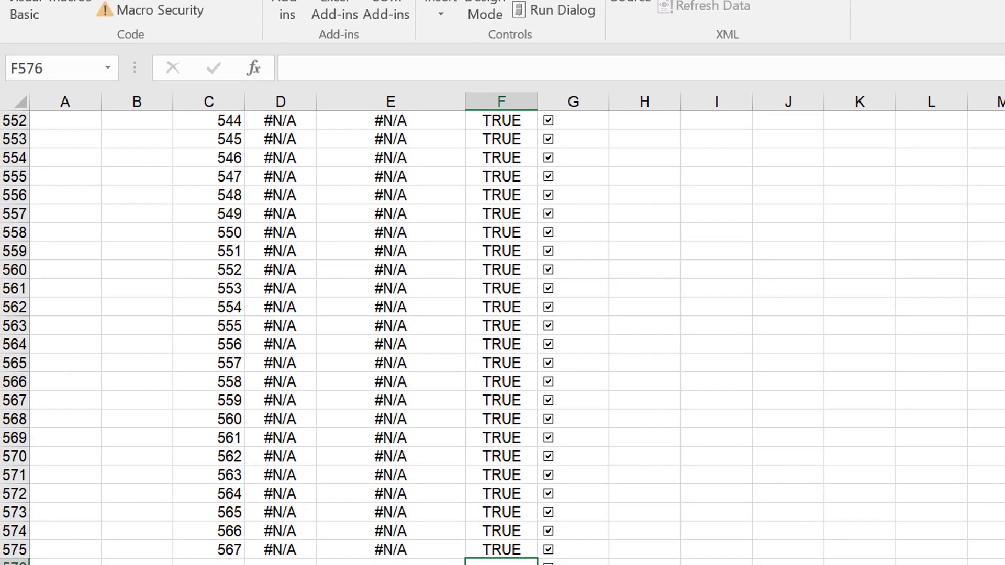
{"action": "right_click", "coordinate": [548, 563]}
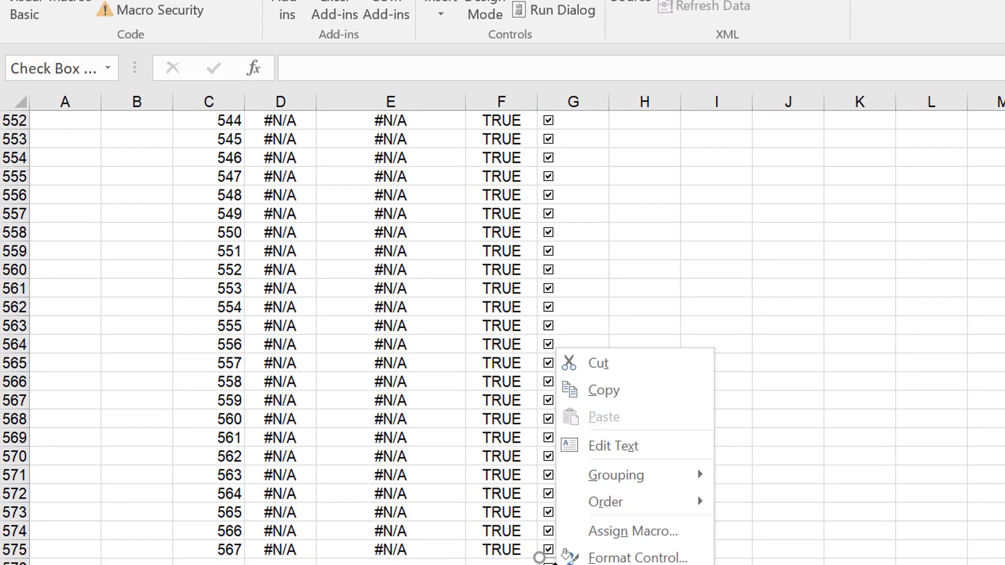
{"action": "left_click", "coordinate": [618, 532]}
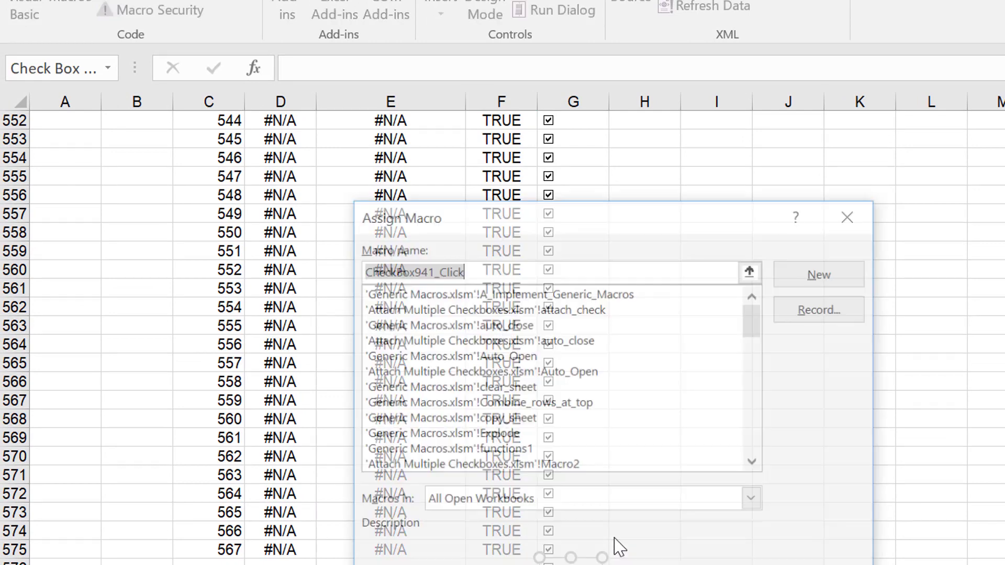
{"action": "key", "text": "Escape"}
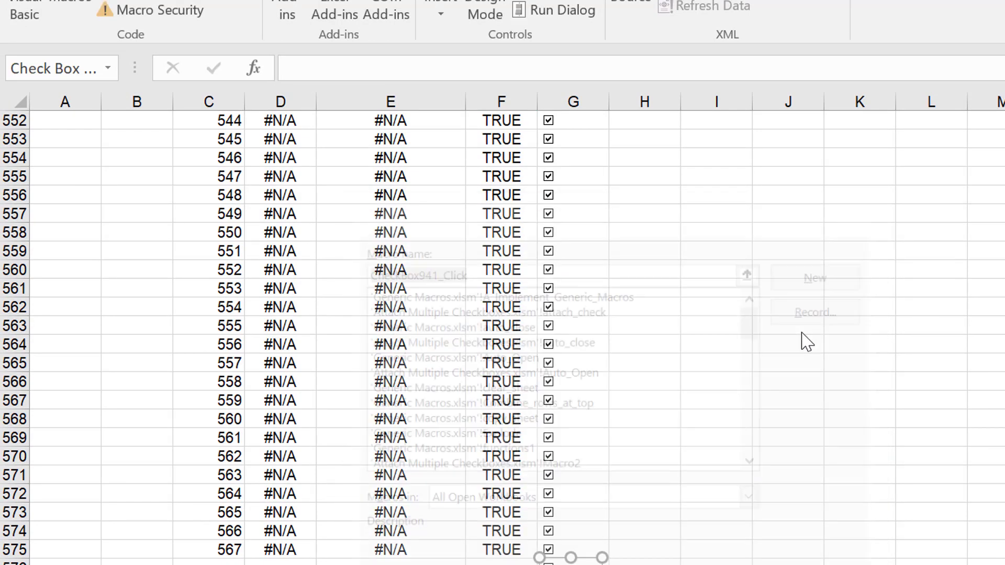
{"action": "left_click", "coordinate": [610, 341]}
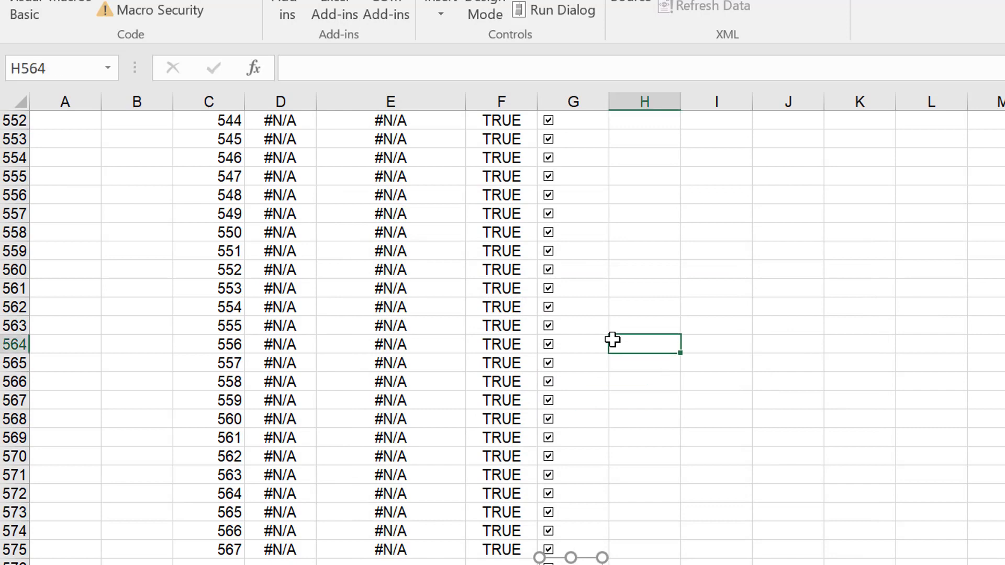
Examine the lower end of the check box column to find the last row containing a check box.
{"action": "key", "text": "Down"}
{"action": "key", "text": "Down"}
{"action": "key", "text": "Down"}
{"action": "key", "text": "Down"}
{"action": "key", "text": "Down"}
{"action": "key", "text": "Down"}
{"action": "key", "text": "Down"}
{"action": "key", "text": "Down"}
{"action": "key", "text": "Down"}
{"action": "key", "text": "Down"}
{"action": "key", "text": "Down"}
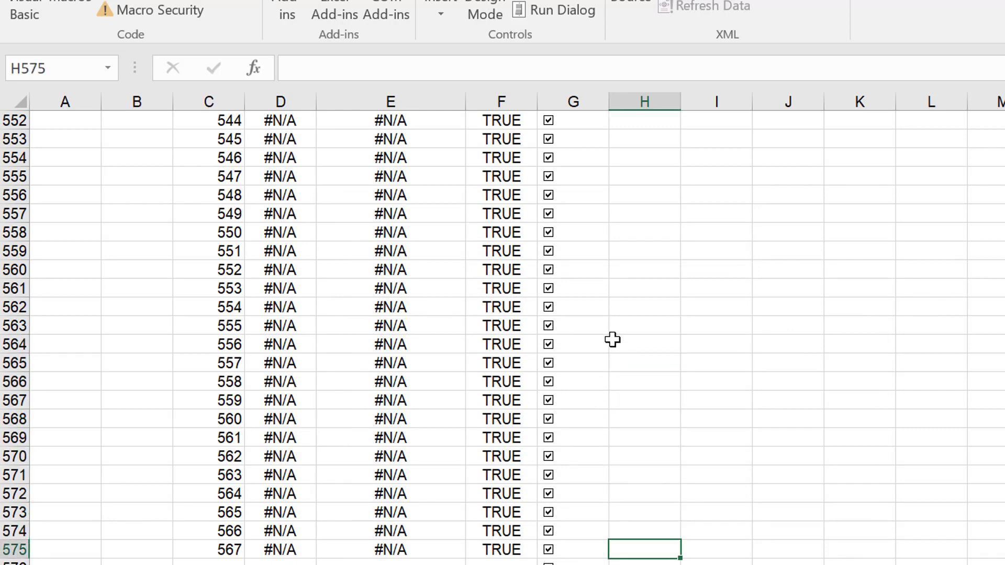
{"action": "key", "text": "Down"}
{"action": "key", "text": "Down"}
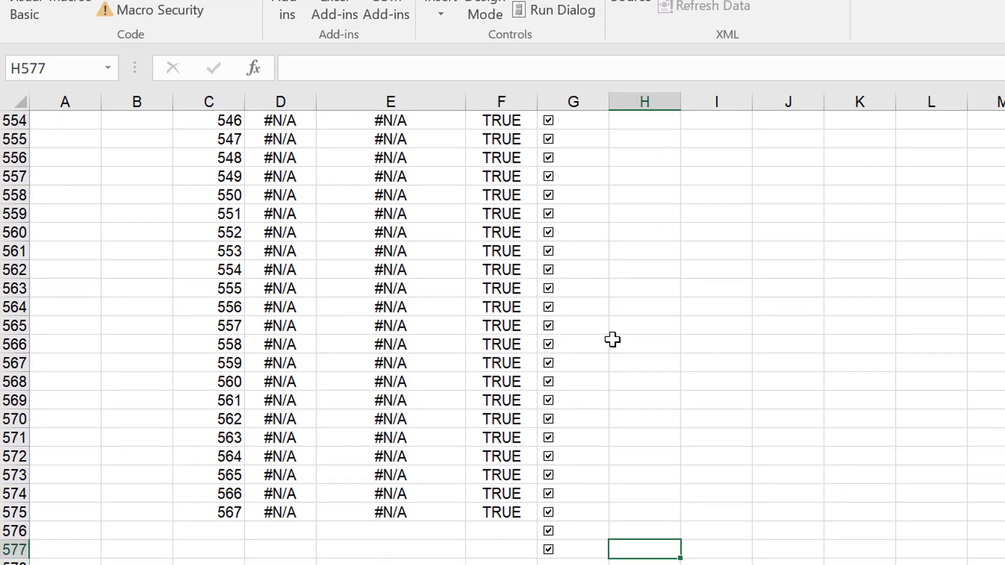
Record the last check box row number, 577, in cell J6 beside the existing 374.
{"action": "key", "text": "ctrl+Up"}
{"action": "key", "text": "Down"}
{"action": "key", "text": "Down"}
{"action": "key", "text": "Down"}
{"action": "key", "text": "Down"}
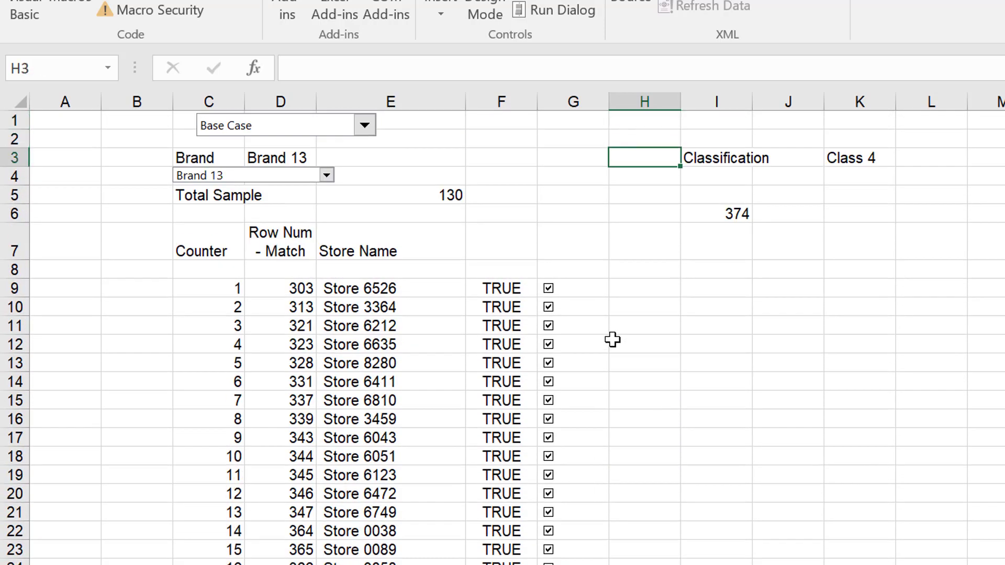
{"action": "key", "text": "Right"}
{"action": "key", "text": "Right"}
{"action": "key", "text": "Down"}
{"action": "type", "text": "5"}
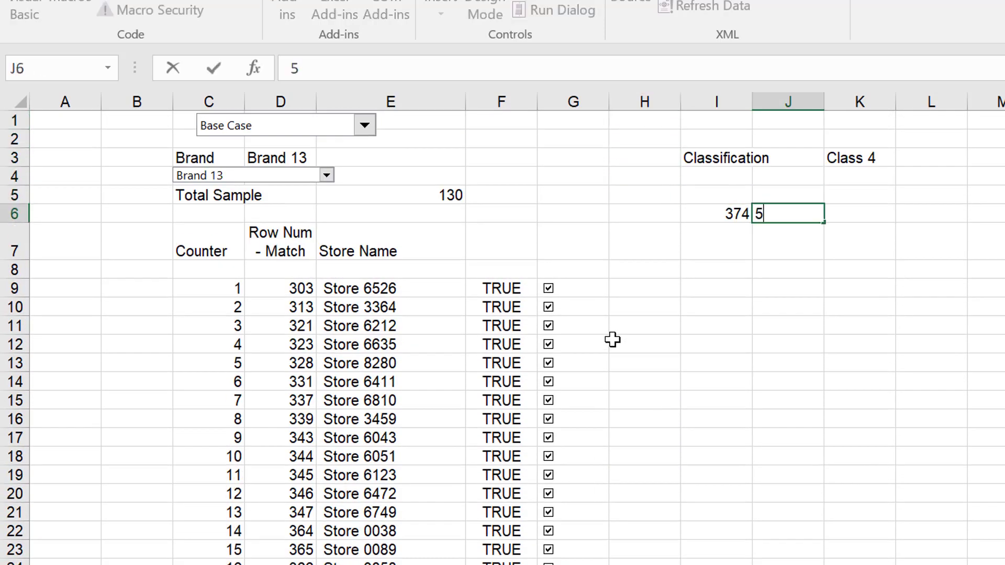
{"action": "key", "text": "Return"}
Launch the Attach Check Box macro form from cell G9 and set the start row to 9.
{"action": "key", "text": "Down"}
{"action": "key", "text": "Down"}
{"action": "key", "text": "Left"}
{"action": "key", "text": "Left"}
{"action": "key", "text": "Left"}
{"action": "key", "text": "Left"}
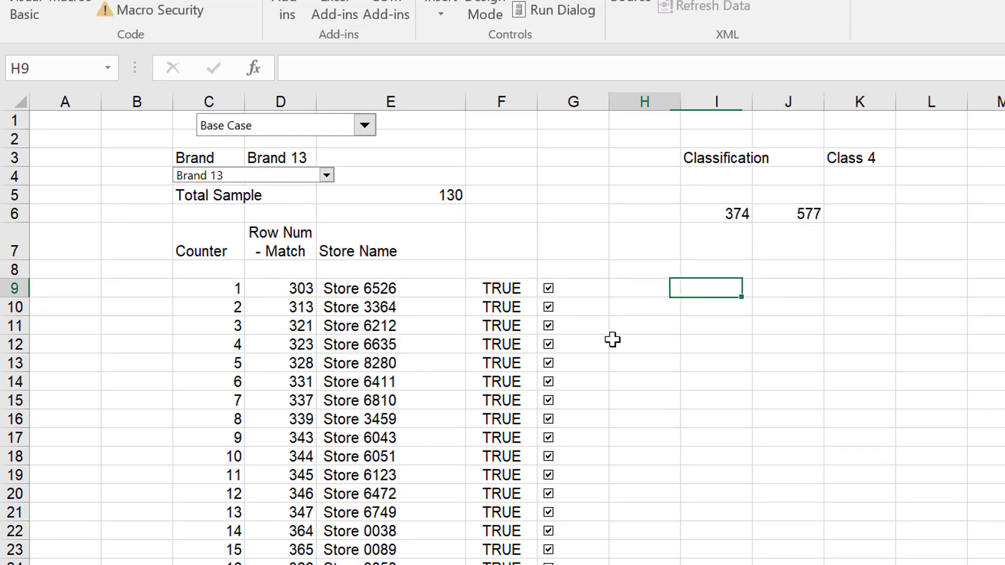
{"action": "key", "text": "Right"}
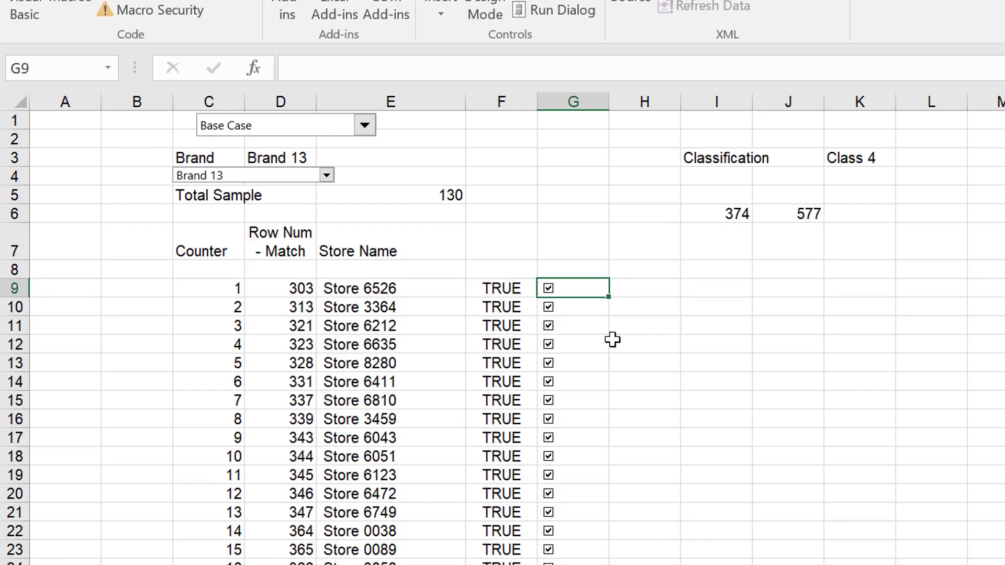
{"action": "key", "text": "ctrl+shift+e"}
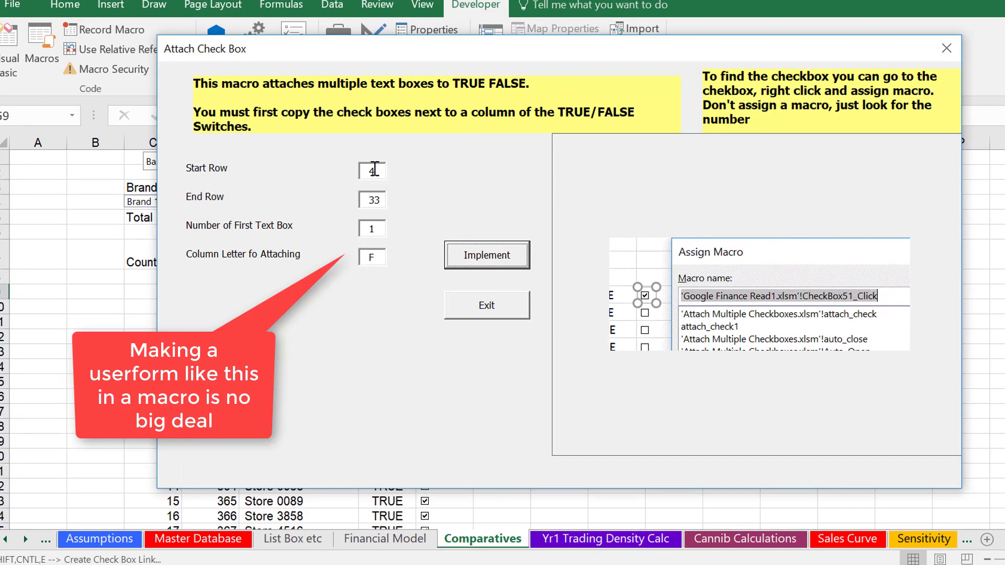
{"action": "left_click", "coordinate": [375, 171]}
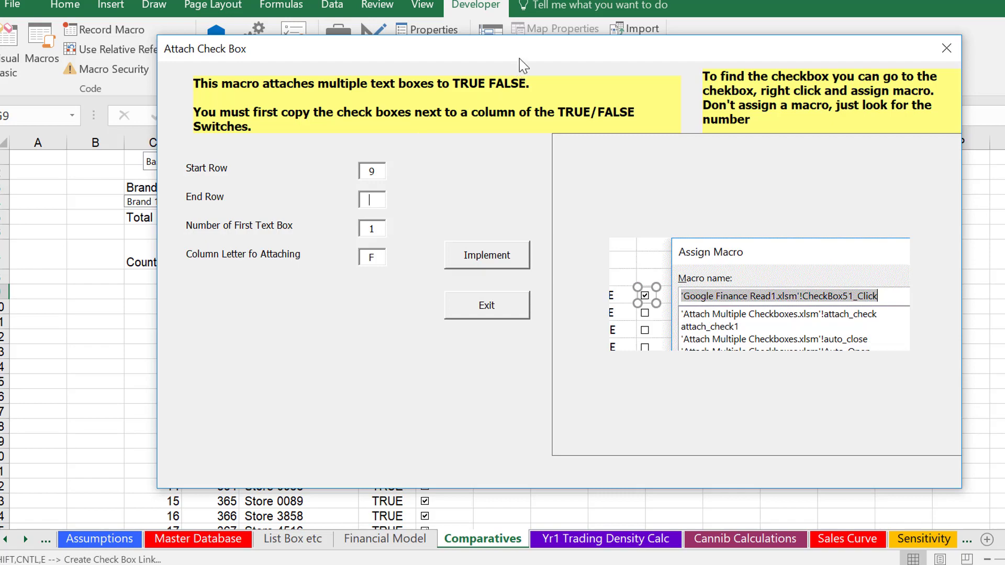
Set the end row to 577 and the first text box number to 375, and implement the attachment to column F.
{"action": "left_click_drag", "start_coordinate": [527, 57], "coordinate": [514, 279]}
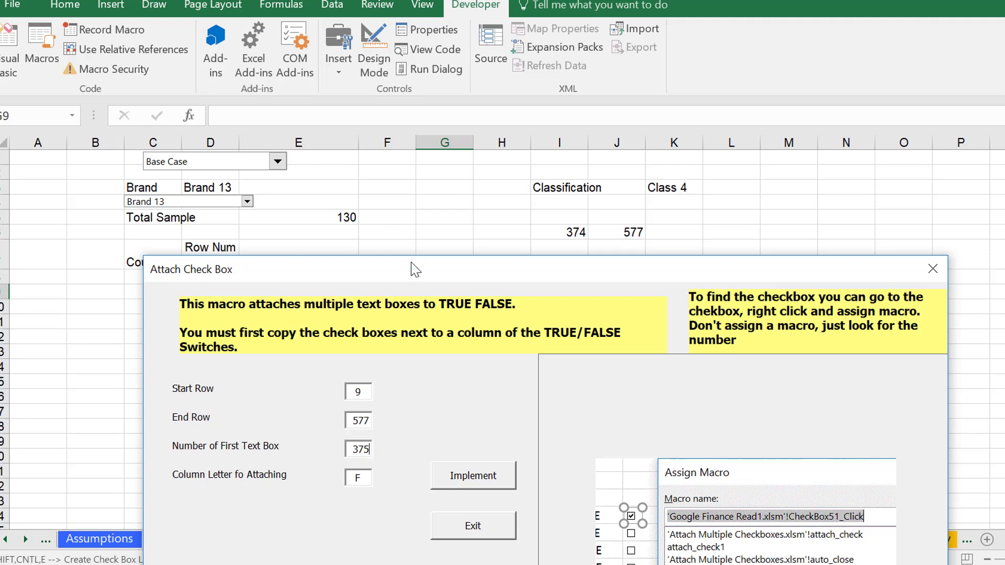
{"action": "left_click_drag", "start_coordinate": [415, 270], "coordinate": [436, 315]}
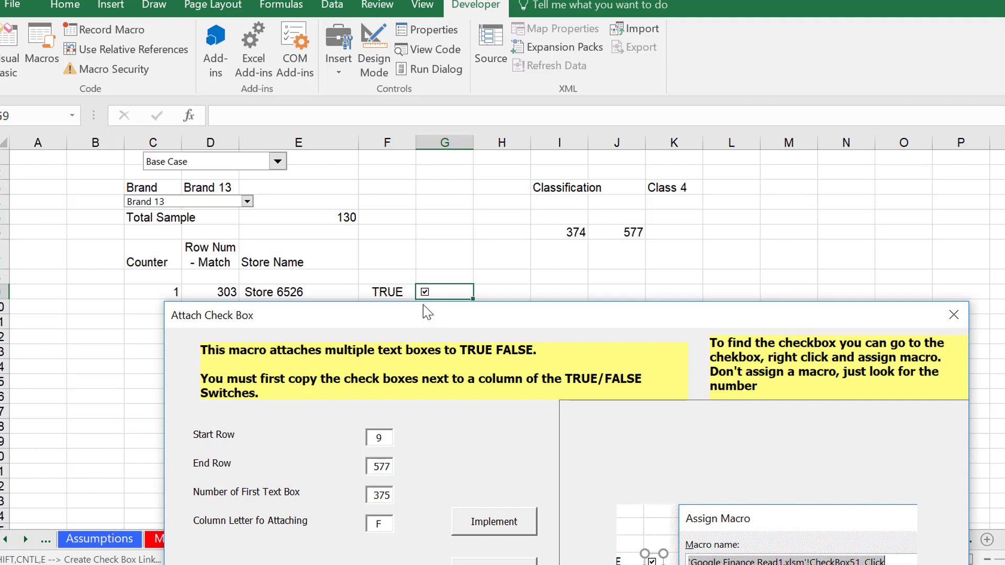
{"action": "left_click_drag", "start_coordinate": [428, 313], "coordinate": [641, 101]}
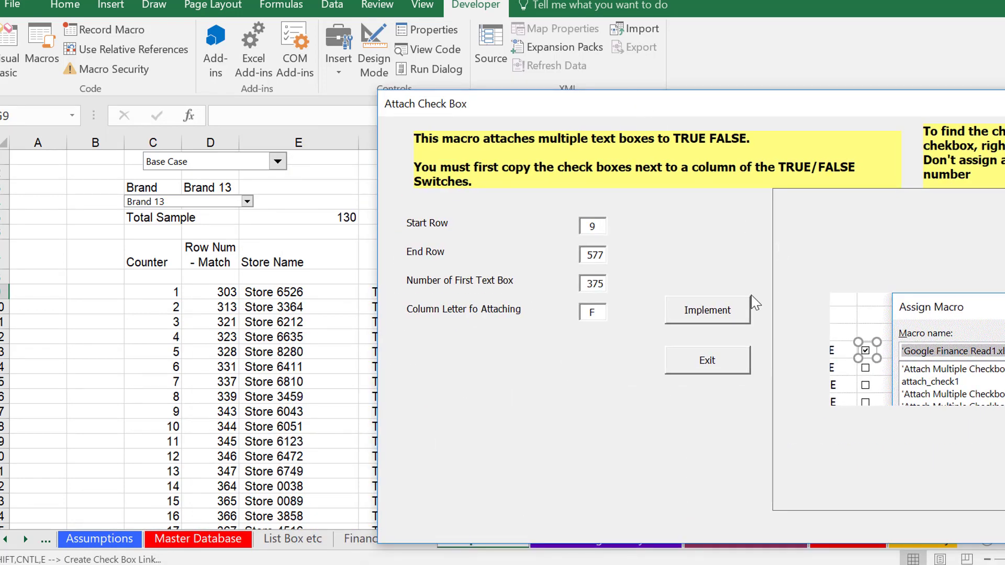
{"action": "left_click", "coordinate": [707, 310]}
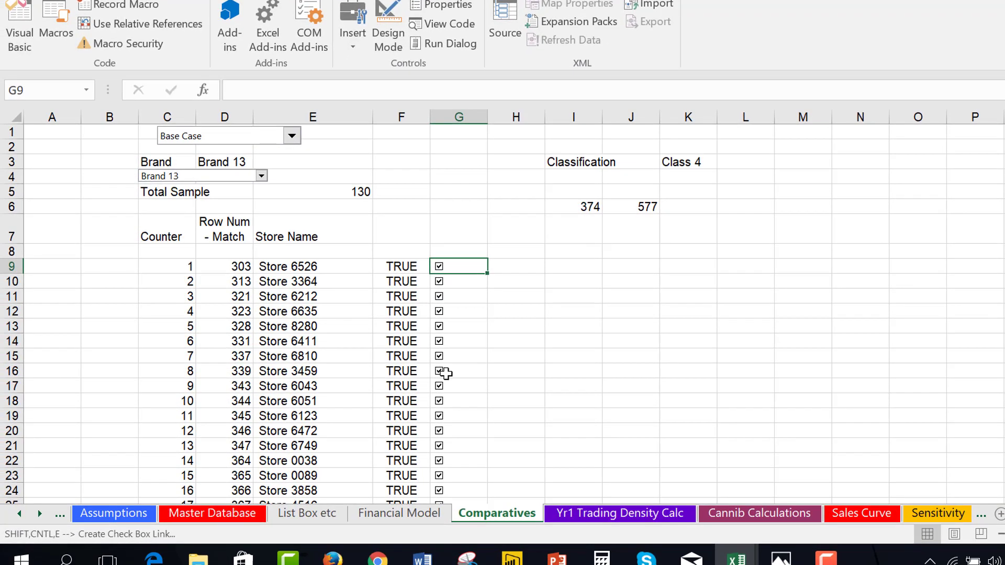
Test the links by clearing and re-ticking the check boxes in rows 12, 15 and 18.
{"action": "left_click", "coordinate": [445, 373]}
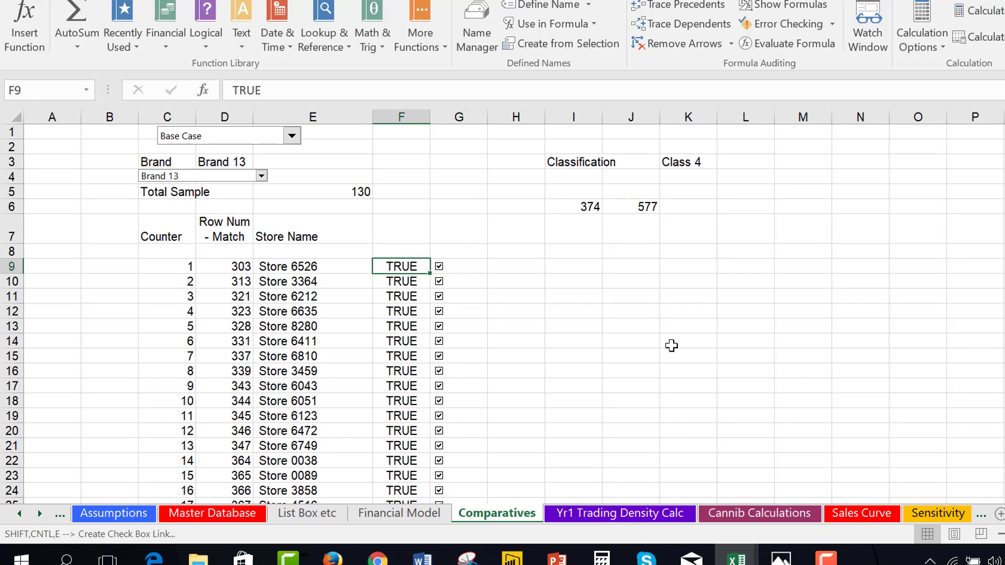
{"action": "left_click", "coordinate": [438, 313]}
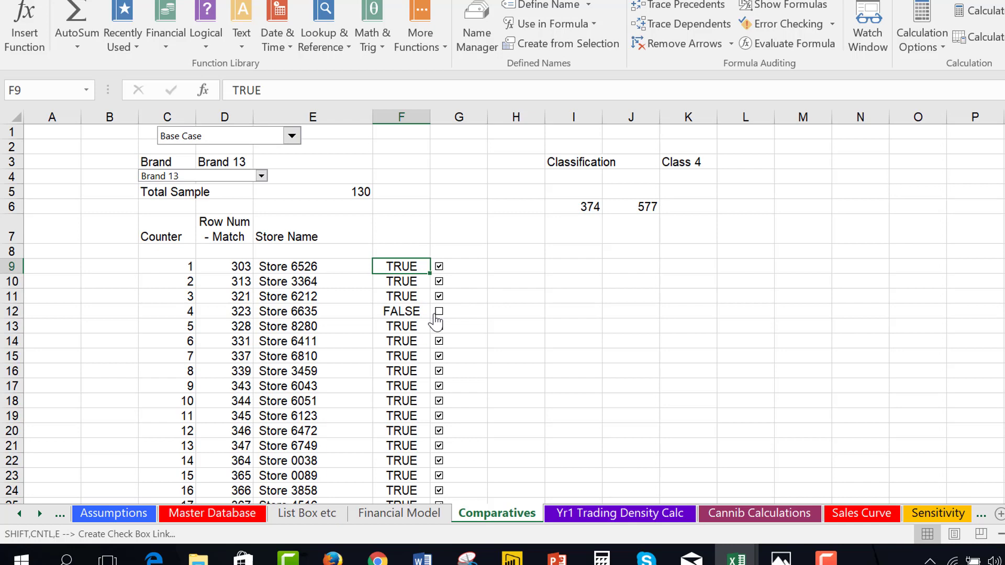
{"action": "left_click", "coordinate": [437, 314]}
{"action": "left_click", "coordinate": [439, 360]}
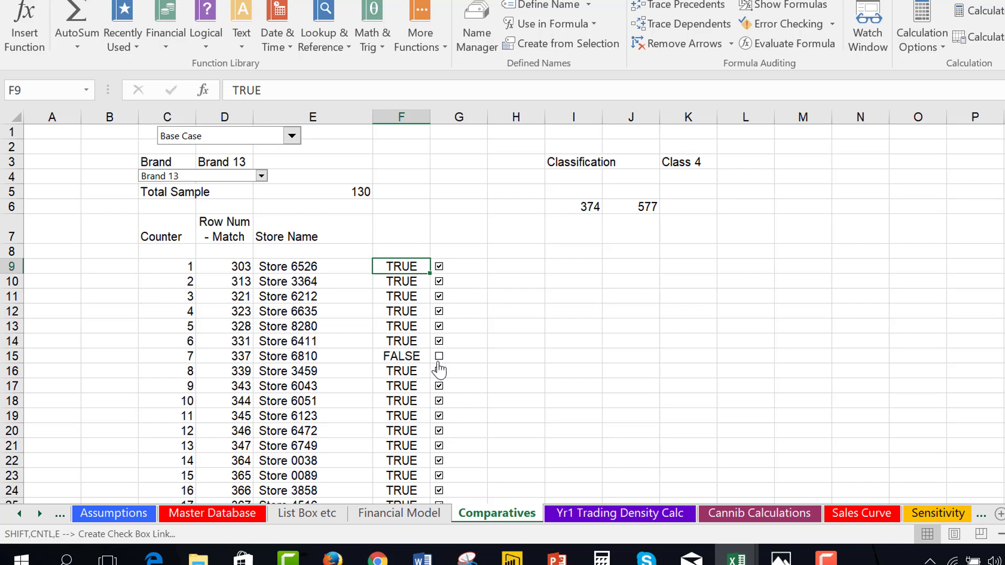
{"action": "left_click", "coordinate": [440, 402]}
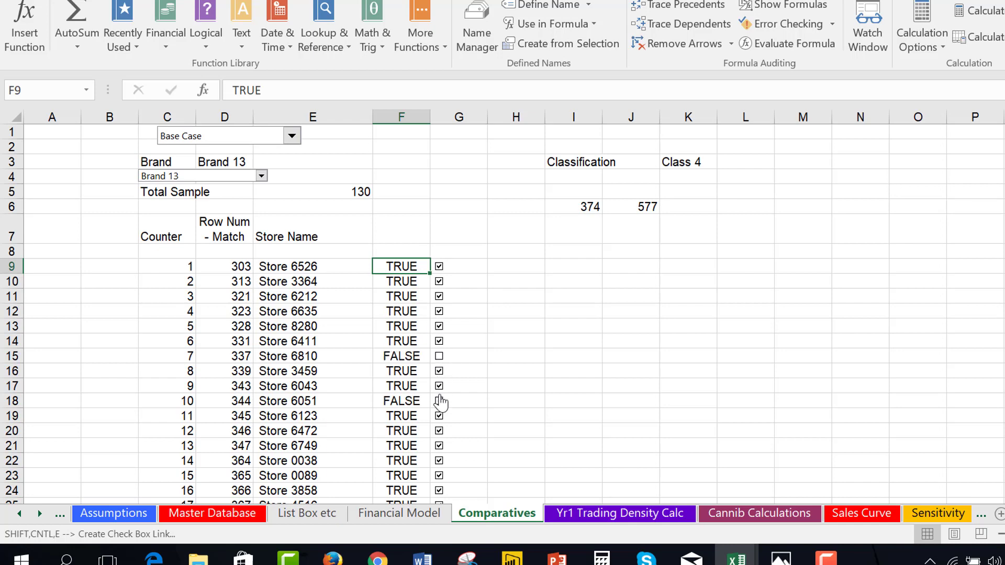
{"action": "left_click", "coordinate": [440, 359]}
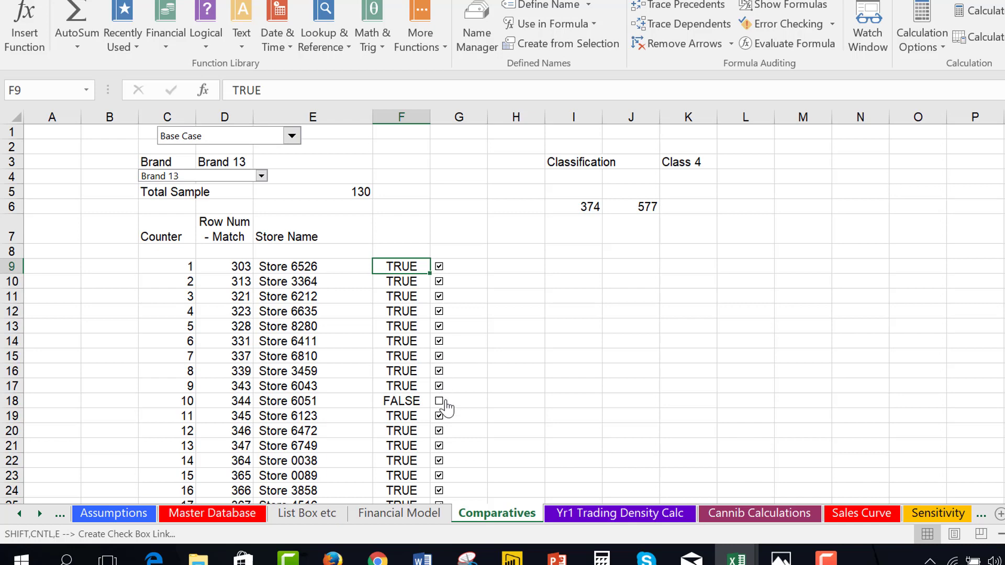
{"action": "left_click", "coordinate": [443, 403]}
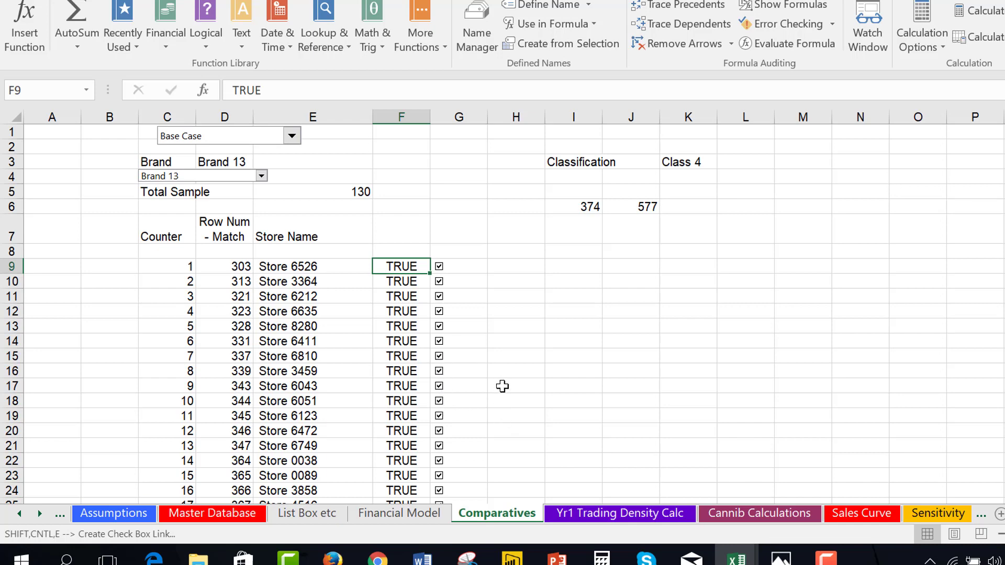
Clear and re-tick the row 21 check box to test its link to column F.
{"action": "key", "text": "Left"}
{"action": "key", "text": "Left"}
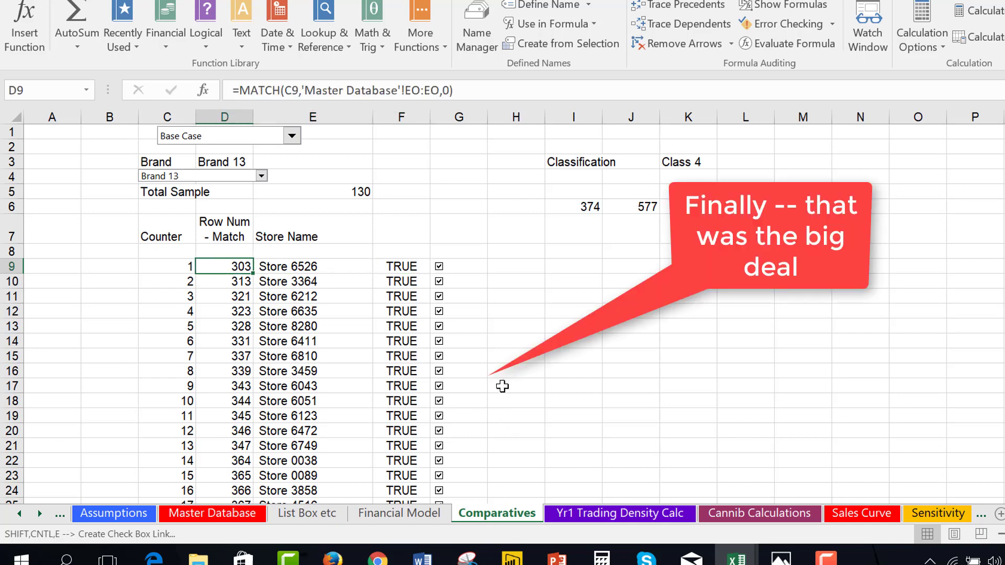
{"action": "key", "text": "Right"}
{"action": "key", "text": "Right"}
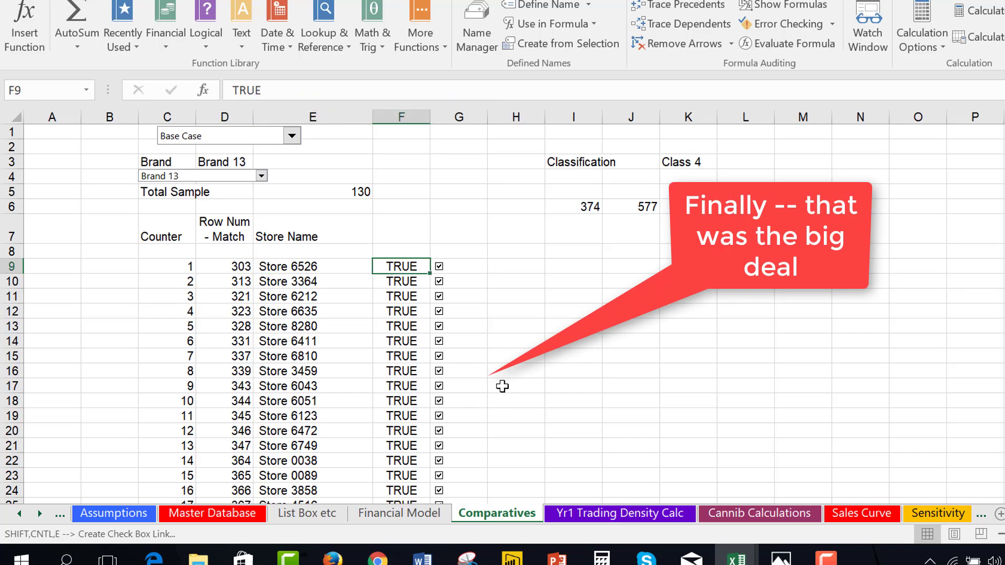
{"action": "left_click", "coordinate": [438, 449]}
{"action": "left_click", "coordinate": [437, 453]}
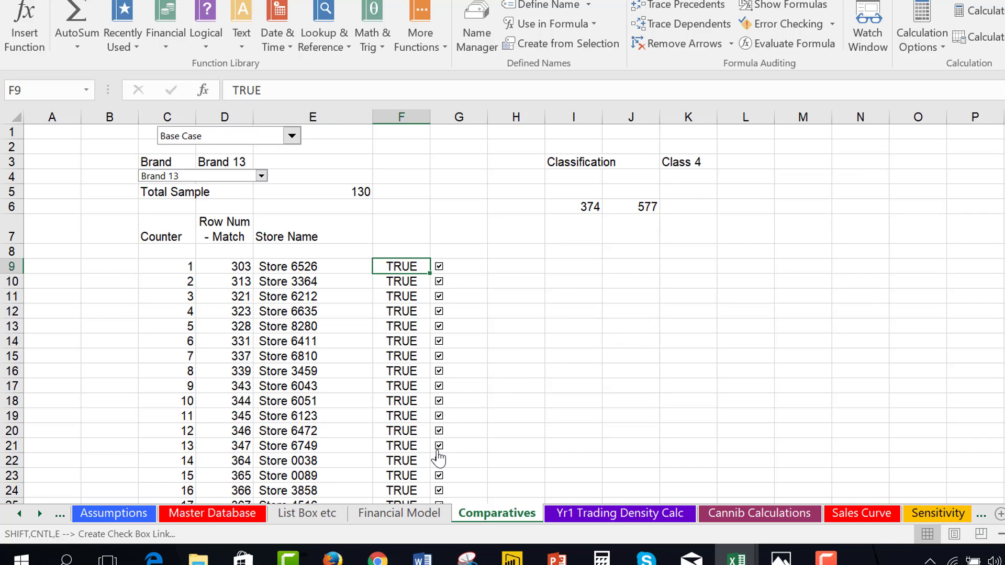
Go further down the store list and toggle a check box there off and on to test its link.
{"action": "left_click", "coordinate": [546, 453]}
{"action": "key", "text": "Down"}
{"action": "key", "text": "Down"}
{"action": "key", "text": "Down"}
{"action": "key", "text": "Down"}
{"action": "key", "text": "Down"}
{"action": "key", "text": "Down"}
{"action": "key", "text": "Down"}
{"action": "key", "text": "Down"}
{"action": "key", "text": "Down"}
{"action": "key", "text": "Down"}
{"action": "key", "text": "Down"}
{"action": "key", "text": "Down"}
{"action": "key", "text": "Down"}
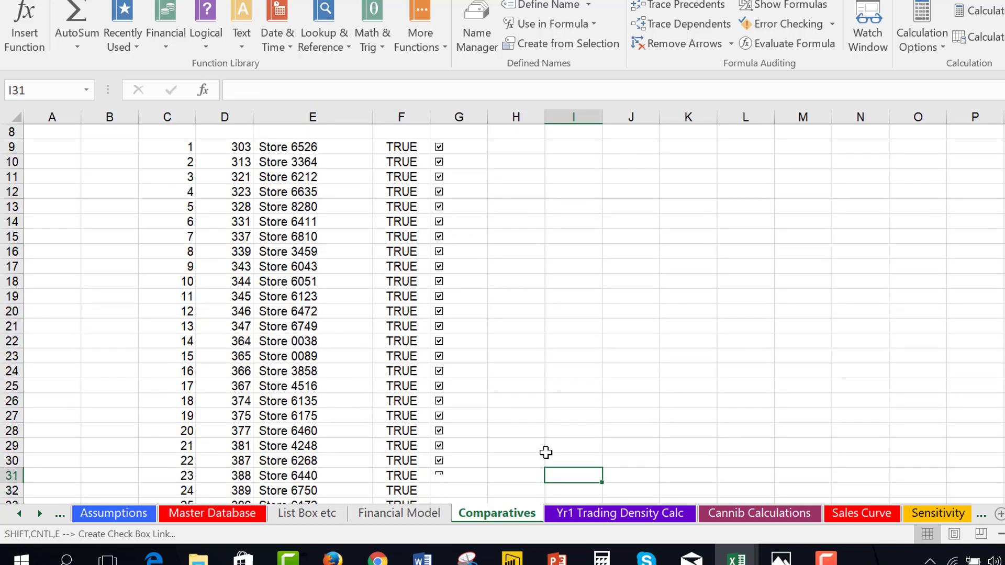
{"action": "left_click", "coordinate": [441, 450]}
{"action": "left_click", "coordinate": [441, 450]}
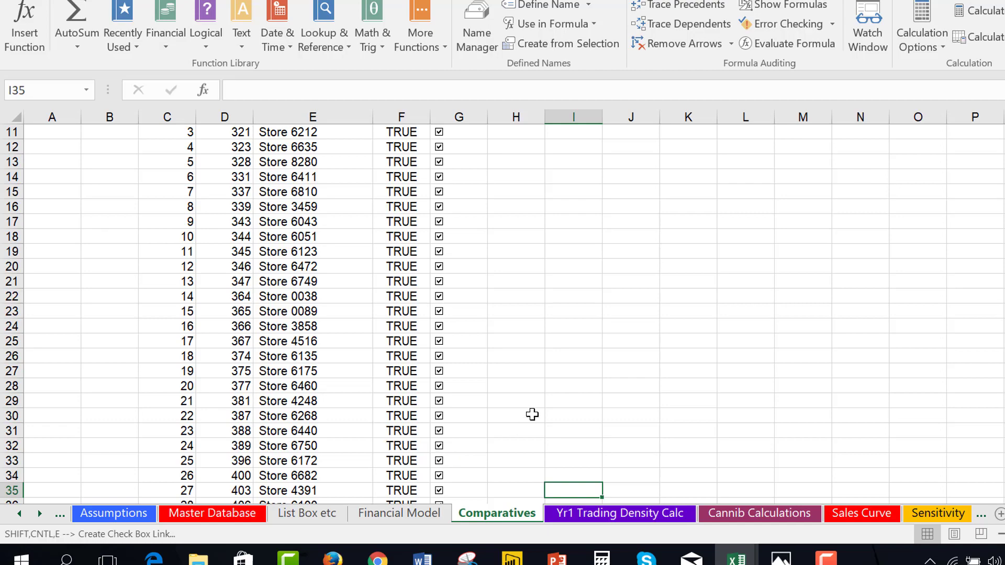
Examine the TRUE/FALSE switches and check boxes in the lower rows, and return to the start of the list.
{"action": "key", "text": "Page_Down"}
{"action": "key", "text": "Page_Down"}
{"action": "key", "text": "Page_Down"}
{"action": "key", "text": "Page_Up"}
{"action": "key", "text": "Page_Up"}
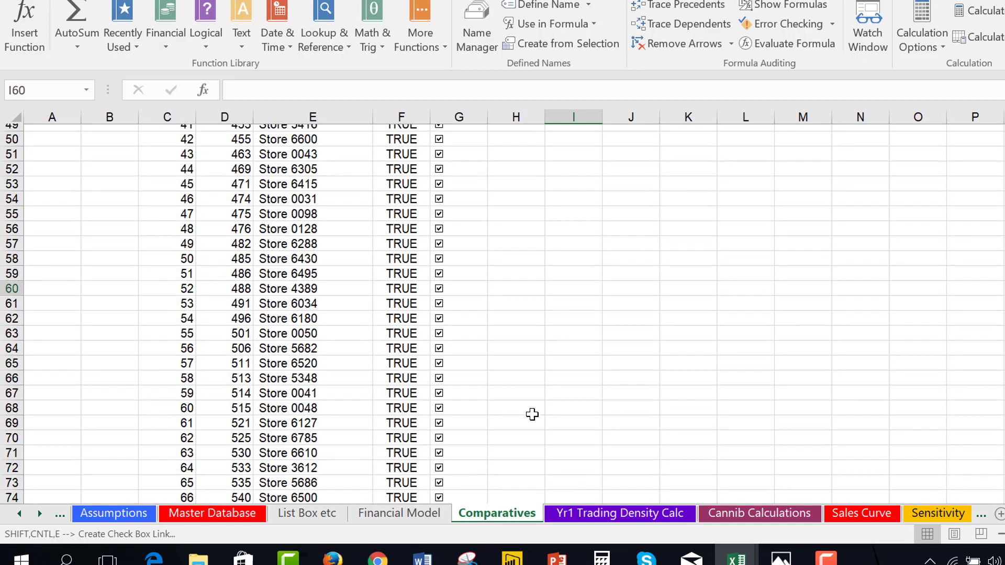
{"action": "key", "text": "Page_Up"}
{"action": "key", "text": "Page_Up"}
{"action": "key", "text": "Left"}
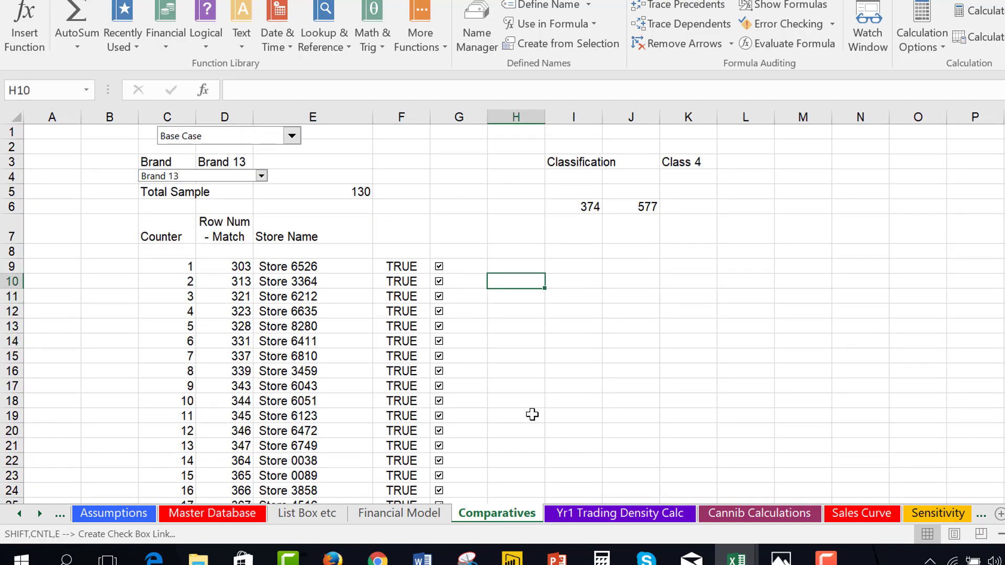
Name the TRUE/FALSE switch range F9:F577 as switches1.
{"action": "key", "text": "Up"}
{"action": "key", "text": "Up"}
{"action": "key", "text": "Left"}
{"action": "key", "text": "Up"}
{"action": "key", "text": "Left"}
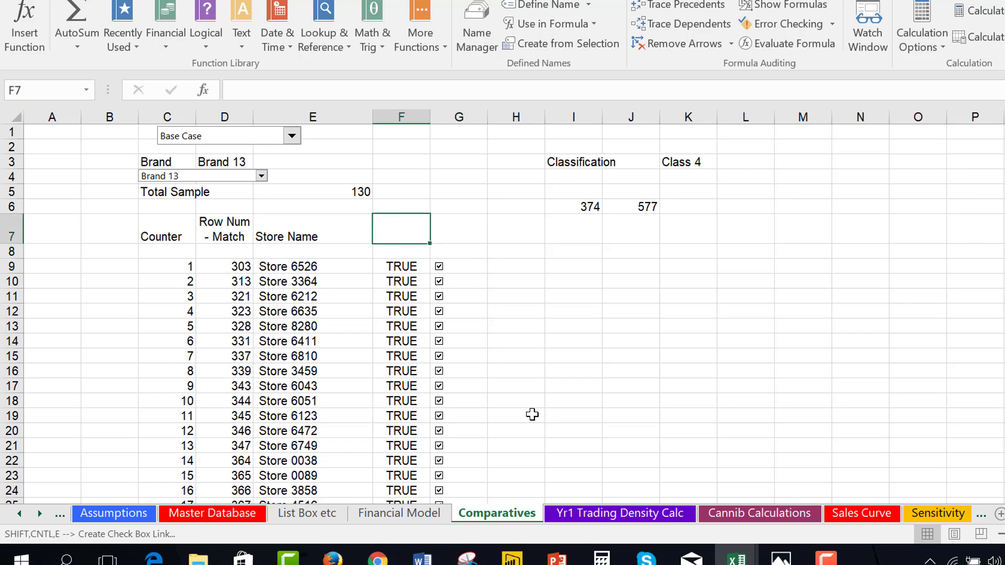
{"action": "key", "text": "Down"}
{"action": "key", "text": "Down"}
{"action": "key", "text": "ctrl+shift+Down"}
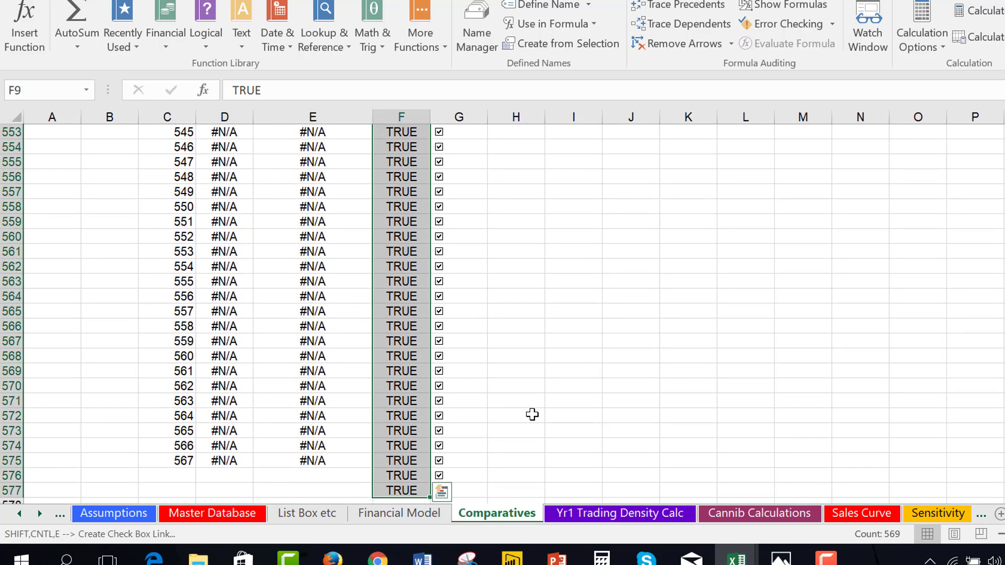
{"action": "left_click", "coordinate": [46, 95]}
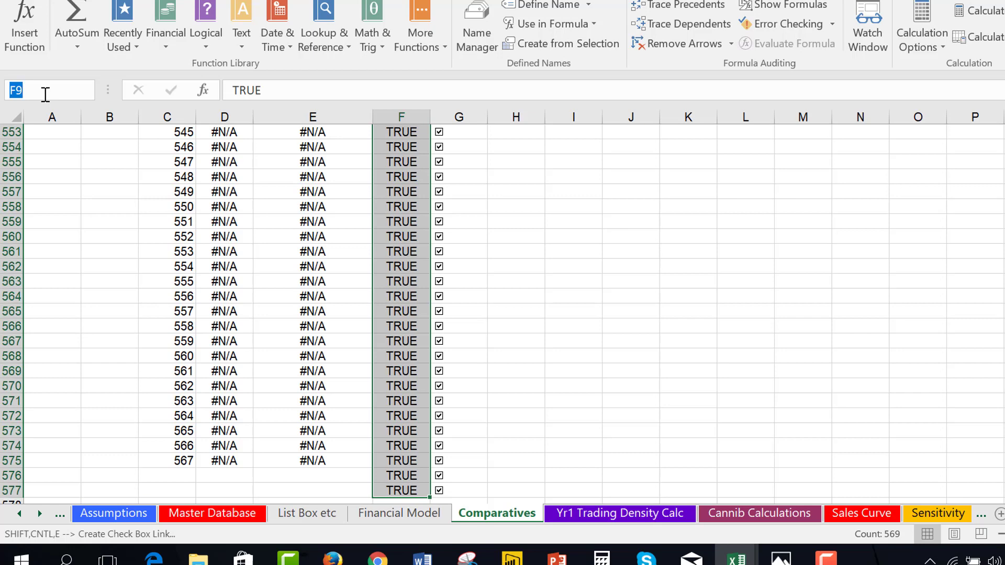
{"action": "type", "text": "switches1"}
{"action": "key", "text": "Return"}
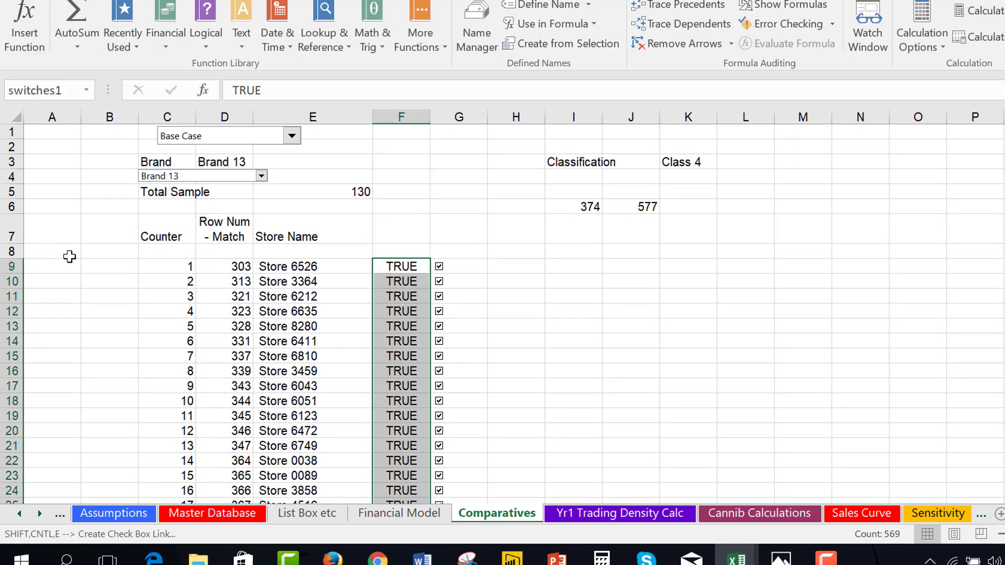
{"action": "key", "text": "shift+BackSpace"}
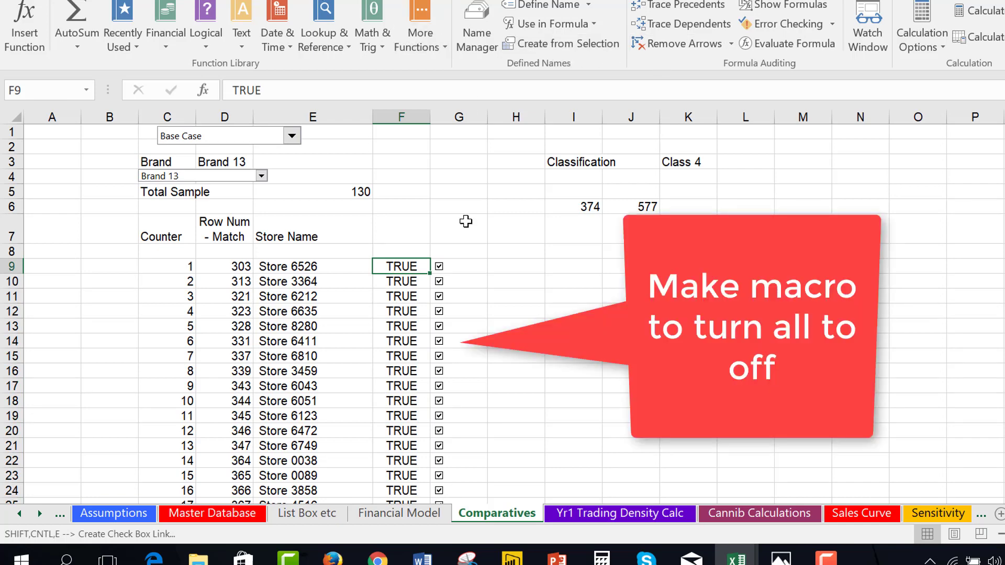
Create a new macro named switch1_false.
{"action": "key", "text": "alt+F8"}
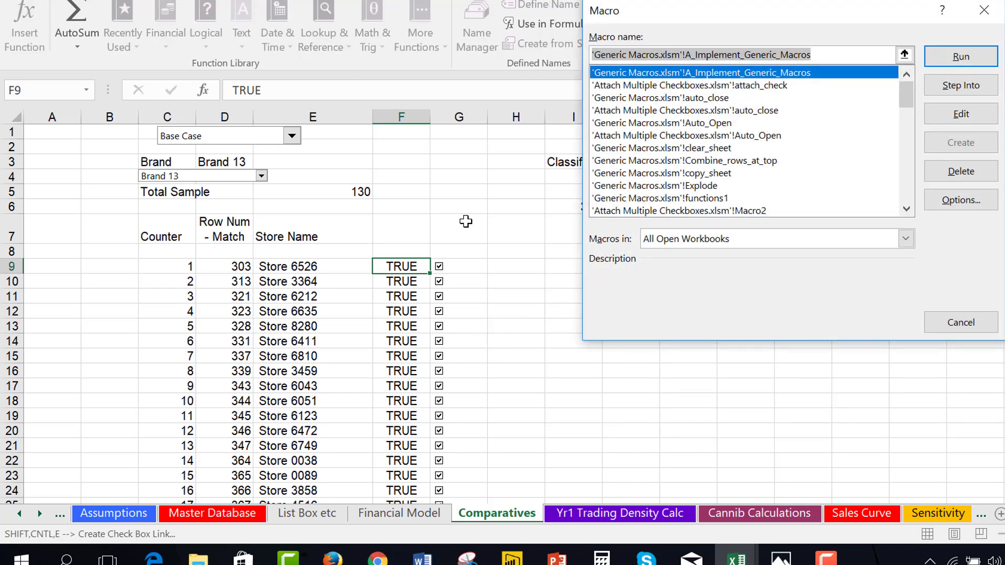
{"action": "type", "text": "switch"}
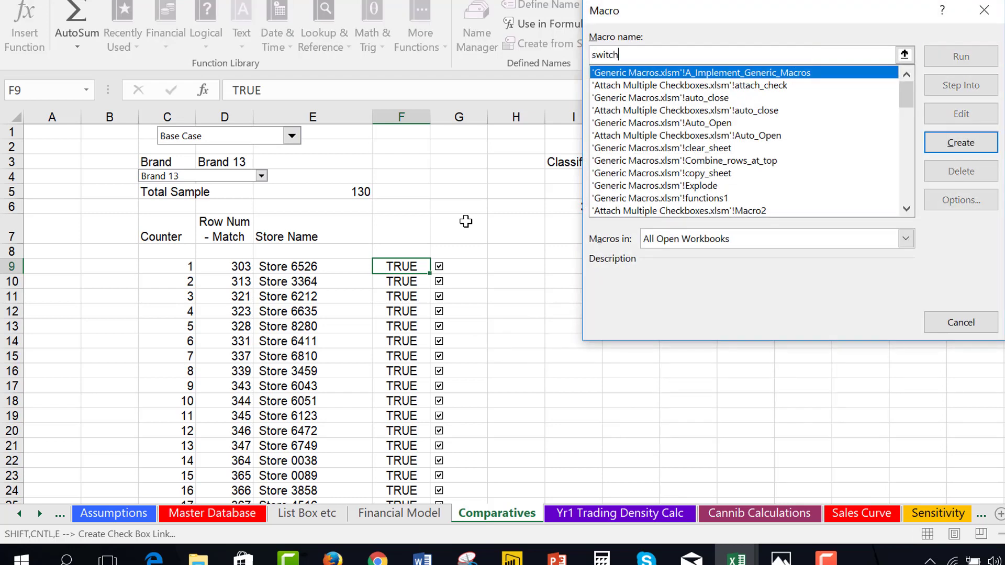
{"action": "type", "text": "1_false"}
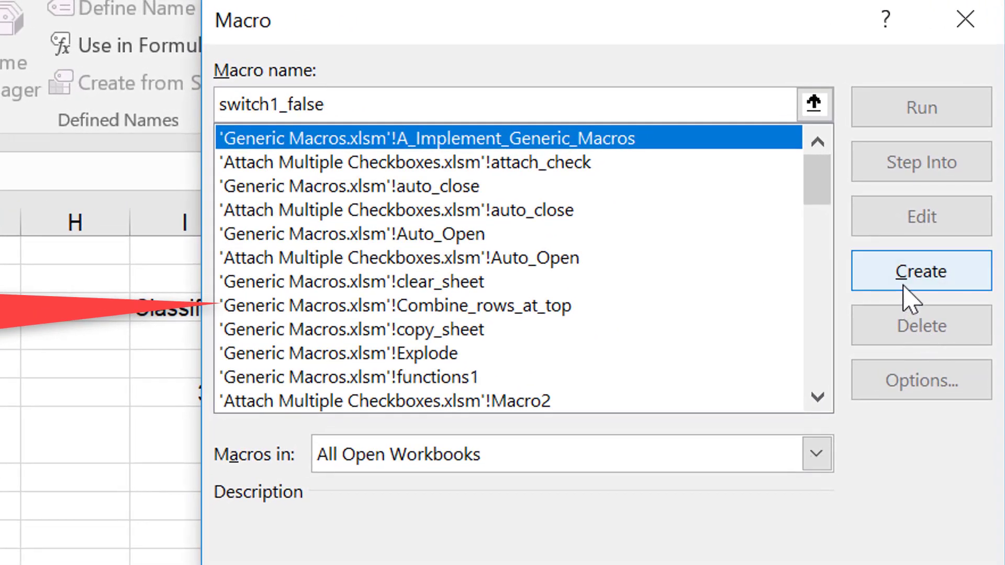
{"action": "left_click", "coordinate": [908, 287]}
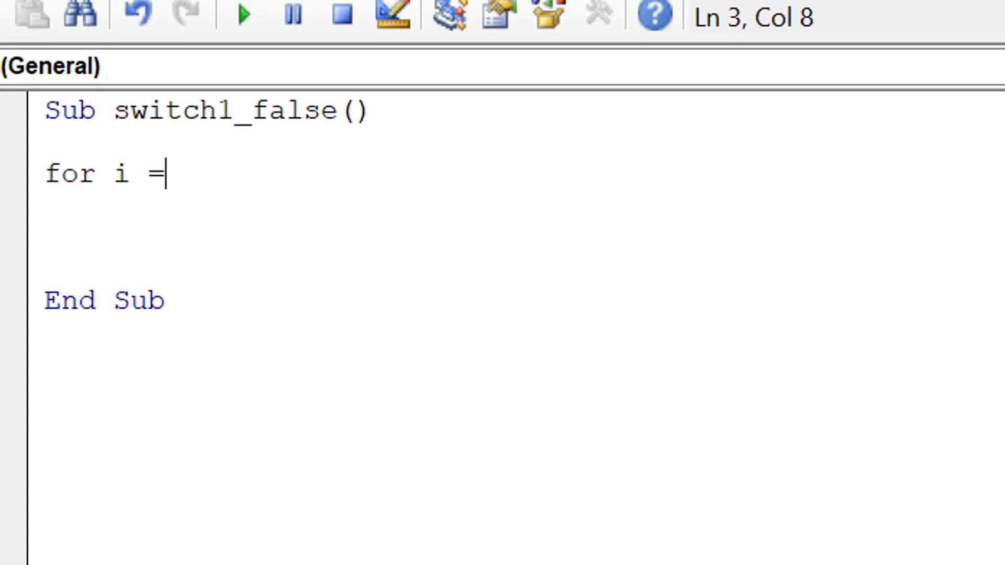
Write the loop header For i = 1 To Range("switch1").Count in the macro, followed by an indented line for its body.
{"action": "type", "text": "1 to"}
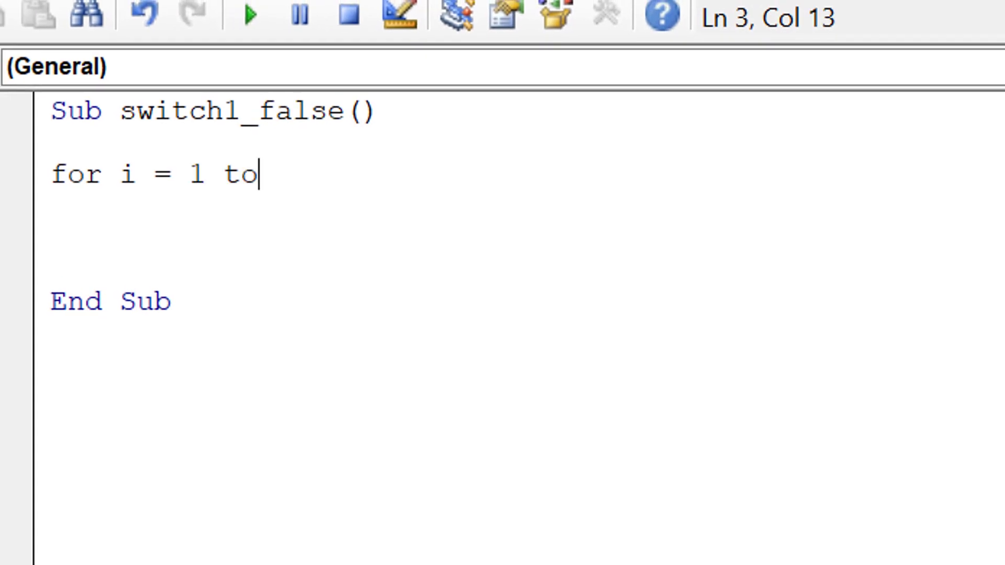
{"action": "type", "text": " rang"}
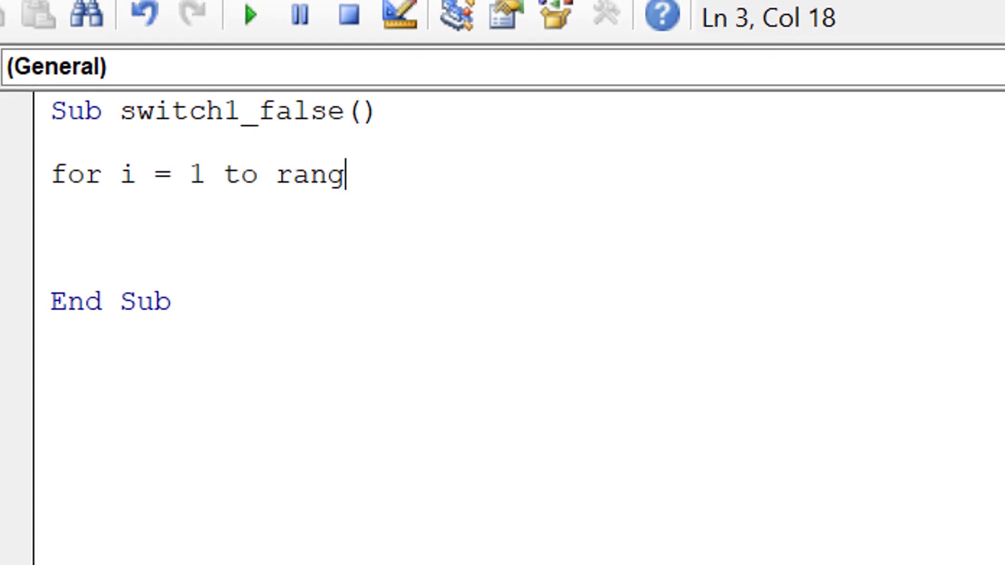
{"action": "type", "text": "e(\"sw"}
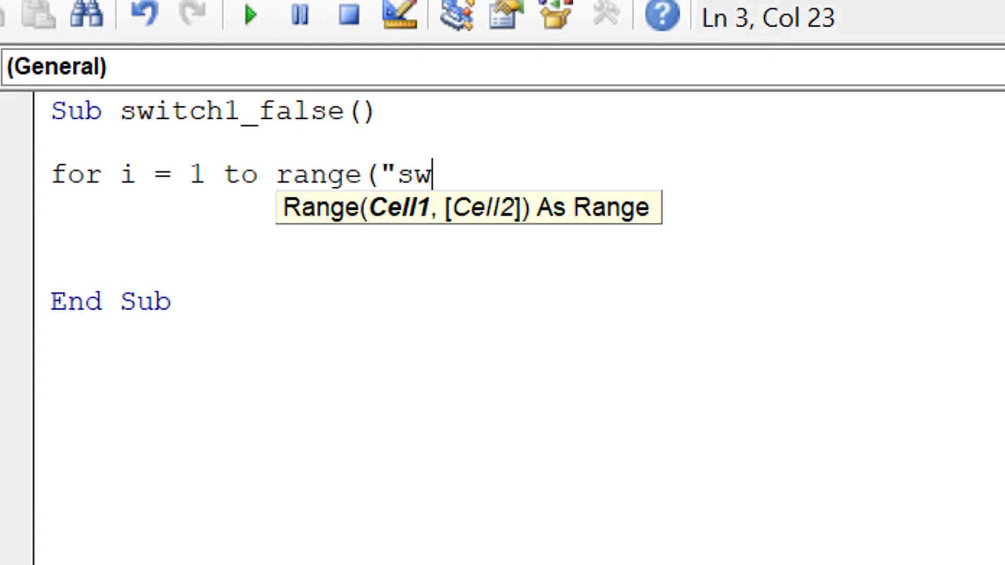
{"action": "type", "text": "itch1"}
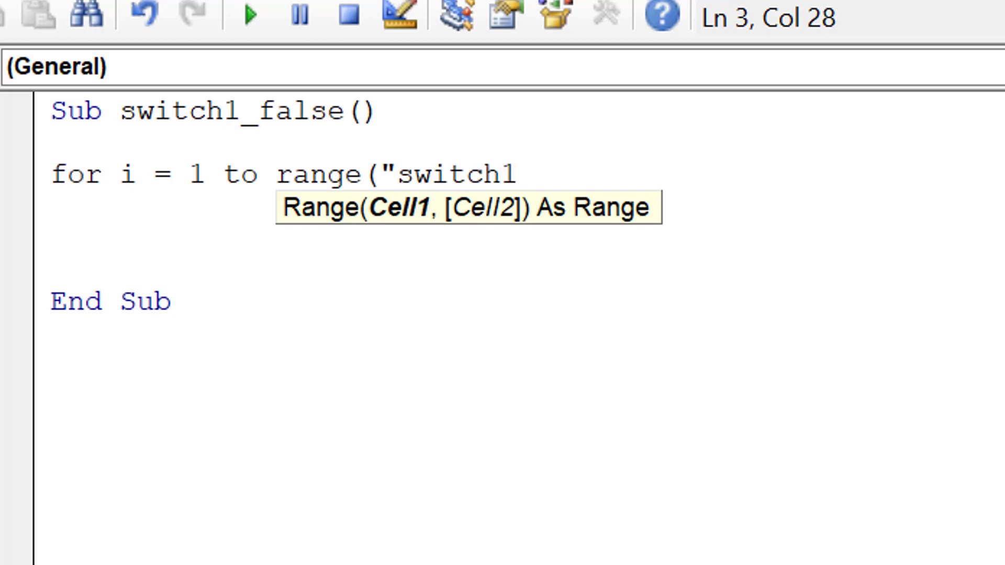
{"action": "type", "text": "\").cou"}
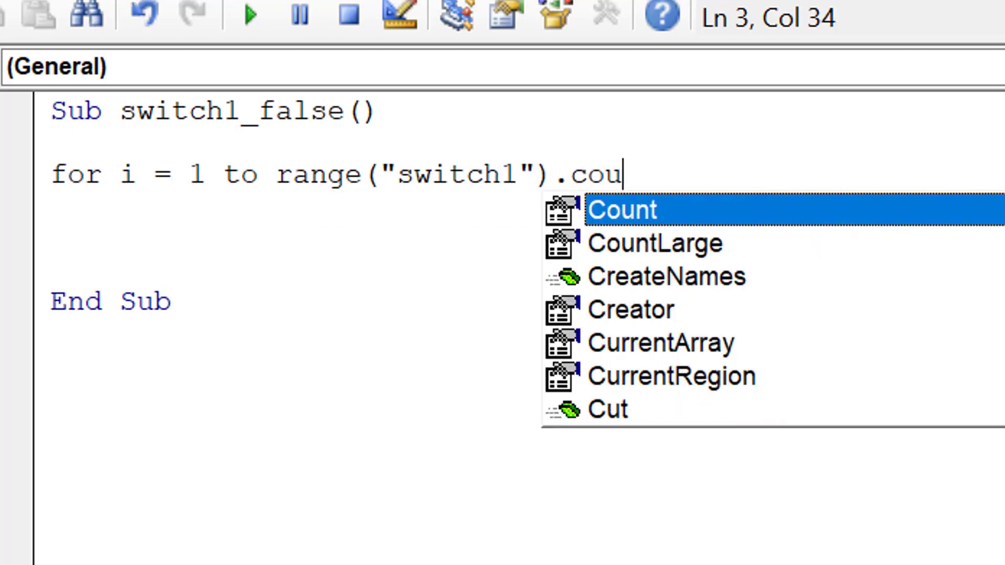
{"action": "type", "text": "nt"}
{"action": "key", "text": "Return"}
{"action": "key", "text": "Return"}
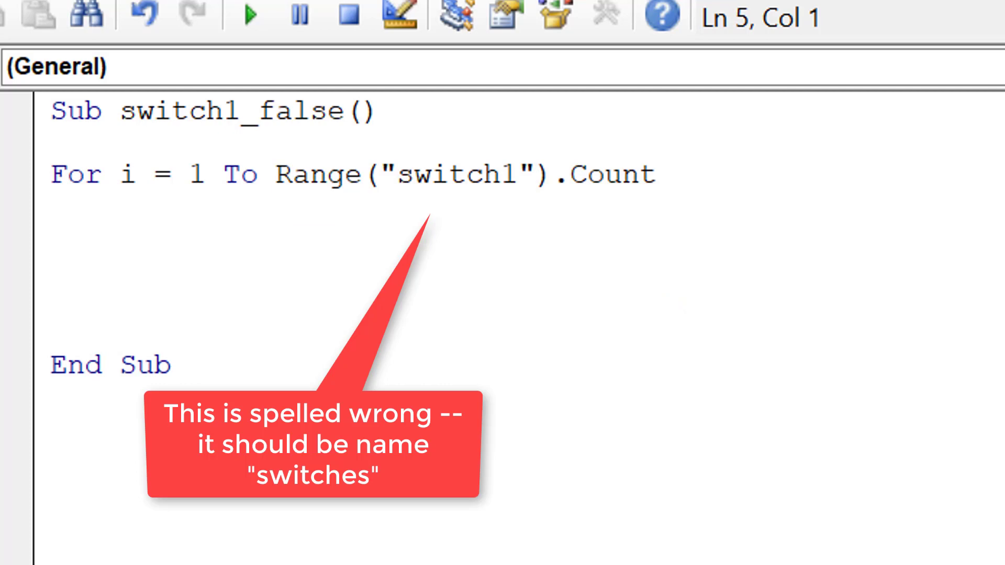
{"action": "key", "text": "Tab"}
{"action": "type", "text": "range"}
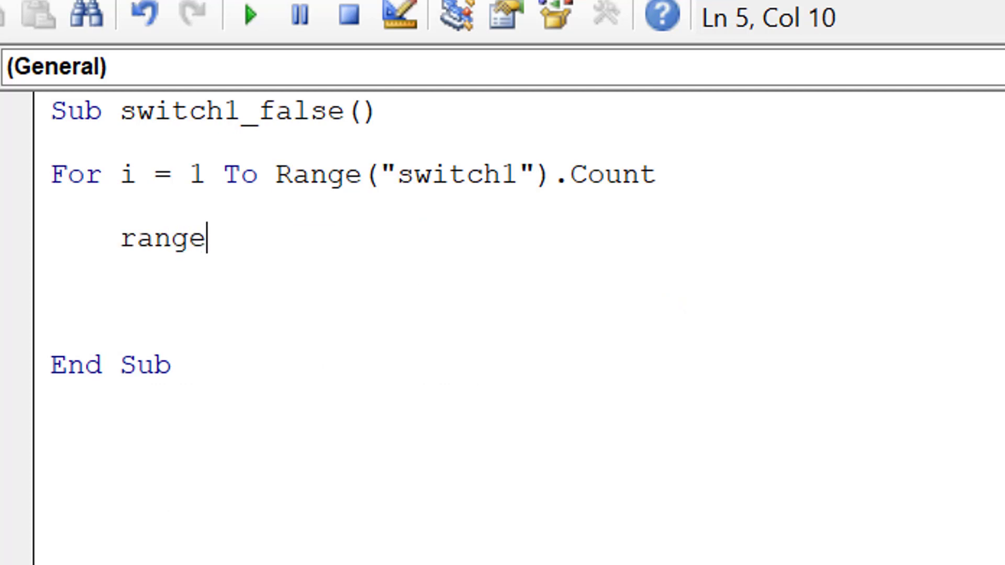
{"action": "key", "text": "BackSpace"}
{"action": "key", "text": "BackSpace"}
{"action": "key", "text": "BackSpace"}
{"action": "key", "text": "BackSpace"}
{"action": "key", "text": "BackSpace"}
Write the loop body statement Cells(i, 1).Range("switch1") = False.
{"action": "type", "text": "cel"}
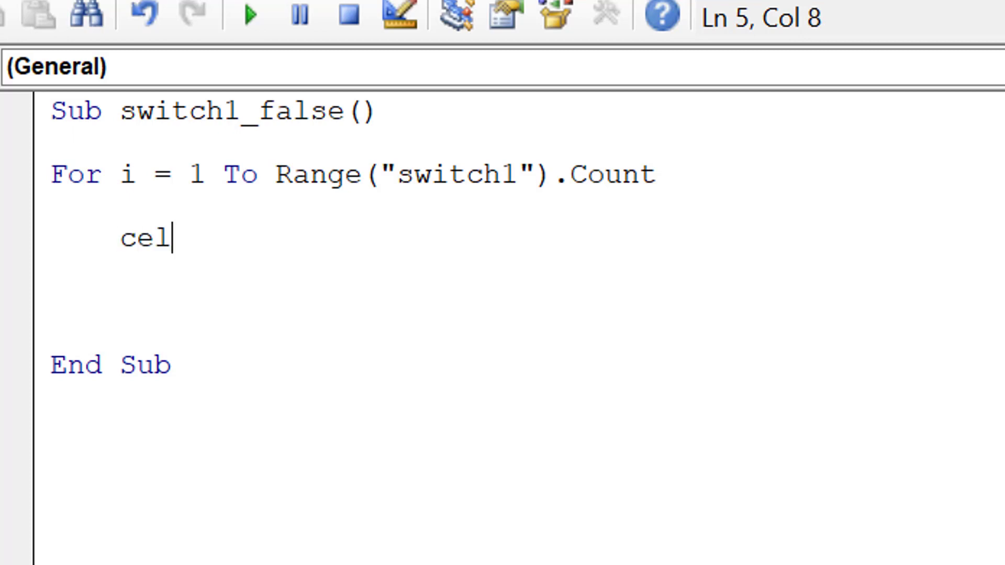
{"action": "type", "text": "ls("}
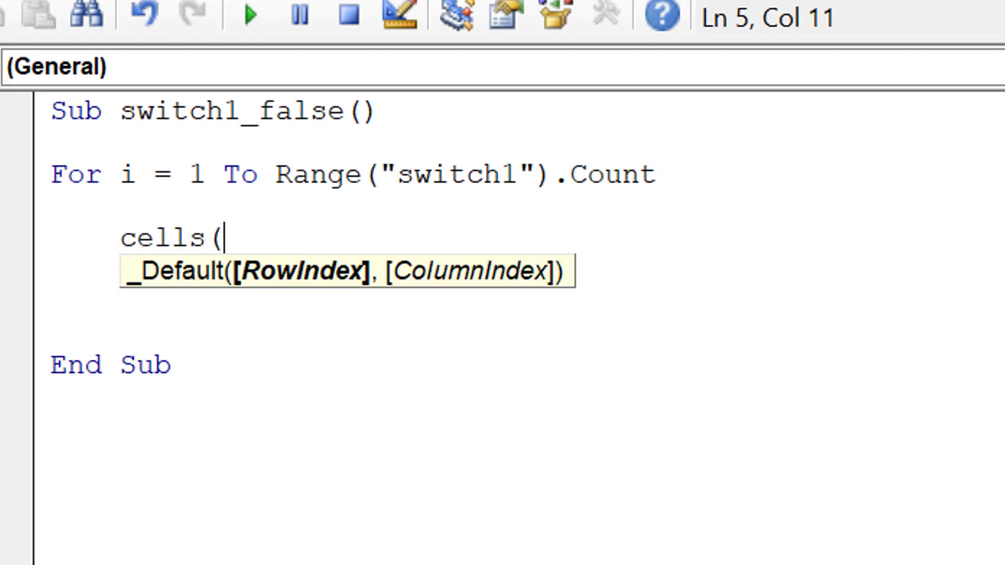
{"action": "type", "text": "i,"}
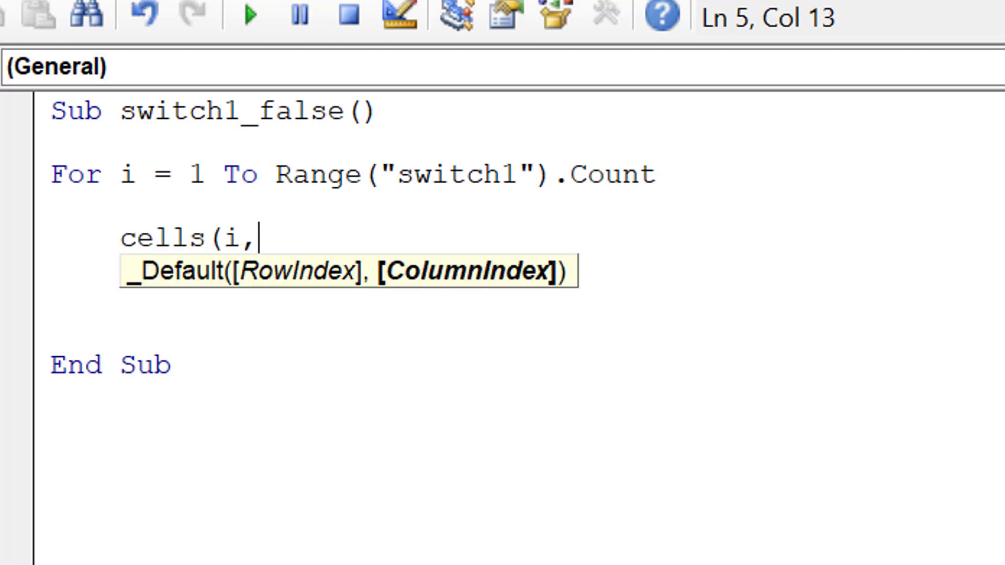
{"action": "type", "text": "1("}
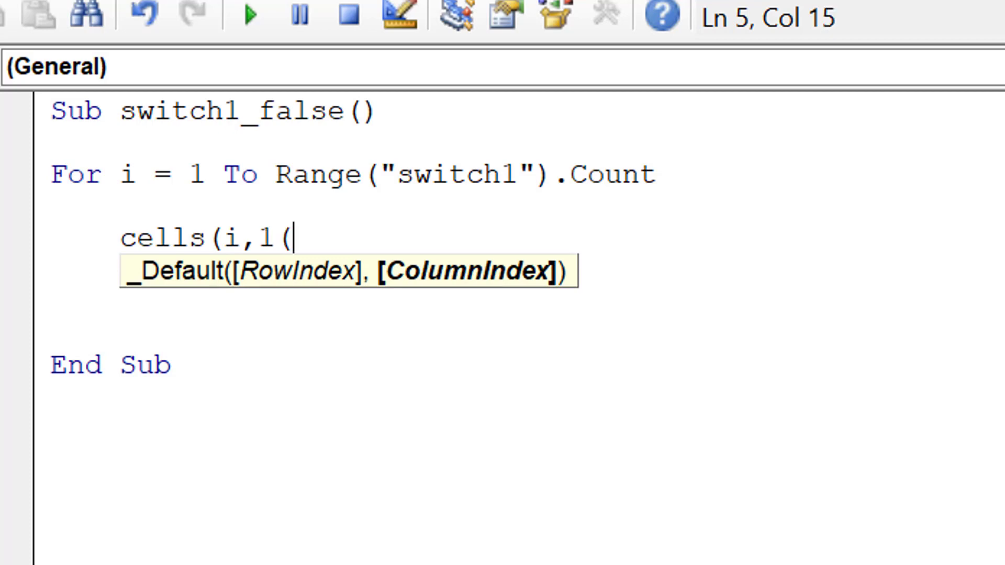
{"action": "key", "text": "BackSpace"}
{"action": "type", "text": ").ra"}
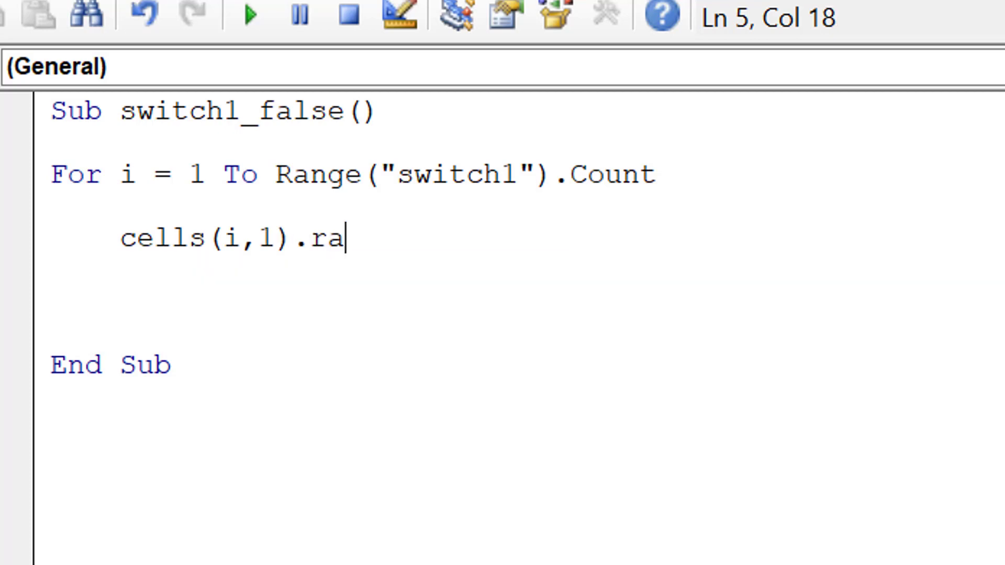
{"action": "type", "text": "nge(\""}
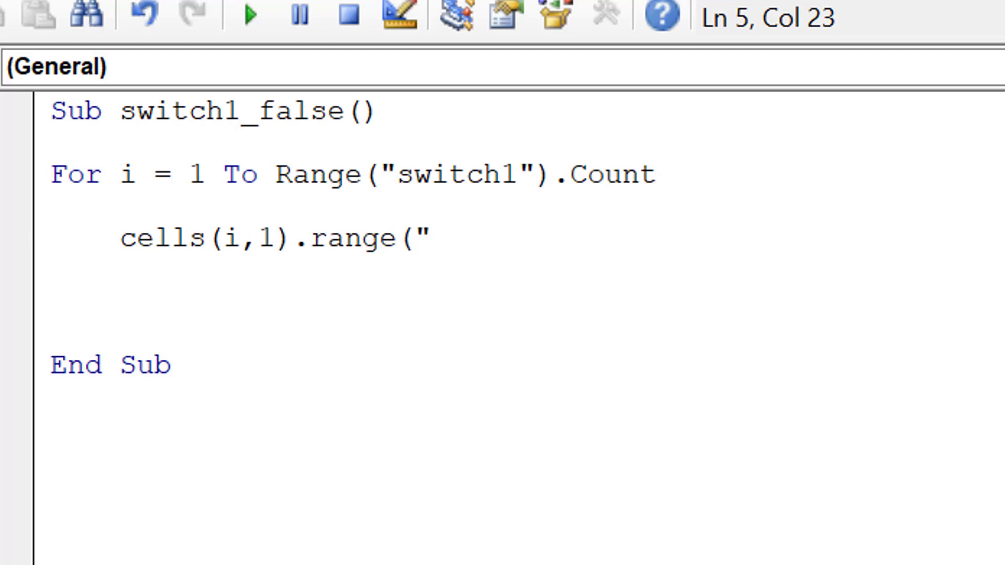
{"action": "type", "text": "switch1"}
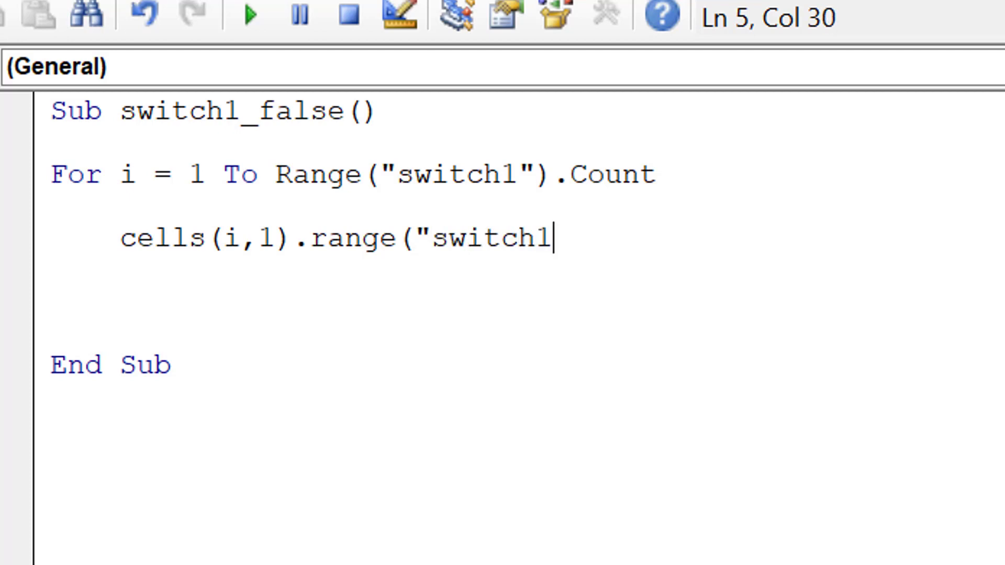
{"action": "type", "text": "\")"}
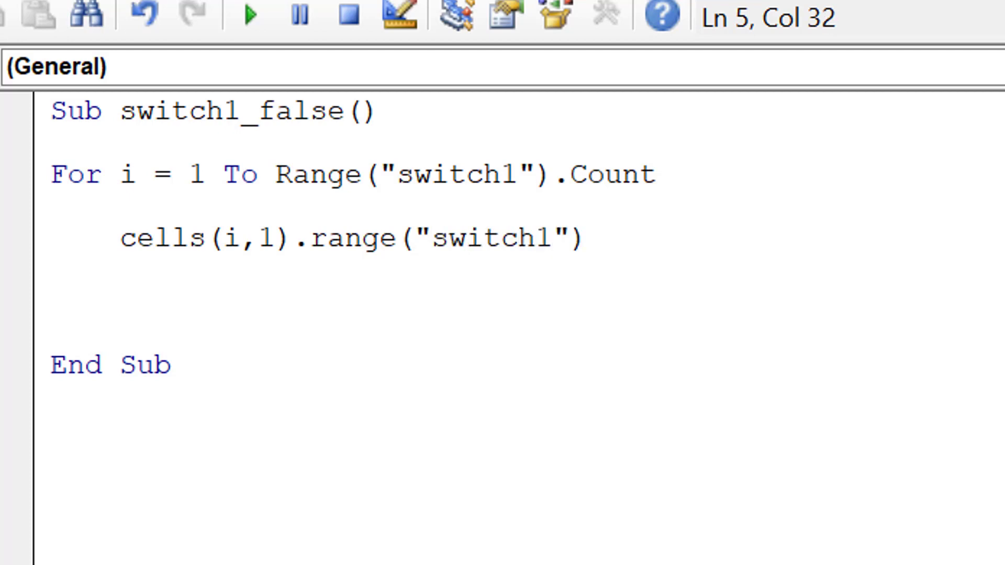
{"action": "type", "text": "."}
{"action": "key", "text": "BackSpace"}
{"action": "type", "text": "= "}
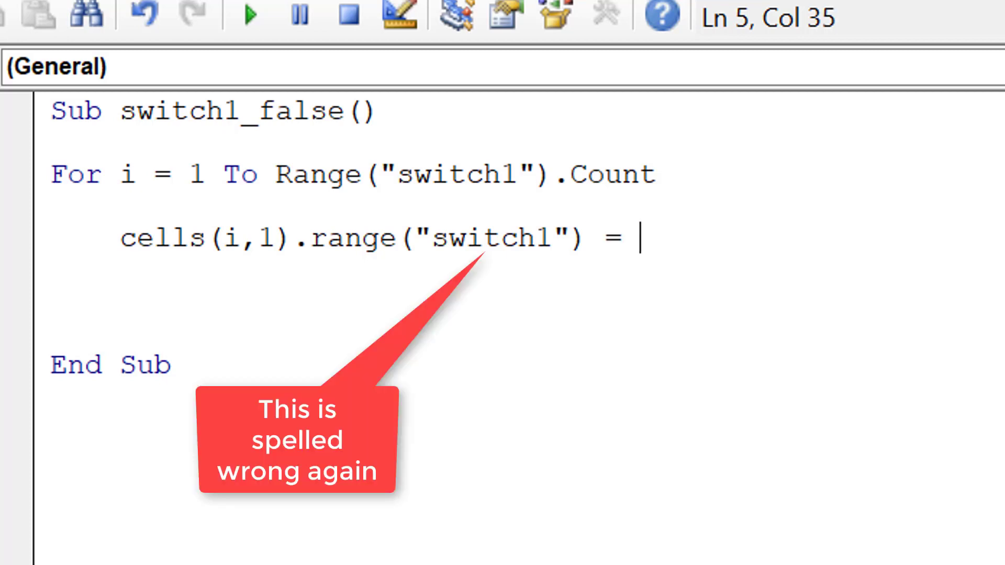
{"action": "type", "text": "false"}
{"action": "key", "text": "Return"}
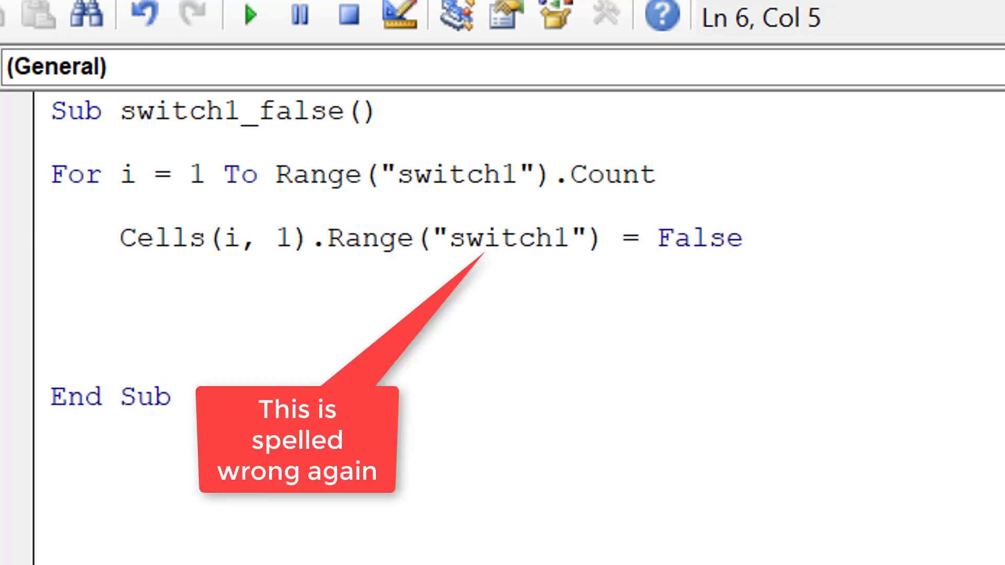
Close the loop with an unindented Next i line below the False assignment.
{"action": "key", "text": "BackSpace"}
{"action": "key", "text": "Return"}
{"action": "type", "text": "e"}
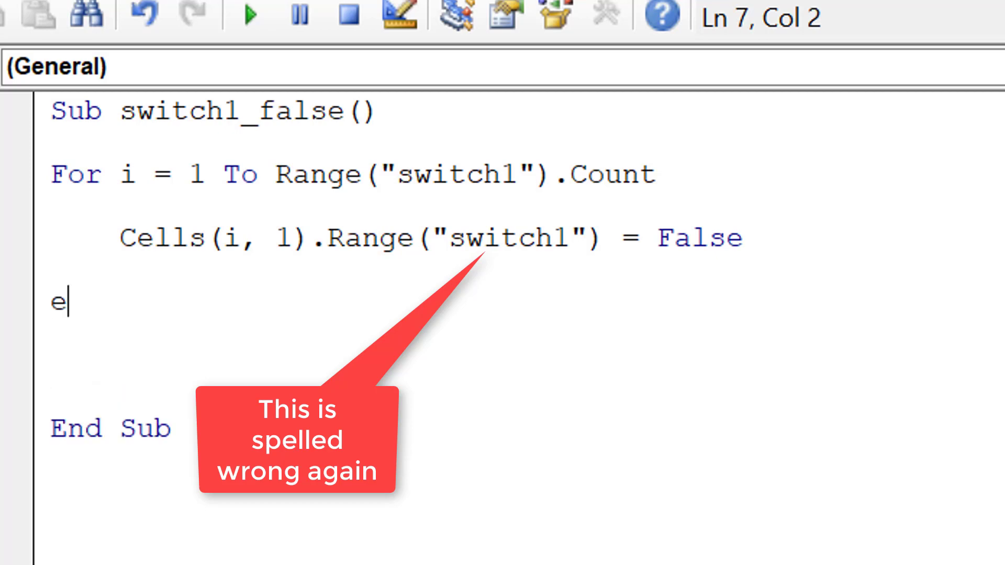
{"action": "key", "text": "BackSpace"}
{"action": "type", "text": "nexit"}
{"action": "key", "text": "BackSpace"}
{"action": "key", "text": "BackSpace"}
{"action": "key", "text": "BackSpace"}
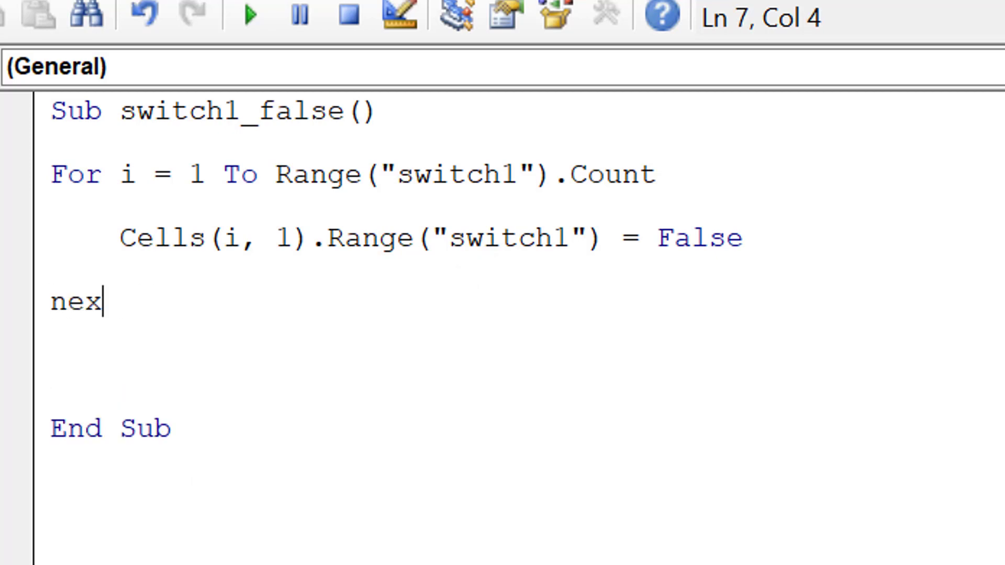
{"action": "type", "text": "t i"}
{"action": "left_click", "coordinate": [51, 364]}
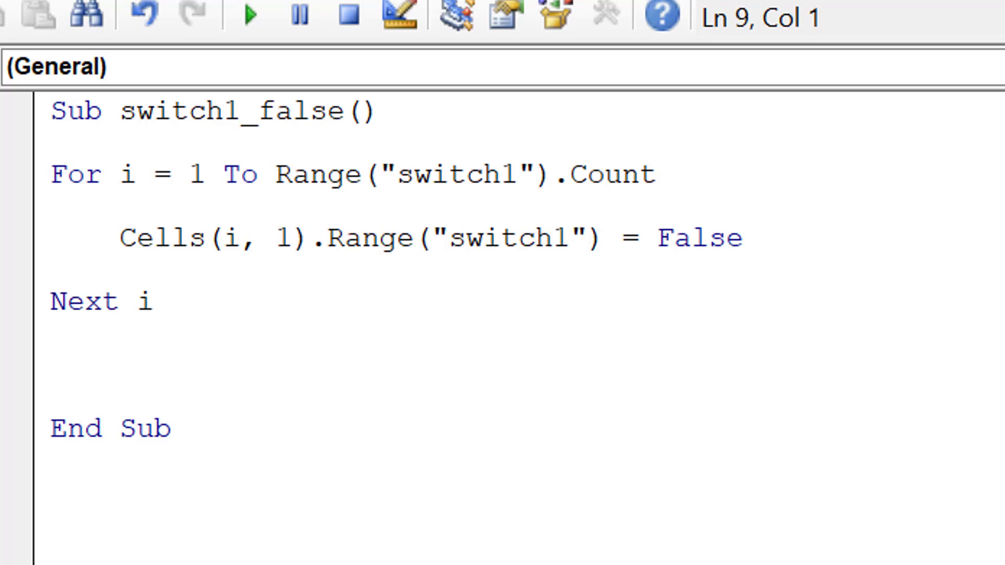
Return to the worksheet, save the workbook, and decline keeping it in the macro-free format.
{"action": "key", "text": "alt+F11"}
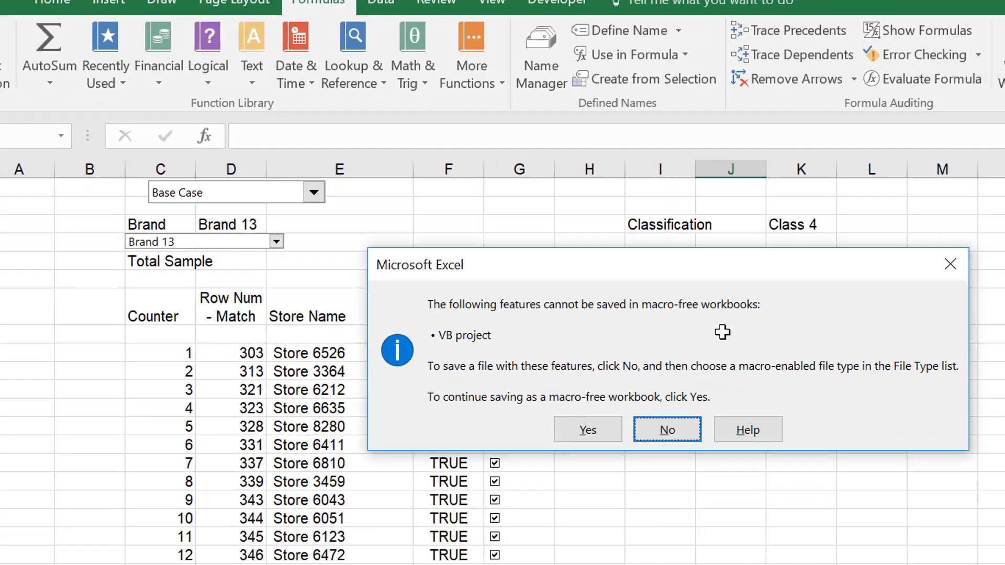
{"action": "key", "text": "Left"}
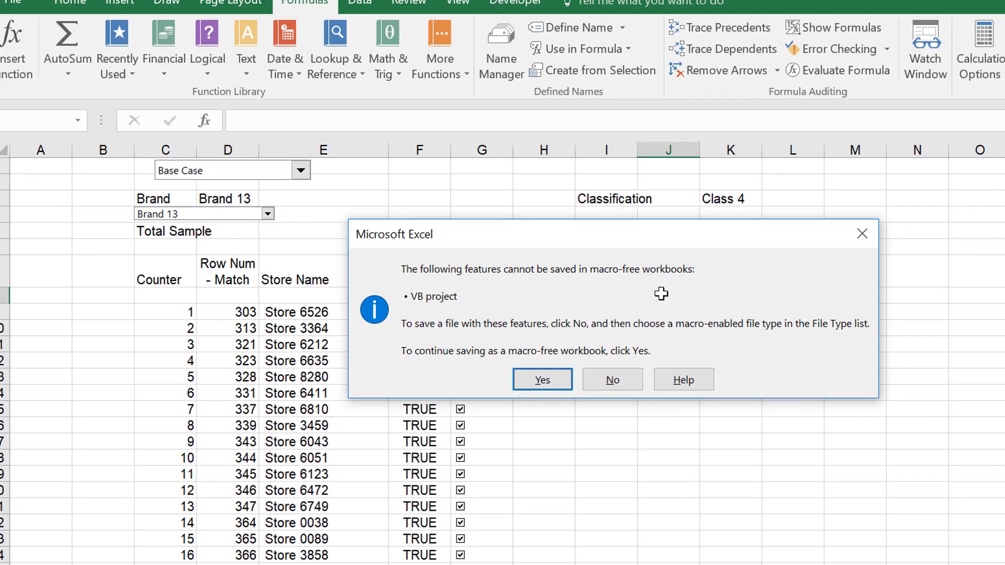
{"action": "key", "text": "Right"}
{"action": "key", "text": "Return"}
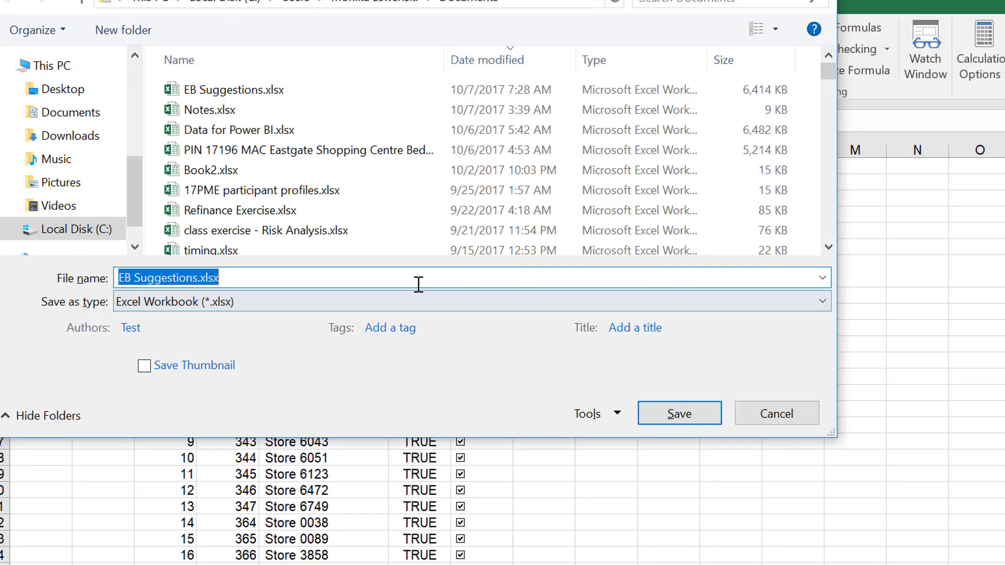
Save the workbook as the Excel Macro-Enabled Workbook EB Suggestions.xlsm.
{"action": "left_click", "coordinate": [313, 302]}
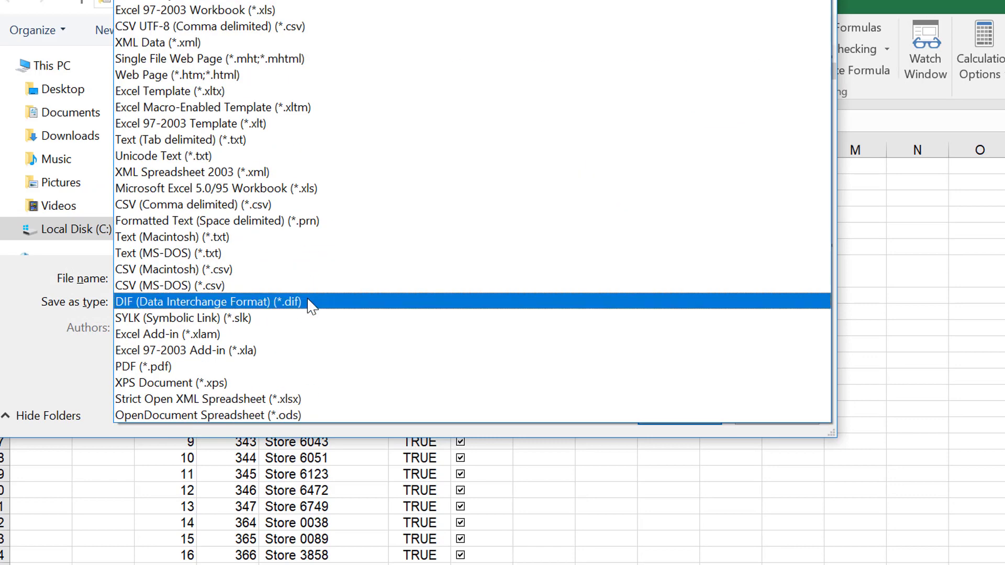
{"action": "key", "text": "Up"}
{"action": "key", "text": "Up"}
{"action": "key", "text": "Up"}
{"action": "key", "text": "Up"}
{"action": "key", "text": "Up"}
{"action": "key", "text": "Up"}
{"action": "key", "text": "Up"}
{"action": "key", "text": "Up"}
{"action": "key", "text": "Up"}
{"action": "key", "text": "Up"}
{"action": "key", "text": "Up"}
{"action": "key", "text": "Up"}
{"action": "key", "text": "Up"}
{"action": "key", "text": "Up"}
{"action": "key", "text": "Up"}
{"action": "key", "text": "Up"}
{"action": "key", "text": "Up"}
{"action": "key", "text": "Up"}
{"action": "key", "text": "Up"}
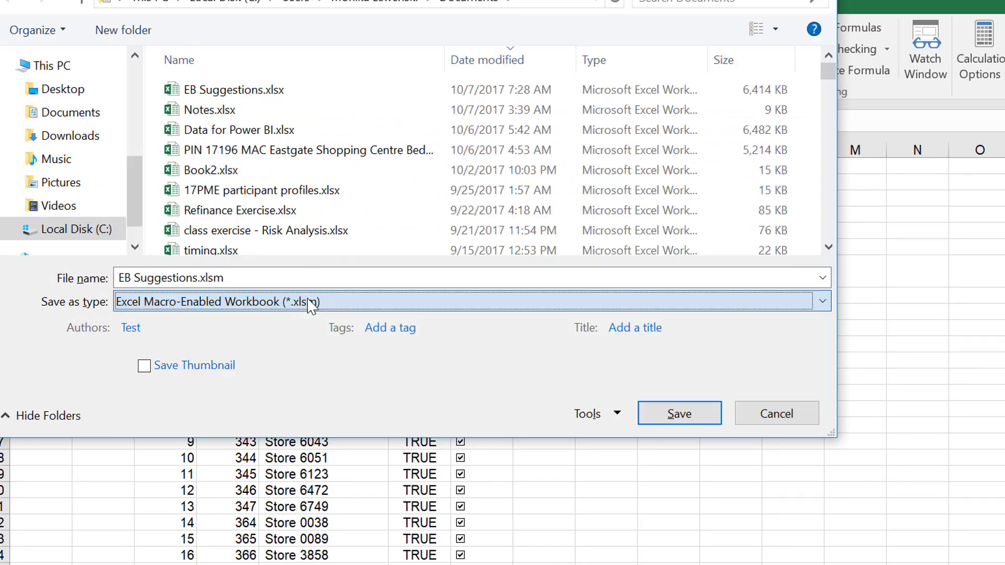
{"action": "key", "text": "Return"}
{"action": "left_click", "coordinate": [676, 422]}
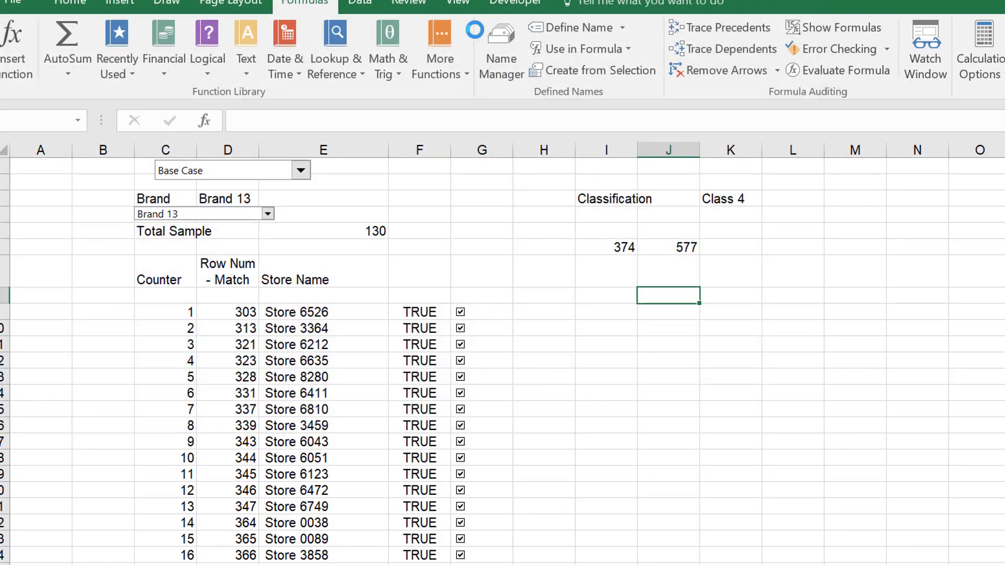
Insert a form control button over cell F7, just above the TRUE/FALSE switch column.
{"action": "left_click", "coordinate": [514, 4]}
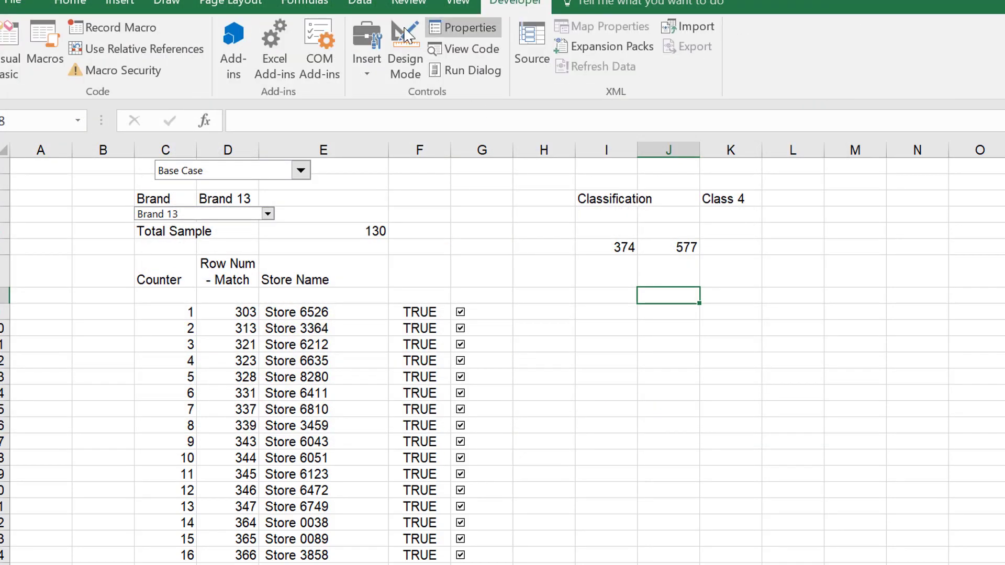
{"action": "left_click", "coordinate": [369, 41]}
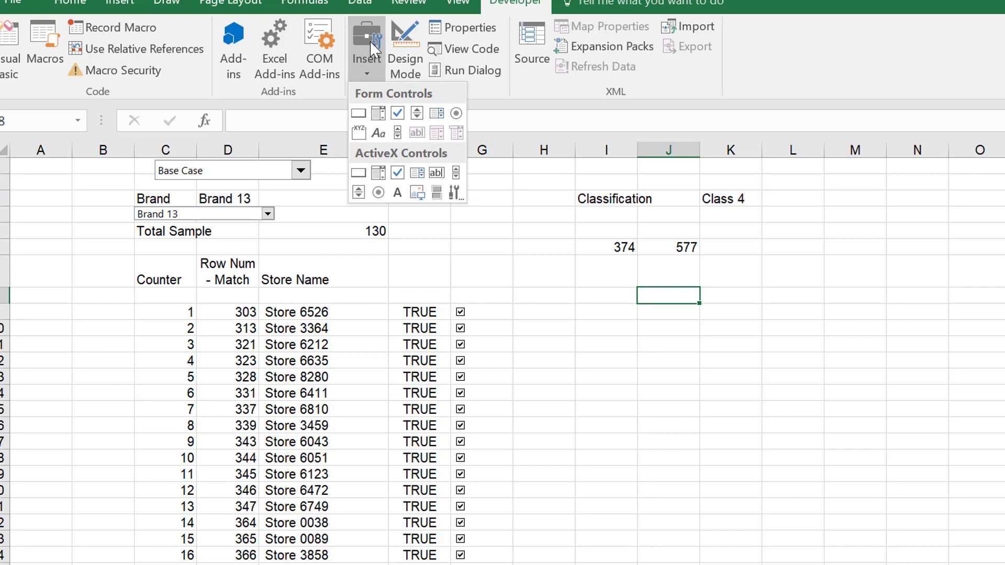
{"action": "left_click", "coordinate": [359, 113]}
{"action": "left_click_drag", "start_coordinate": [387, 265], "coordinate": [454, 286]}
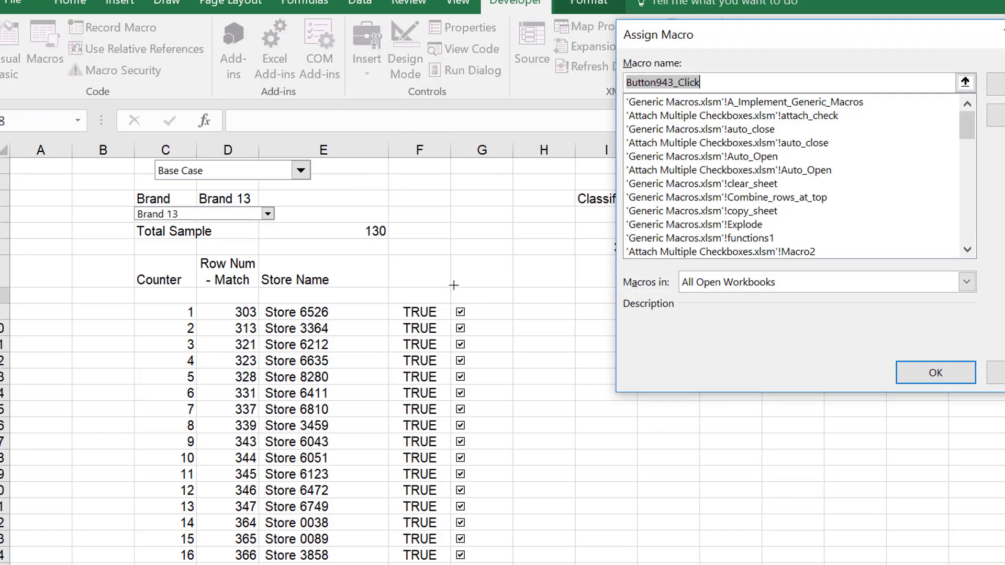
Limit the macro list to This Workbook and assign the switch1_false macro to the new button.
{"action": "left_click", "coordinate": [872, 283]}
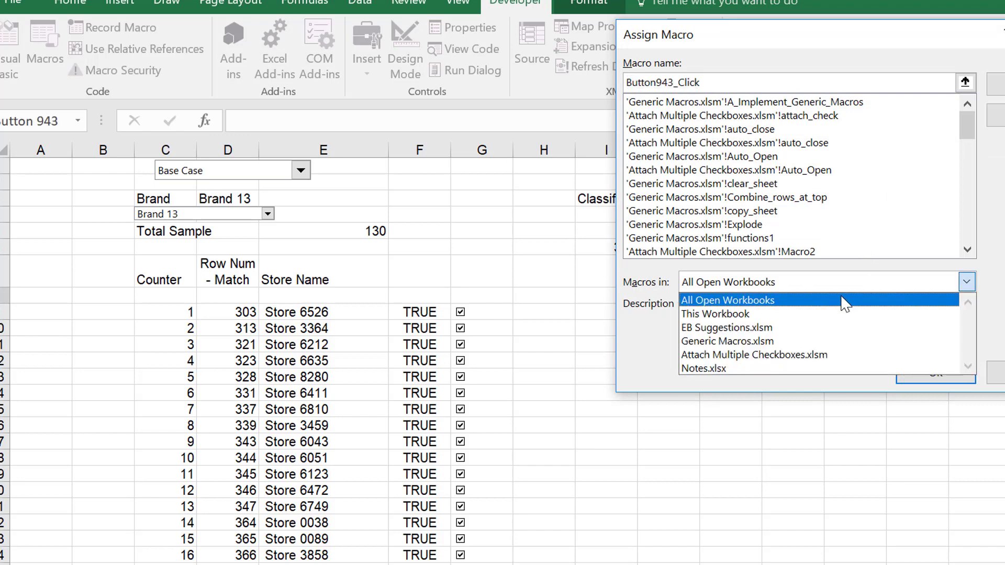
{"action": "left_click", "coordinate": [838, 313]}
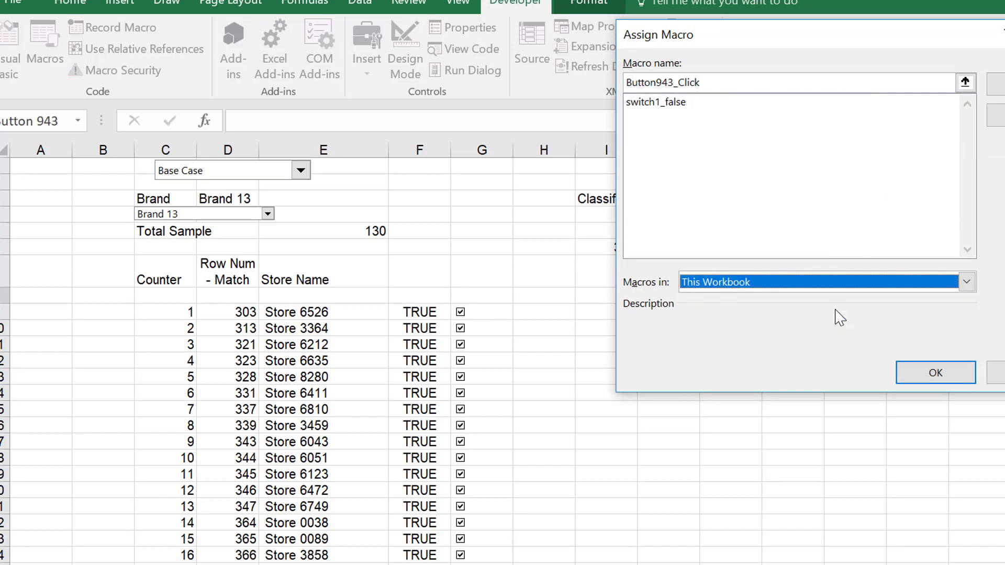
{"action": "left_click", "coordinate": [628, 103]}
{"action": "left_click", "coordinate": [906, 373]}
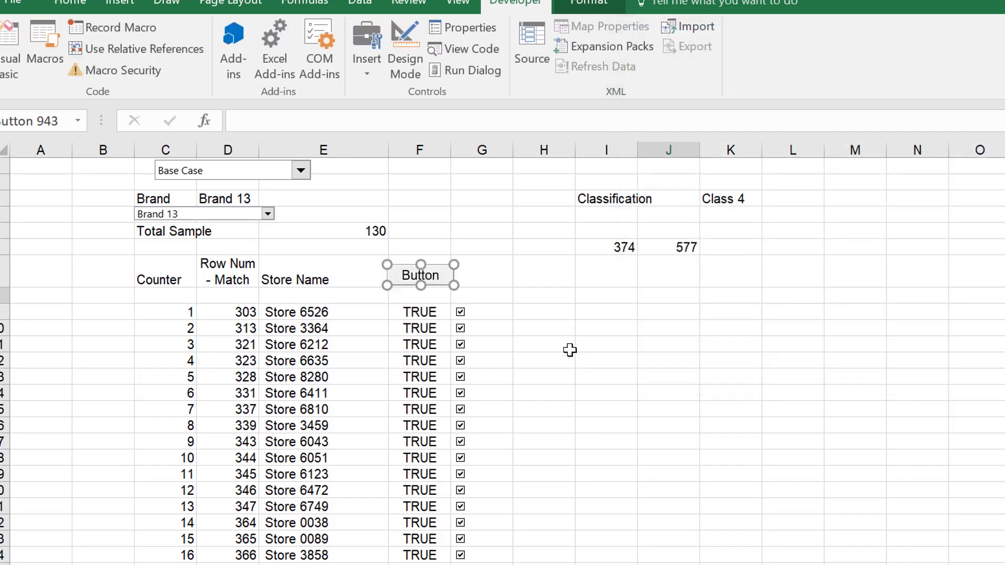
{"action": "left_click", "coordinate": [568, 345]}
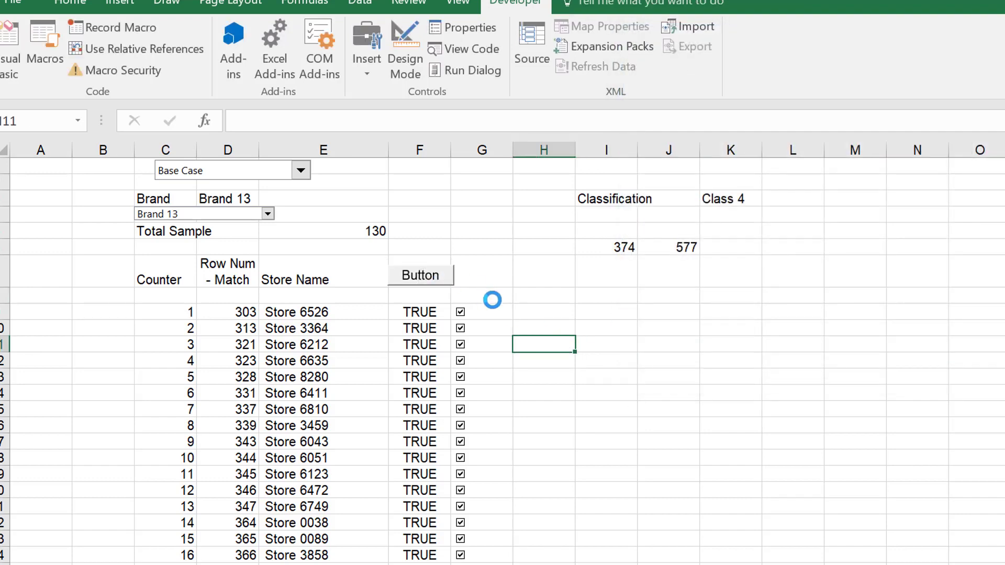
Run the button's macro, debug it, and correct the range name to switches1 in the For line and the False assignment.
{"action": "left_click", "coordinate": [437, 276]}
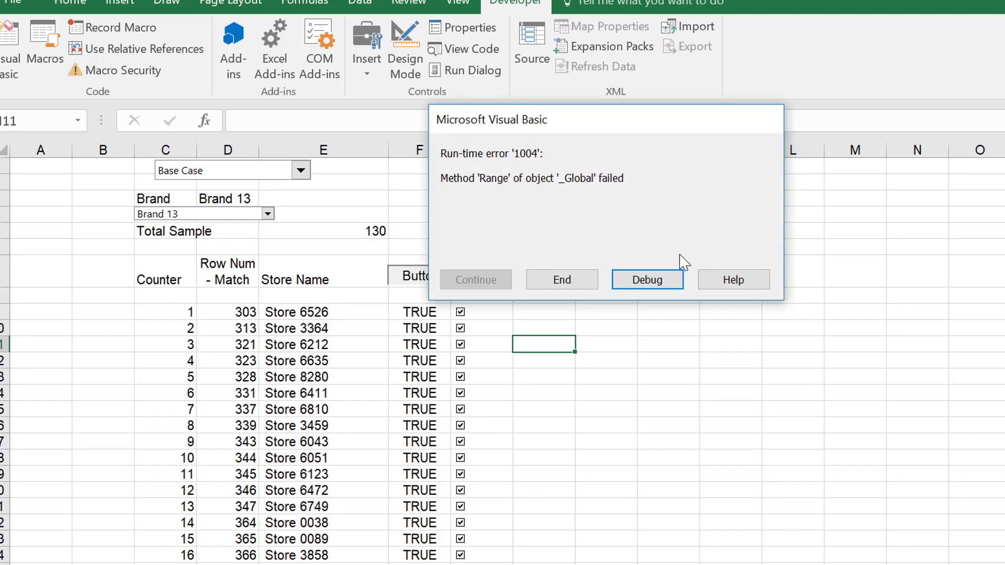
{"action": "left_click", "coordinate": [646, 280]}
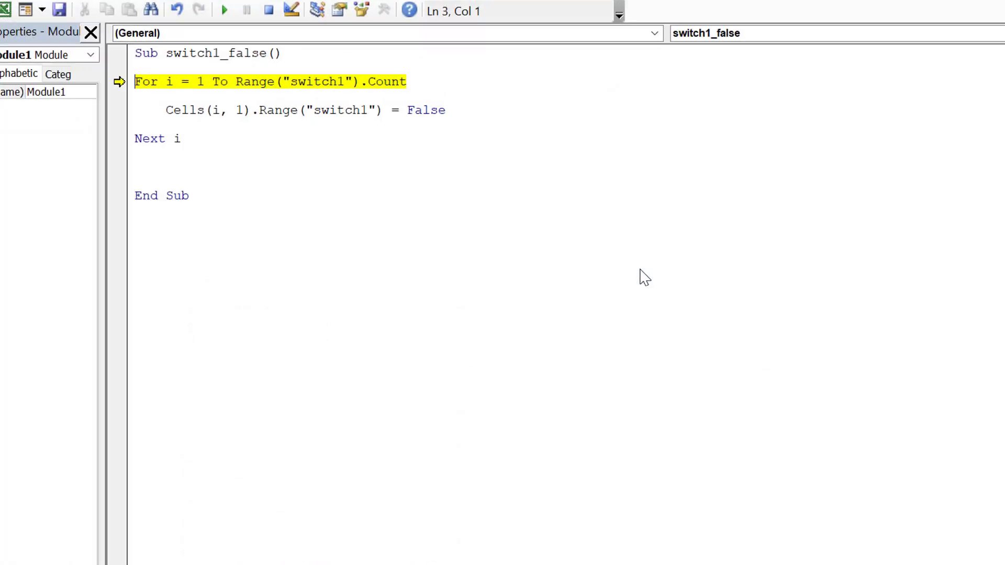
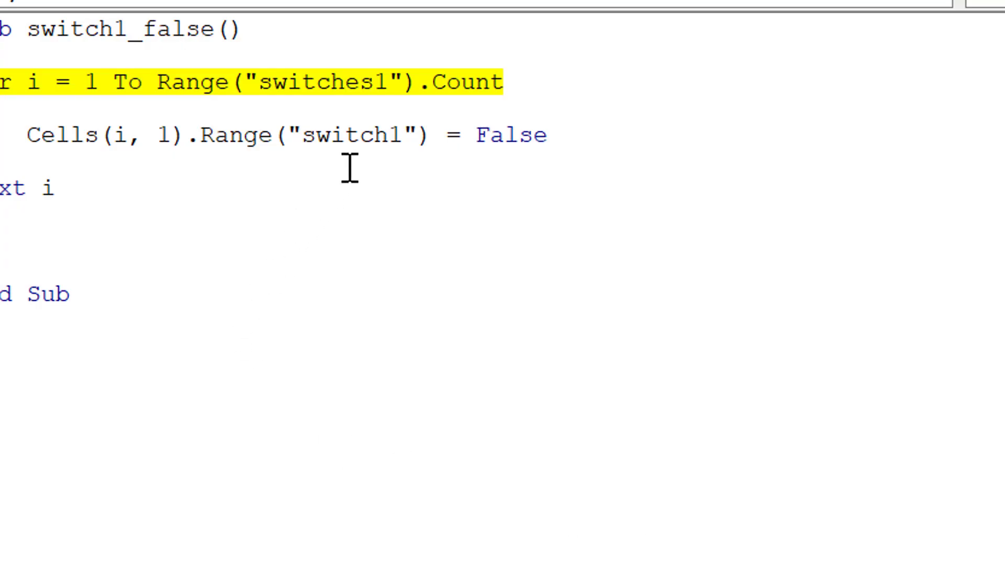
{"action": "left_click", "coordinate": [324, 131]}
{"action": "key", "text": "Right"}
{"action": "key", "text": "Right"}
{"action": "key", "text": "Right"}
{"action": "key", "text": "Right"}
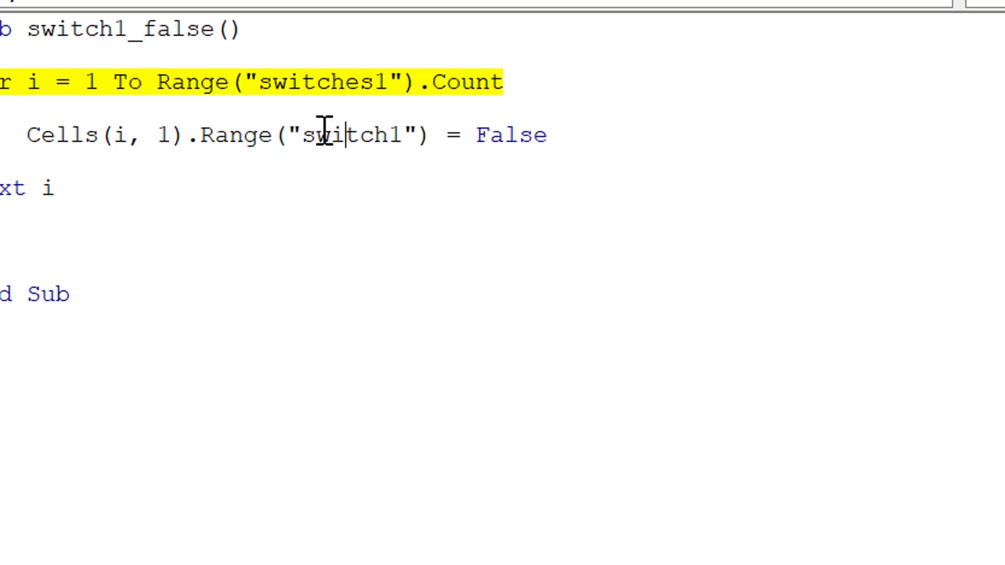
{"action": "key", "text": "Right"}
{"action": "type", "text": "es"}
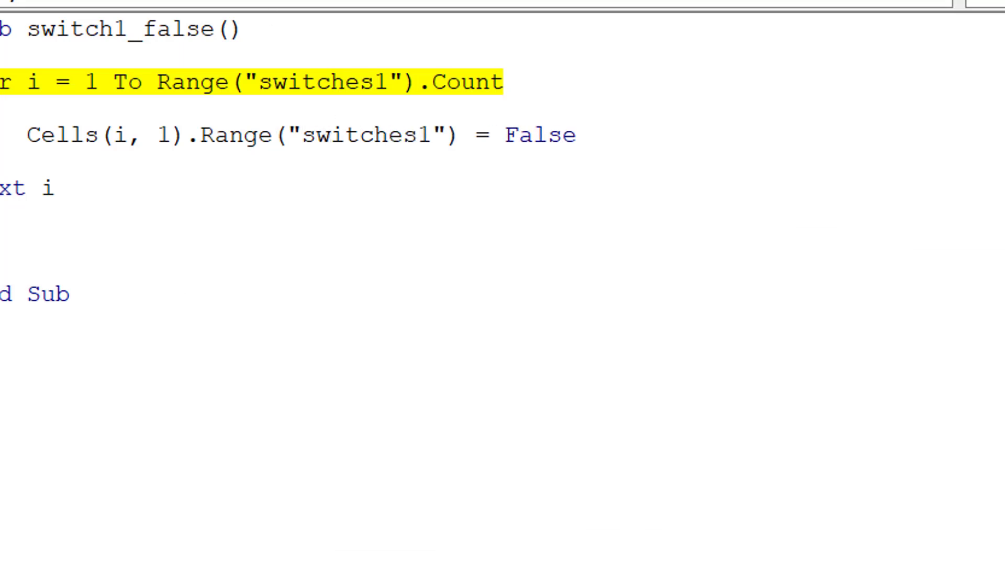
Resume running the corrected switch1_false macro and return to the worksheet.
{"action": "key", "text": "F5"}
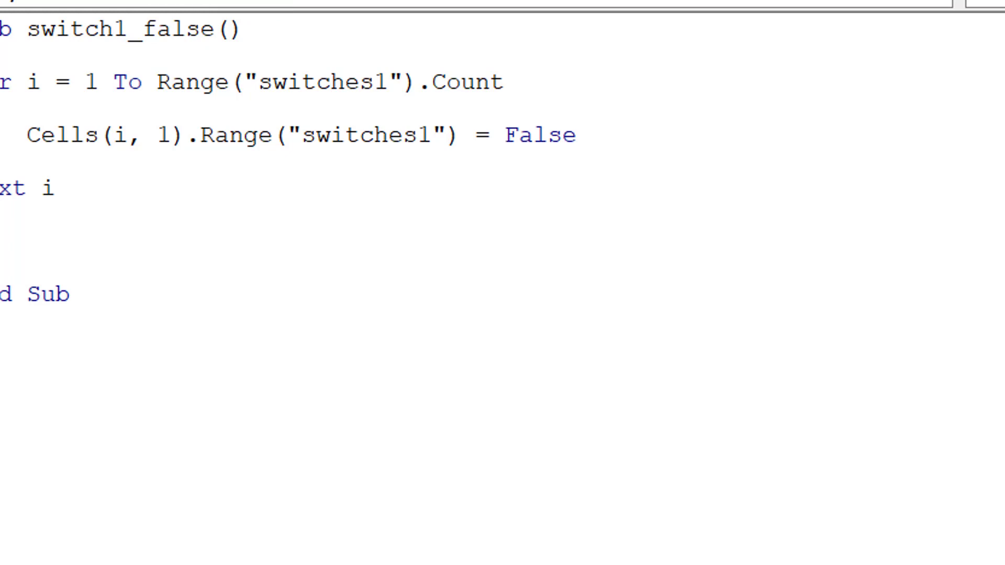
{"action": "key", "text": "alt+F11"}
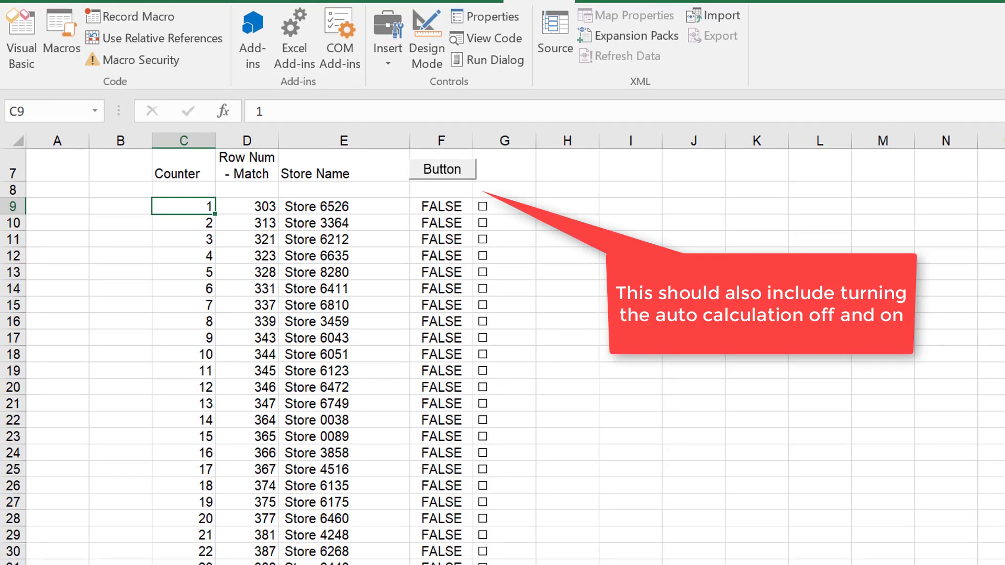
Review the switches and check boxes from the end of the store list back up to the header rows.
{"action": "left_click", "coordinate": [246, 206]}
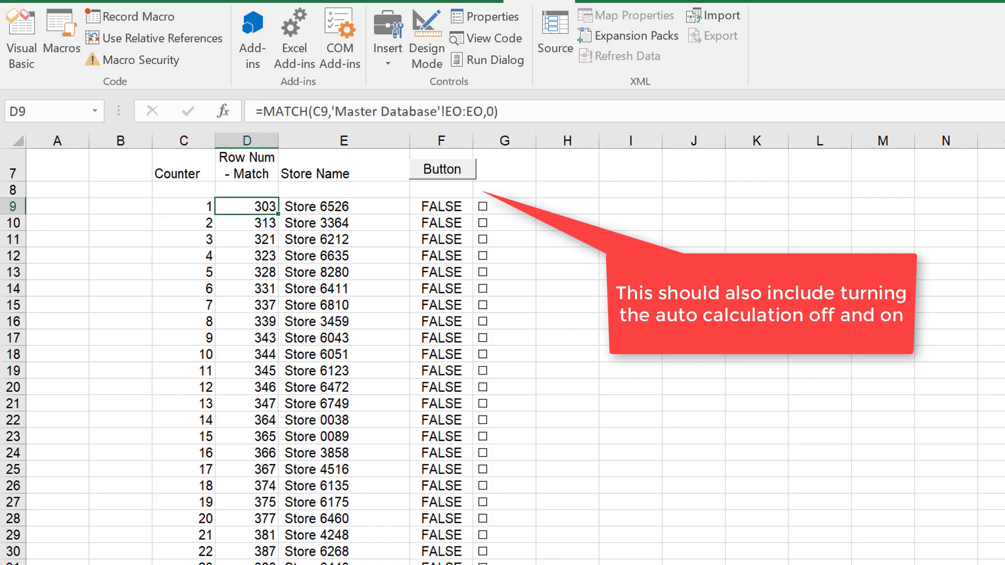
{"action": "key", "text": "ctrl+Down"}
{"action": "key", "text": "Down"}
{"action": "key", "text": "Page_Up"}
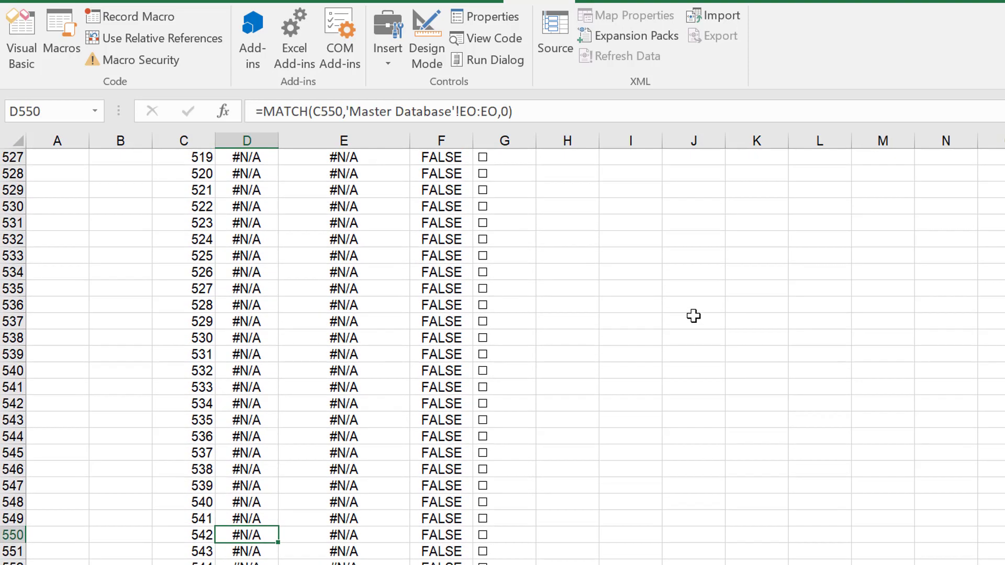
{"action": "key", "text": "Page_Up"}
{"action": "key", "text": "Page_Up"}
{"action": "key", "text": "Page_Up"}
{"action": "key", "text": "Page_Up"}
{"action": "key", "text": "Page_Up"}
{"action": "key", "text": "Page_Up"}
{"action": "key", "text": "Page_Up"}
{"action": "key", "text": "Page_Up"}
{"action": "key", "text": "Page_Up"}
{"action": "key", "text": "Page_Up"}
{"action": "key", "text": "Page_Up"}
{"action": "key", "text": "Page_Up"}
{"action": "key", "text": "Page_Up"}
{"action": "key", "text": "Page_Up"}
{"action": "key", "text": "Page_Up"}
{"action": "key", "text": "Page_Up"}
{"action": "key", "text": "Page_Up"}
{"action": "key", "text": "Page_Up"}
{"action": "key", "text": "Page_Up"}
{"action": "key", "text": "Page_Up"}
{"action": "key", "text": "Page_Up"}
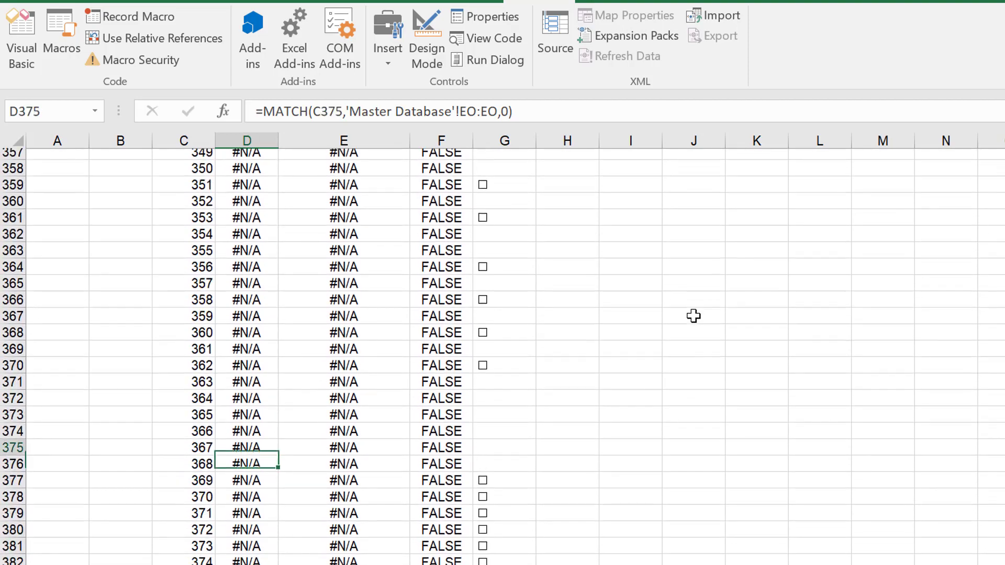
{"action": "key", "text": "Right"}
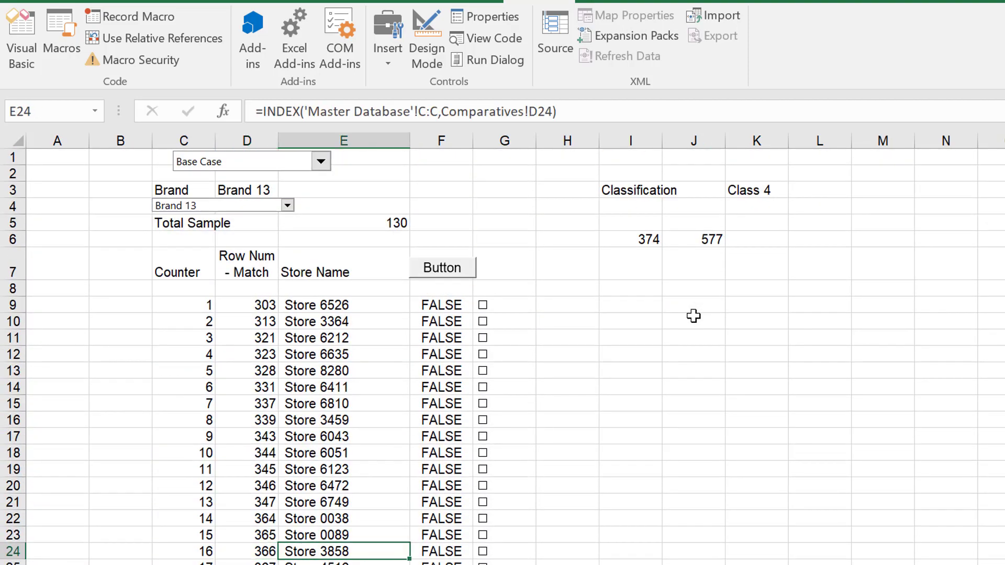
Tick the check boxes in rows 11, 18, 21, 24 and 27.
{"action": "left_click", "coordinate": [483, 338]}
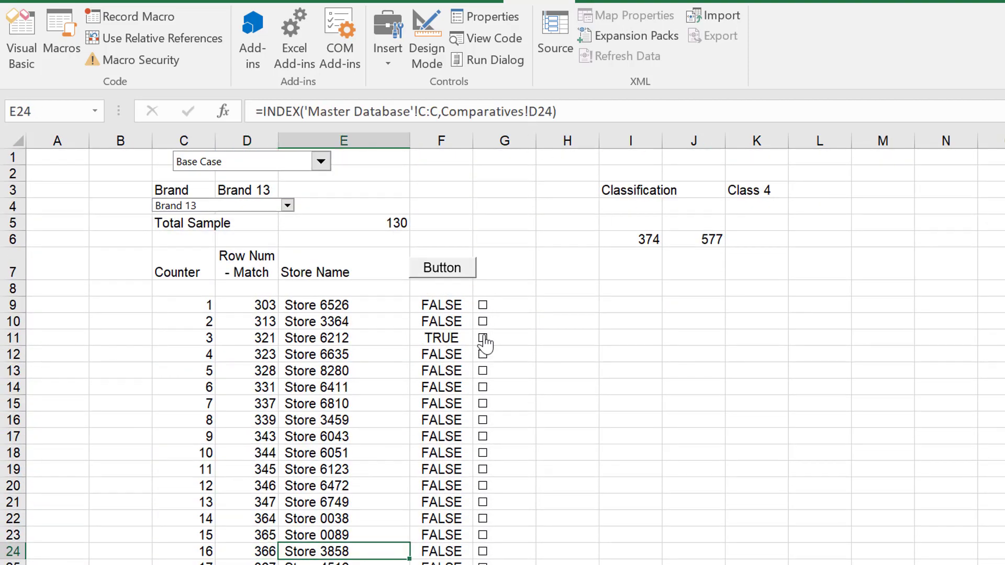
{"action": "left_click", "coordinate": [483, 453]}
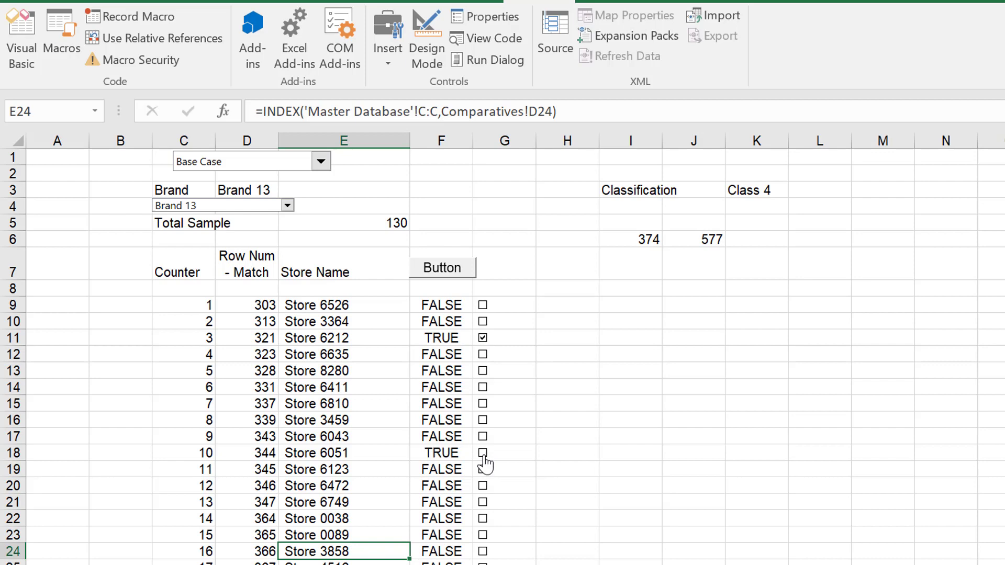
{"action": "left_click", "coordinate": [482, 503]}
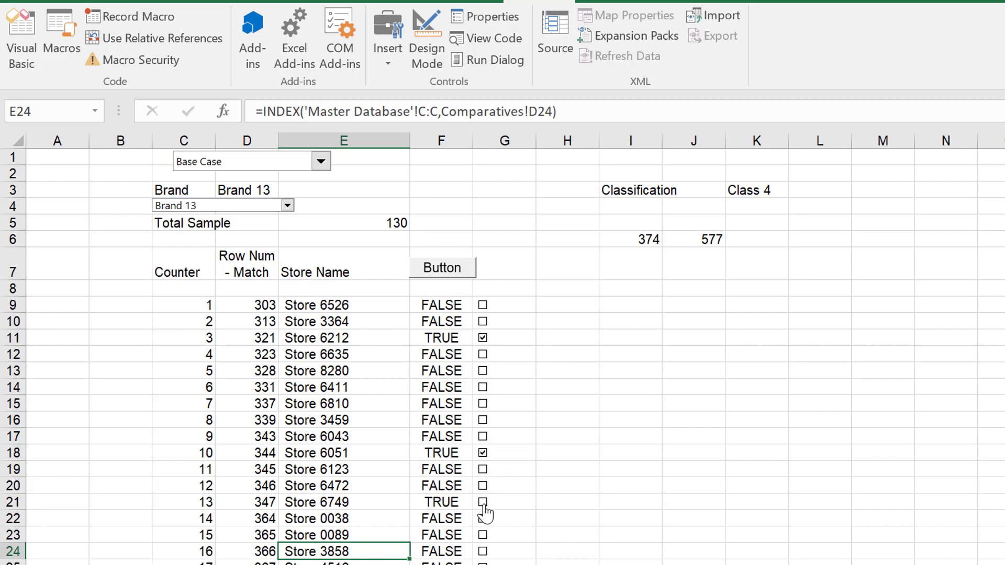
{"action": "left_click", "coordinate": [482, 551]}
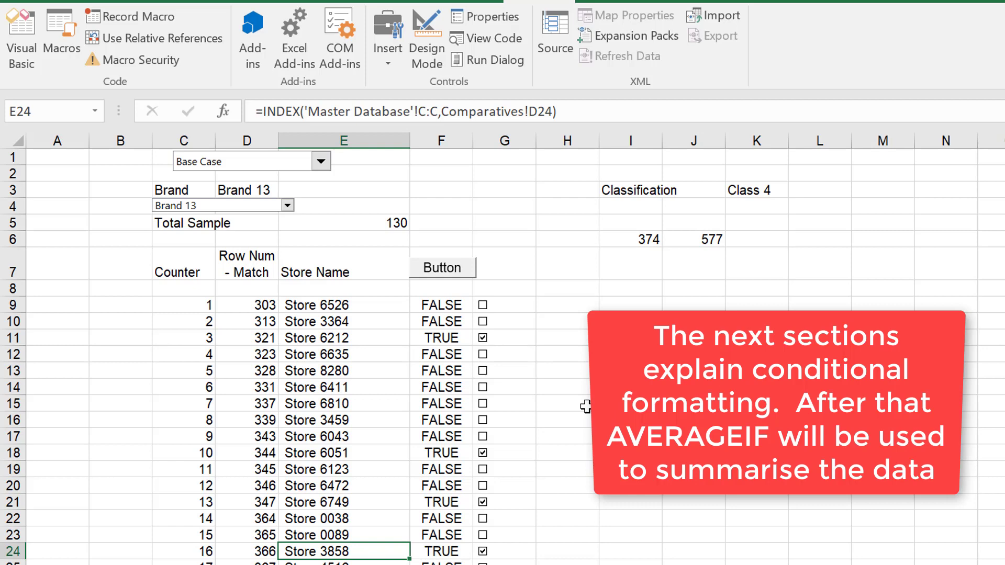
{"action": "key", "text": "Down"}
{"action": "key", "text": "Down"}
{"action": "key", "text": "Down"}
{"action": "key", "text": "Down"}
{"action": "key", "text": "Down"}
{"action": "key", "text": "Down"}
{"action": "key", "text": "Down"}
{"action": "key", "text": "Down"}
{"action": "key", "text": "Down"}
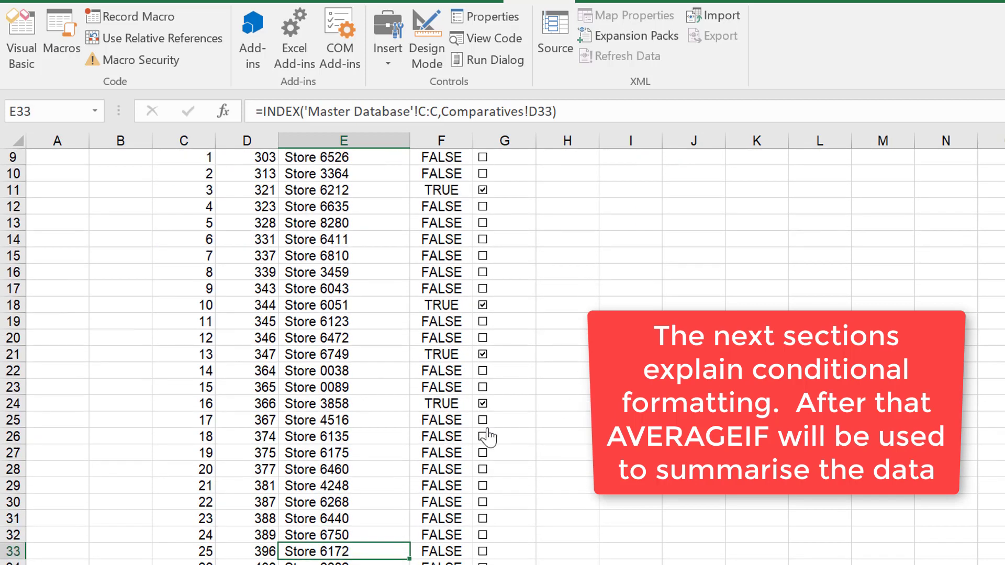
{"action": "left_click", "coordinate": [482, 454]}
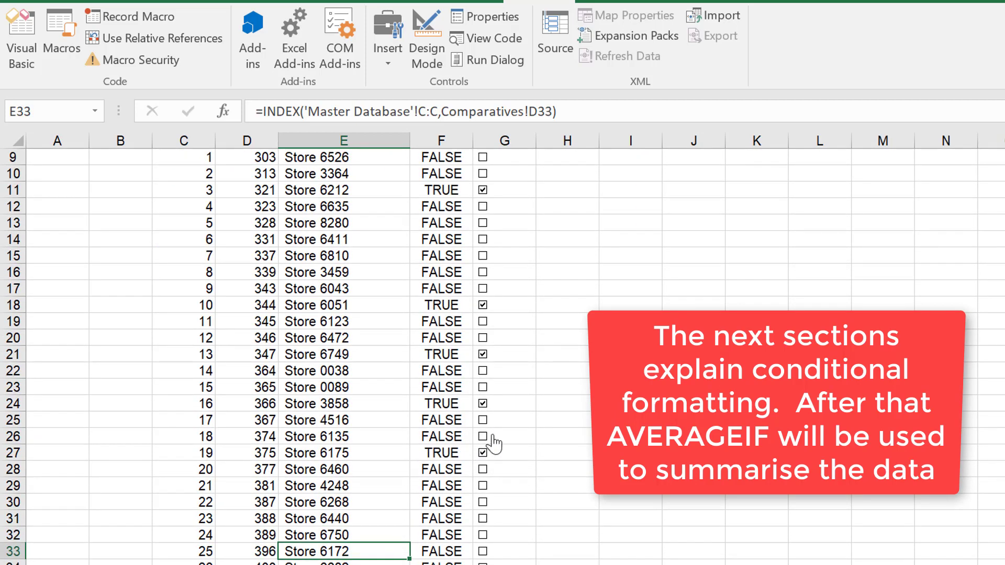
Select the store list from C9 to G575, including the check box column.
{"action": "left_click", "coordinate": [547, 328]}
{"action": "key", "text": "Up"}
{"action": "key", "text": "Up"}
{"action": "key", "text": "Up"}
{"action": "key", "text": "Up"}
{"action": "key", "text": "Up"}
{"action": "key", "text": "Up"}
{"action": "key", "text": "Up"}
{"action": "key", "text": "Up"}
{"action": "key", "text": "Up"}
{"action": "key", "text": "Up"}
{"action": "key", "text": "Up"}
{"action": "key", "text": "Up"}
{"action": "key", "text": "Up"}
{"action": "key", "text": "Up"}
{"action": "key", "text": "Up"}
{"action": "key", "text": "Up"}
{"action": "key", "text": "Up"}
{"action": "key", "text": "Up"}
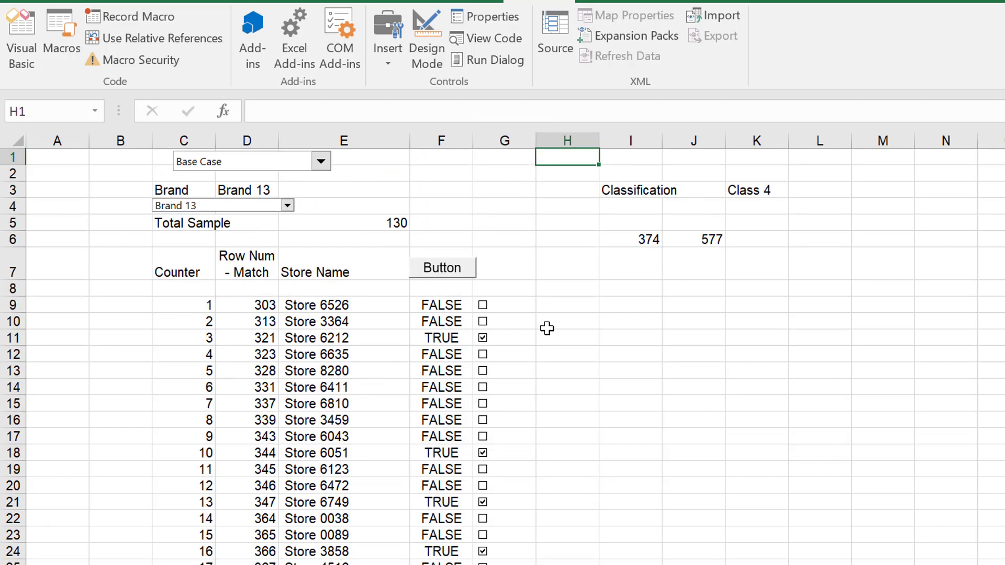
{"action": "key", "text": "Down"}
{"action": "key", "text": "Down"}
{"action": "key", "text": "Down"}
{"action": "key", "text": "Left"}
{"action": "key", "text": "Left"}
{"action": "key", "text": "Down"}
{"action": "key", "text": "Down"}
{"action": "key", "text": "Down"}
{"action": "key", "text": "Down"}
{"action": "key", "text": "Down"}
{"action": "key", "text": "Left"}
{"action": "key", "text": "Left"}
{"action": "key", "text": "Left"}
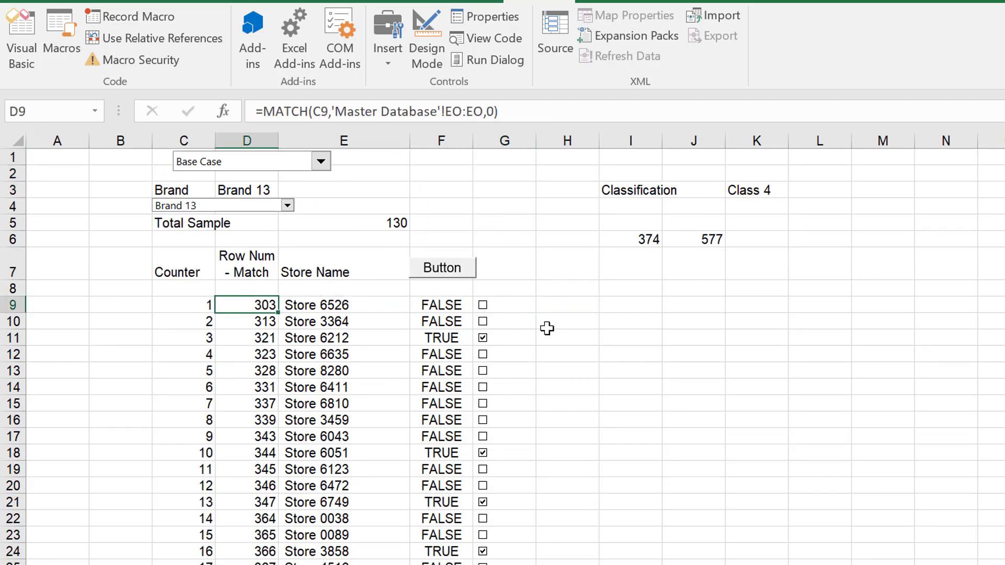
{"action": "key", "text": "ctrl+shift+Right"}
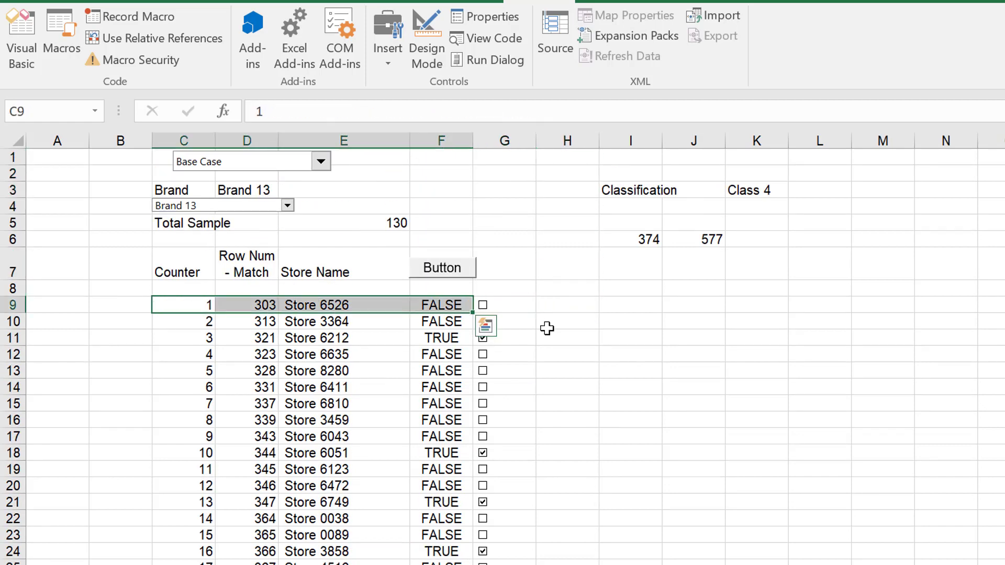
{"action": "key", "text": "shift+Right"}
{"action": "key", "text": "ctrl+shift+Down"}
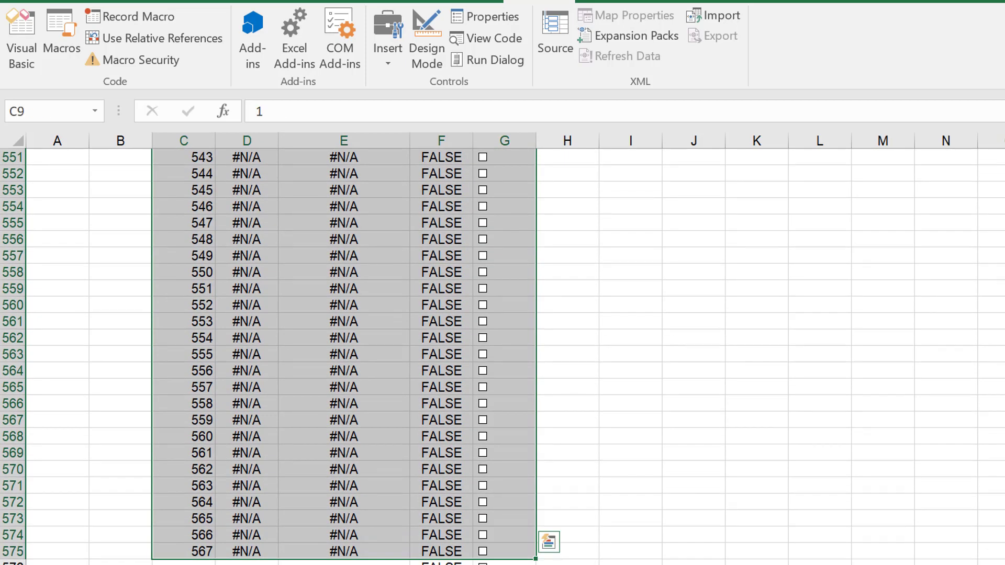
{"action": "key", "text": "ctrl+BackSpace"}
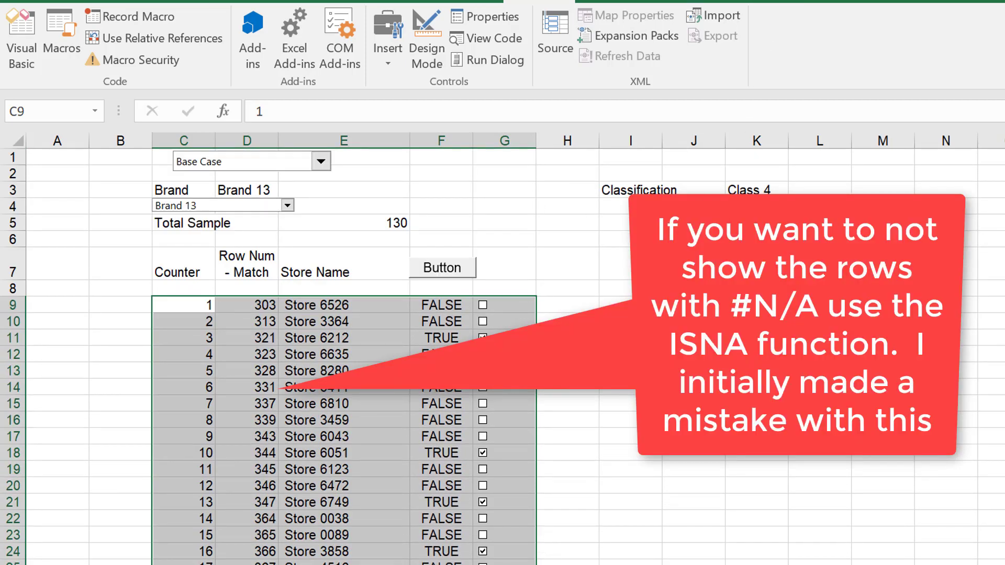
Start a new conditional formatting rule for the selection that uses a formula to determine which cells to format.
{"action": "left_click", "coordinate": [706, 43]}
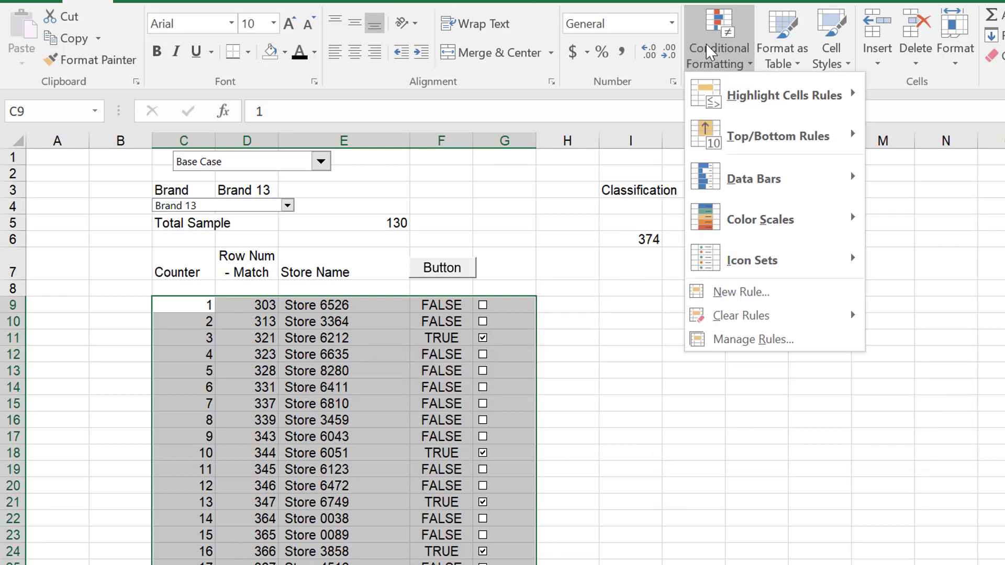
{"action": "left_click", "coordinate": [756, 293]}
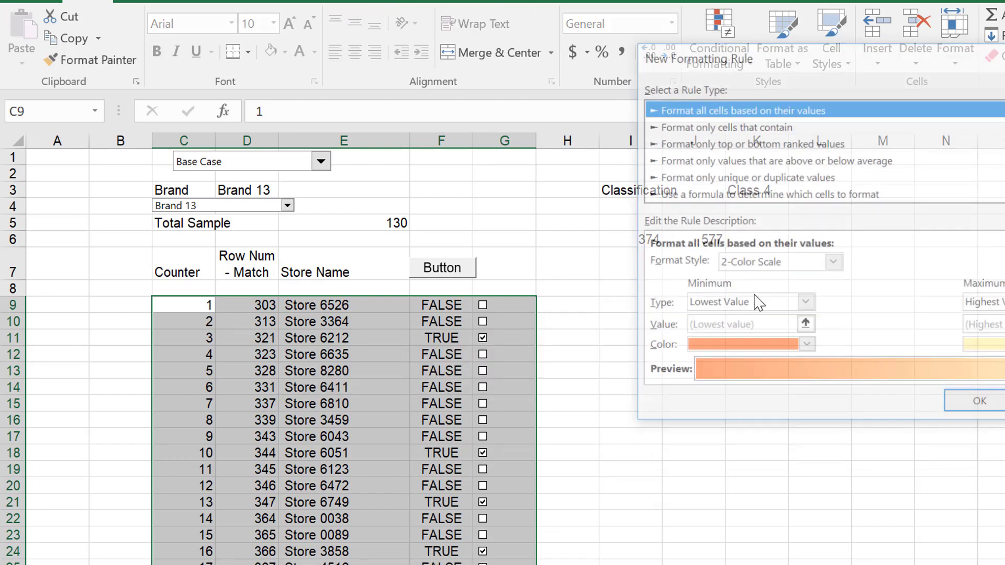
{"action": "left_click", "coordinate": [761, 195]}
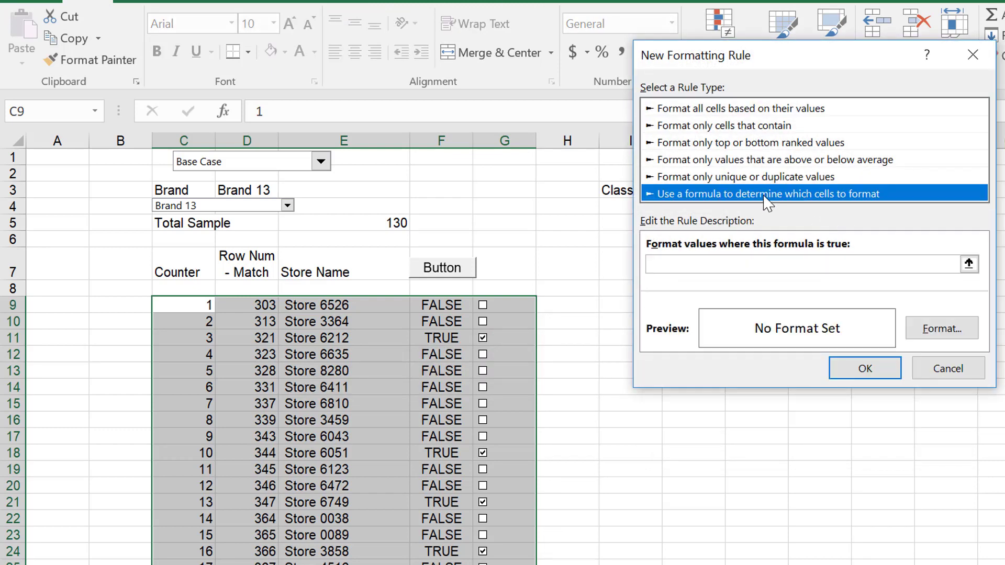
{"action": "left_click", "coordinate": [969, 265]}
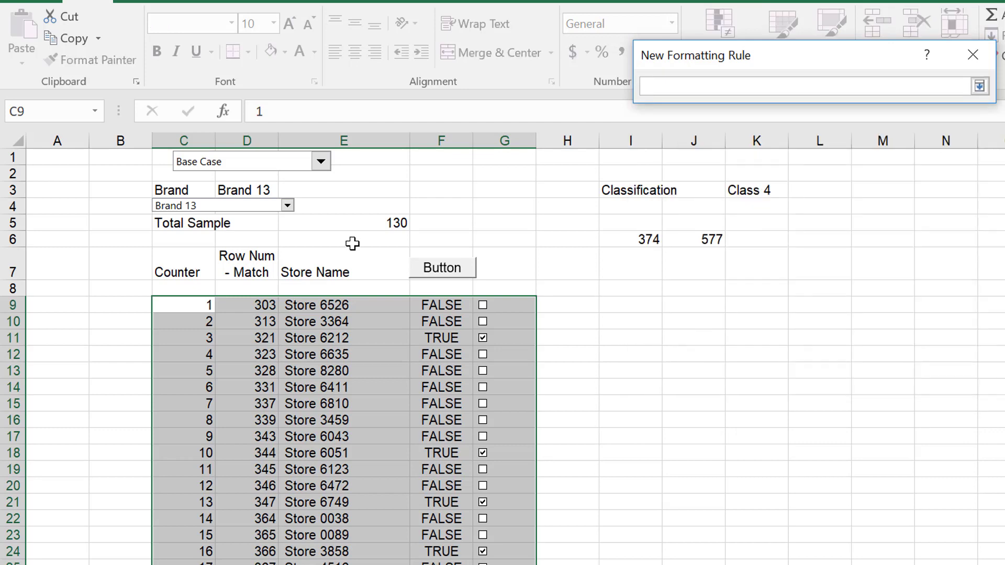
{"action": "left_click", "coordinate": [191, 310]}
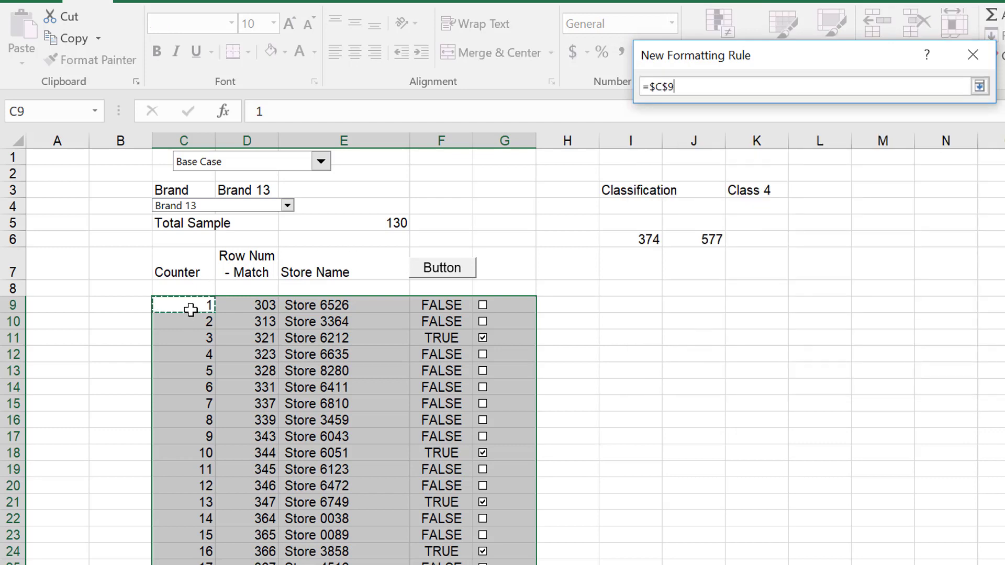
{"action": "key", "text": "F4"}
{"action": "key", "text": "F4"}
{"action": "key", "text": "F4"}
{"action": "key", "text": "BackSpace"}
{"action": "key", "text": "BackSpace"}
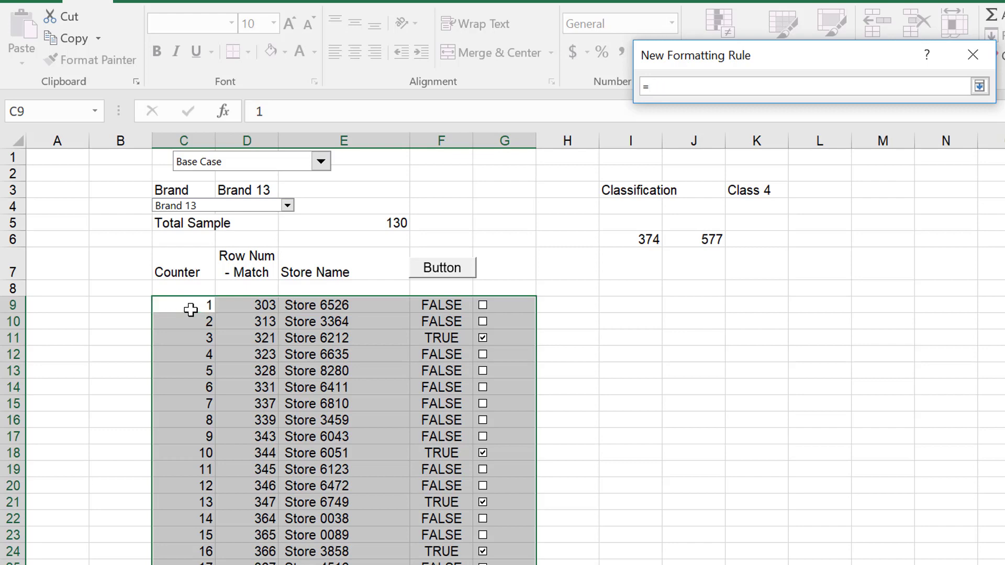
Enter the rule formula =$D9<>"N/A", referencing column D as absolute and the row as relative.
{"action": "left_click", "coordinate": [252, 312]}
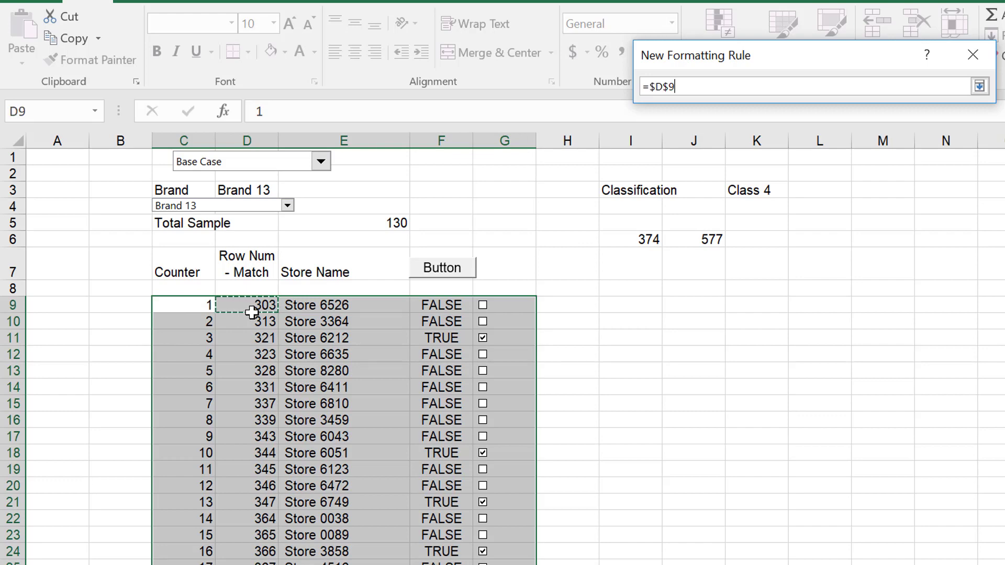
{"action": "key", "text": "F4"}
{"action": "key", "text": "F4"}
{"action": "key", "text": "F4"}
{"action": "key", "text": "F4"}
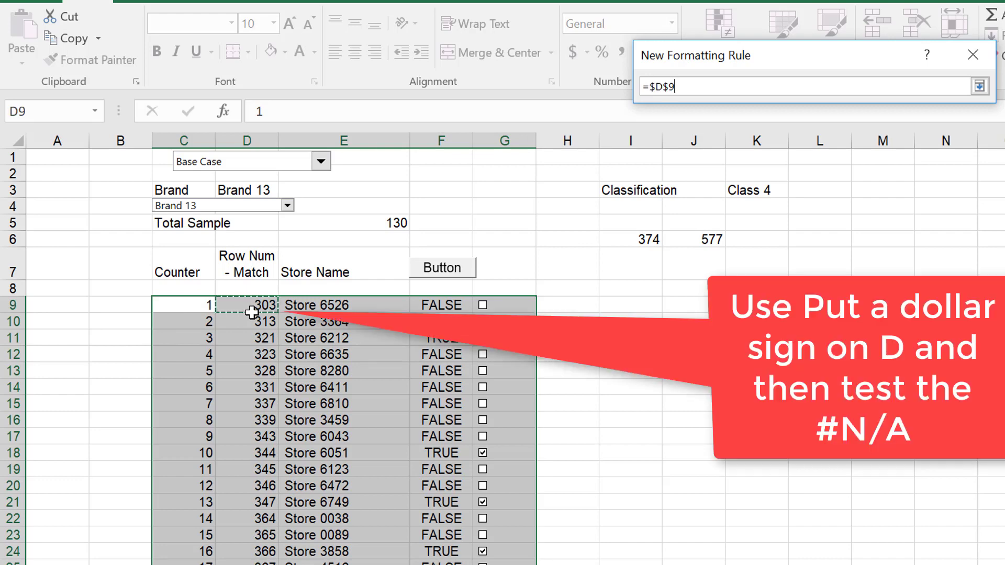
{"action": "key", "text": "F4"}
{"action": "type", "text": "<>\"N/A"}
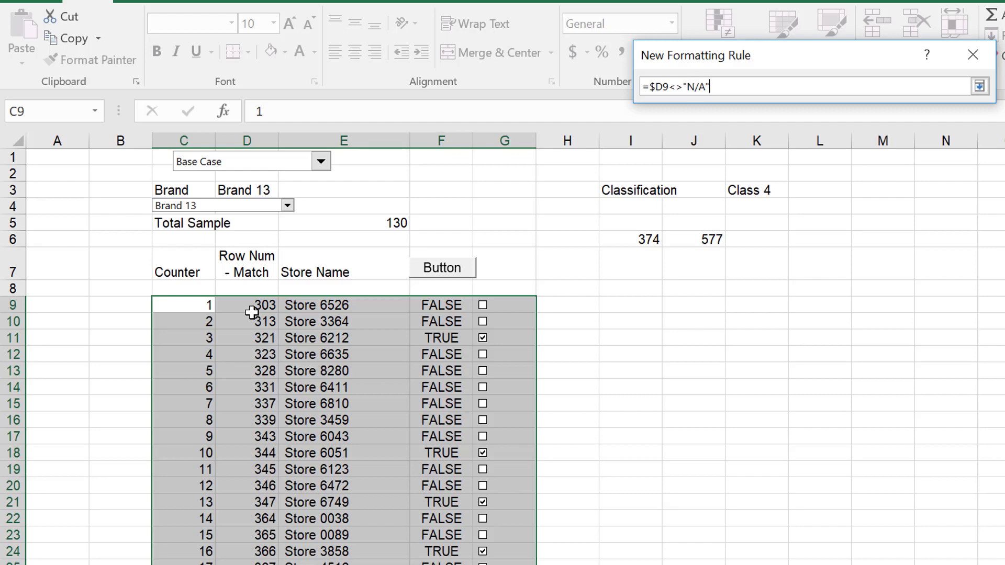
{"action": "key", "text": "Return"}
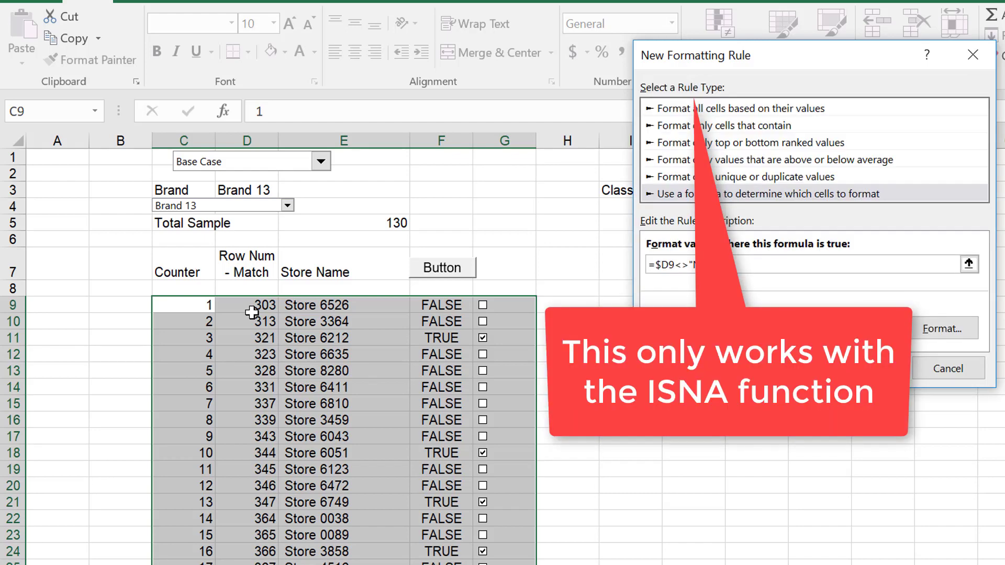
Give the rule a white font colour and apply it to the selected store list.
{"action": "left_click", "coordinate": [930, 339]}
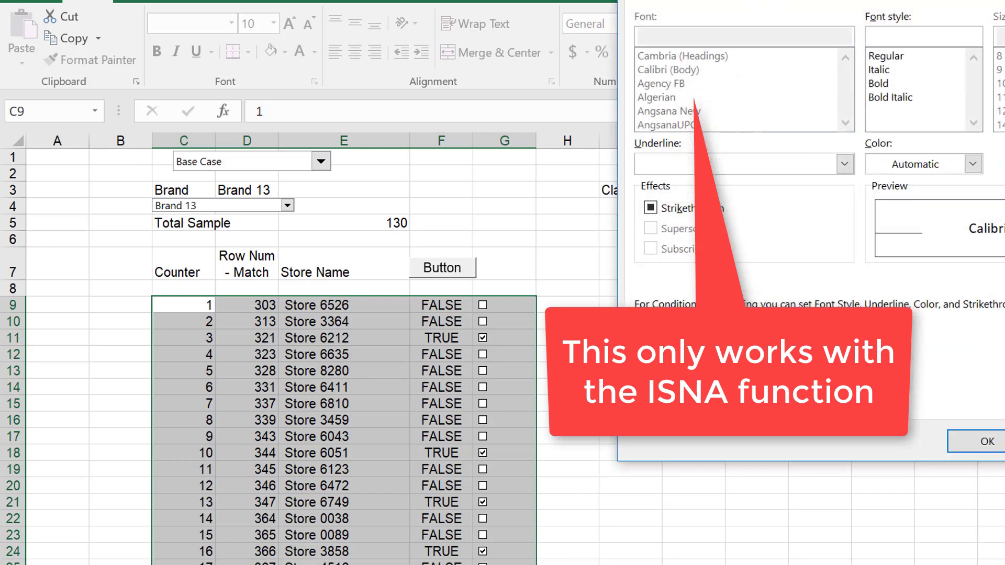
{"action": "left_click", "coordinate": [744, 2]}
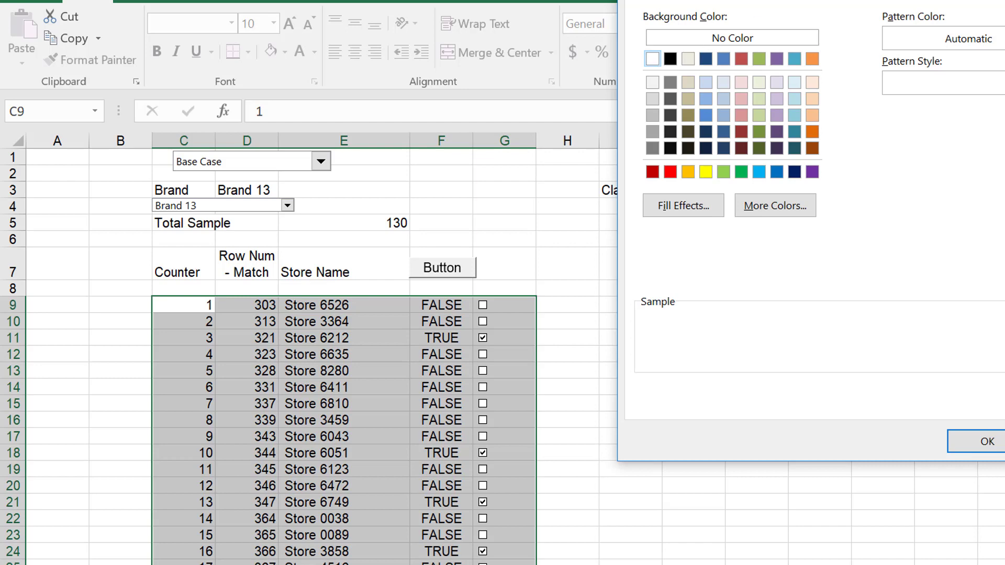
{"action": "left_click", "coordinate": [708, 1]}
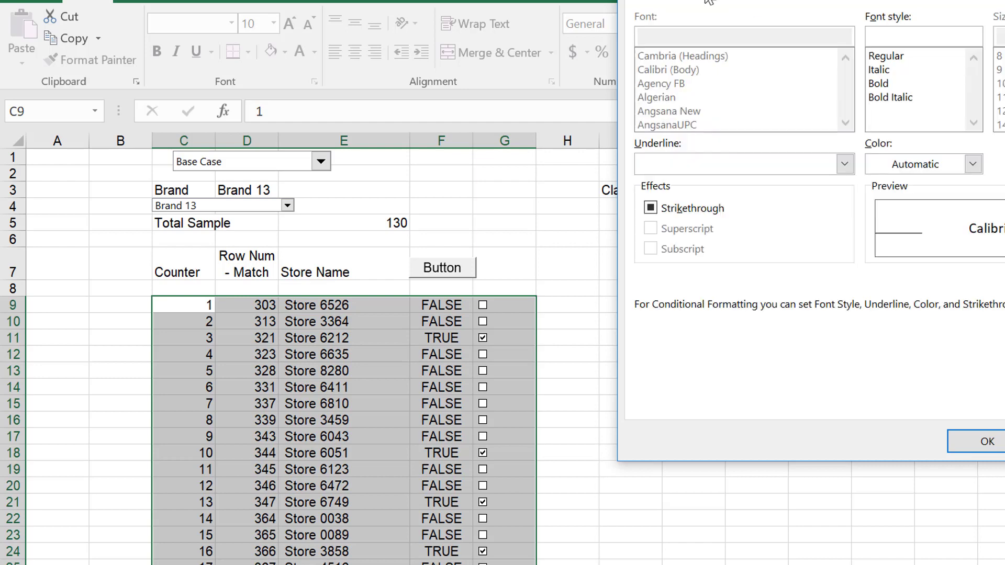
{"action": "left_click", "coordinate": [958, 166]}
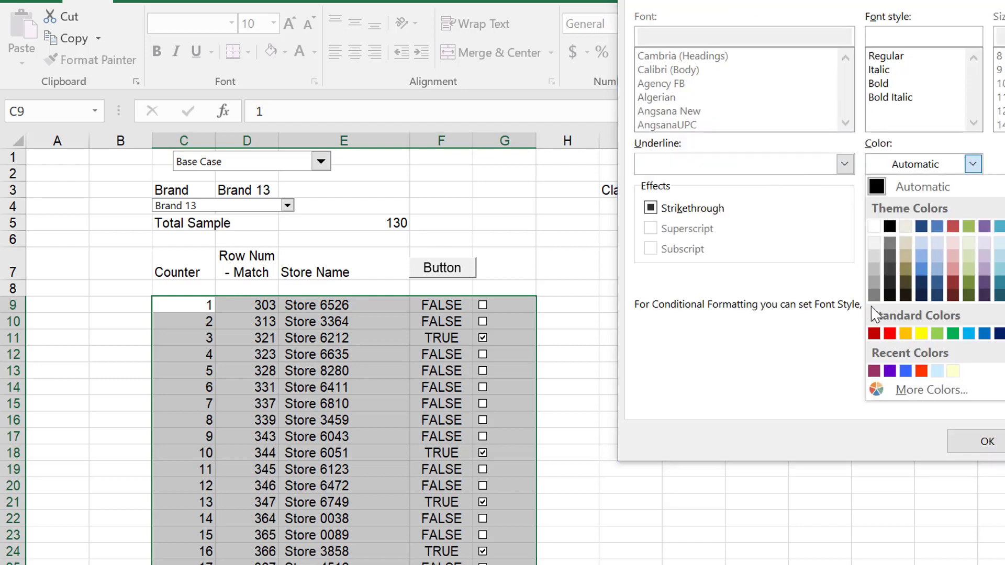
{"action": "left_click", "coordinate": [874, 227]}
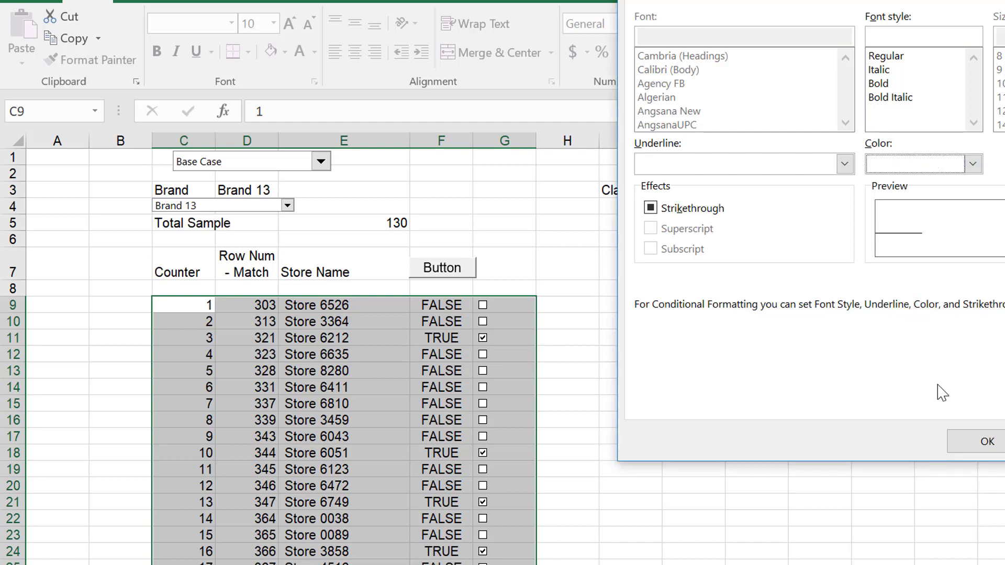
{"action": "left_click", "coordinate": [987, 443]}
{"action": "left_click", "coordinate": [864, 369]}
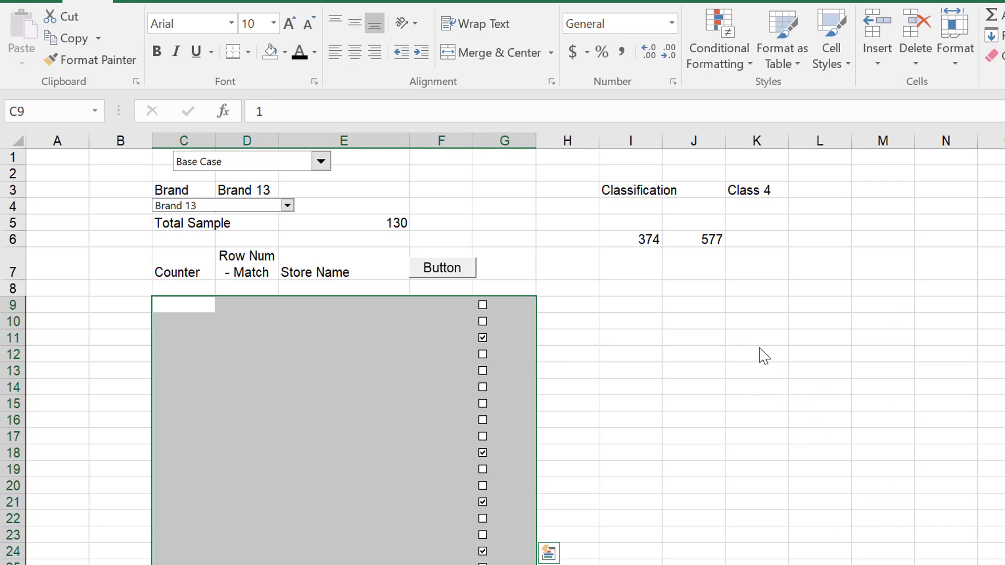
Edit the store list's conditional formatting rule so its formula reads =$D9="N/A", and apply the change.
{"action": "left_click", "coordinate": [716, 50]}
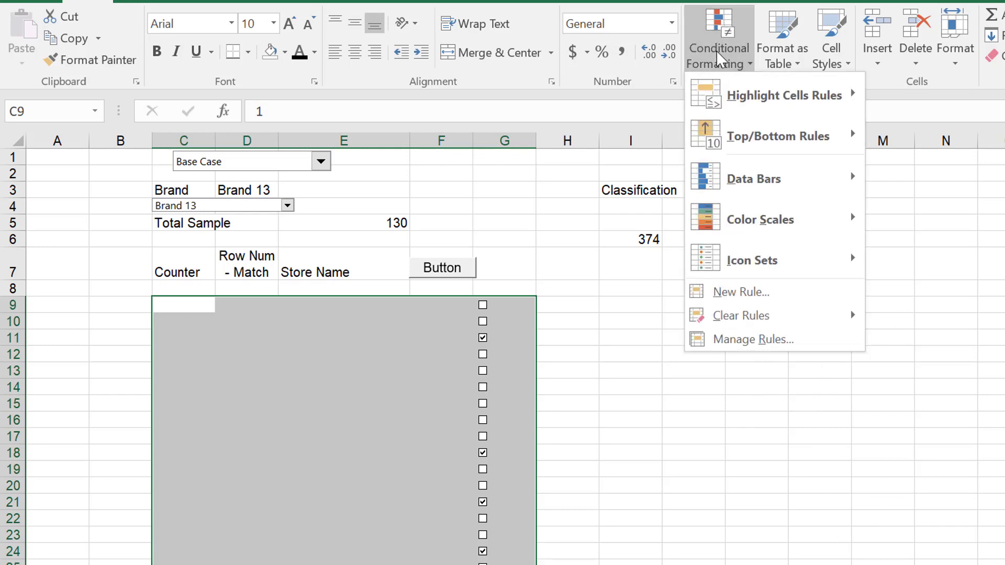
{"action": "left_click", "coordinate": [726, 340]}
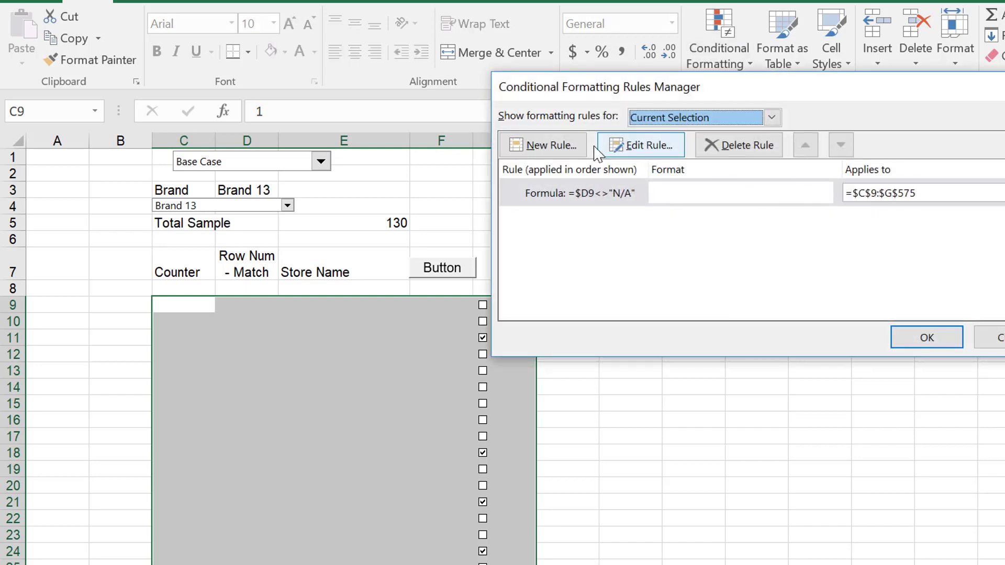
{"action": "left_click", "coordinate": [634, 149]}
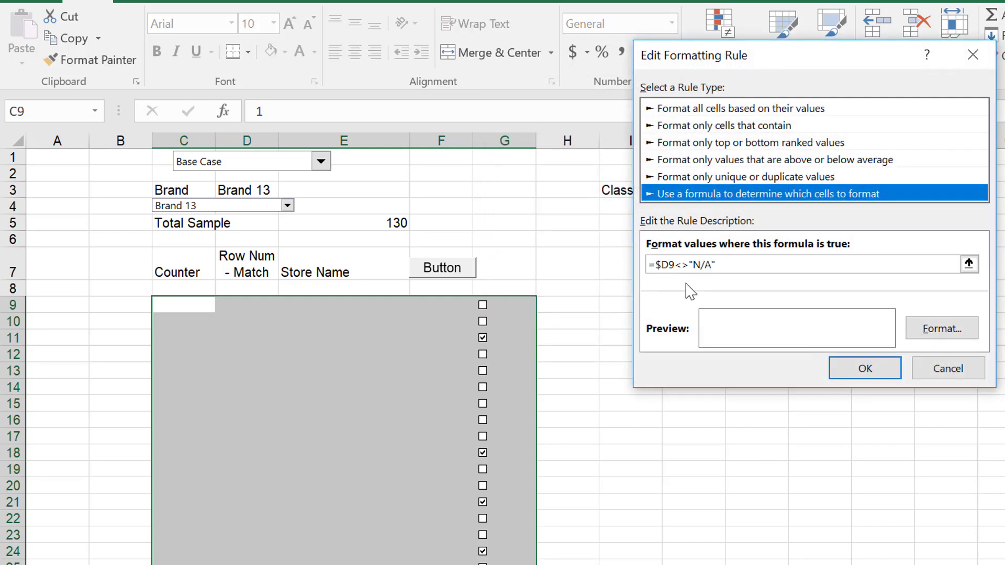
{"action": "left_click", "coordinate": [685, 266]}
{"action": "key", "text": "Left"}
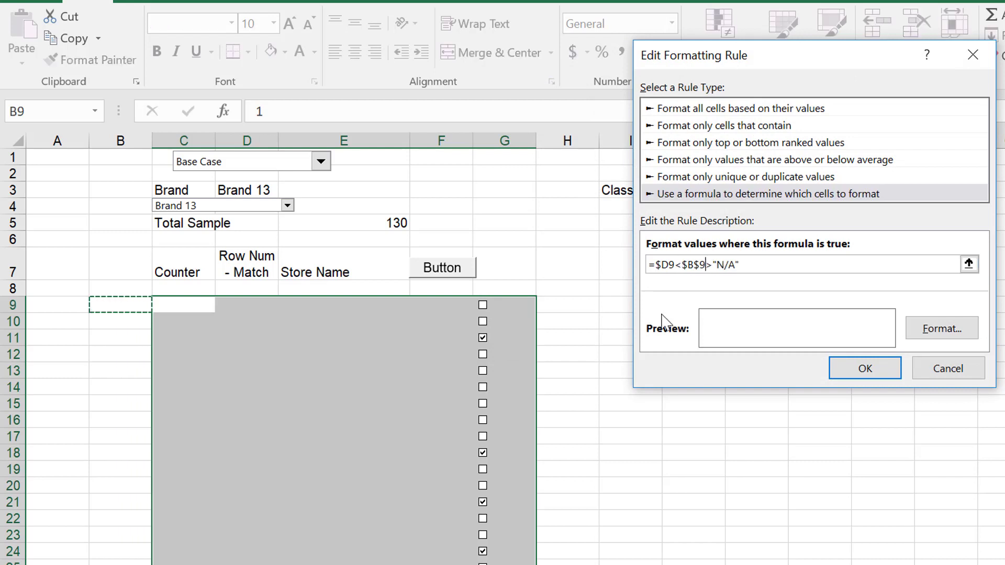
{"action": "key", "text": "BackSpace"}
{"action": "key", "text": "BackSpace"}
{"action": "key", "text": "BackSpace"}
{"action": "key", "text": "BackSpace"}
{"action": "key", "text": "BackSpace"}
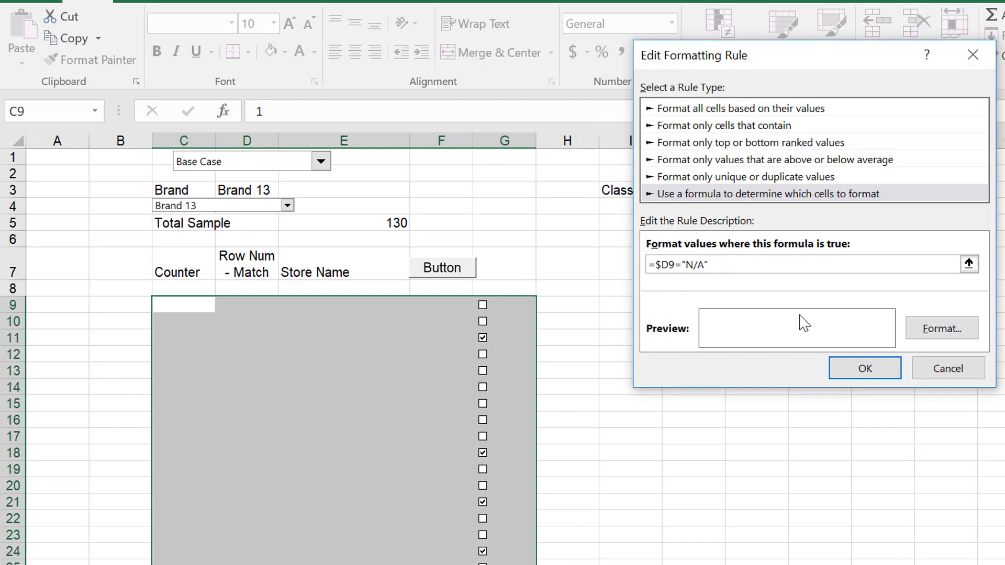
{"action": "left_click", "coordinate": [869, 365]}
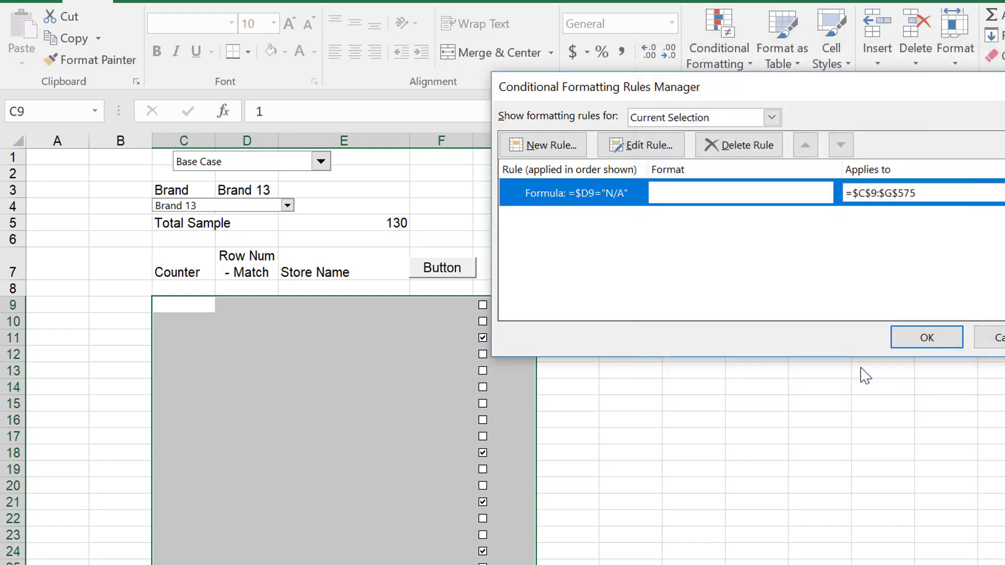
{"action": "left_click", "coordinate": [695, 118]}
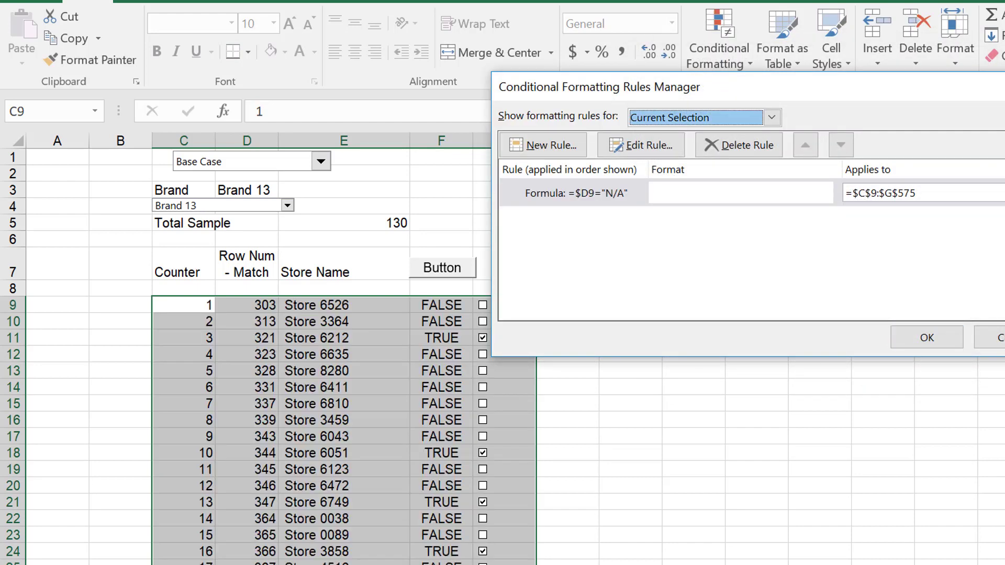
{"action": "left_click", "coordinate": [930, 341]}
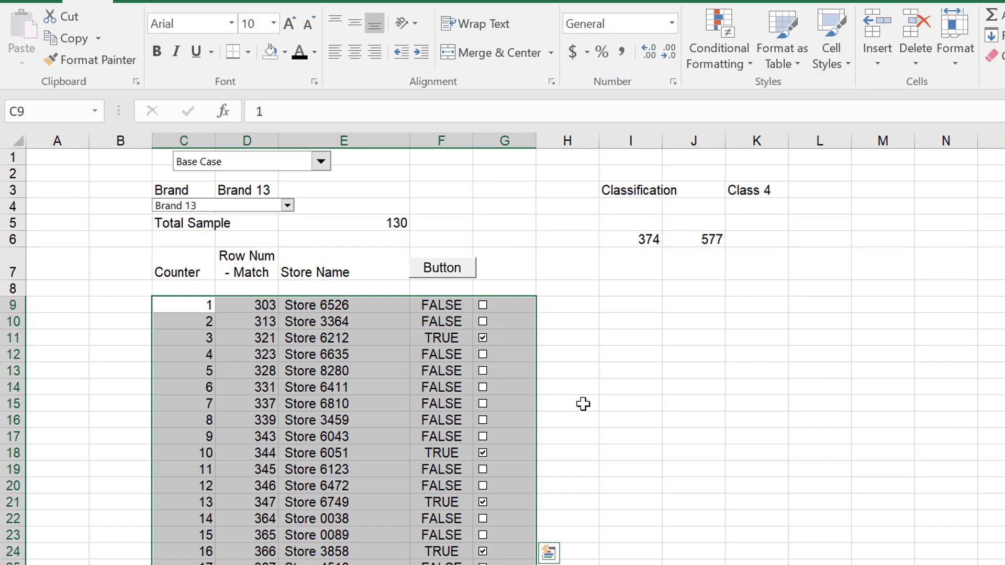
Inspect the store list and the column F switches down to the last row and back near the top, and recalculate the sheet.
{"action": "left_click", "coordinate": [583, 404]}
{"action": "key", "text": "Page_Down"}
{"action": "key", "text": "Left"}
{"action": "key", "text": "Left"}
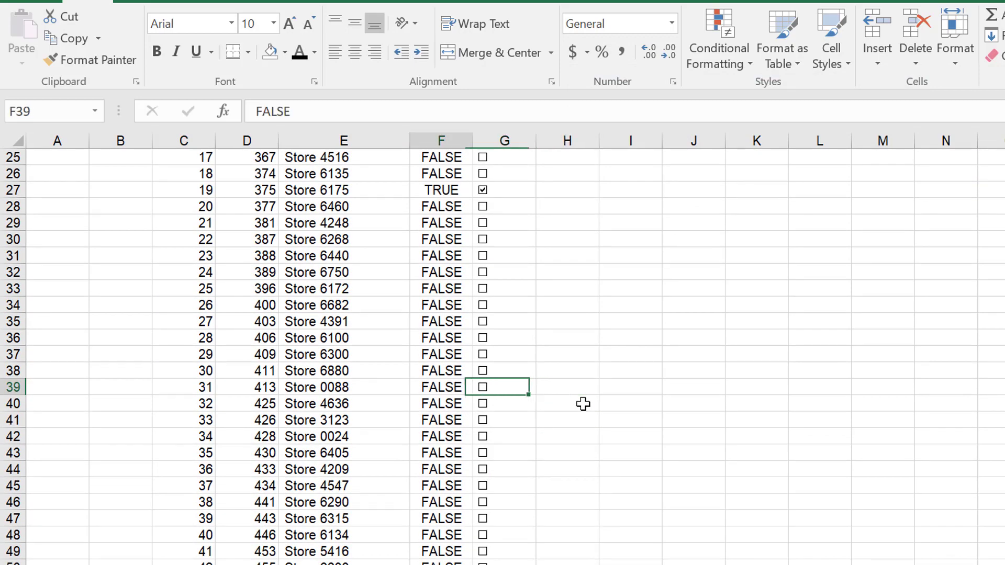
{"action": "key", "text": "ctrl+Down"}
{"action": "key", "text": "Up"}
{"action": "key", "text": "Up"}
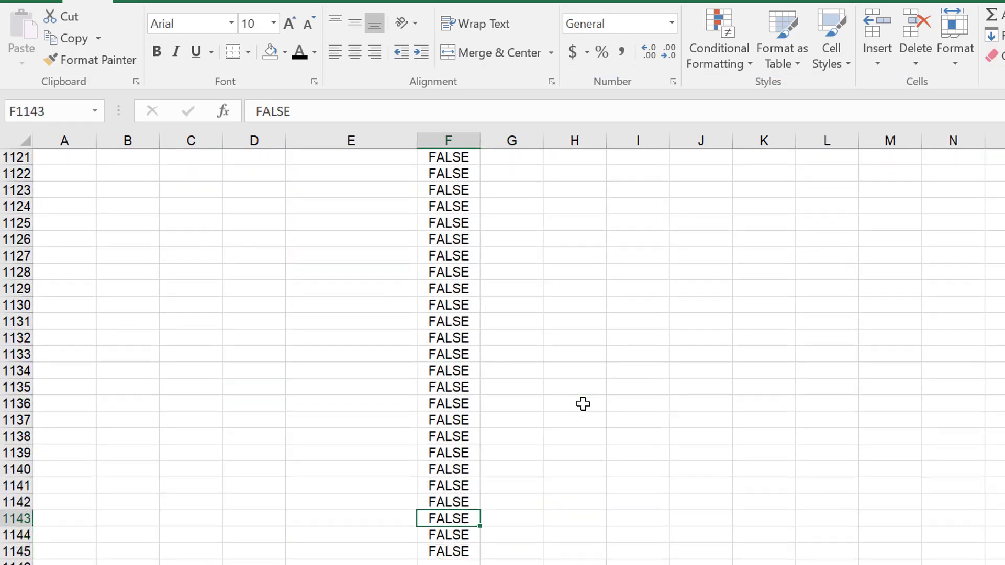
{"action": "key", "text": "ctrl+Up"}
{"action": "key", "text": "Down"}
{"action": "key", "text": "Down"}
{"action": "key", "text": "Down"}
{"action": "key", "text": "Down"}
{"action": "key", "text": "Down"}
{"action": "key", "text": "Down"}
{"action": "key", "text": "Down"}
{"action": "key", "text": "Down"}
{"action": "key", "text": "Down"}
{"action": "key", "text": "Down"}
{"action": "key", "text": "Down"}
{"action": "key", "text": "Down"}
{"action": "key", "text": "Down"}
{"action": "key", "text": "Down"}
{"action": "key", "text": "Down"}
{"action": "key", "text": "Down"}
{"action": "key", "text": "Down"}
{"action": "key", "text": "Down"}
{"action": "key", "text": "Down"}
{"action": "key", "text": "Down"}
{"action": "key", "text": "Down"}
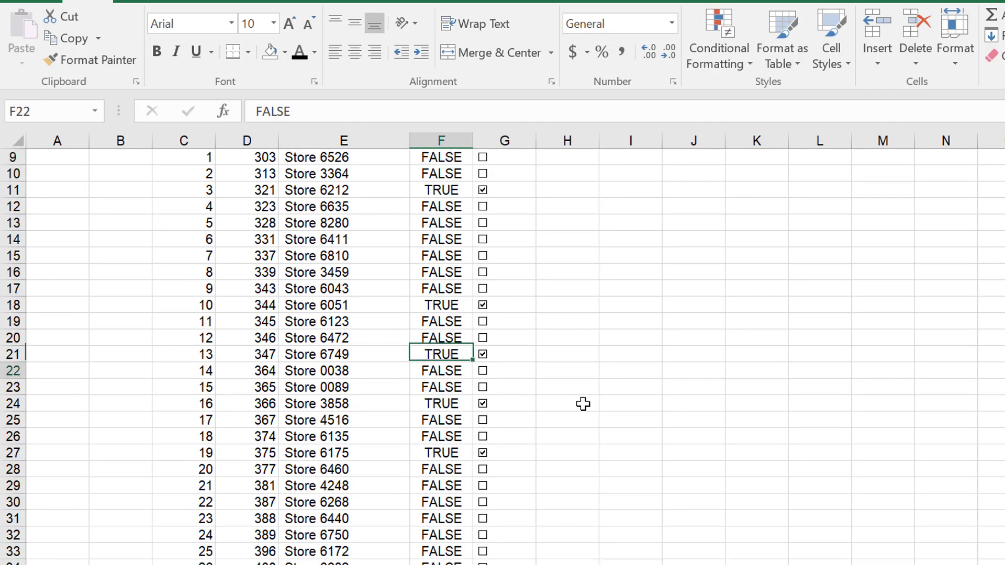
{"action": "key", "text": "Left"}
{"action": "key", "text": "Right"}
{"action": "key", "text": "Left"}
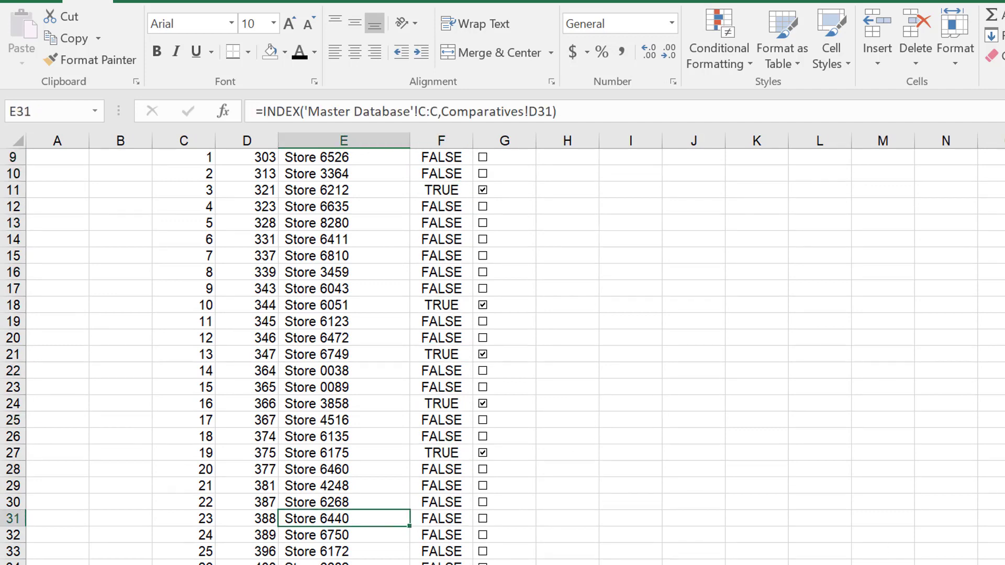
{"action": "key", "text": "F9"}
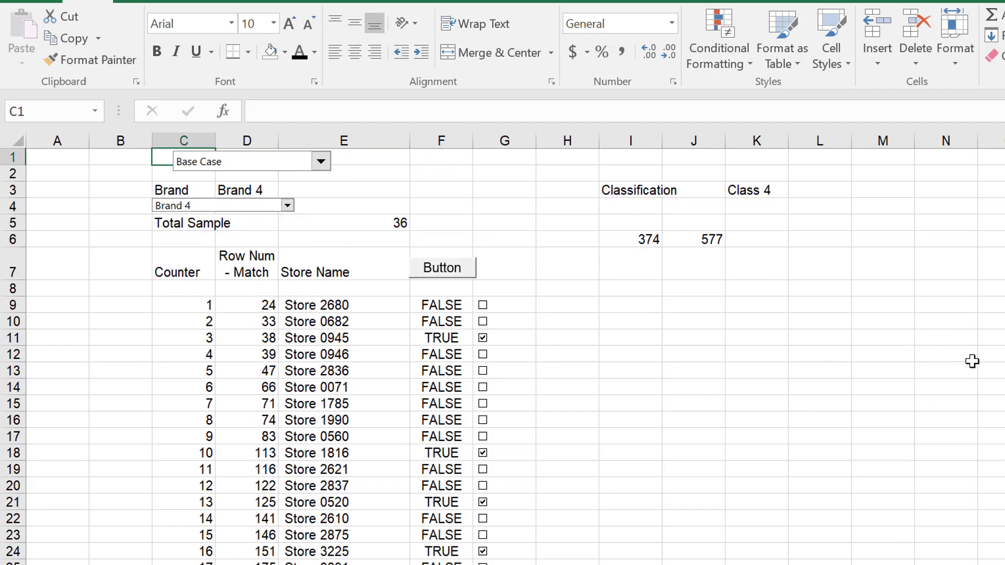
List the conditional formatting rules for this worksheet and inspect the formula of the rule applied to C9:G575.
{"action": "left_click", "coordinate": [715, 47]}
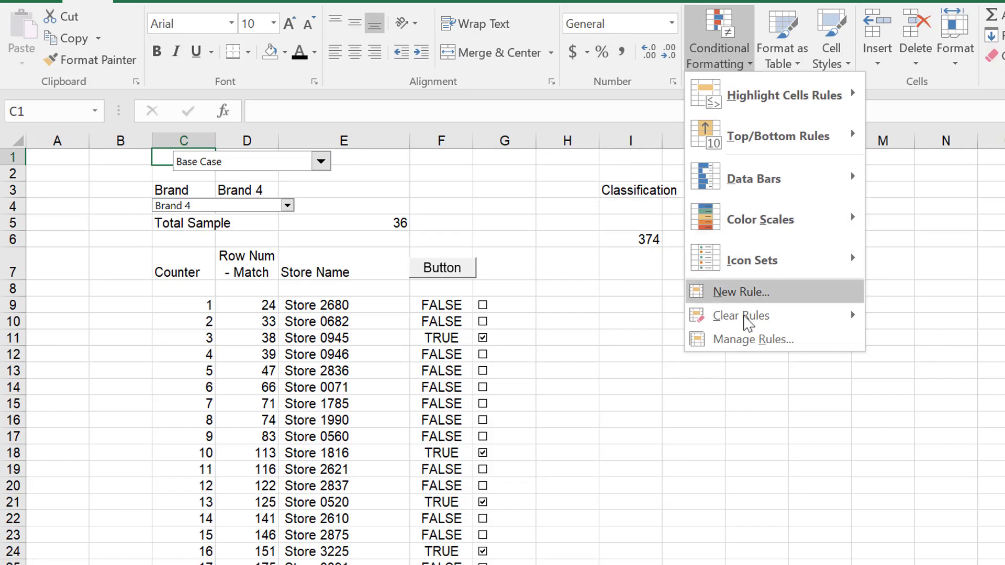
{"action": "left_click", "coordinate": [743, 340]}
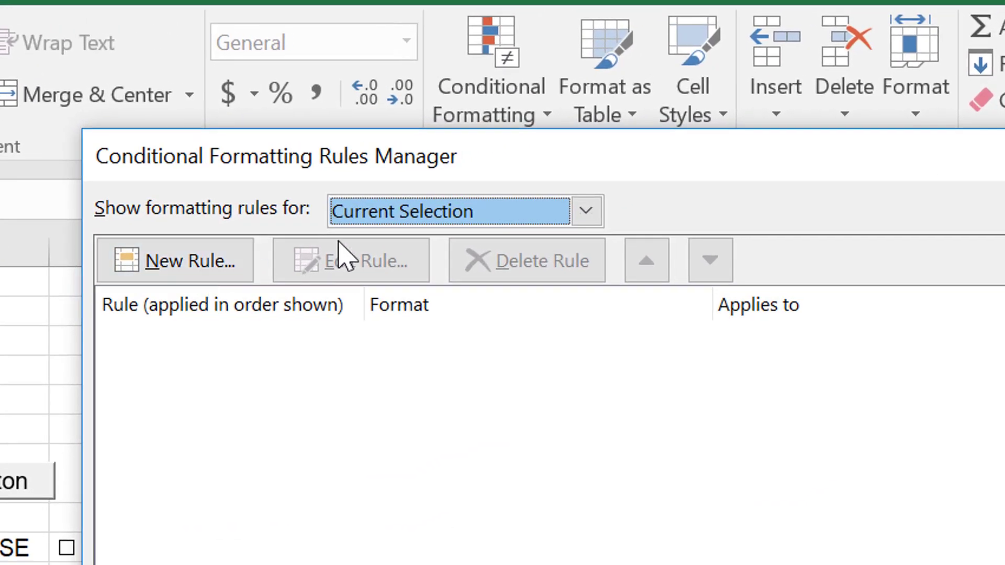
{"action": "left_click", "coordinate": [373, 222]}
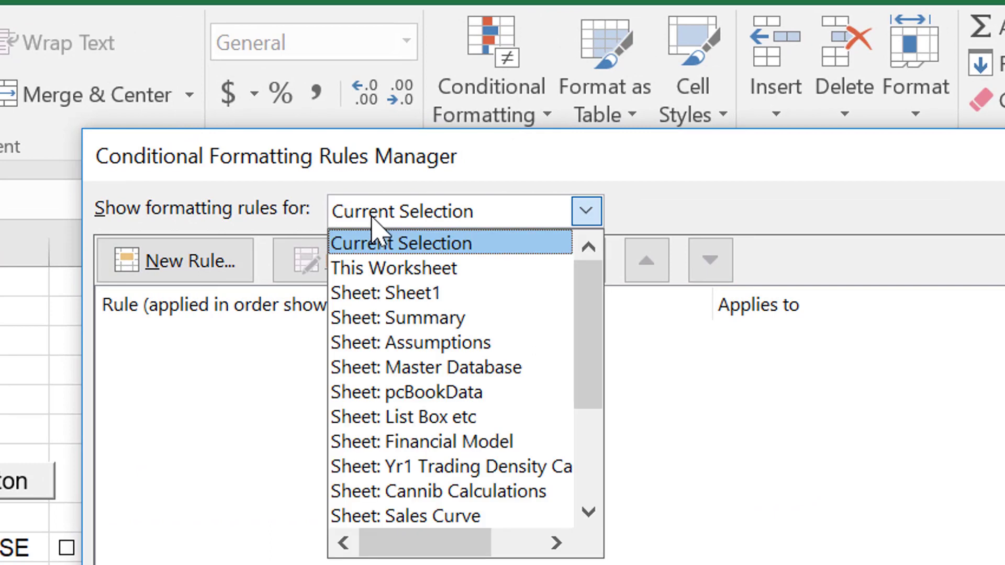
{"action": "left_click", "coordinate": [361, 267]}
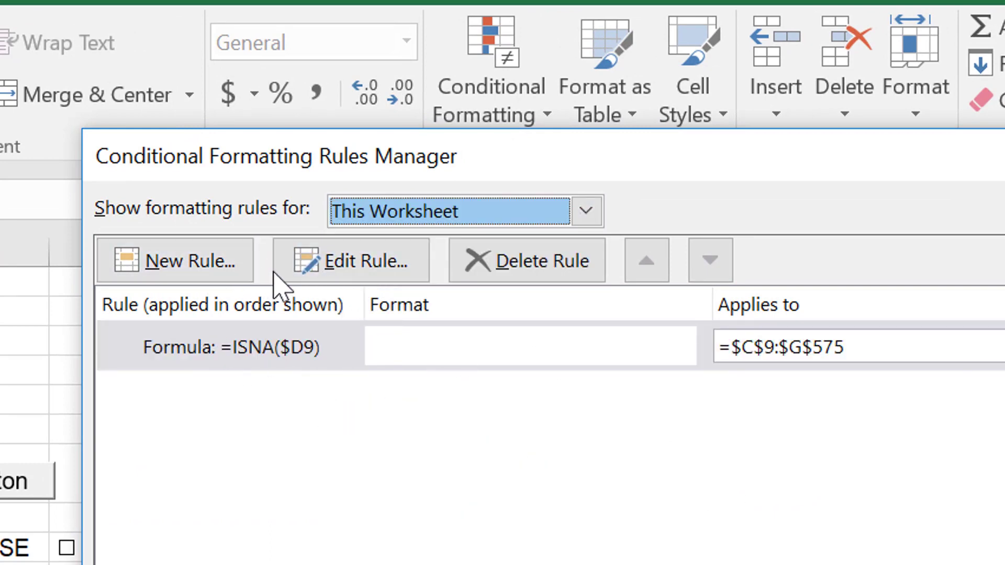
{"action": "left_click", "coordinate": [341, 274]}
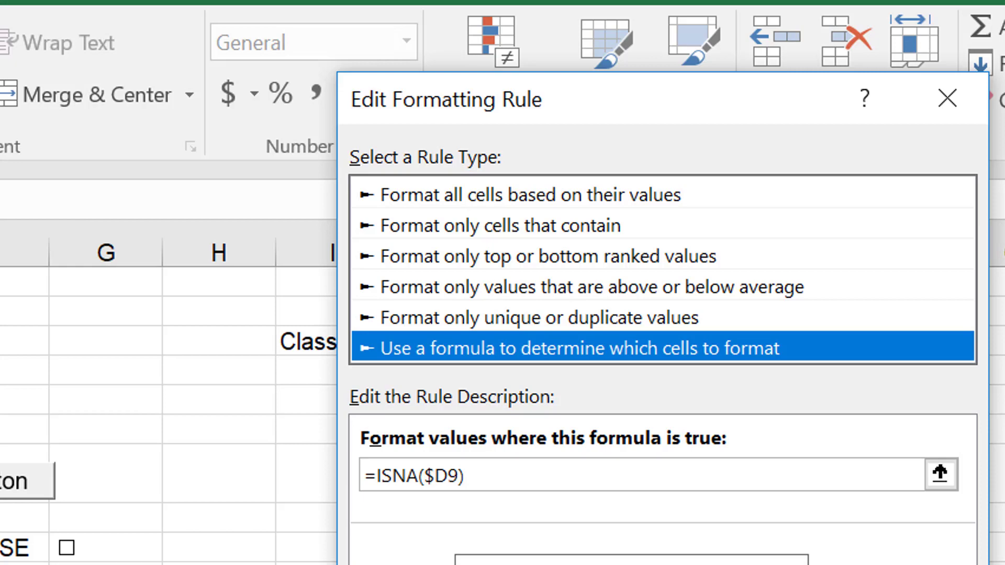
{"action": "key", "text": "Return"}
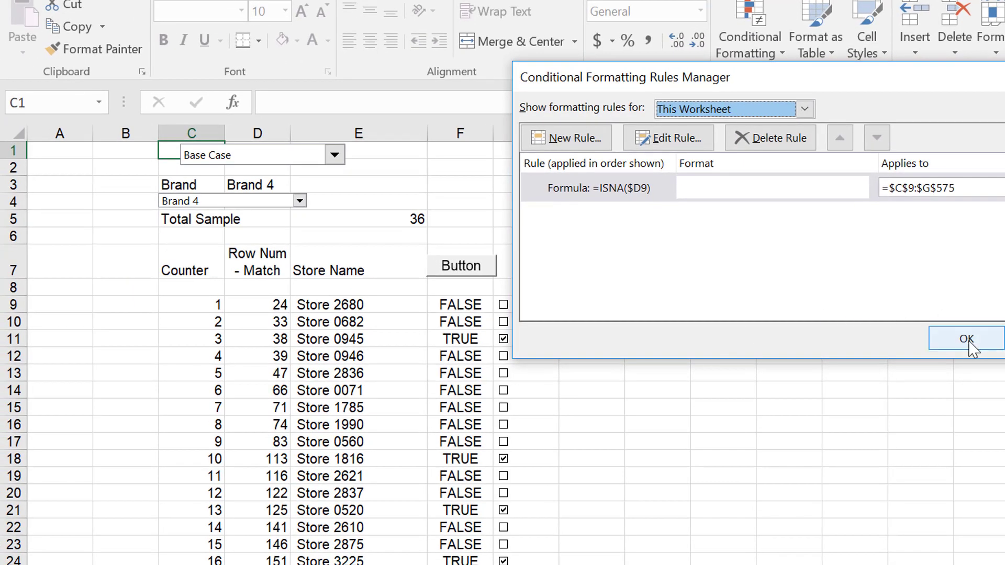
{"action": "left_click", "coordinate": [966, 339]}
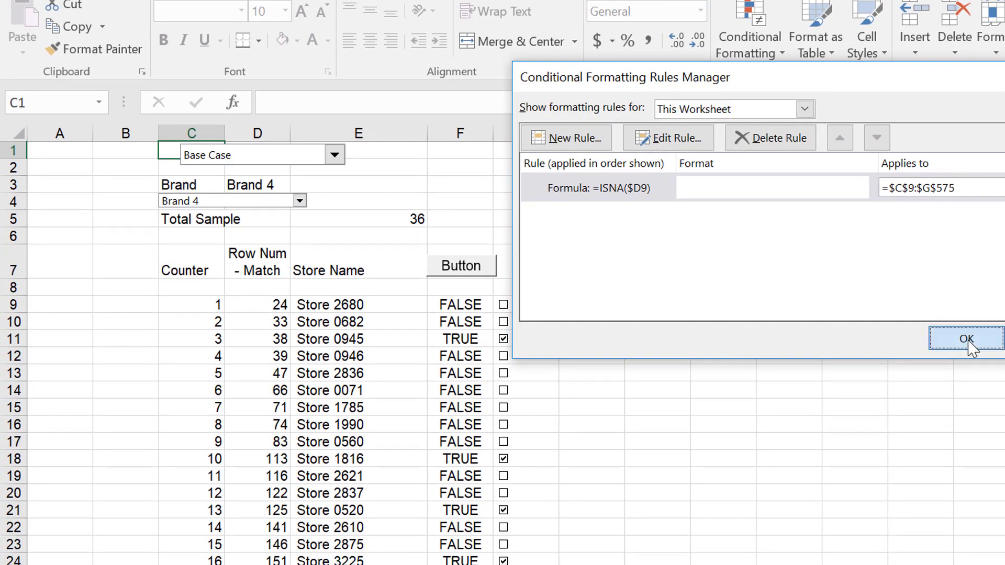
Select the whole worksheet and turn off its gridlines.
{"action": "left_click", "coordinate": [377, 357]}
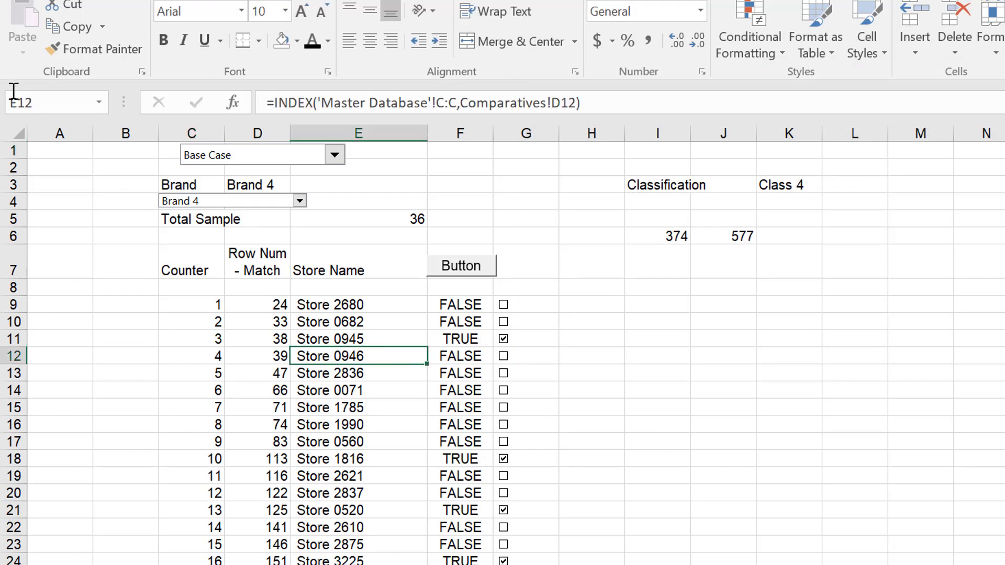
{"action": "left_click", "coordinate": [14, 134]}
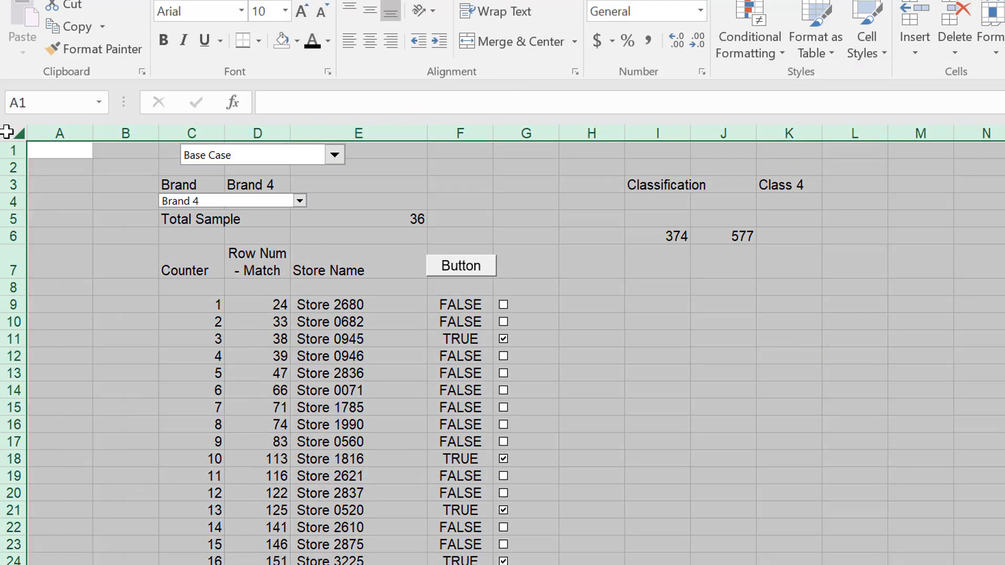
{"action": "left_click", "coordinate": [259, 40]}
{"action": "left_click", "coordinate": [259, 41]}
{"action": "left_click", "coordinate": [497, 0]}
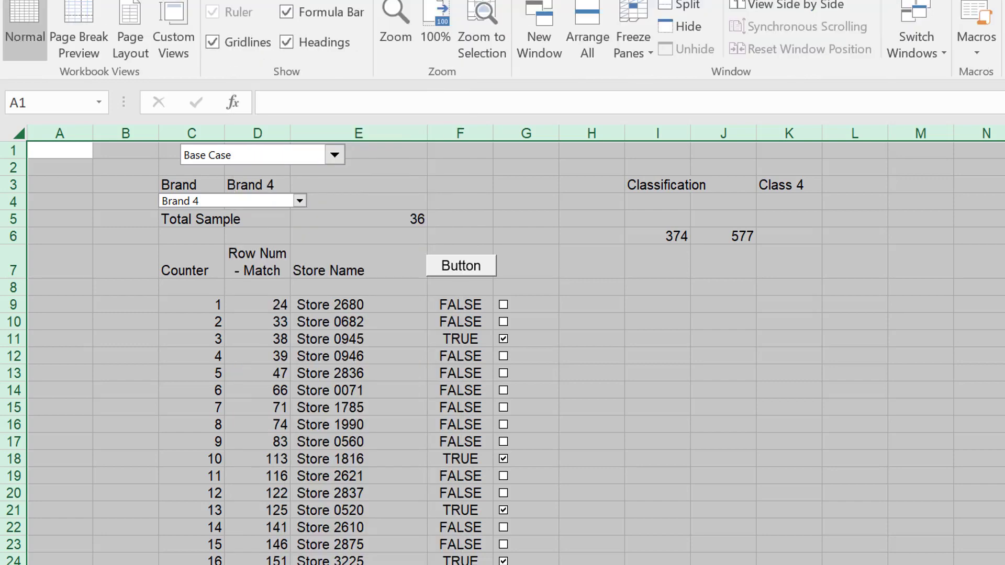
{"action": "left_click", "coordinate": [248, 50]}
Examine the rows around and below the end of the store list to check the hidden #N/A entries.
{"action": "left_click", "coordinate": [190, 459]}
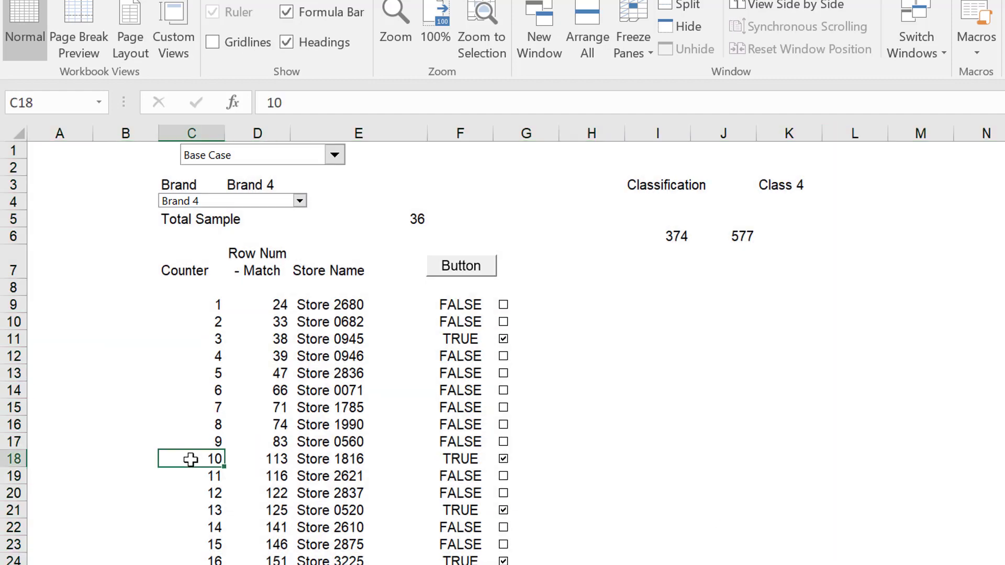
{"action": "key", "text": "Page_Down"}
{"action": "key", "text": "Page_Down"}
{"action": "key", "text": "Page_Down"}
{"action": "key", "text": "Page_Up"}
{"action": "key", "text": "Page_Up"}
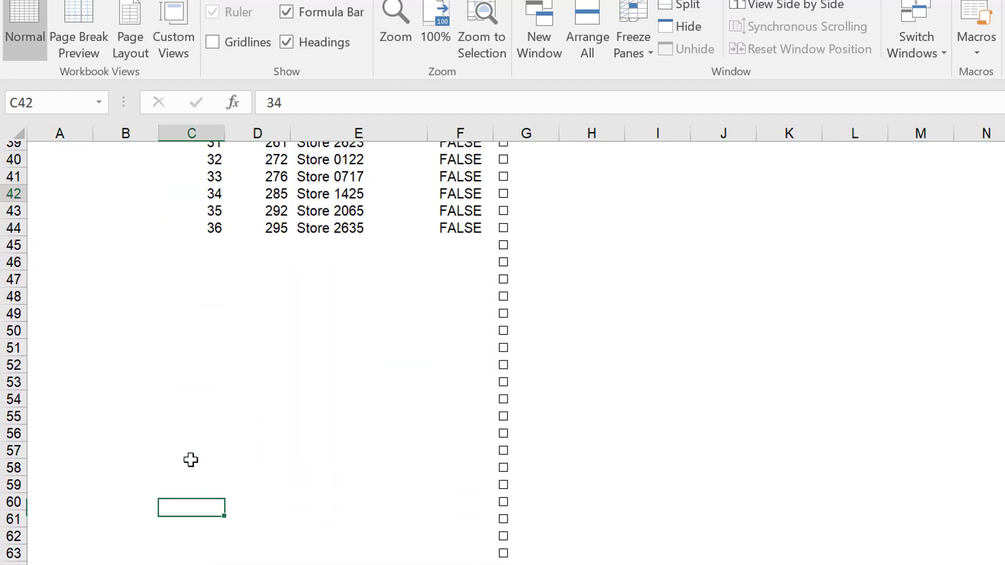
Examine the blank-looking cells below the last store in columns C to G, down to about row 120, and return to the list's start.
{"action": "key", "text": "Down"}
{"action": "key", "text": "Down"}
{"action": "key", "text": "Down"}
{"action": "key", "text": "Right"}
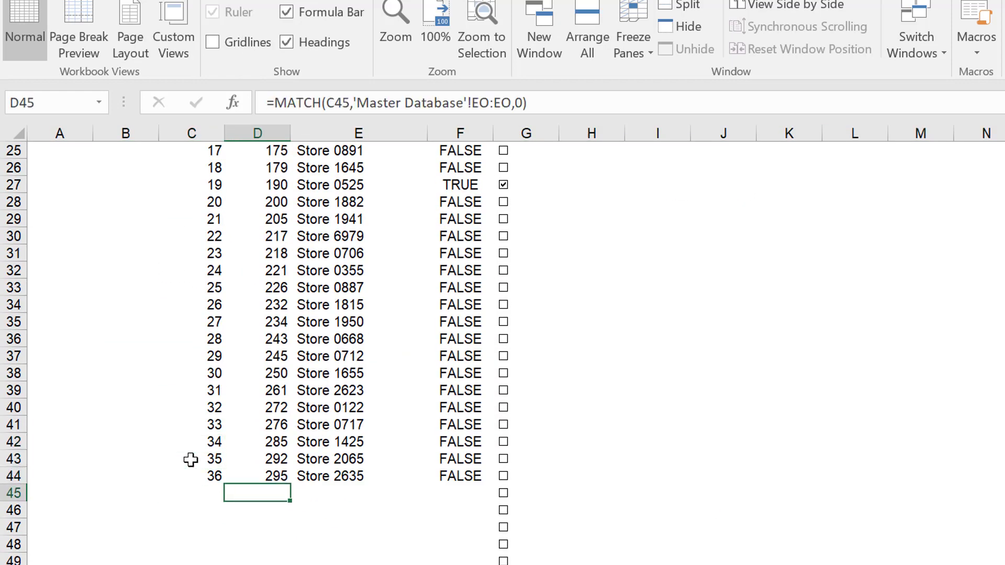
{"action": "key", "text": "Left"}
{"action": "key", "text": "Page_Down"}
{"action": "key", "text": "Page_Down"}
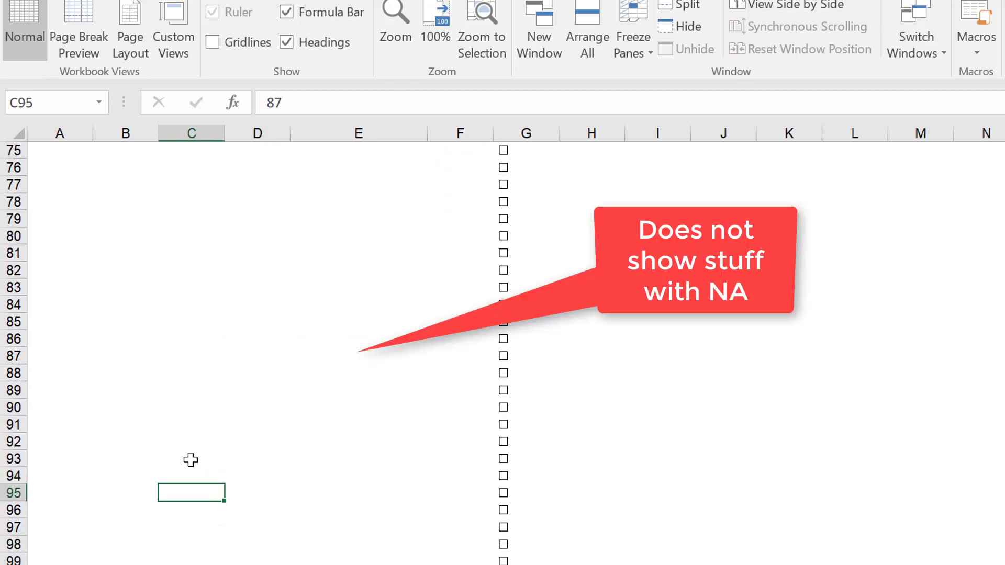
{"action": "key", "text": "Page_Up"}
{"action": "key", "text": "Page_Up"}
{"action": "scroll", "coordinate": [191, 460], "scroll_direction": "up", "scroll_amount": 6}
{"action": "scroll", "coordinate": [190, 460], "scroll_direction": "down", "scroll_amount": 5}
{"action": "key", "text": "Right"}
{"action": "key", "text": "Right"}
{"action": "key", "text": "Right"}
{"action": "key", "text": "Right"}
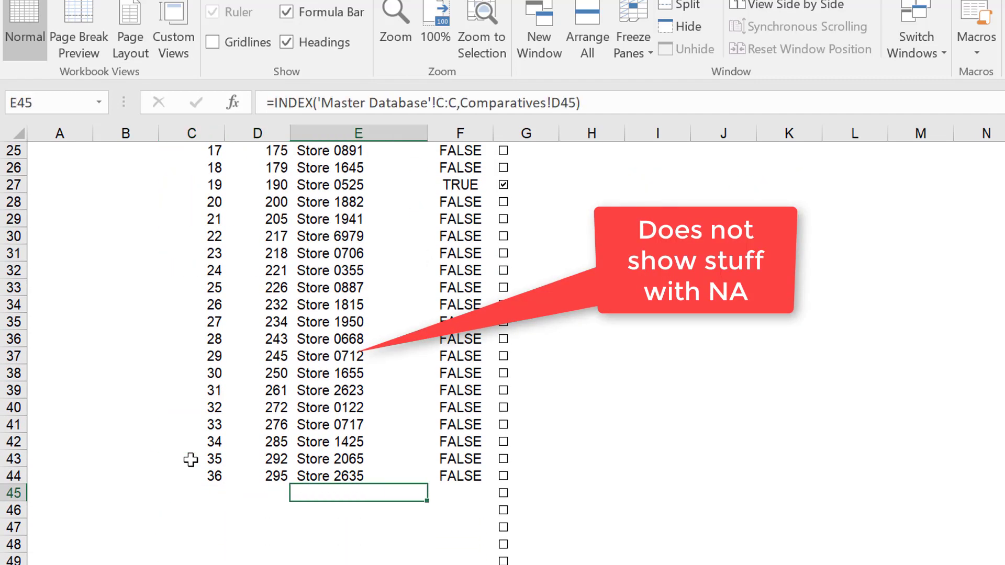
{"action": "key", "text": "Page_Down"}
{"action": "key", "text": "Page_Down"}
{"action": "key", "text": "Page_Down"}
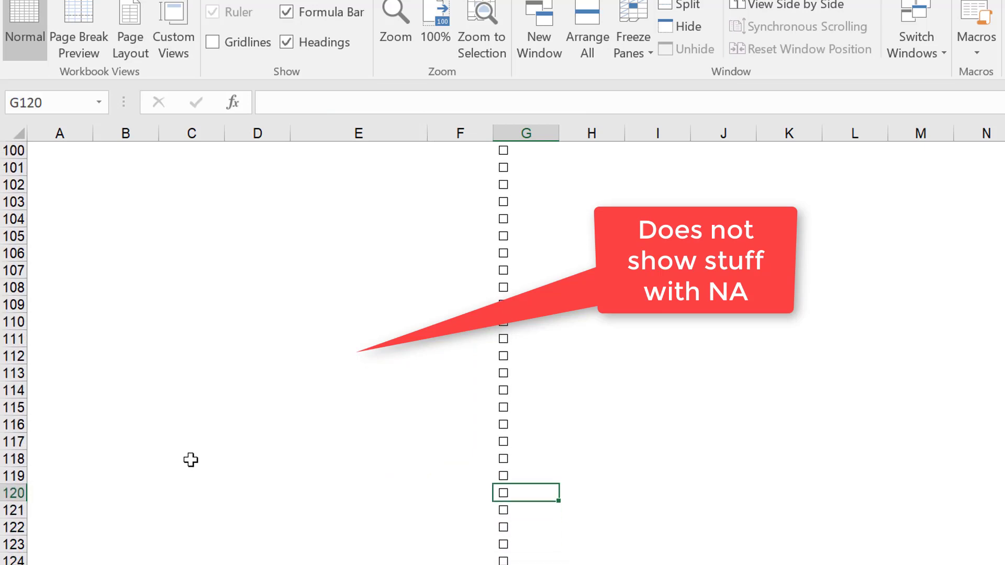
{"action": "key", "text": "Page_Up"}
{"action": "key", "text": "Page_Up"}
{"action": "key", "text": "Page_Up"}
{"action": "key", "text": "Page_Up"}
{"action": "key", "text": "Down"}
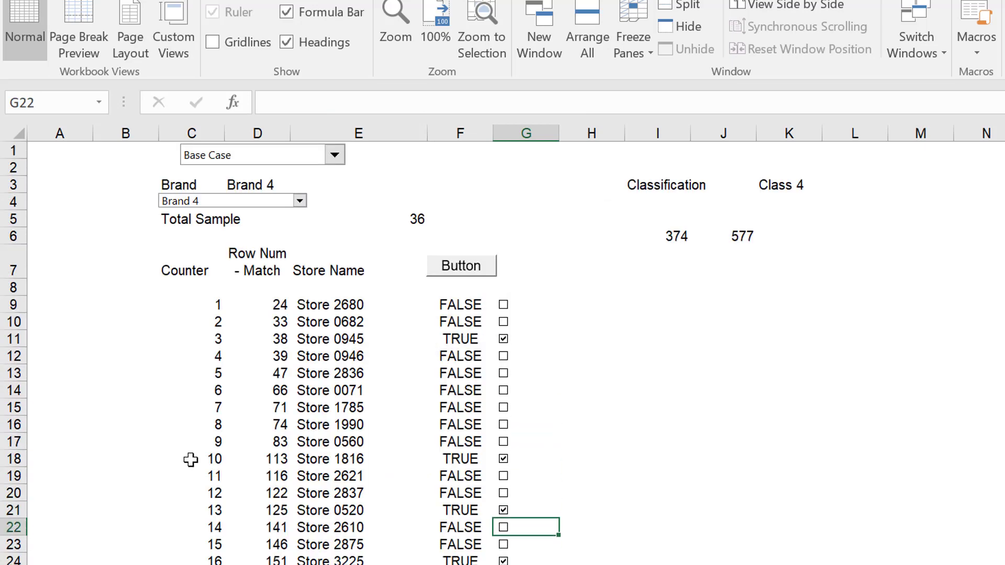
Create a new formula-based conditional formatting rule for the store list range C9:F575.
{"action": "key", "text": "Up"}
{"action": "key", "text": "Up"}
{"action": "key", "text": "Up"}
{"action": "key", "text": "Up"}
{"action": "key", "text": "Up"}
{"action": "key", "text": "Up"}
{"action": "key", "text": "Up"}
{"action": "key", "text": "Up"}
{"action": "key", "text": "Up"}
{"action": "key", "text": "Left"}
{"action": "key", "text": "Left"}
{"action": "key", "text": "Up"}
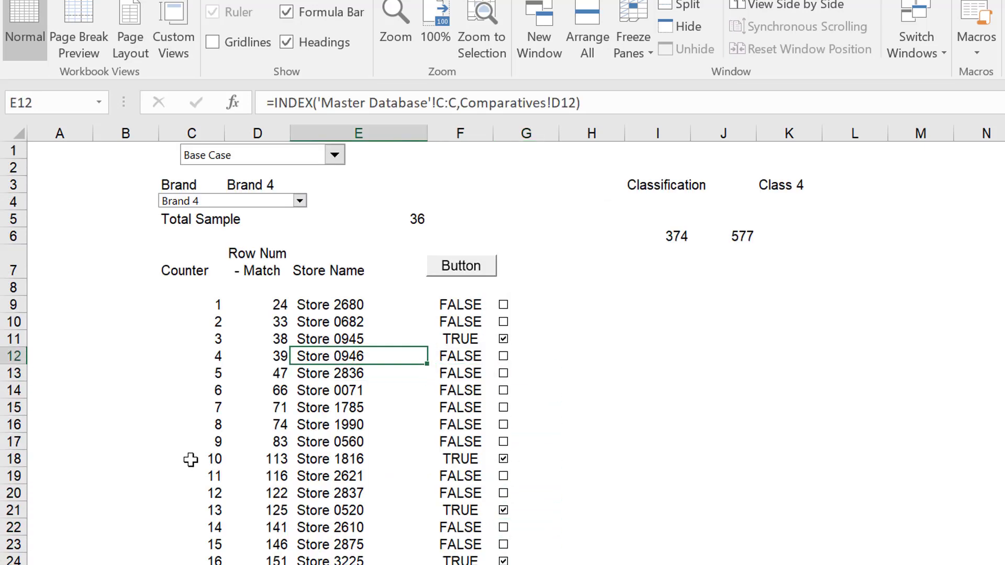
{"action": "key", "text": "Up"}
{"action": "key", "text": "Up"}
{"action": "key", "text": "Left"}
{"action": "key", "text": "Up"}
{"action": "key", "text": "Left"}
{"action": "key", "text": "ctrl+shift+Right"}
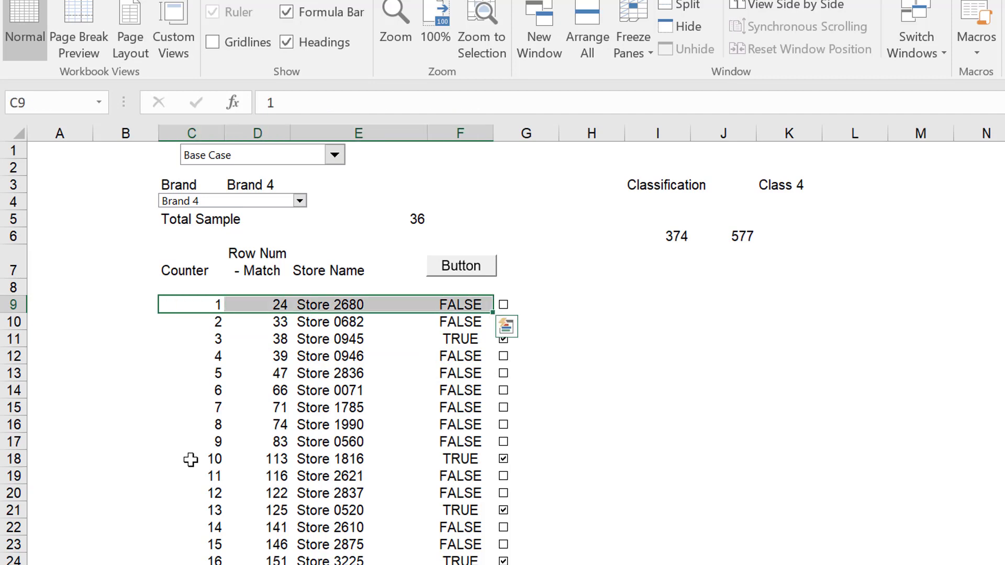
{"action": "key", "text": "ctrl+shift+Down"}
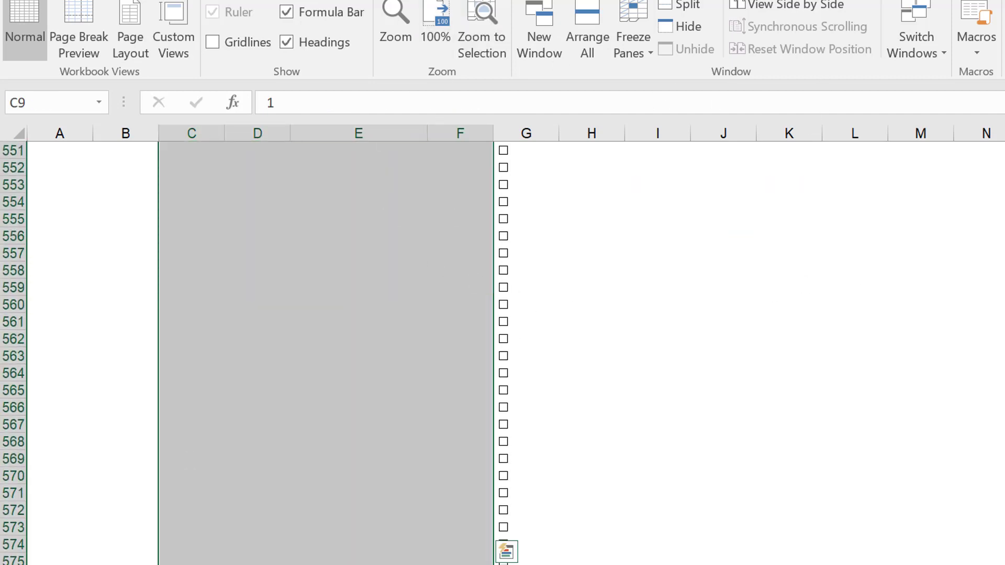
{"action": "scroll", "coordinate": [503, 351], "scroll_direction": "up", "scroll_amount": 15}
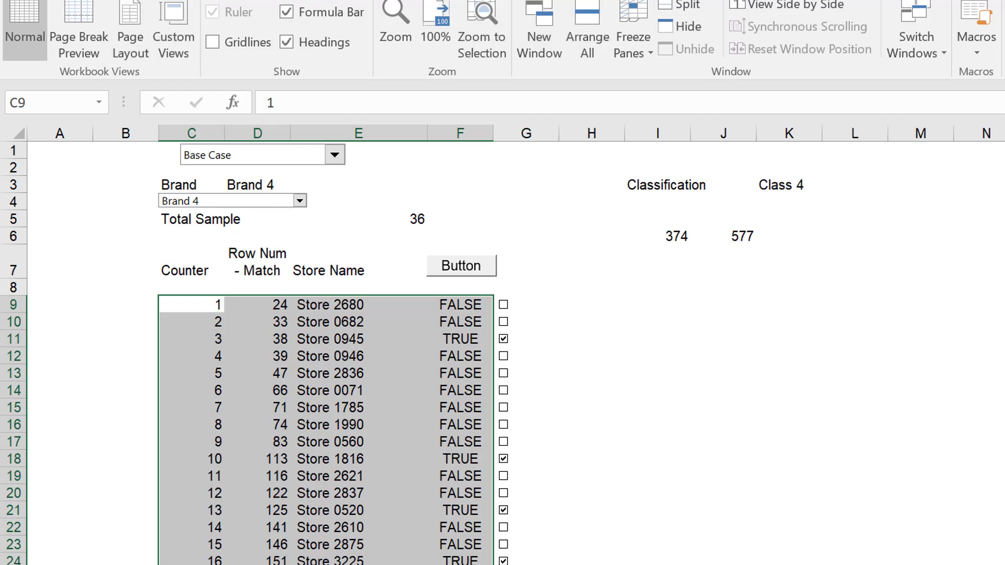
{"action": "left_click", "coordinate": [52, 0]}
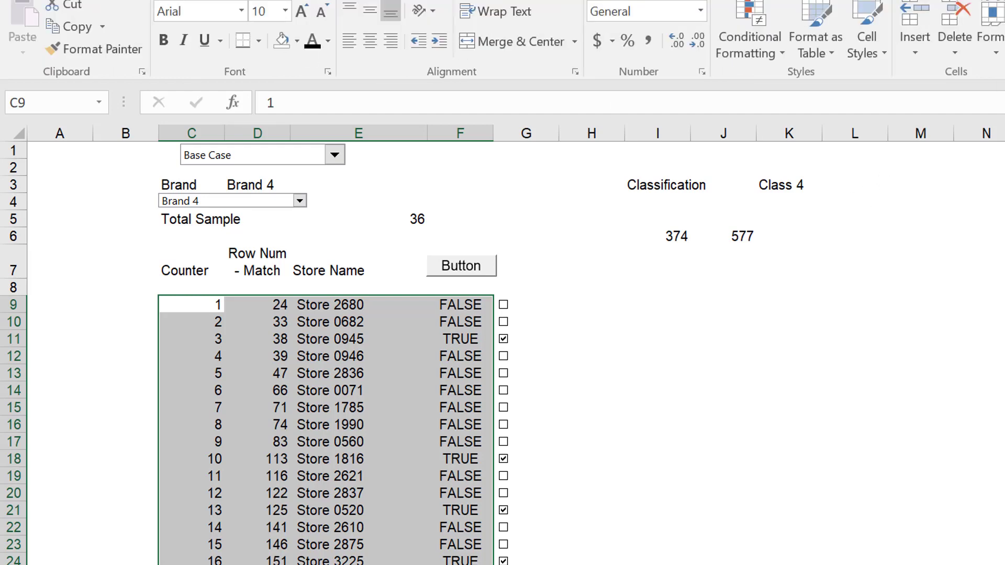
{"action": "left_click", "coordinate": [760, 42]}
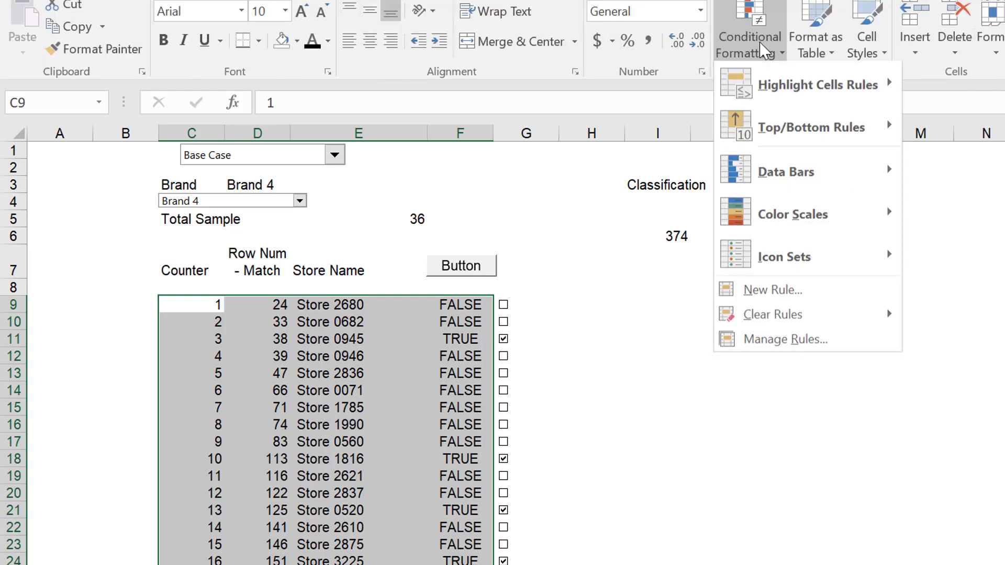
{"action": "left_click", "coordinate": [789, 290]}
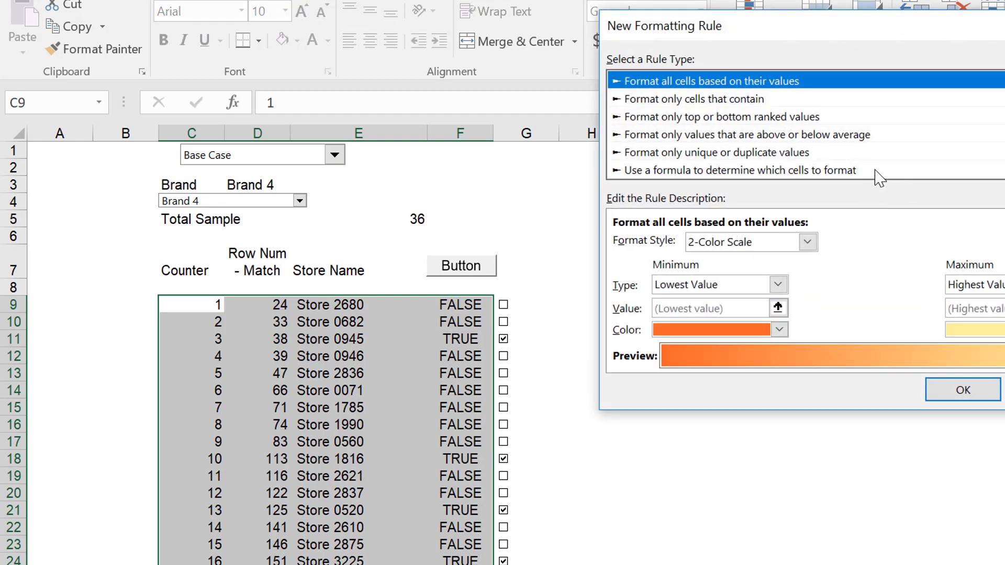
{"action": "left_click", "coordinate": [839, 171]}
{"action": "left_click", "coordinate": [949, 243]}
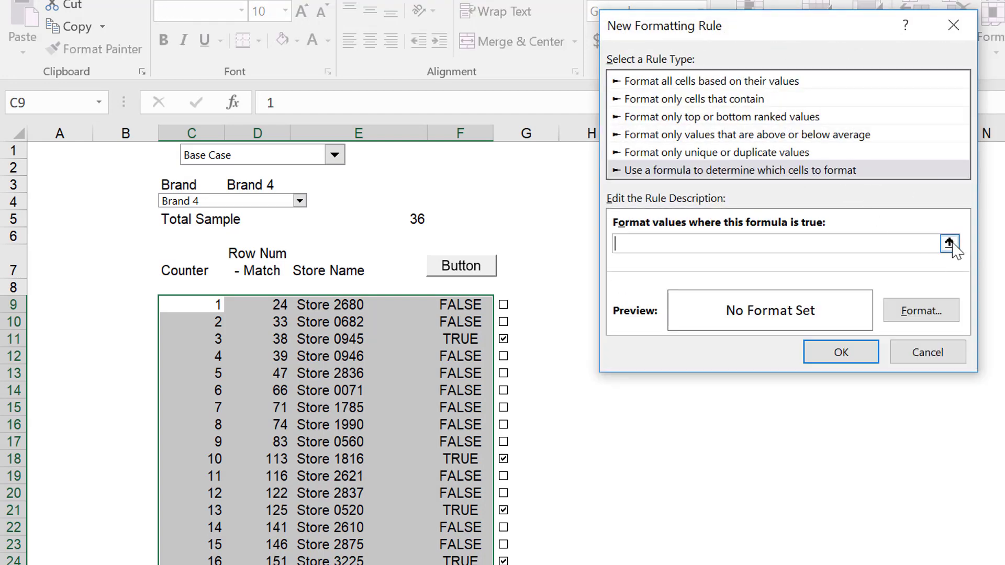
Set the rule's formula to =$F9=true, keeping column F absolute and the row relative.
{"action": "left_click", "coordinate": [446, 305]}
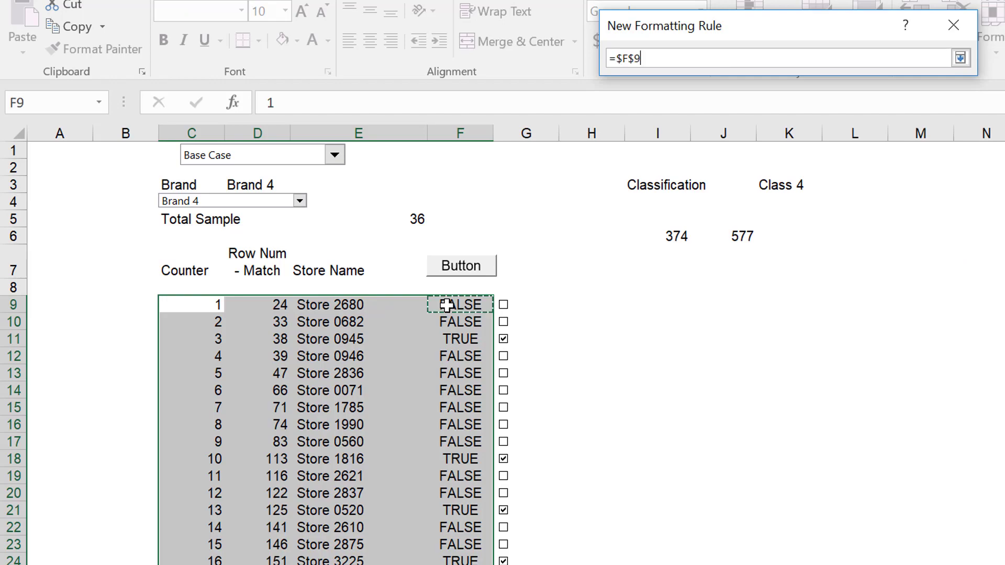
{"action": "key", "text": "F4"}
{"action": "key", "text": "F4"}
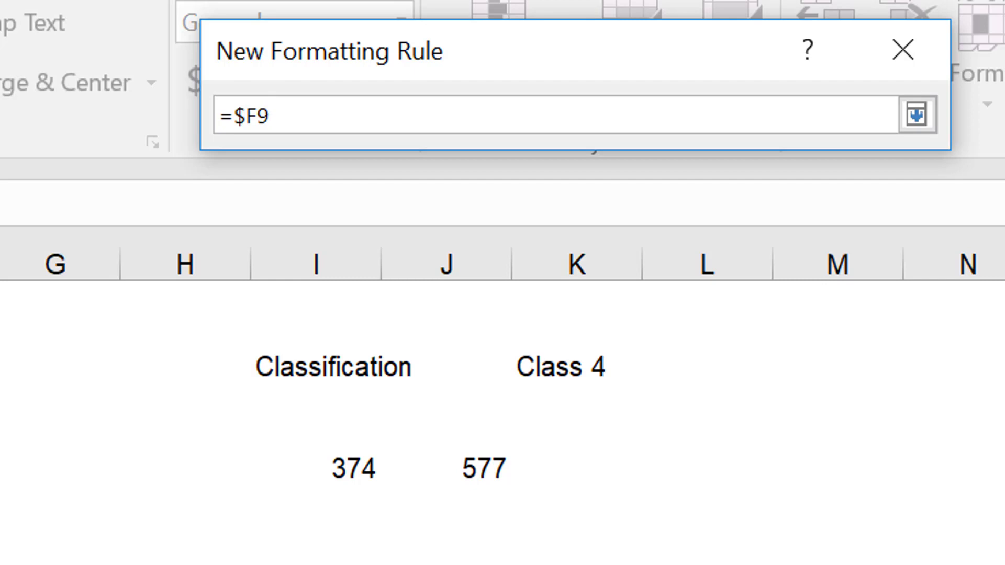
{"action": "type", "text": "=true"}
{"action": "key", "text": "Return"}
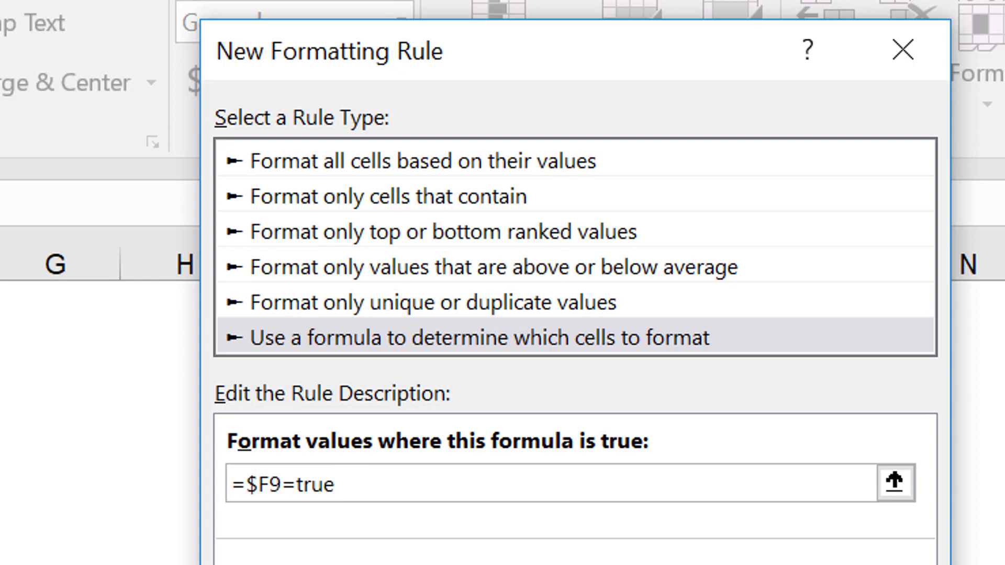
Give the new rule a red font and a white background fill, and save the rule.
{"action": "key", "text": "alt+f"}
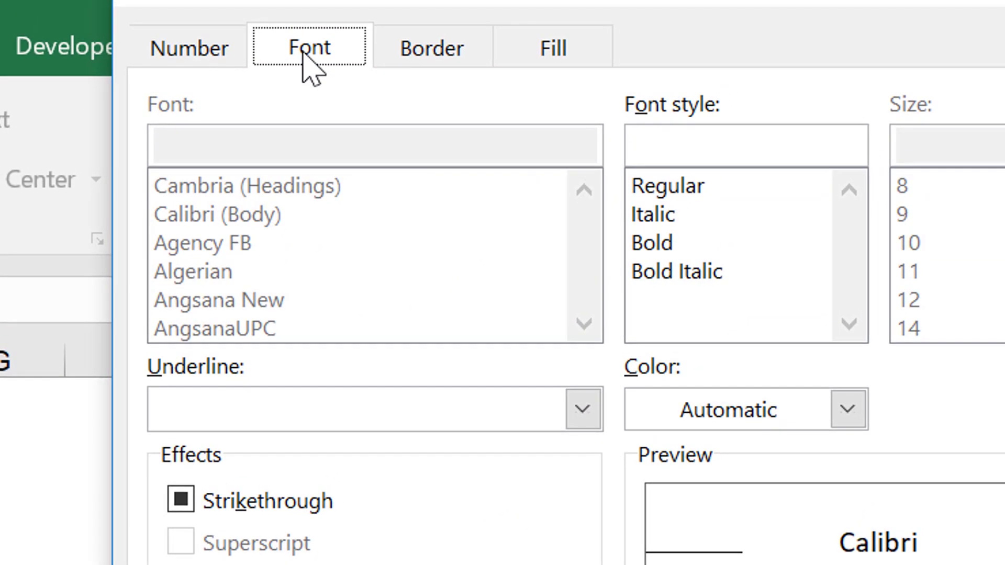
{"action": "left_click", "coordinate": [734, 425]}
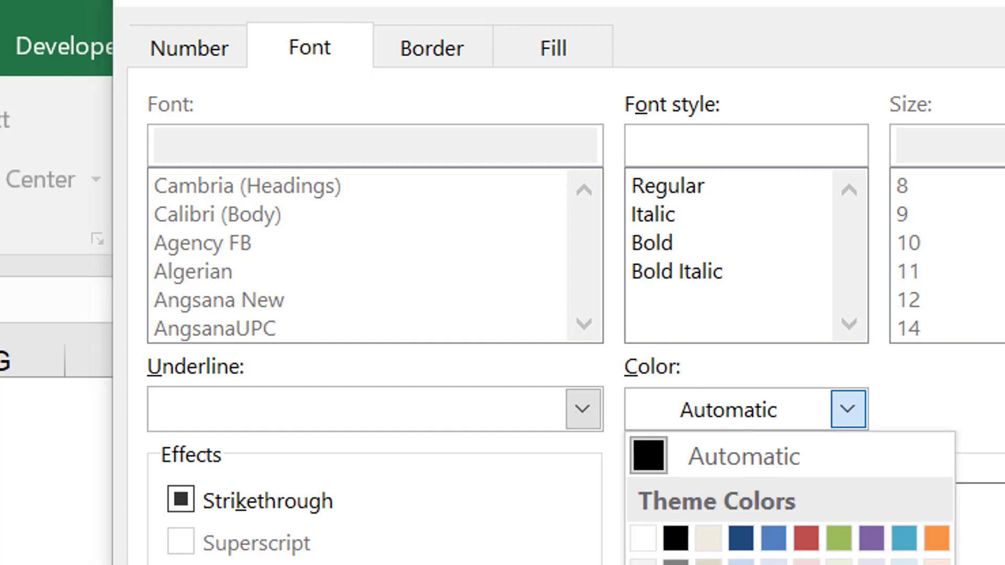
{"action": "left_click", "coordinate": [676, 563]}
{"action": "left_click", "coordinate": [554, 52]}
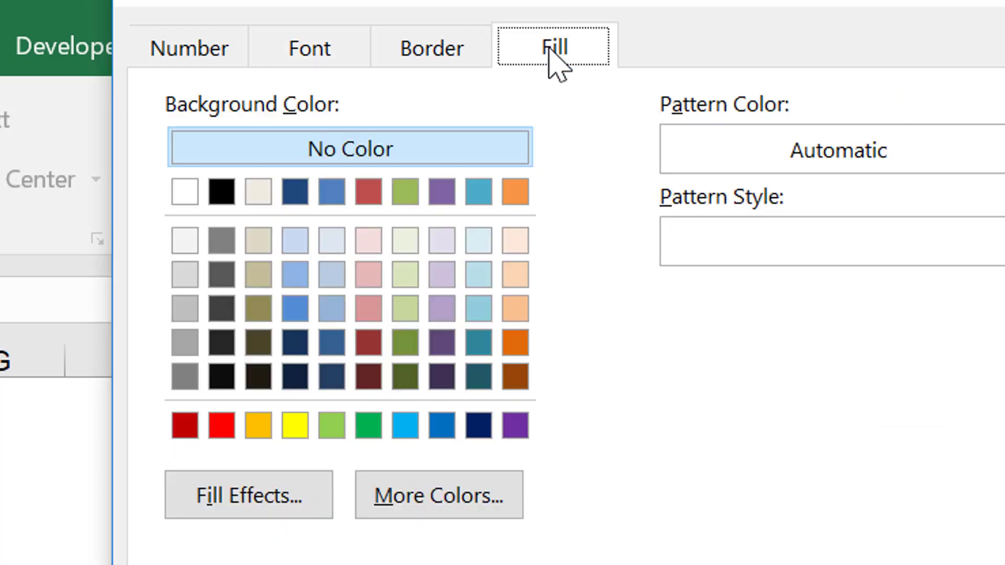
{"action": "left_click", "coordinate": [188, 199]}
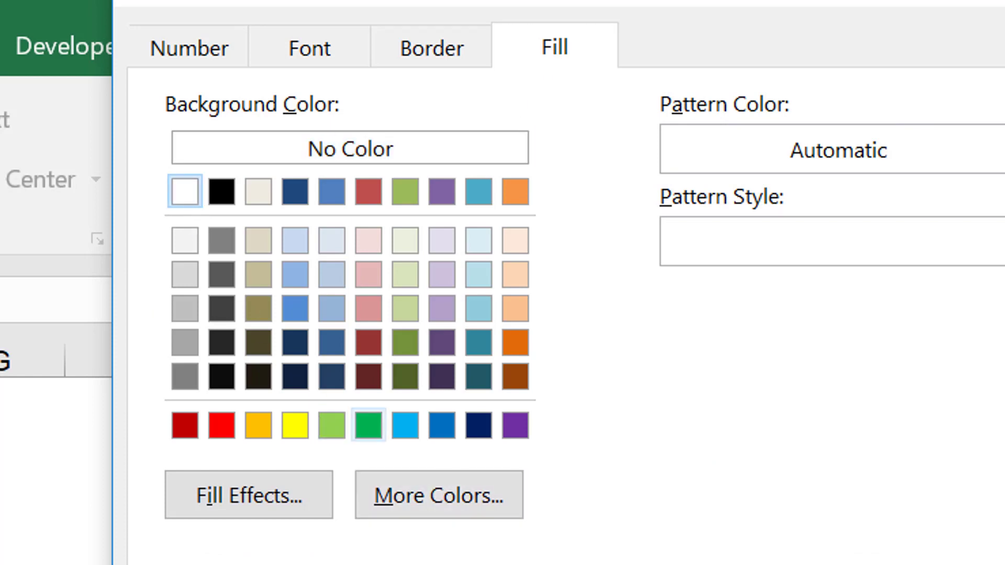
{"action": "key", "text": "Return"}
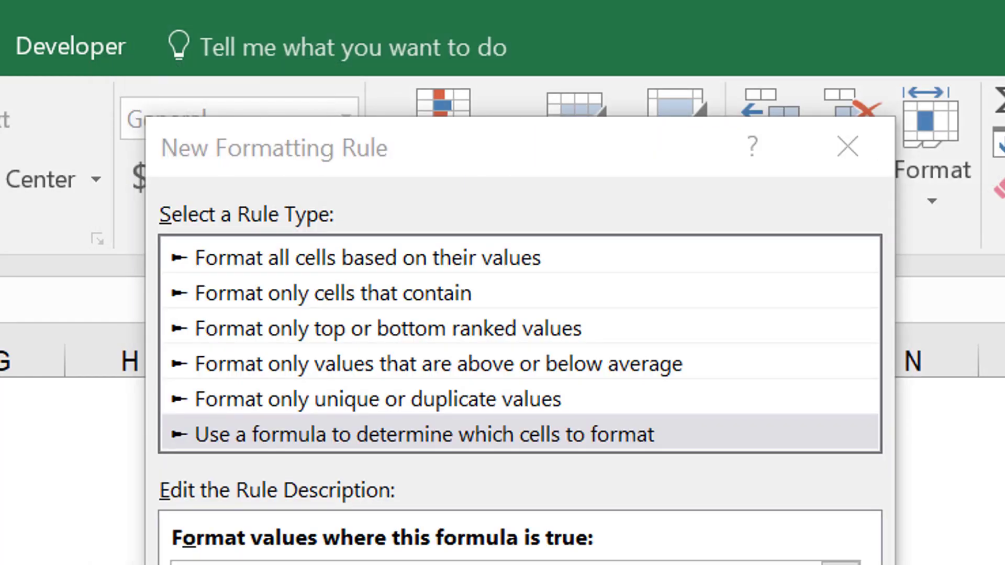
{"action": "key", "text": "Return"}
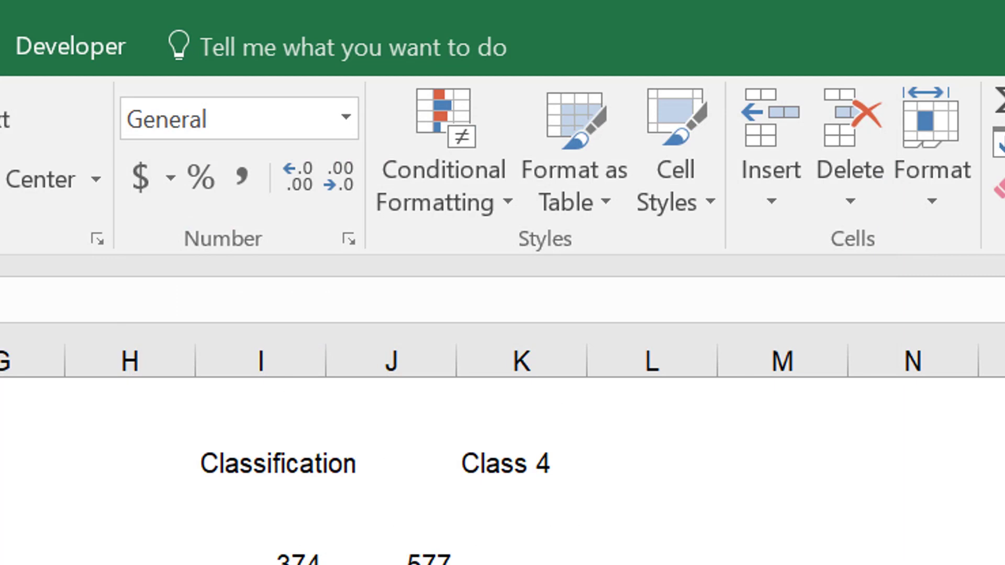
Edit the =$F9=TRUE rule to use a yellow background fill and apply it to the store list.
{"action": "left_click", "coordinate": [415, 175]}
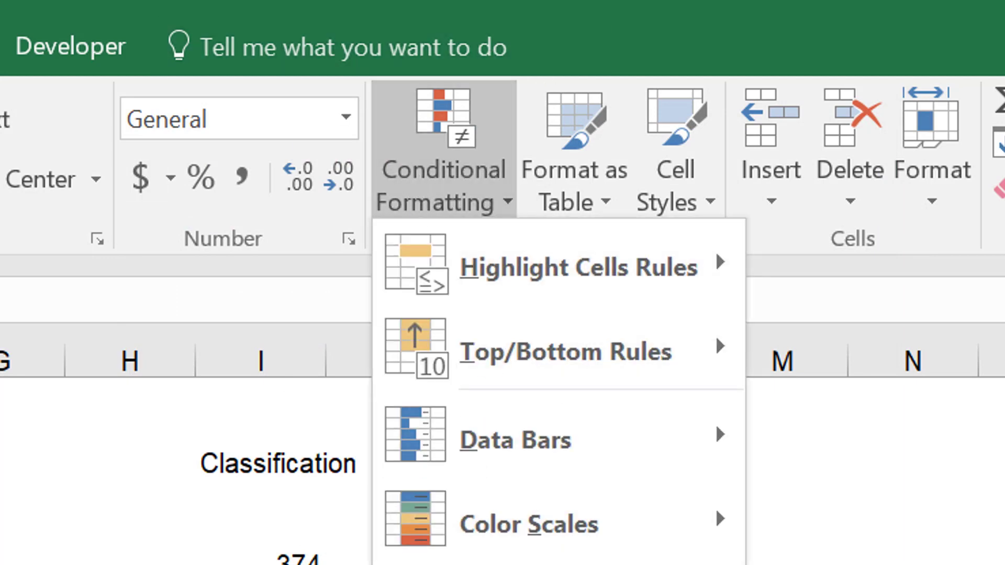
{"action": "key", "text": "r"}
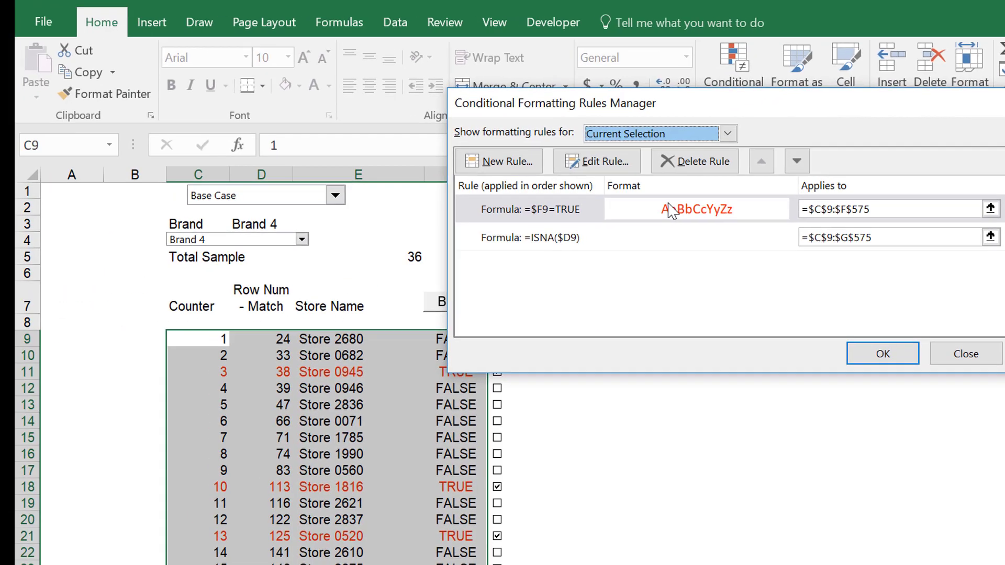
{"action": "left_click", "coordinate": [311, 435]}
{"action": "left_click", "coordinate": [587, 159]}
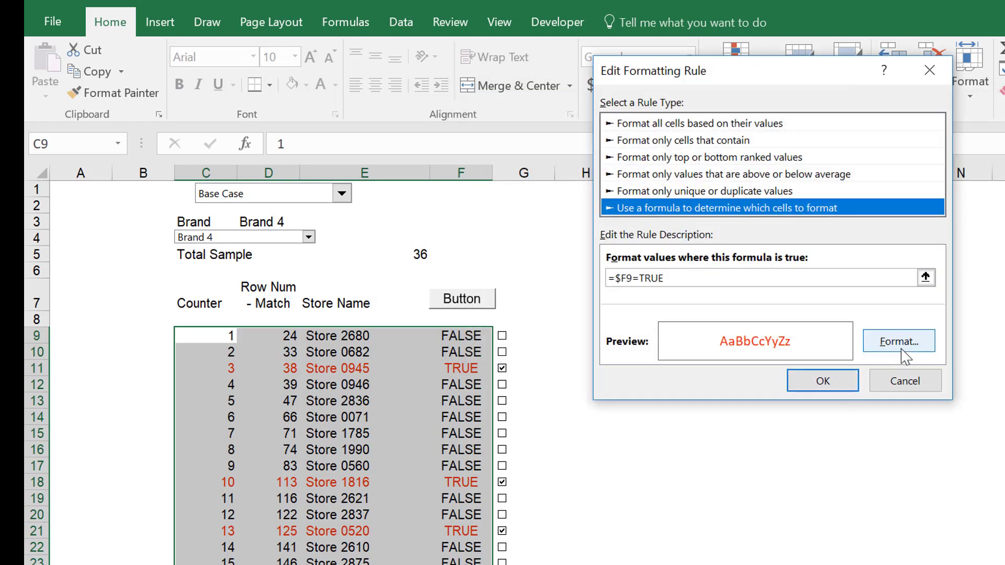
{"action": "left_click", "coordinate": [898, 341]}
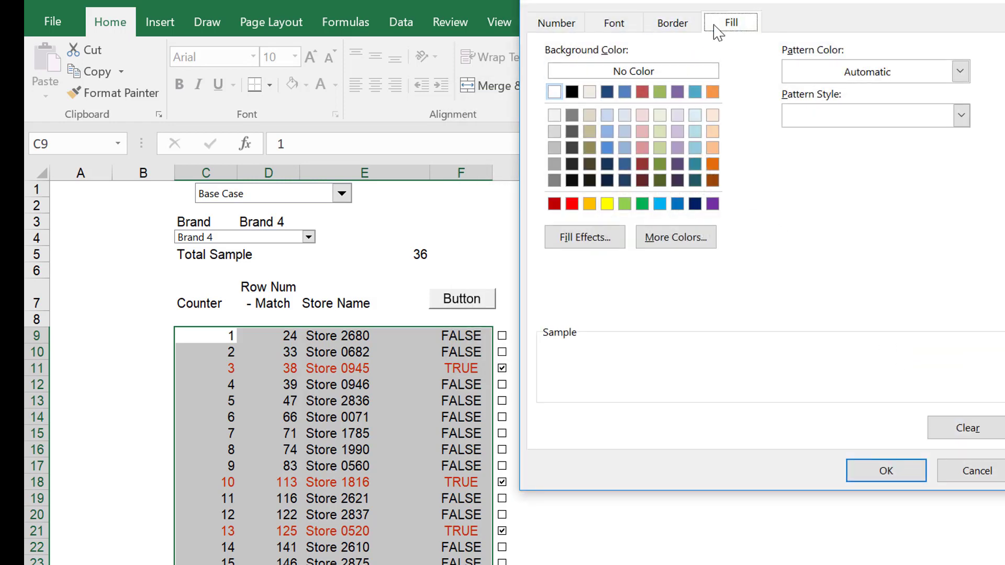
{"action": "left_click", "coordinate": [606, 204]}
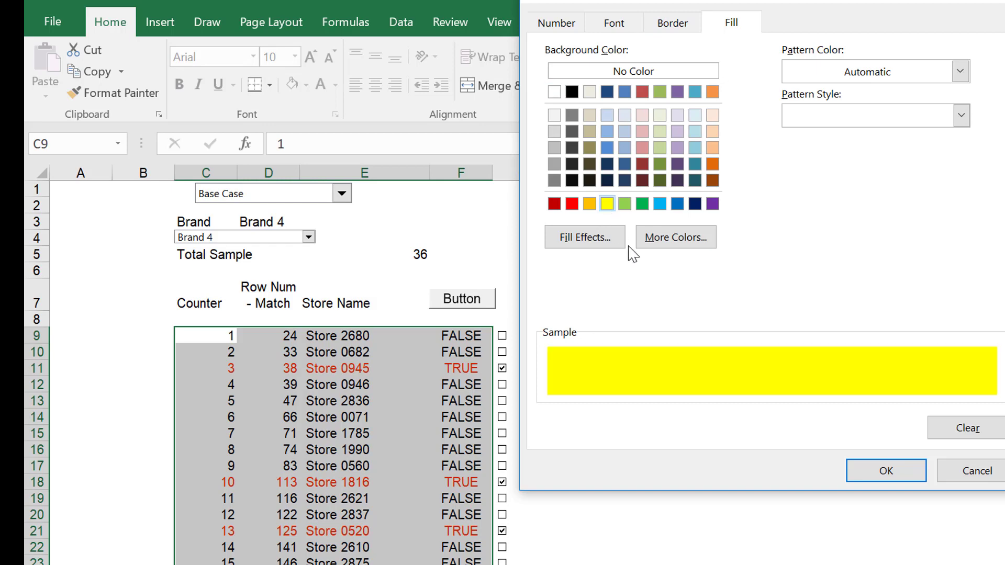
{"action": "left_click", "coordinate": [852, 469]}
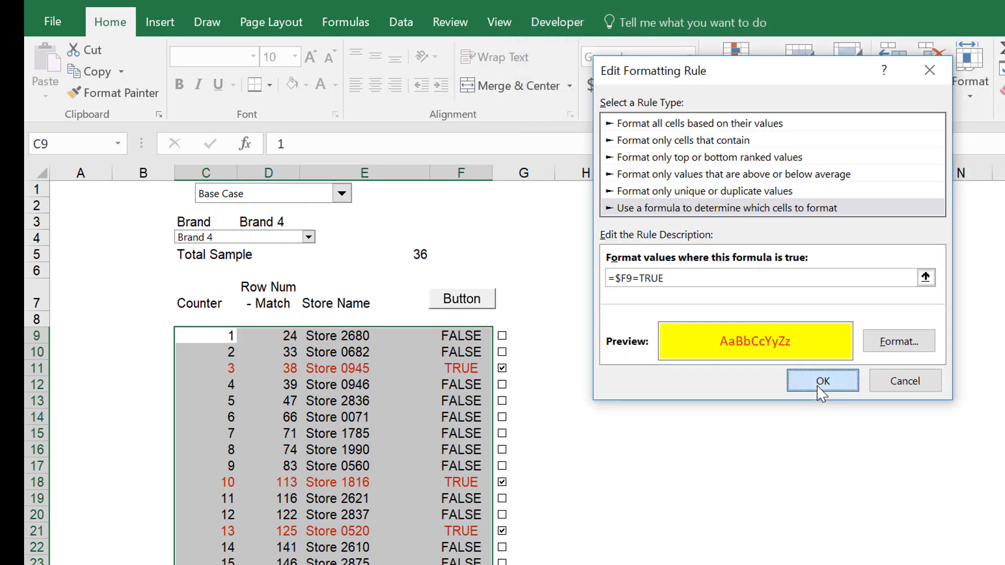
{"action": "left_click", "coordinate": [822, 382]}
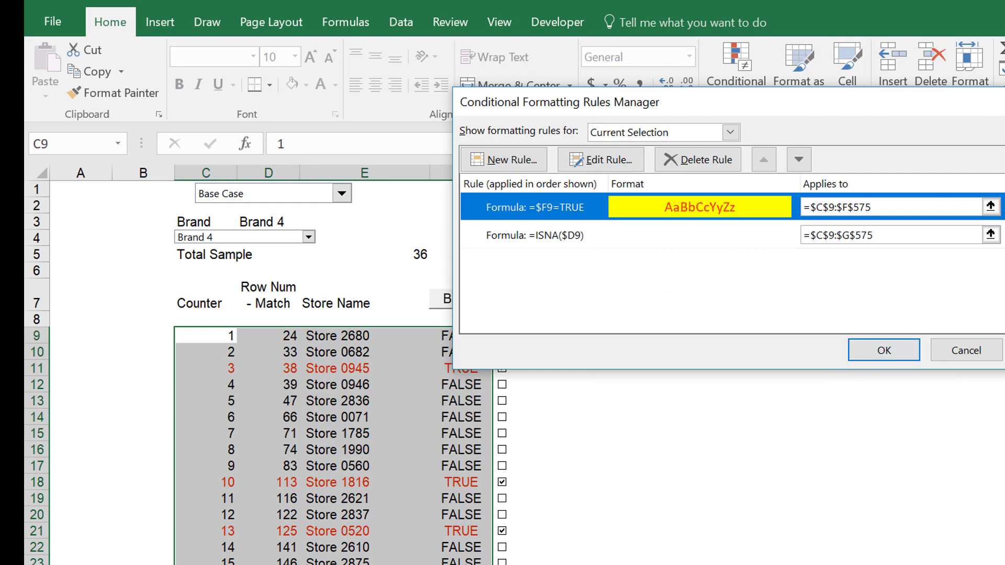
{"action": "key", "text": "alt+a"}
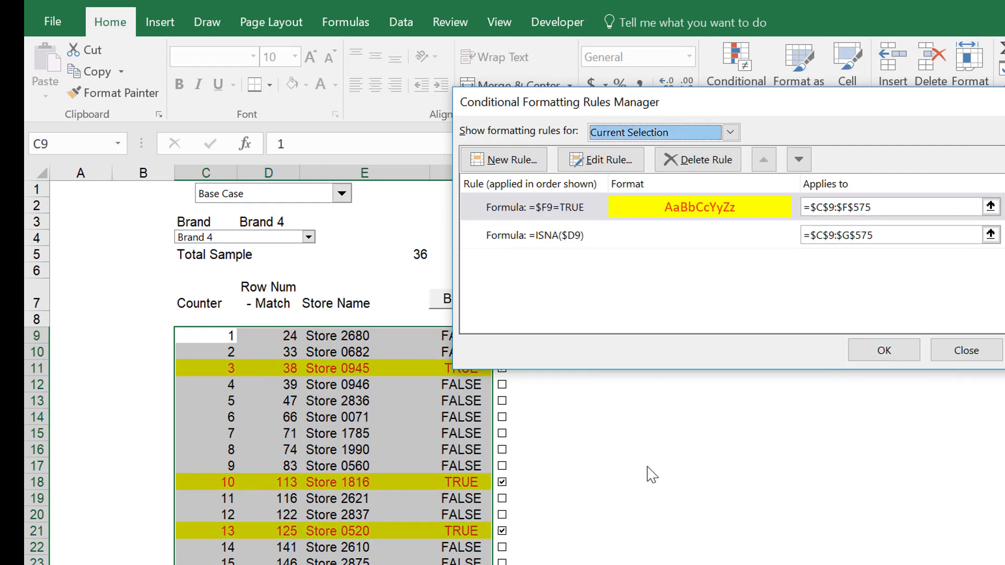
{"action": "left_click", "coordinate": [873, 352]}
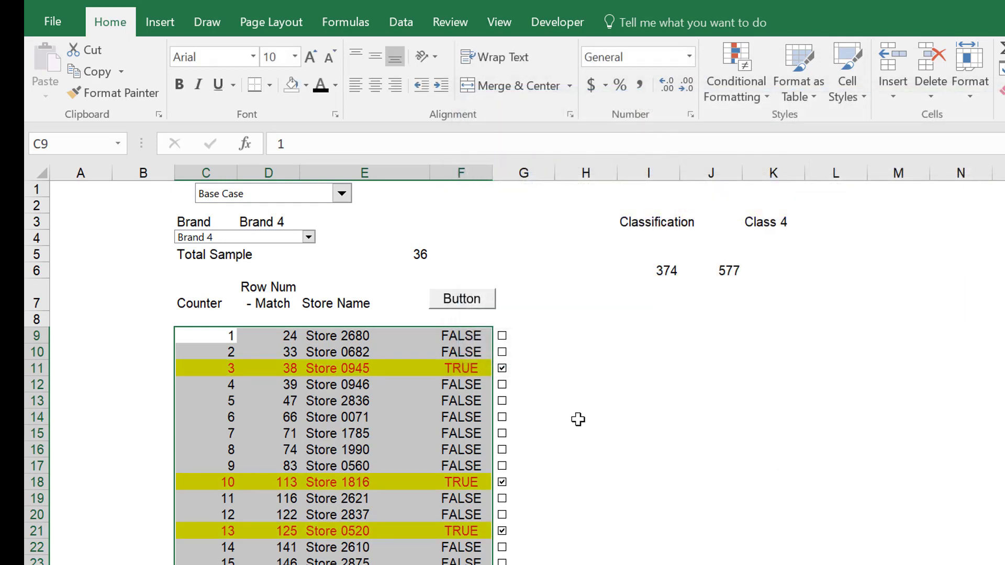
Examine the highlighted rows against the TRUE and FALSE values in column F of the store list.
{"action": "left_click", "coordinate": [582, 421]}
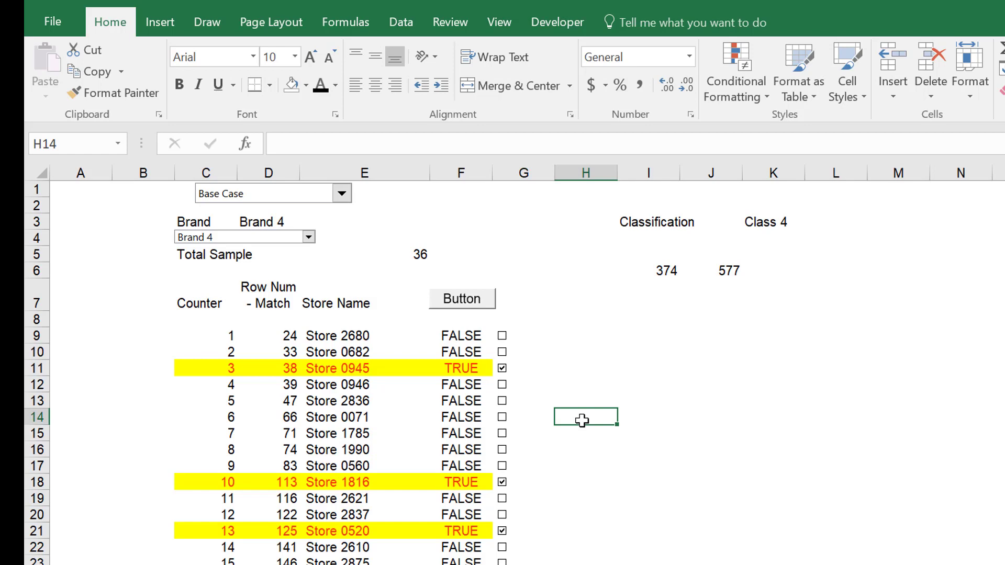
{"action": "key", "text": "Left"}
{"action": "key", "text": "Left"}
{"action": "key", "text": "Left"}
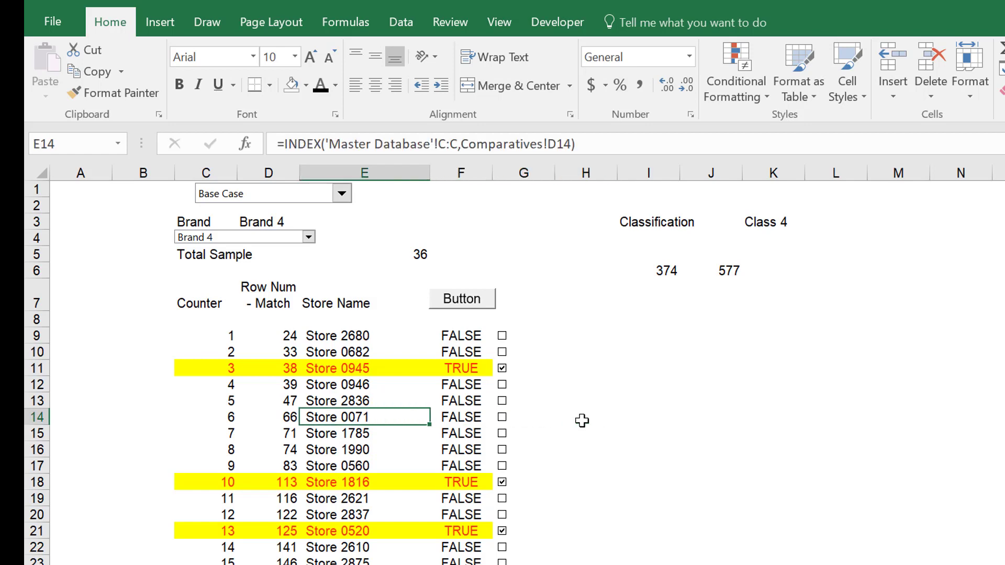
{"action": "key", "text": "Right"}
{"action": "key", "text": "Up"}
{"action": "key", "text": "Up"}
{"action": "key", "text": "Up"}
{"action": "key", "text": "Down"}
{"action": "key", "text": "Down"}
{"action": "key", "text": "Down"}
{"action": "key", "text": "Down"}
{"action": "key", "text": "Down"}
{"action": "key", "text": "Down"}
{"action": "key", "text": "Down"}
{"action": "key", "text": "Down"}
{"action": "key", "text": "Down"}
{"action": "key", "text": "Down"}
{"action": "key", "text": "Down"}
{"action": "key", "text": "Down"}
{"action": "key", "text": "Down"}
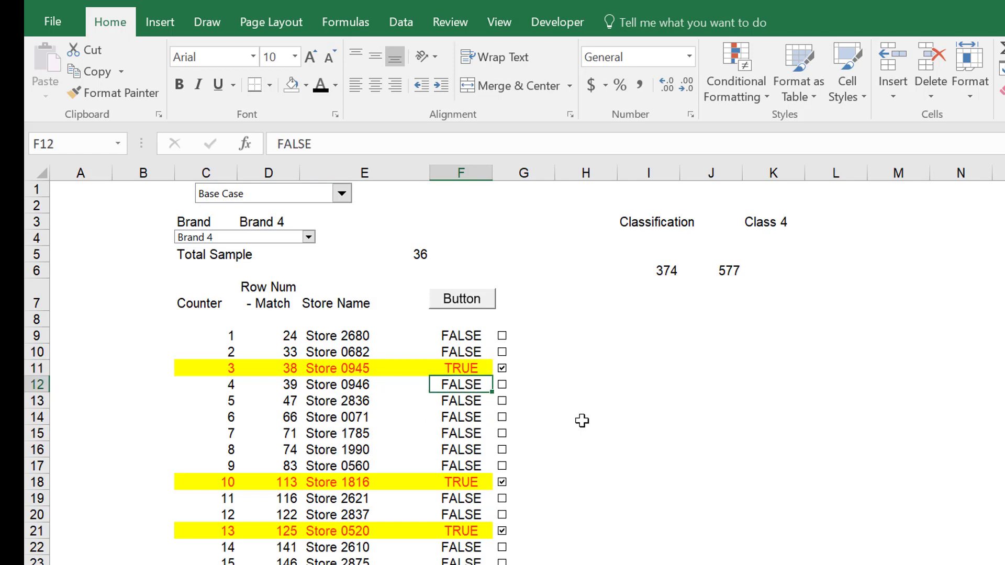
{"action": "key", "text": "Up"}
{"action": "key", "text": "Up"}
{"action": "key", "text": "Up"}
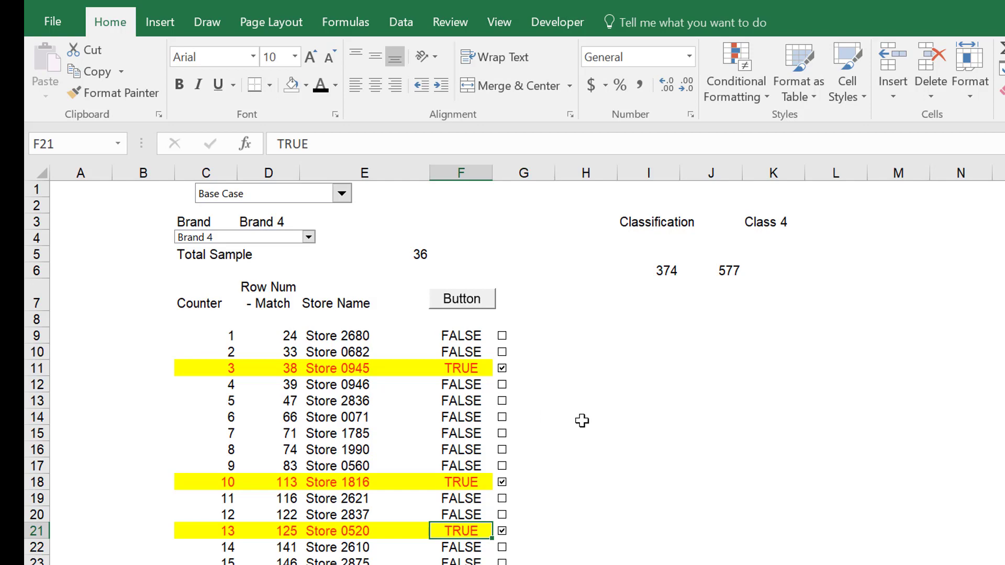
On the Master Database sheet, add the header "Selected as Average" in EP1, beside Brand Count.
{"action": "key", "text": "ctrl+Page_Down"}
{"action": "key", "text": "ctrl+Page_Down"}
{"action": "key", "text": "ctrl+Page_Down"}
{"action": "key", "text": "ctrl+Page_Down"}
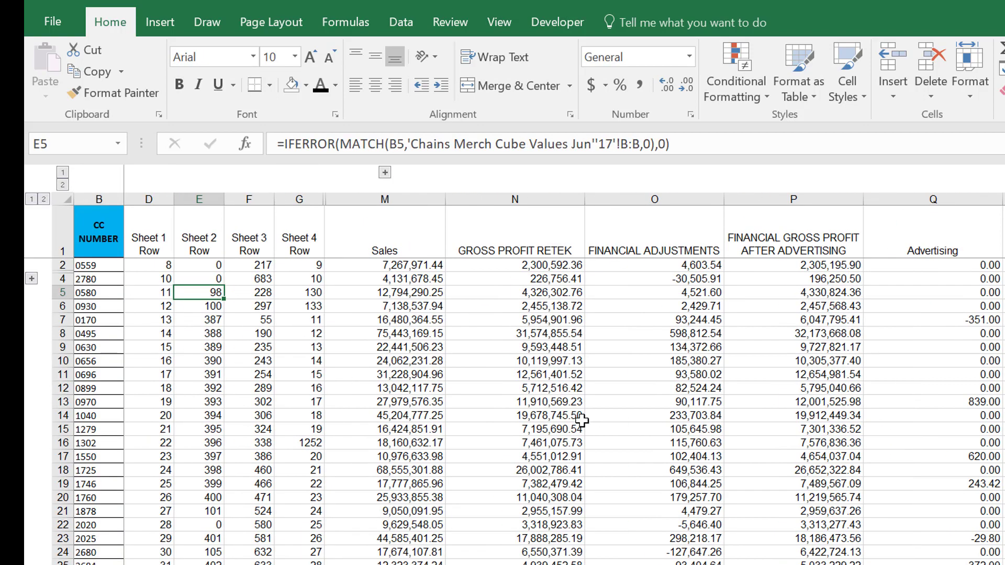
{"action": "key", "text": "Up"}
{"action": "key", "text": "Up"}
{"action": "key", "text": "ctrl+Right"}
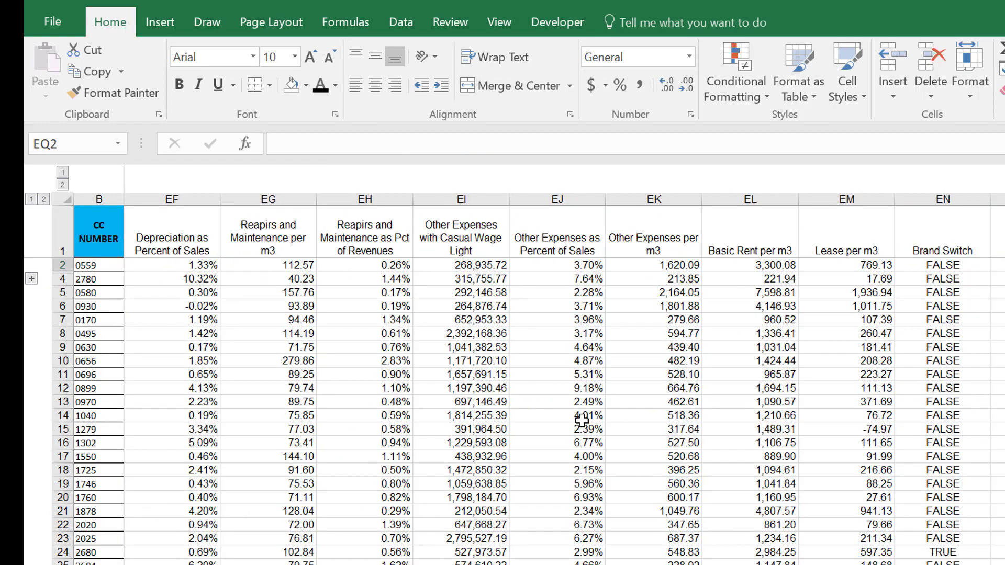
{"action": "key", "text": "Right"}
{"action": "key", "text": "Up"}
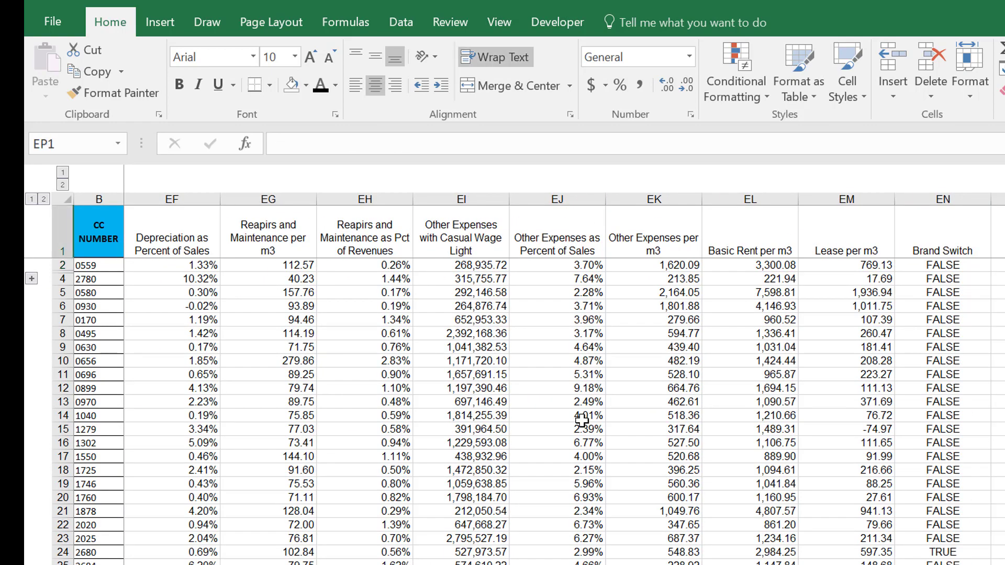
{"action": "key", "text": "Down"}
{"action": "key", "text": "Up"}
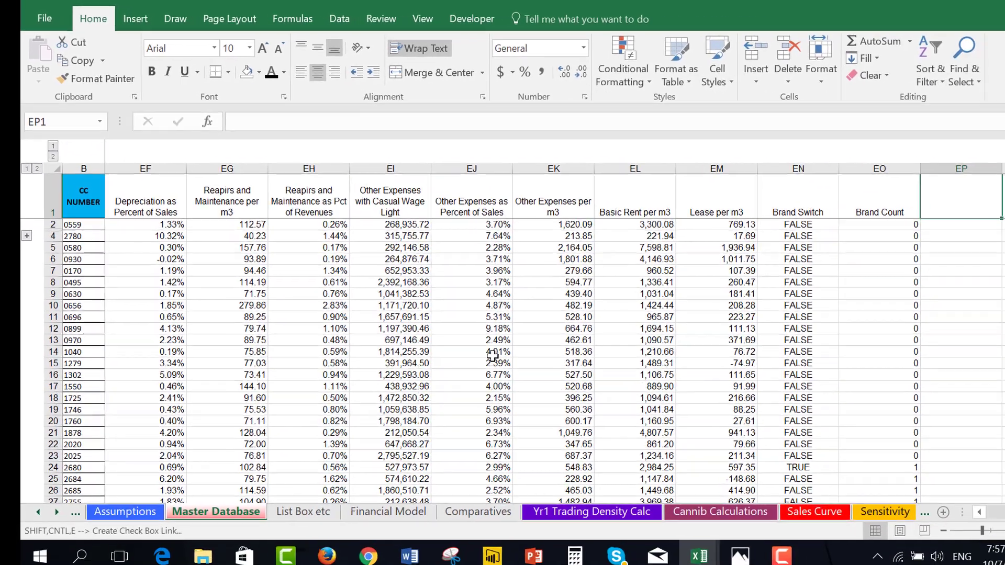
{"action": "type", "text": "S"}
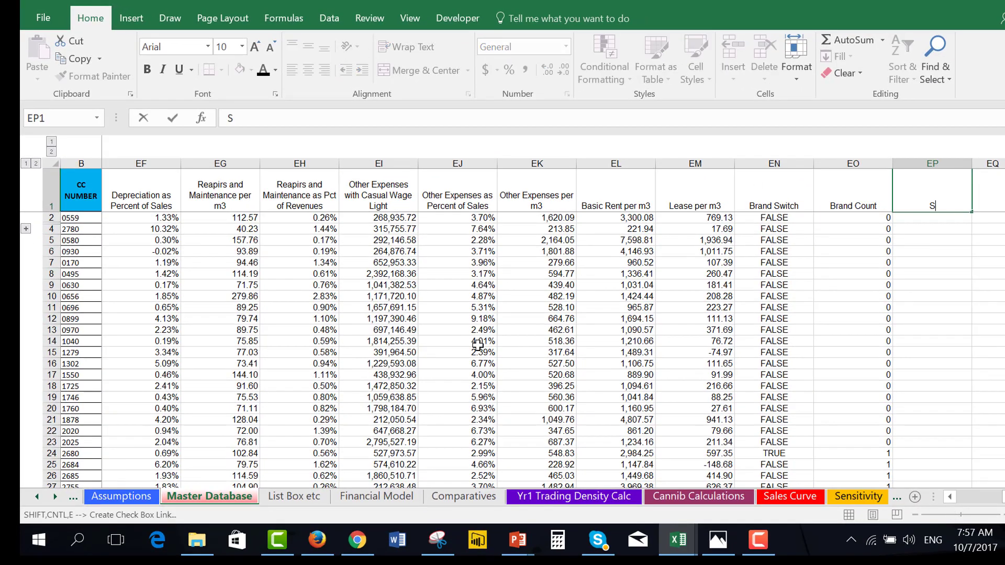
{"action": "type", "text": "elected as Average"}
{"action": "key", "text": "Return"}
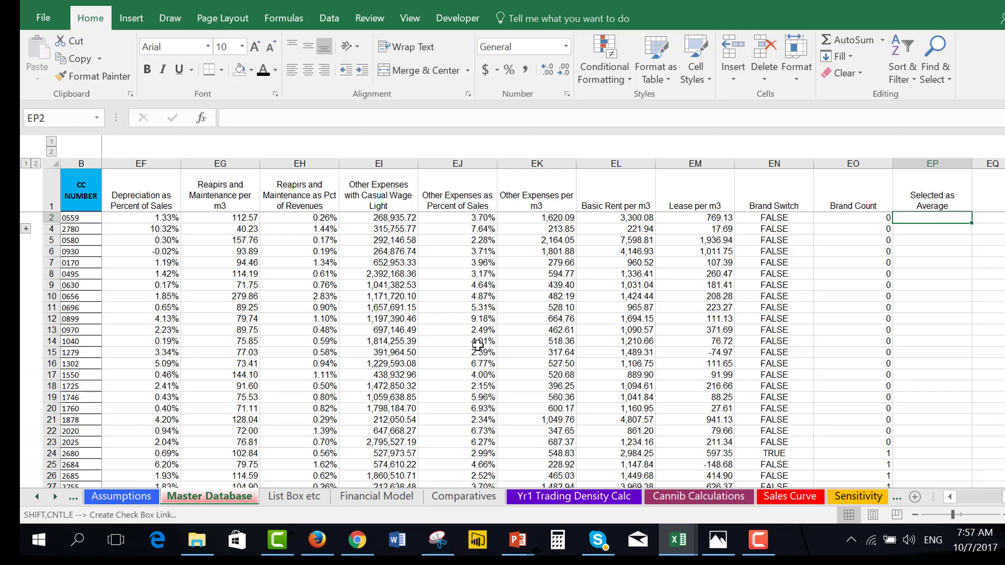
{"action": "key", "text": "ctrl+Page_Down"}
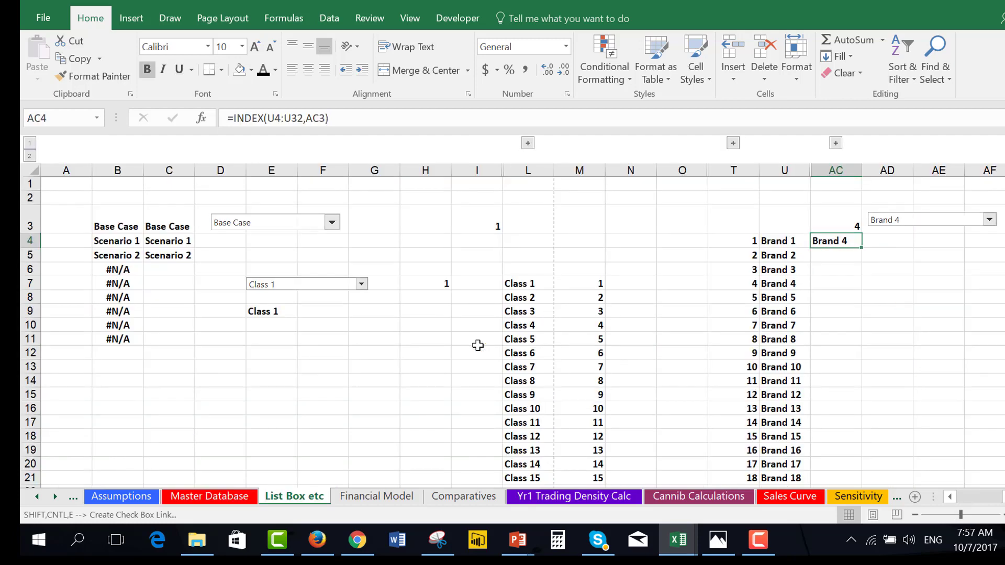
{"action": "key", "text": "ctrl+Page_Up"}
{"action": "key", "text": "ctrl+Page_Up"}
{"action": "key", "text": "ctrl+Page_Up"}
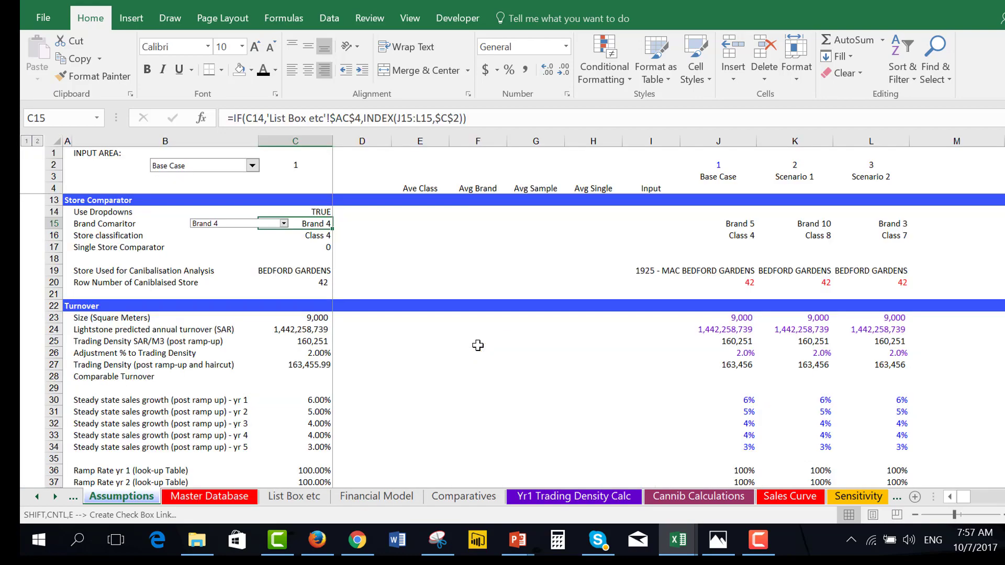
{"action": "key", "text": "ctrl+Page_Down"}
{"action": "key", "text": "ctrl+Page_Down"}
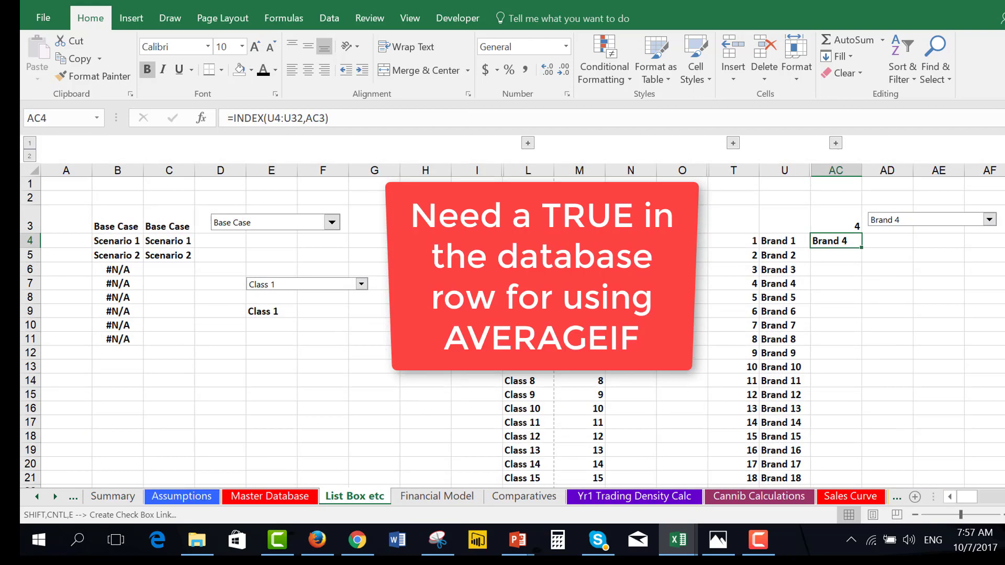
{"action": "key", "text": "ctrl+Page_Down"}
{"action": "key", "text": "ctrl+Page_Up"}
{"action": "key", "text": "ctrl+Page_Up"}
{"action": "key", "text": "ctrl+Page_Up"}
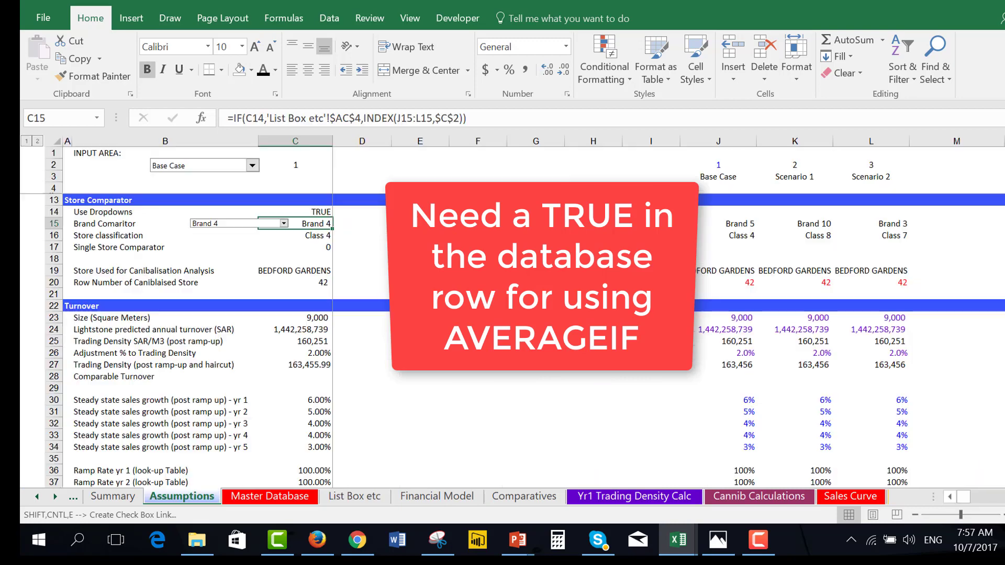
{"action": "key", "text": "ctrl+Page_Down"}
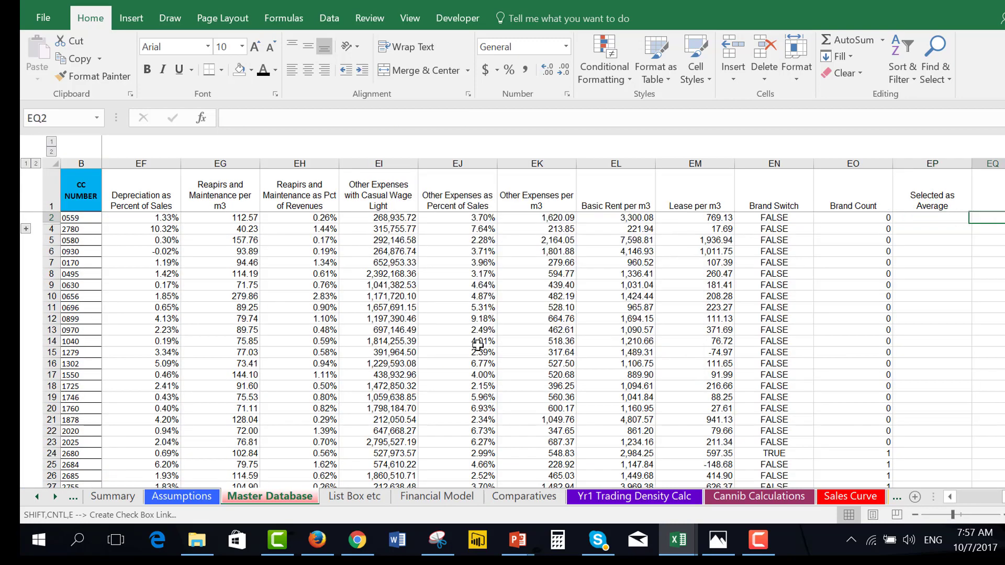
Insert a new column EP before the "Selected as Average" column and give it the header "Row".
{"action": "key", "text": "ctrl+space"}
{"action": "key", "text": "ctrl+shift+plus"}
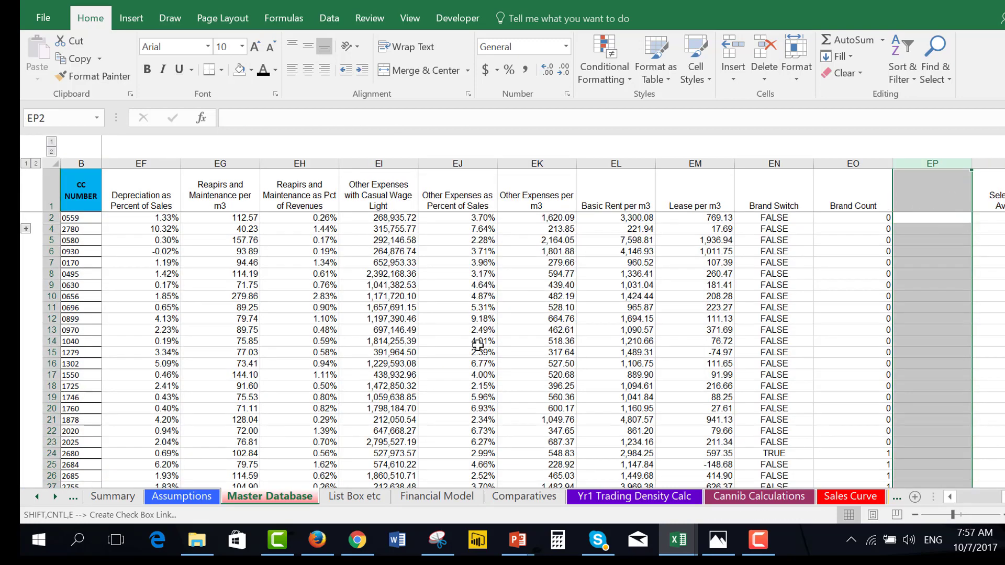
{"action": "key", "text": "shift+BackSpace"}
{"action": "key", "text": "Up"}
{"action": "type", "text": "Row"}
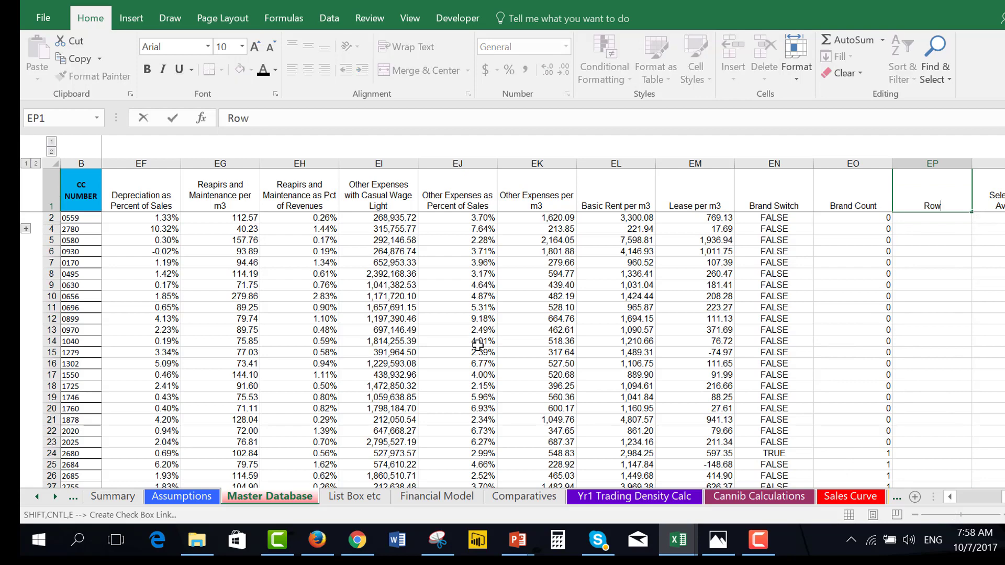
{"action": "key", "text": "Return"}
Enter =ROW() in EP2 and fill it down the Row column for all database stores.
{"action": "type", "text": "=row"}
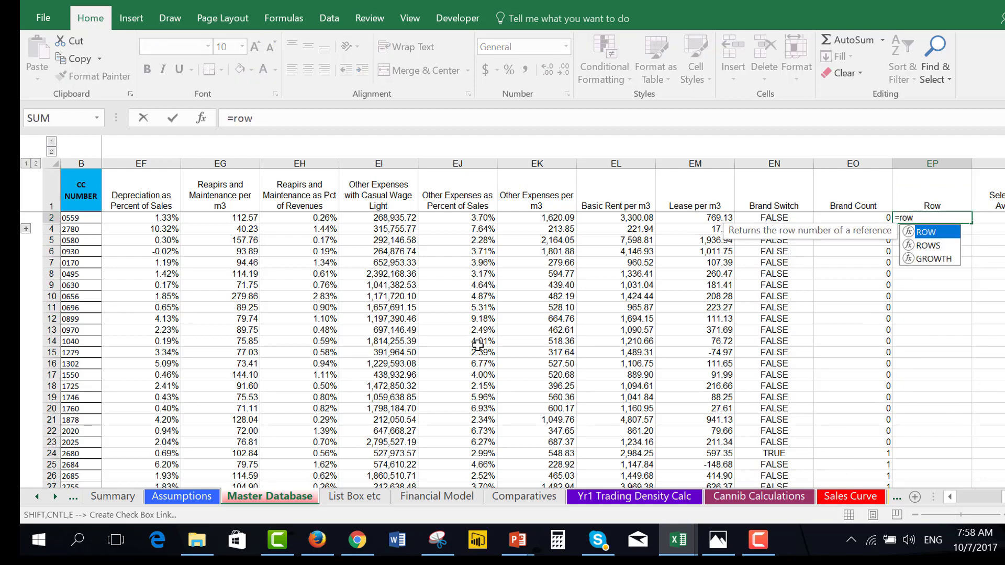
{"action": "key", "text": "Return"}
{"action": "key", "text": "Up"}
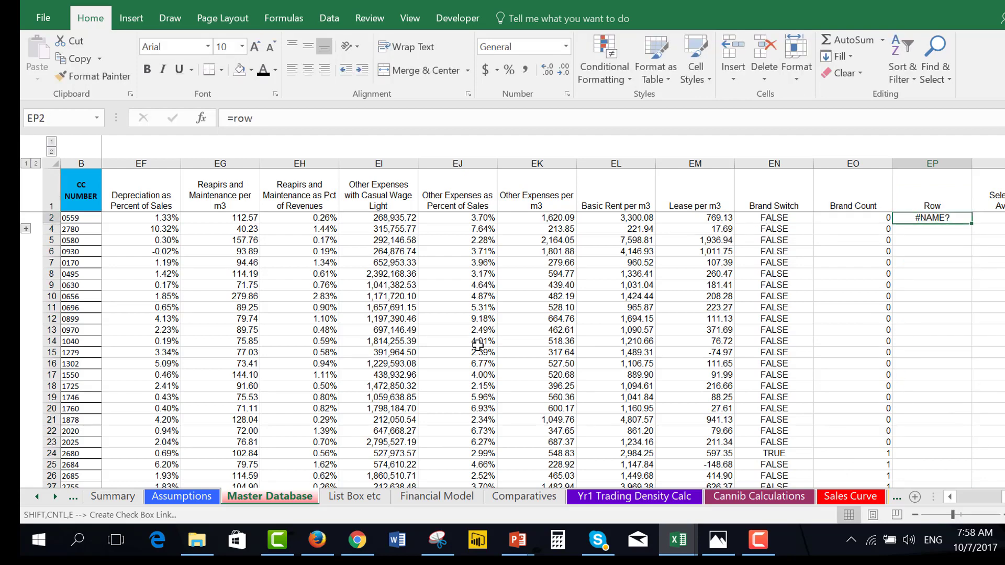
{"action": "key", "text": "F2"}
{"action": "type", "text": "("}
{"action": "key", "text": "Return"}
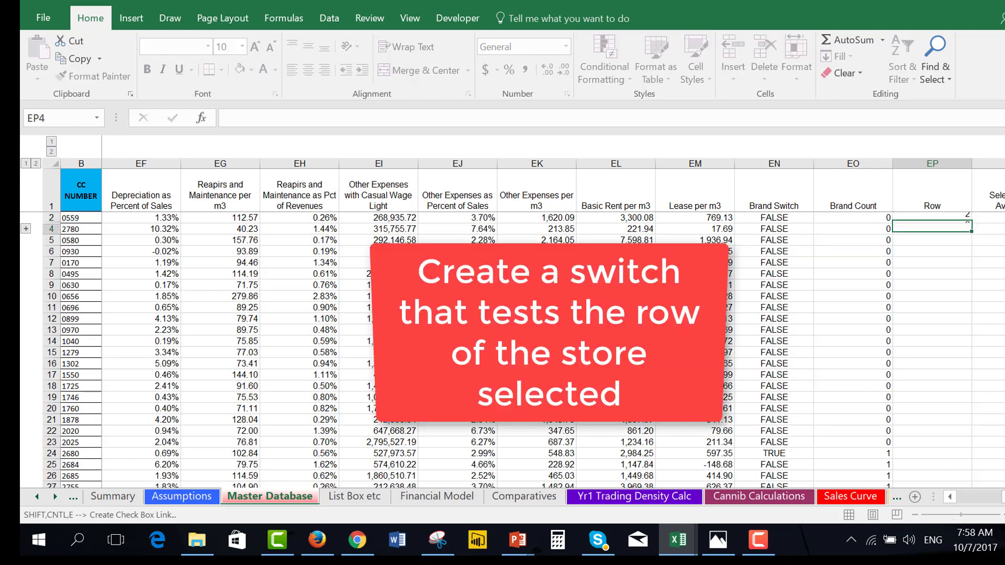
{"action": "key", "text": "Up"}
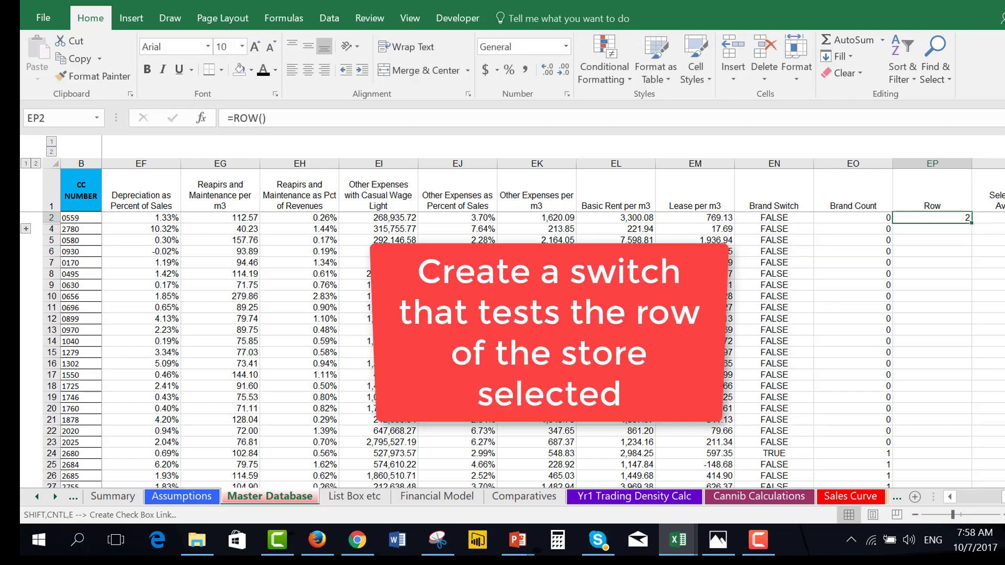
{"action": "double_click", "coordinate": [972, 221]}
{"action": "key", "text": "Right"}
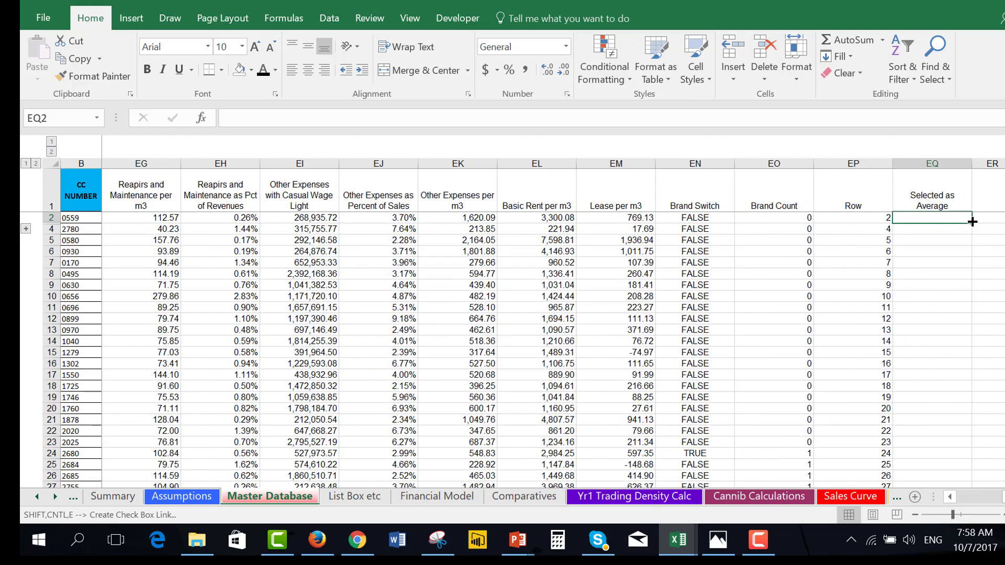
On the Comparatives sheet, insert a blank column F before the TRUE/FALSE column and go to F9.
{"action": "key", "text": "ctrl+Page_Down"}
{"action": "key", "text": "ctrl+Page_Down"}
{"action": "key", "text": "ctrl+Page_Down"}
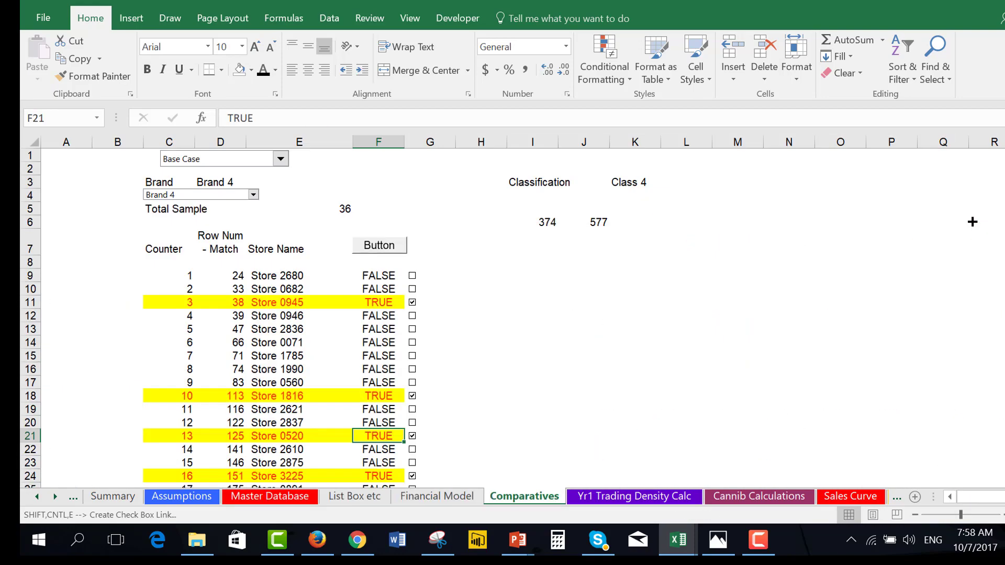
{"action": "key", "text": "Left"}
{"action": "key", "text": "Up"}
{"action": "key", "text": "Right"}
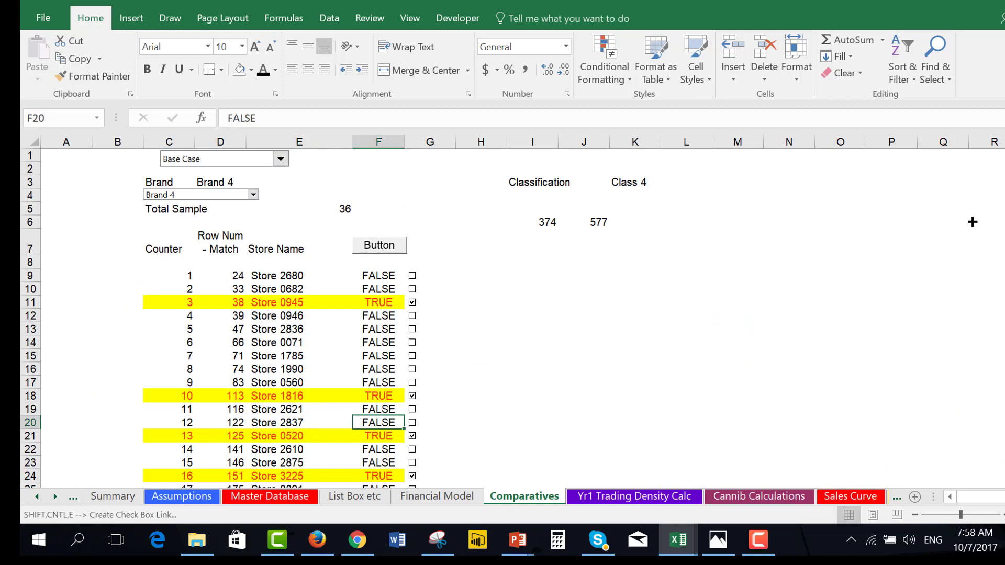
{"action": "key", "text": "Up"}
{"action": "key", "text": "Up"}
{"action": "key", "text": "Up"}
{"action": "key", "text": "Up"}
{"action": "key", "text": "Up"}
{"action": "key", "text": "Up"}
{"action": "key", "text": "Up"}
{"action": "key", "text": "Up"}
{"action": "key", "text": "Up"}
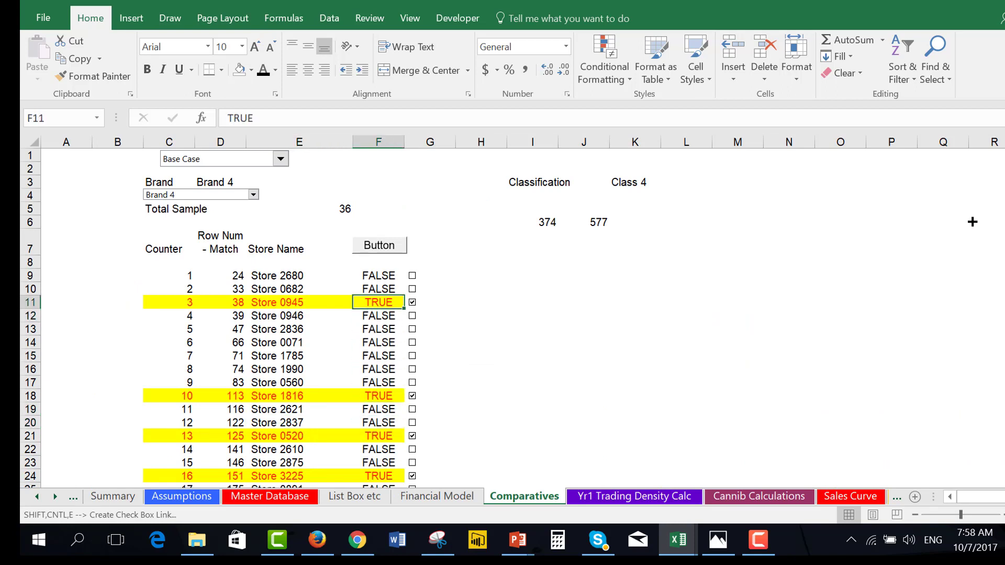
{"action": "key", "text": "Left"}
{"action": "key", "text": "Right"}
{"action": "key", "text": "ctrl+space"}
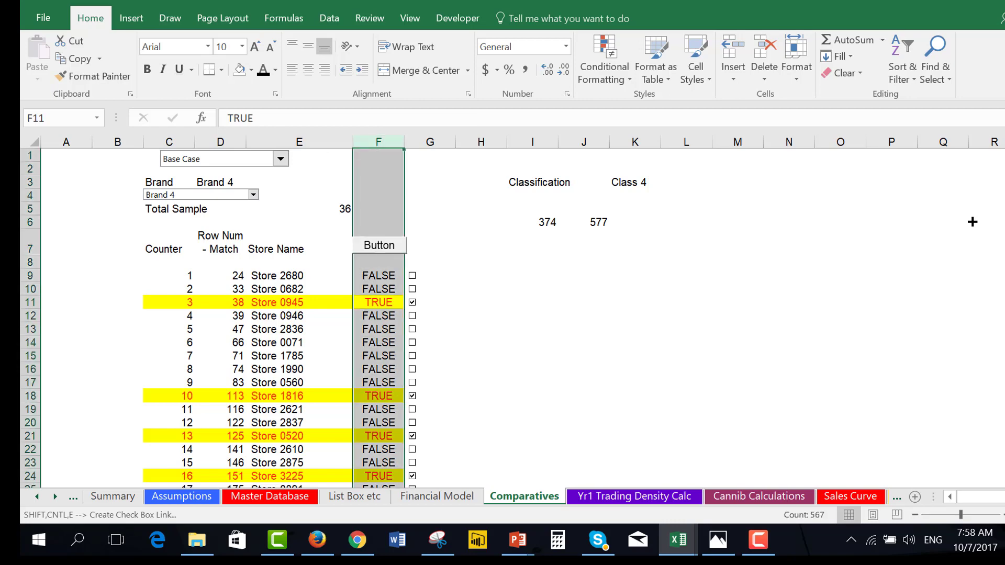
{"action": "key", "text": "ctrl+shift+plus"}
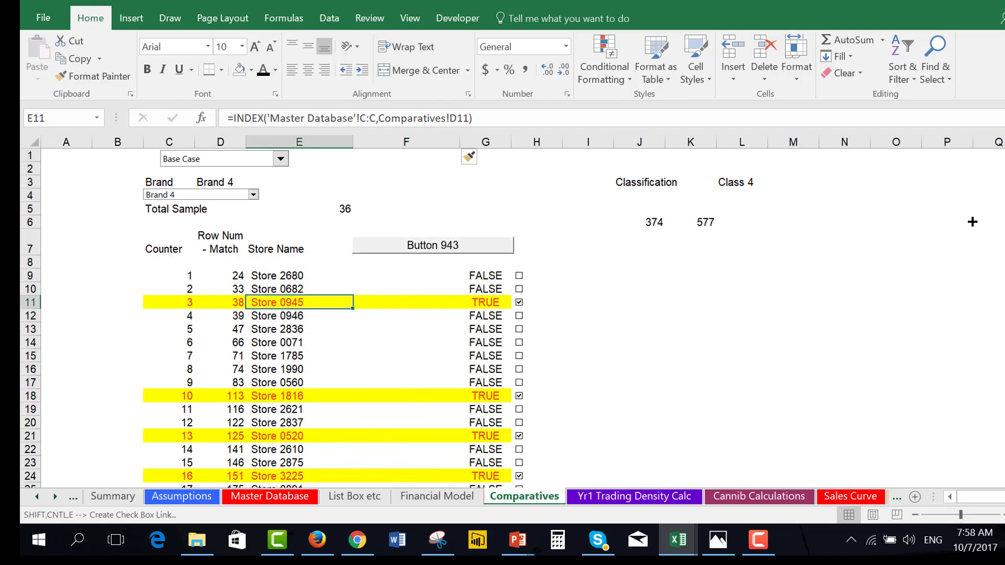
{"action": "key", "text": "Up"}
{"action": "key", "text": "Up"}
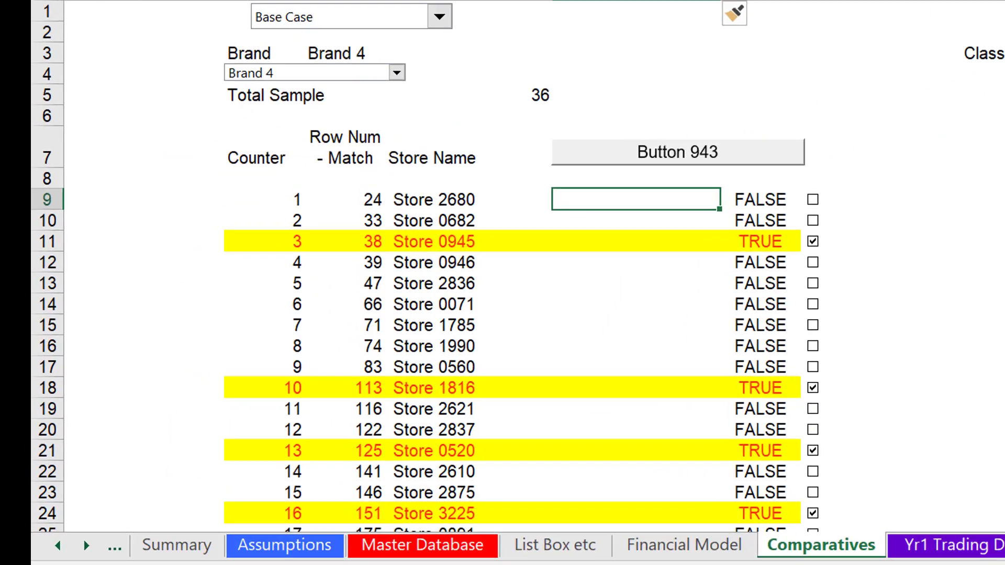
{"action": "type", "text": "=if("}
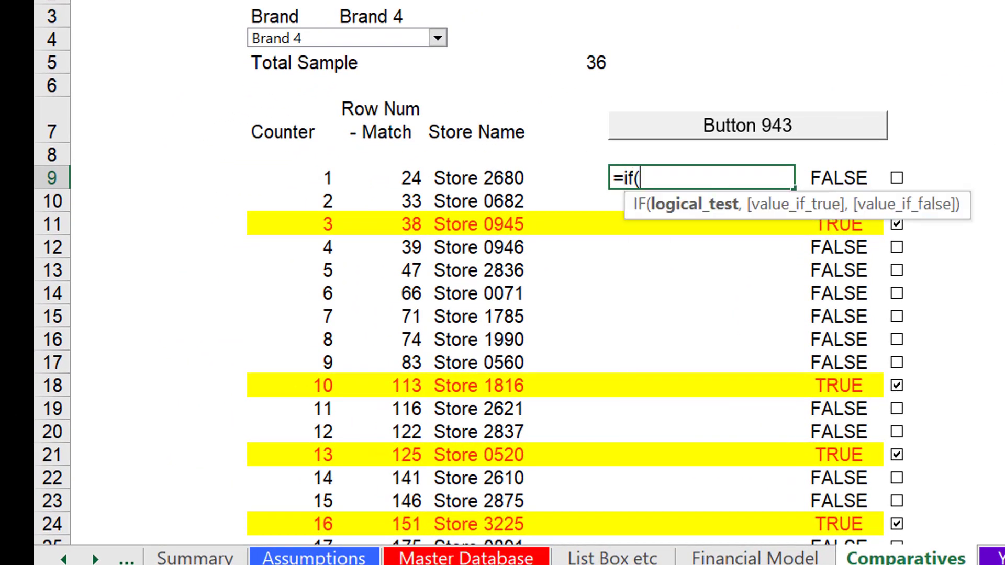
{"action": "key", "text": "Right"}
{"action": "type", "text": ","}
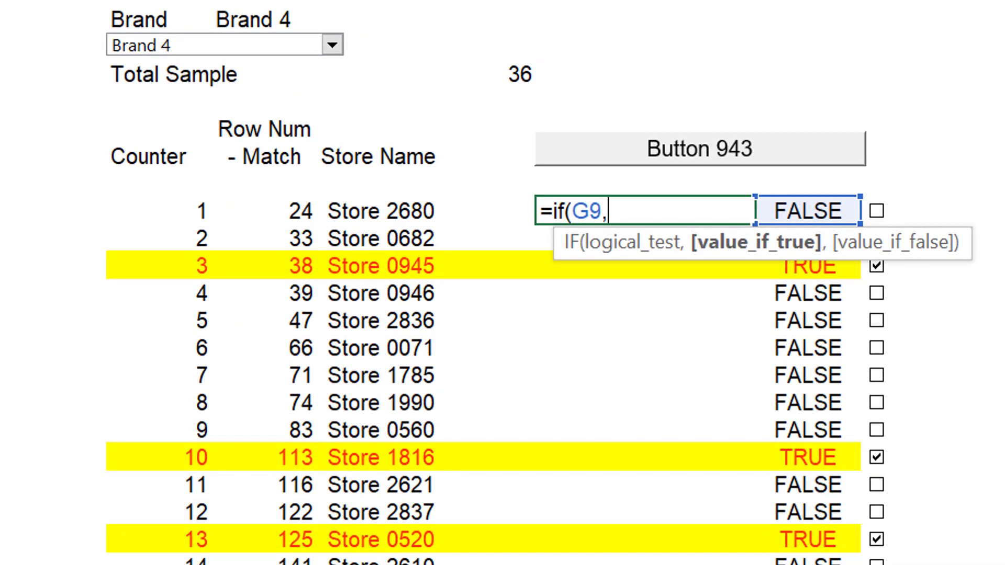
{"action": "key", "text": "Left"}
{"action": "key", "text": "Left"}
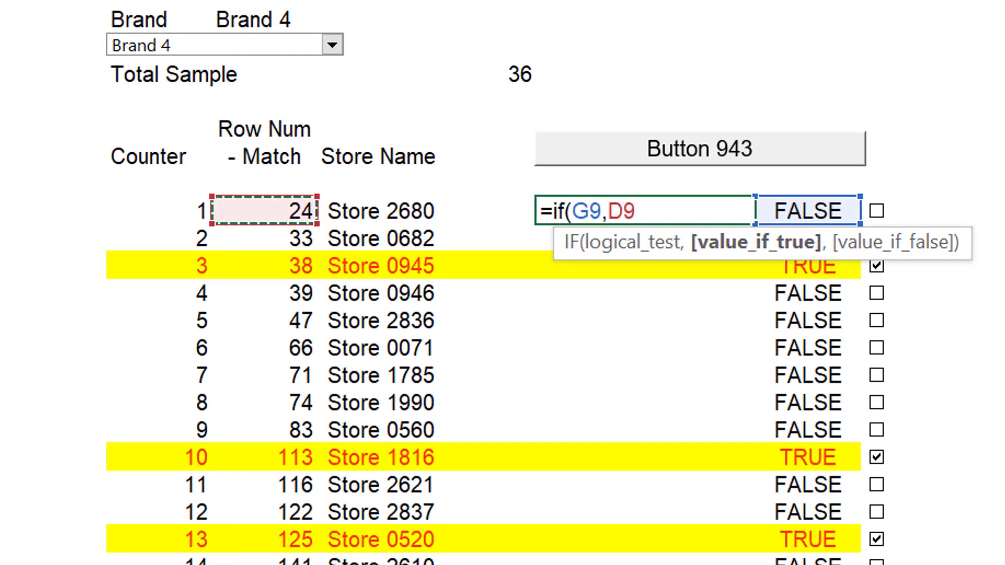
{"action": "key", "text": "Left"}
{"action": "key", "text": "Left"}
{"action": "key", "text": "Right"}
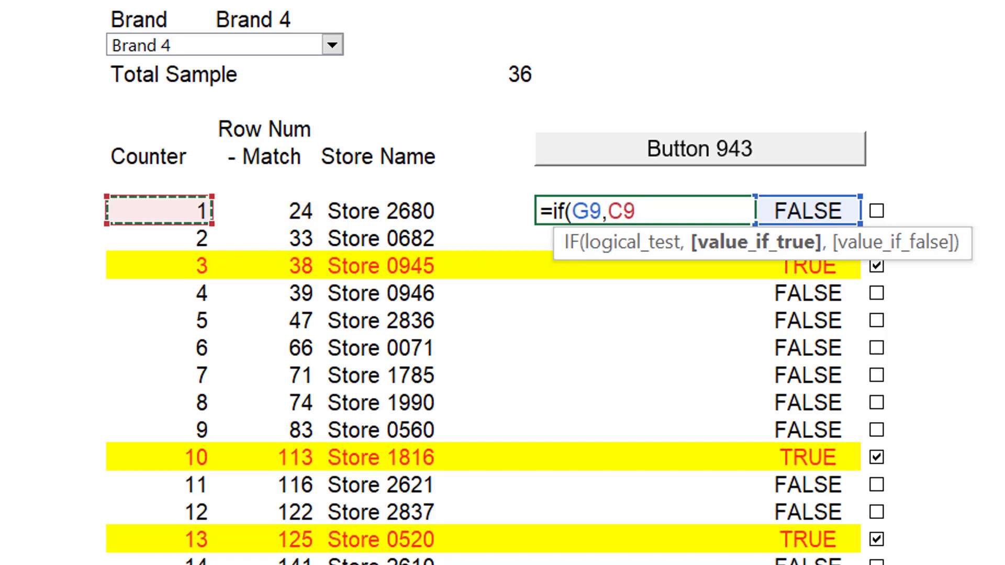
{"action": "key", "text": "Right"}
{"action": "key", "text": "Right"}
{"action": "key", "text": "Right"}
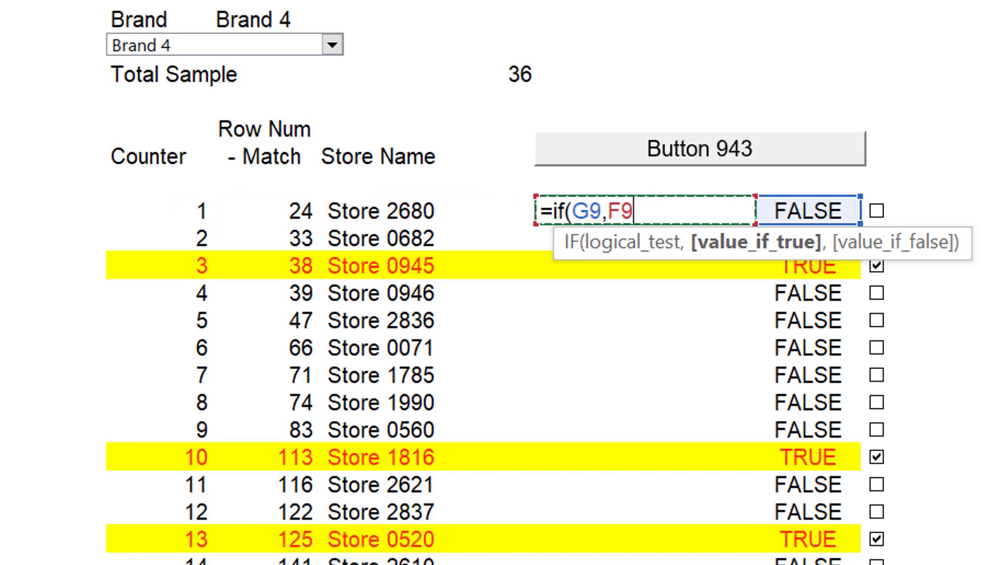
{"action": "key", "text": "Escape"}
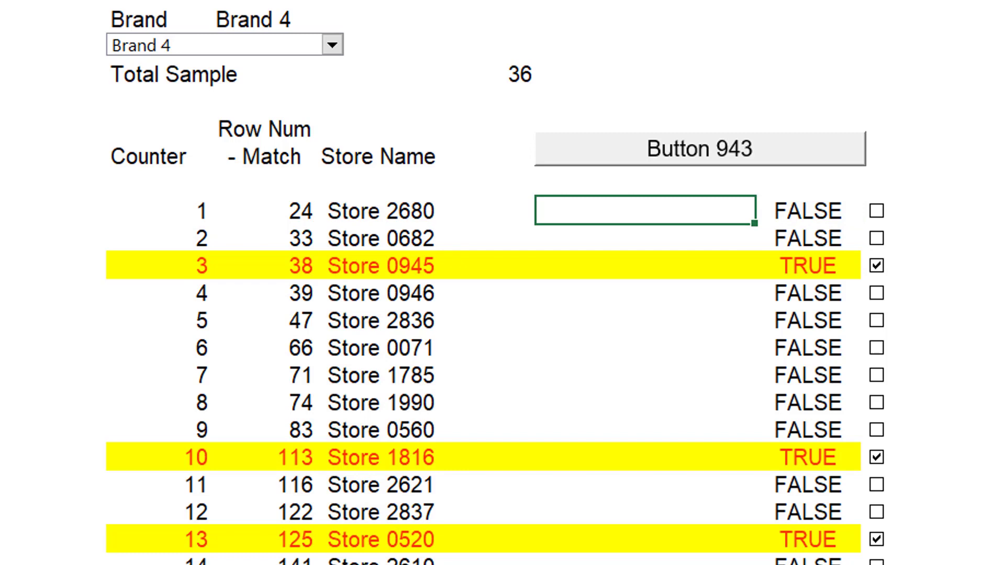
Enter an IF formula in F9 that tests the flag in G9 and returns the store's counter from C9.
{"action": "type", "text": "=if("}
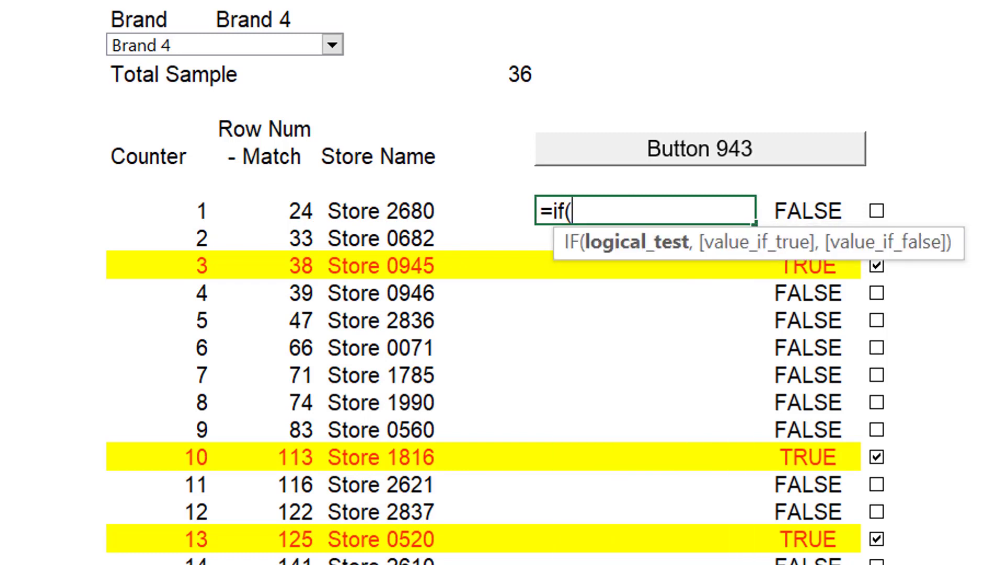
{"action": "key", "text": "Right"}
{"action": "type", "text": ","}
{"action": "key", "text": "Left"}
{"action": "key", "text": "Left"}
{"action": "key", "text": "Left"}
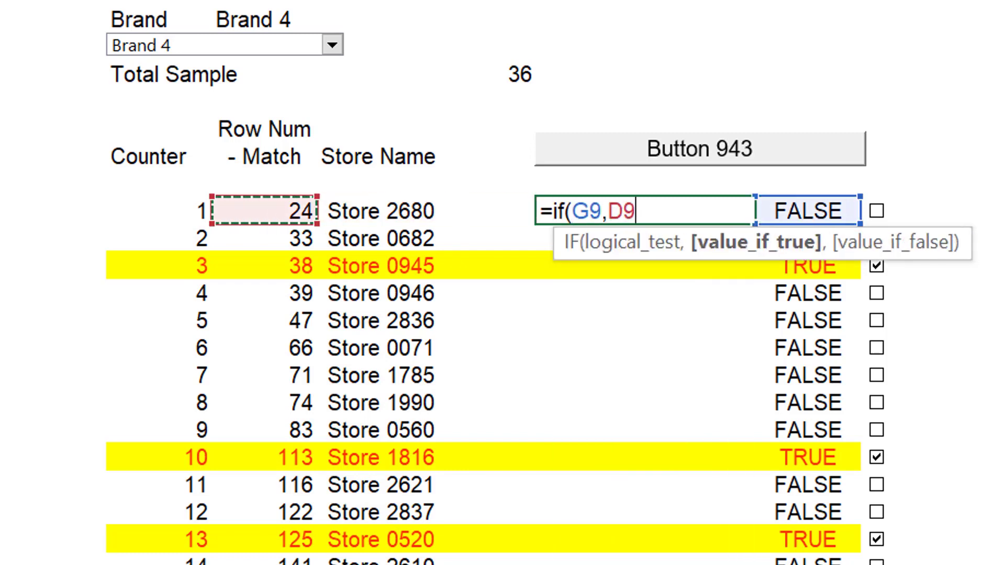
{"action": "key", "text": "Return"}
{"action": "key", "text": "Up"}
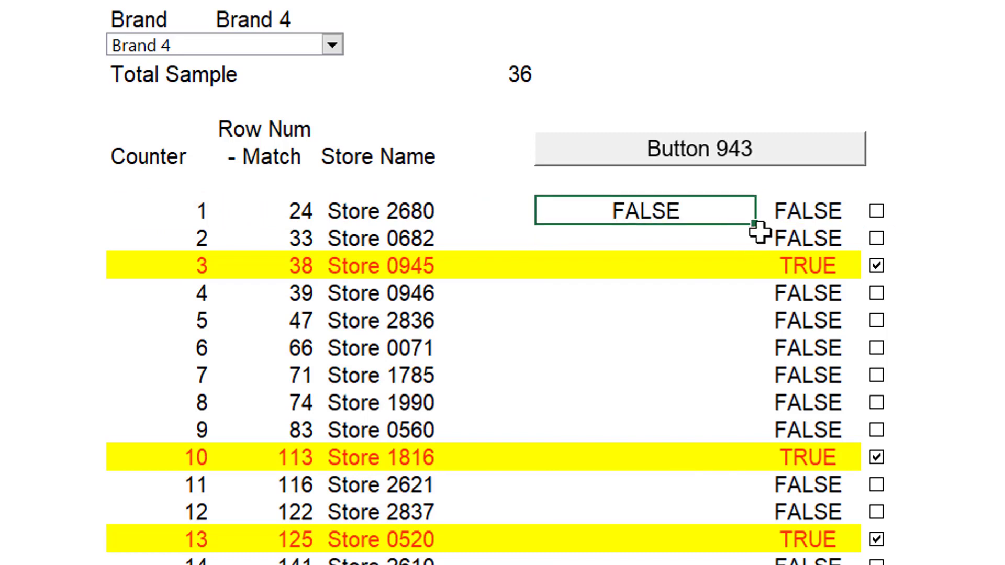
Fill the F9 formula down the store list and select the whole of column F.
{"action": "key", "text": "ctrl+shift+Down"}
{"action": "key", "text": "ctrl+d"}
{"action": "key", "text": "Down"}
{"action": "key", "text": "Down"}
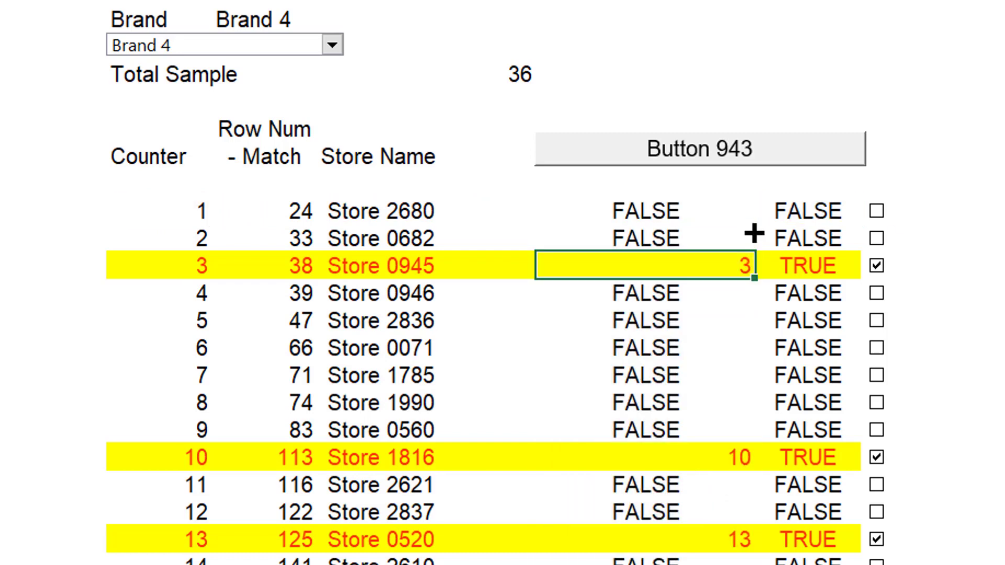
{"action": "key", "text": "Down"}
{"action": "key", "text": "Down"}
{"action": "key", "text": "Up"}
{"action": "key", "text": "Up"}
{"action": "key", "text": "ctrl+space"}
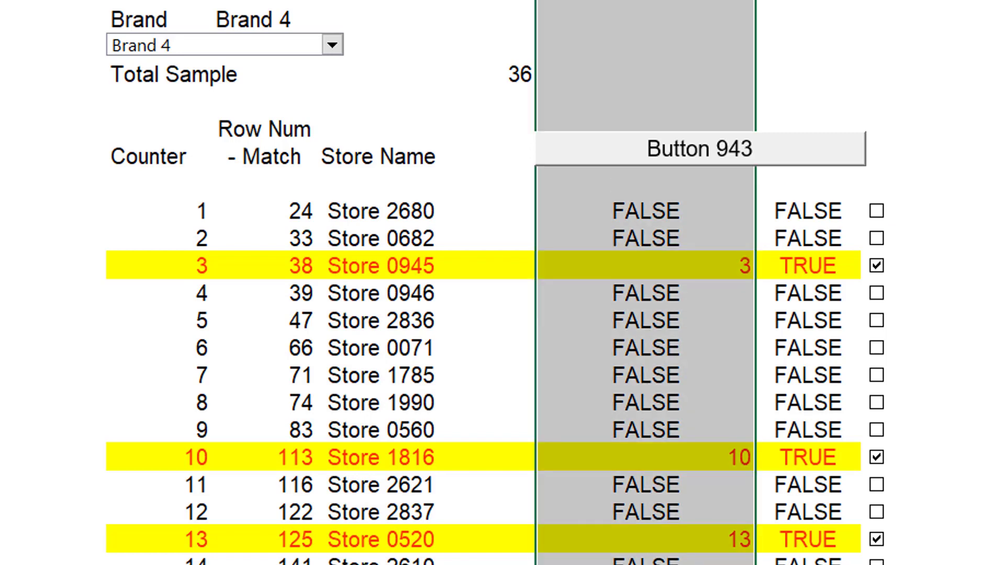
Centre the contents of column F on the Comparatives sheet.
{"action": "key", "text": "alt+h"}
{"action": "key", "text": "a"}
{"action": "key", "text": "c"}
{"action": "key", "text": "ctrl+Up"}
{"action": "key", "text": "Down"}
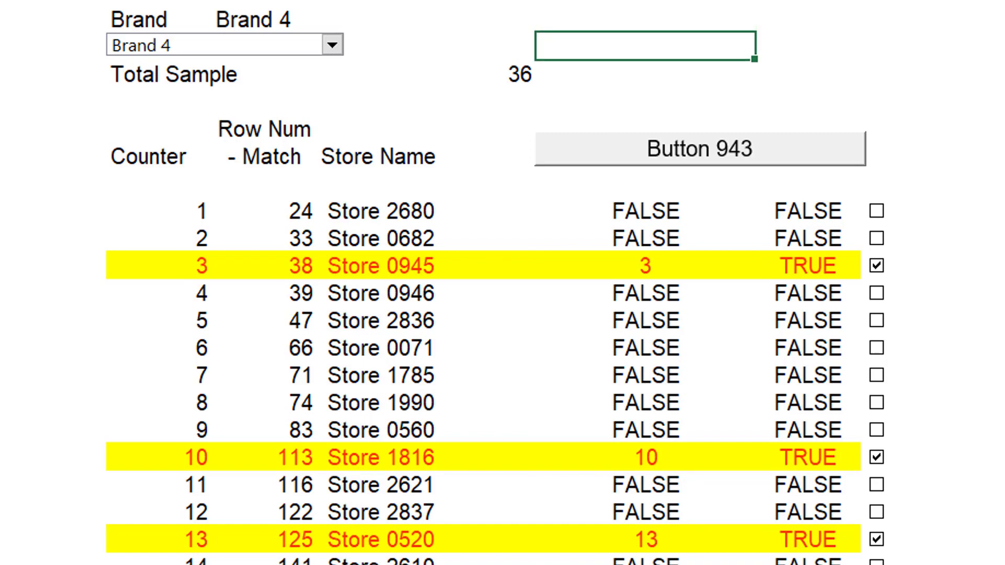
Examine the counters returned in column F against the checked stores down the Comparatives list.
{"action": "key", "text": "Down"}
{"action": "key", "text": "Down"}
{"action": "key", "text": "Down"}
{"action": "key", "text": "Down"}
{"action": "key", "text": "Down"}
{"action": "key", "text": "Down"}
{"action": "key", "text": "Down"}
{"action": "key", "text": "Down"}
{"action": "key", "text": "Down"}
{"action": "key", "text": "Down"}
{"action": "key", "text": "Down"}
{"action": "key", "text": "Down"}
{"action": "key", "text": "Down"}
{"action": "key", "text": "Down"}
{"action": "key", "text": "Down"}
{"action": "key", "text": "Down"}
{"action": "key", "text": "Down"}
{"action": "key", "text": "Down"}
{"action": "key", "text": "Down"}
{"action": "key", "text": "Down"}
{"action": "key", "text": "Down"}
{"action": "key", "text": "Down"}
{"action": "key", "text": "Down"}
{"action": "key", "text": "Down"}
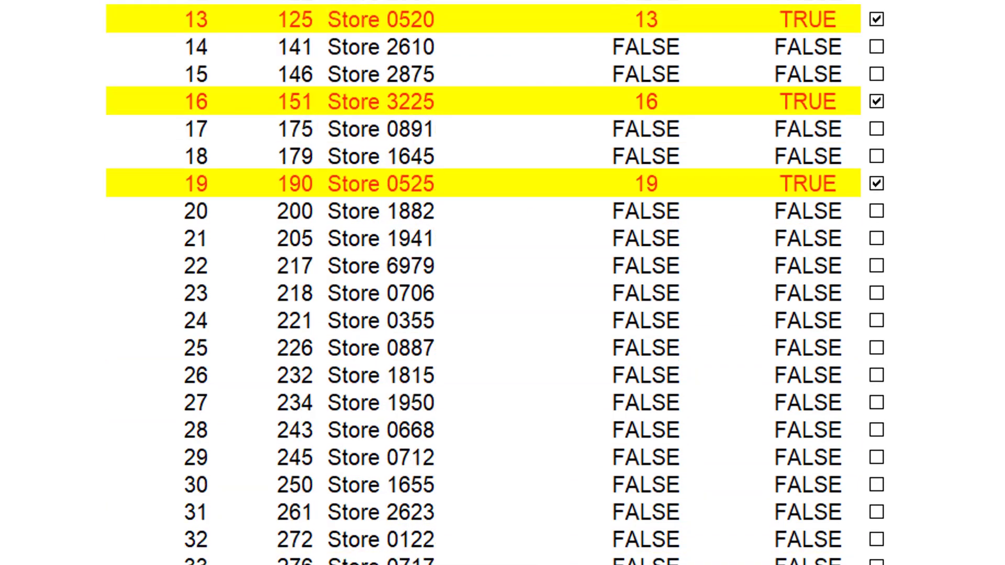
{"action": "key", "text": "Up"}
{"action": "key", "text": "Up"}
{"action": "key", "text": "Up"}
{"action": "key", "text": "Up"}
{"action": "key", "text": "Up"}
{"action": "key", "text": "Up"}
{"action": "key", "text": "Up"}
{"action": "key", "text": "Up"}
{"action": "key", "text": "Up"}
{"action": "key", "text": "Up"}
{"action": "key", "text": "Up"}
{"action": "key", "text": "Up"}
{"action": "key", "text": "Up"}
{"action": "key", "text": "Up"}
{"action": "key", "text": "Up"}
{"action": "key", "text": "Up"}
{"action": "key", "text": "Up"}
{"action": "key", "text": "Up"}
{"action": "key", "text": "Up"}
{"action": "key", "text": "Up"}
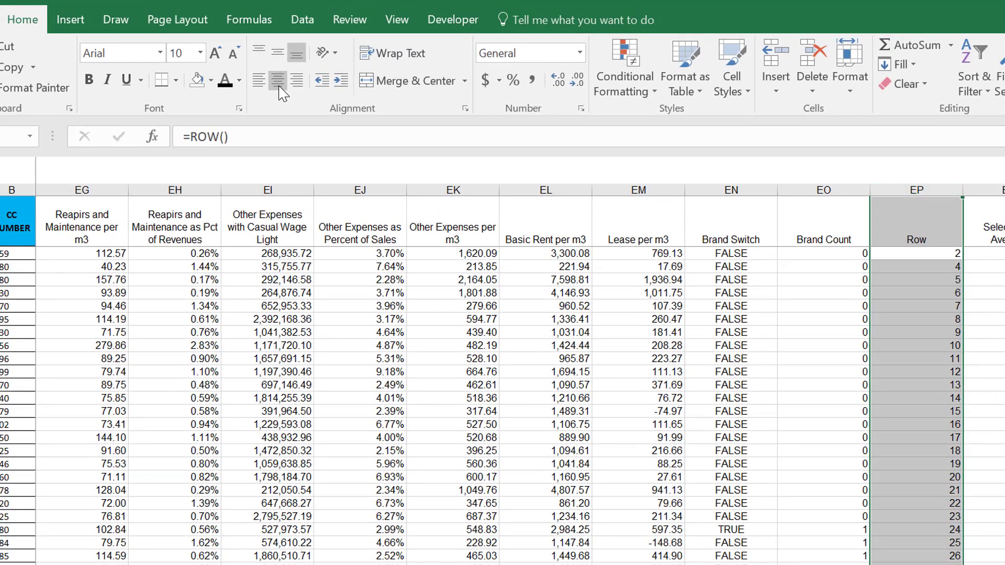
In EP2 under Selected as Average, start a MATCH formula with the Brand Count in EO2 as its lookup value.
{"action": "key", "text": "ctrl+z"}
{"action": "key", "text": "Right"}
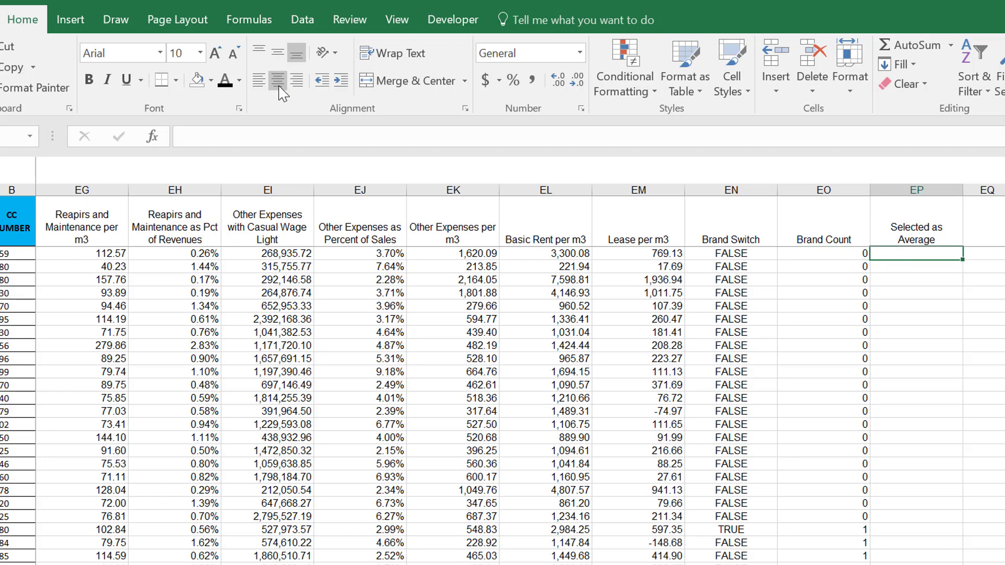
{"action": "type", "text": "=ma"}
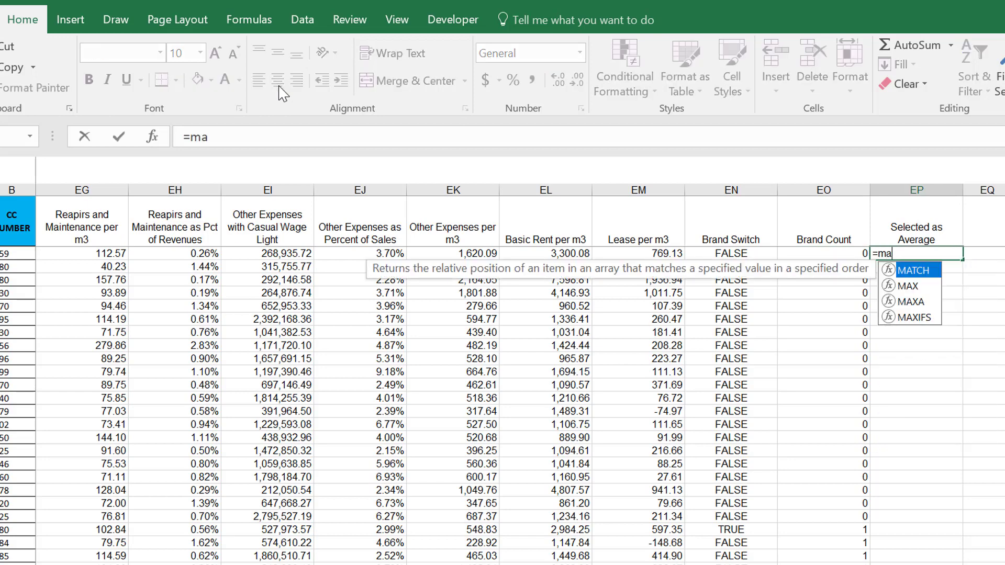
{"action": "key", "text": "Tab"}
{"action": "key", "text": "Left"}
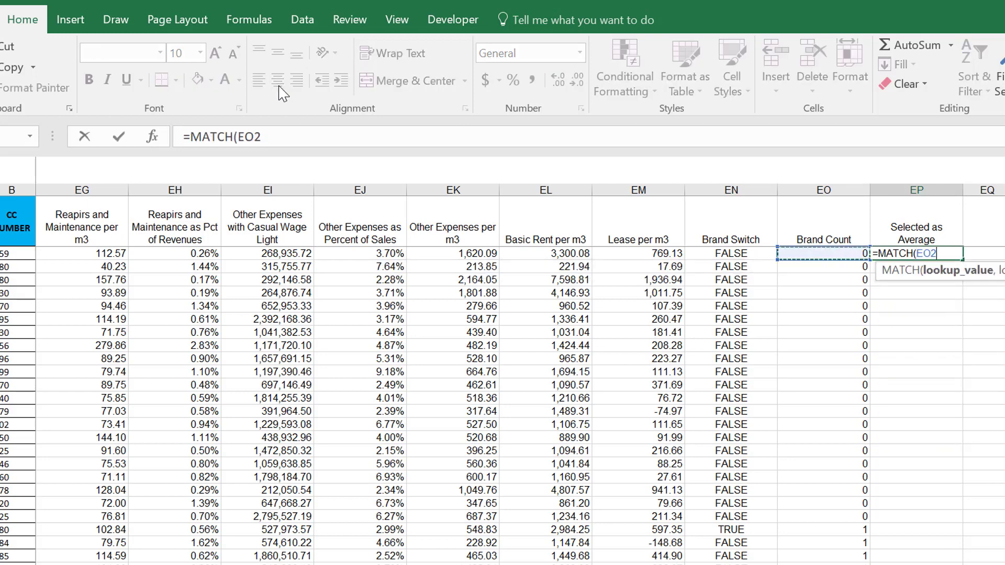
{"action": "type", "text": ","}
Complete the EP2 MATCH formula with Comparatives!$F:$F as the lookup array and 0 as the match type.
{"action": "key", "text": "ctrl+Page_Up"}
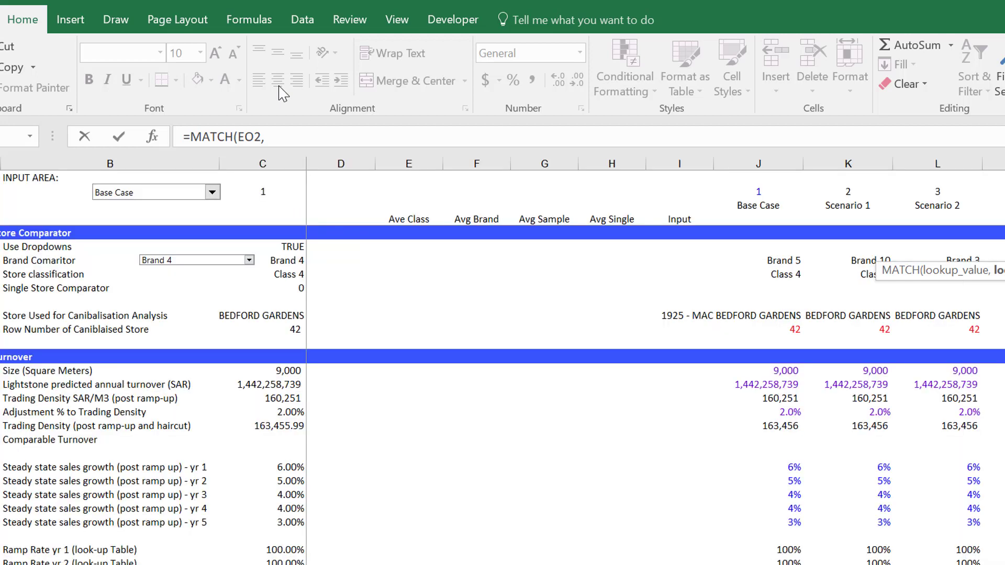
{"action": "key", "text": "ctrl+Page_Up"}
{"action": "key", "text": "ctrl+Page_Down"}
{"action": "key", "text": "ctrl+Page_Down"}
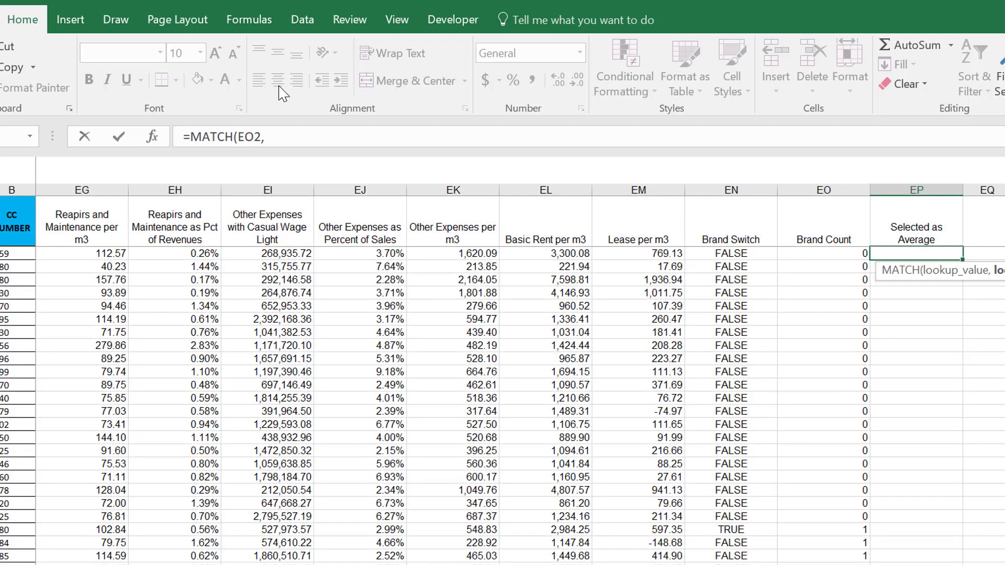
{"action": "key", "text": "ctrl+Page_Up"}
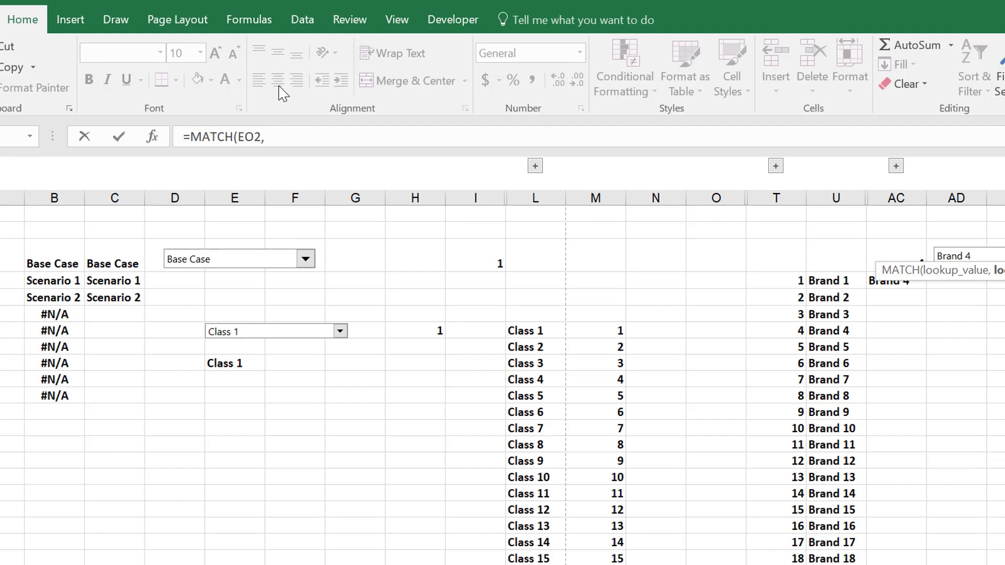
{"action": "key", "text": "ctrl+Page_Up"}
{"action": "key", "text": "ctrl+Page_Up"}
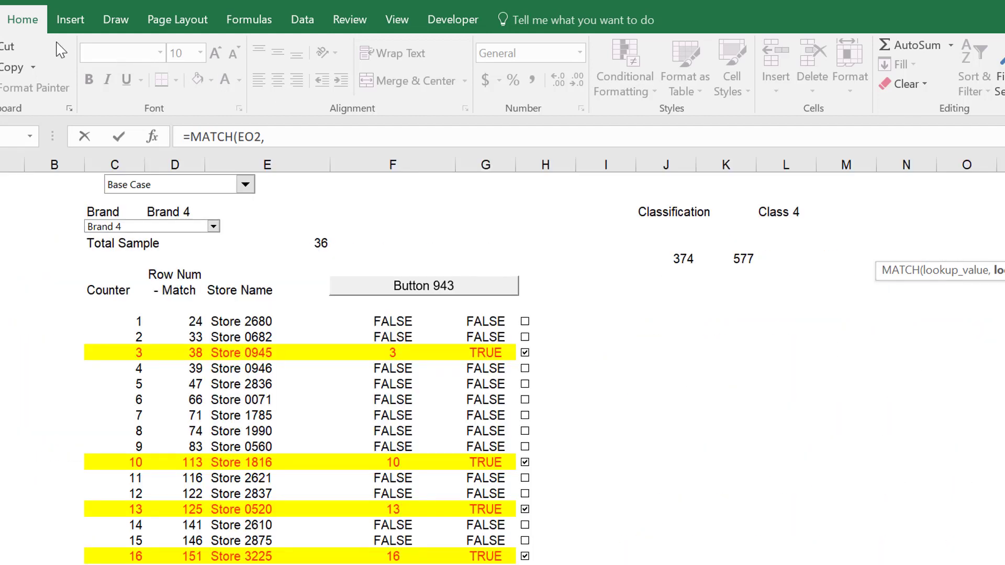
{"action": "left_click", "coordinate": [357, 152]}
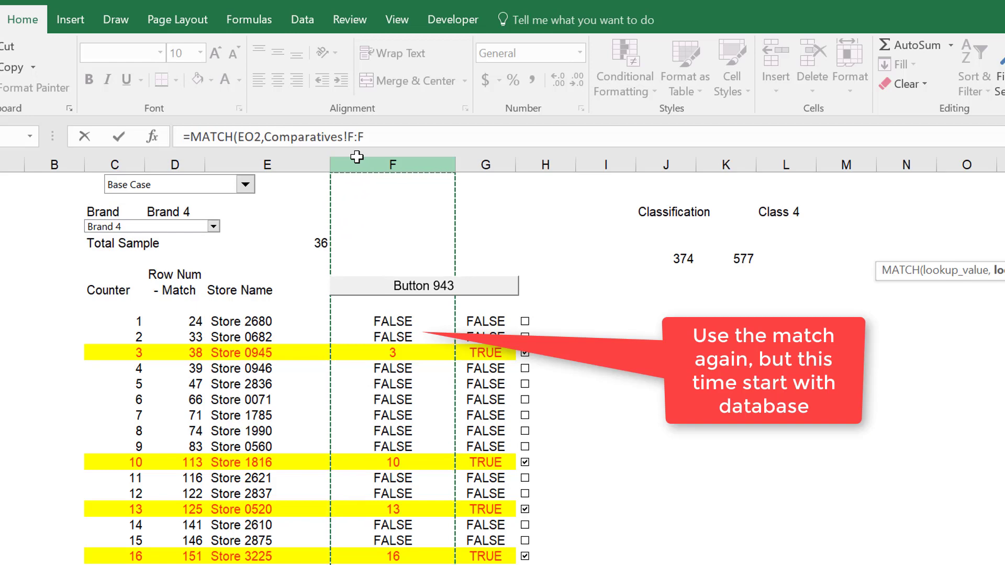
{"action": "key", "text": "F4"}
{"action": "type", "text": ",0"}
{"action": "key", "text": "Return"}
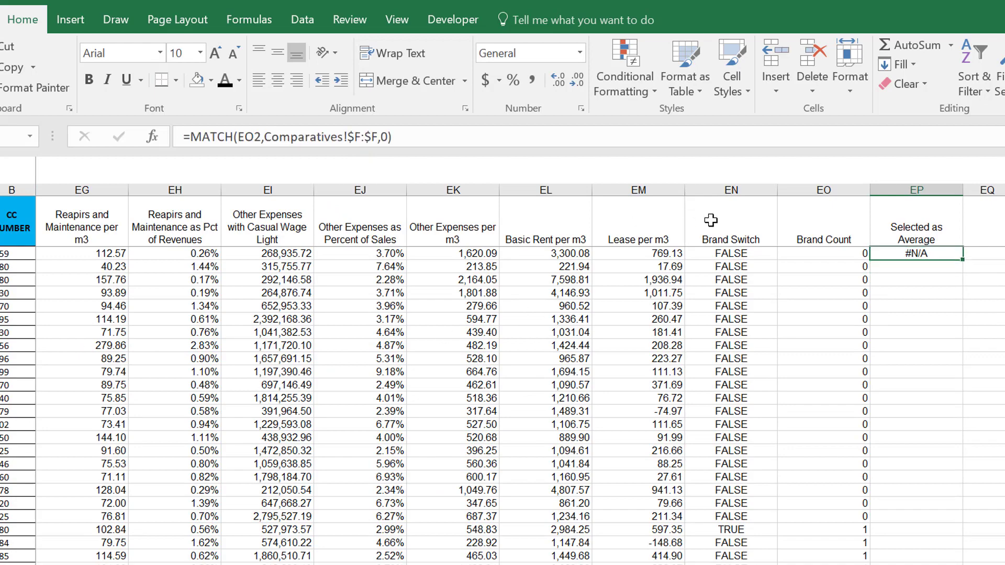
Fill the MATCH formula down the Selected as Average column for all database stores.
{"action": "double_click", "coordinate": [964, 259]}
{"action": "key", "text": "Down"}
{"action": "key", "text": "Down"}
{"action": "key", "text": "Down"}
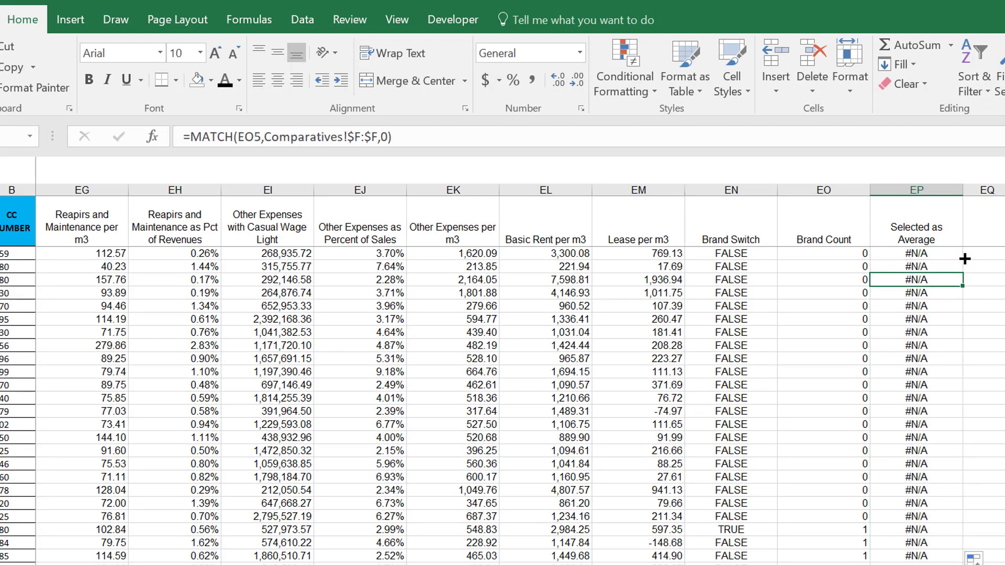
Examine the Selected as Average results against the Brand Count values throughout the database rows.
{"action": "key", "text": "Page_Down"}
{"action": "key", "text": "Page_Down"}
{"action": "key", "text": "Page_Down"}
{"action": "key", "text": "Page_Down"}
{"action": "key", "text": "Page_Down"}
{"action": "key", "text": "Page_Down"}
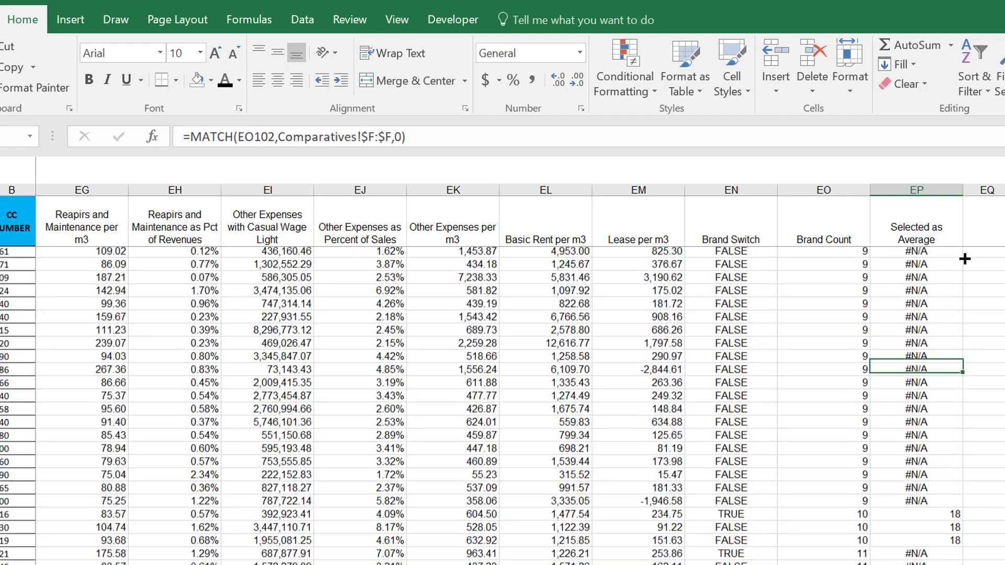
{"action": "key", "text": "Page_Down"}
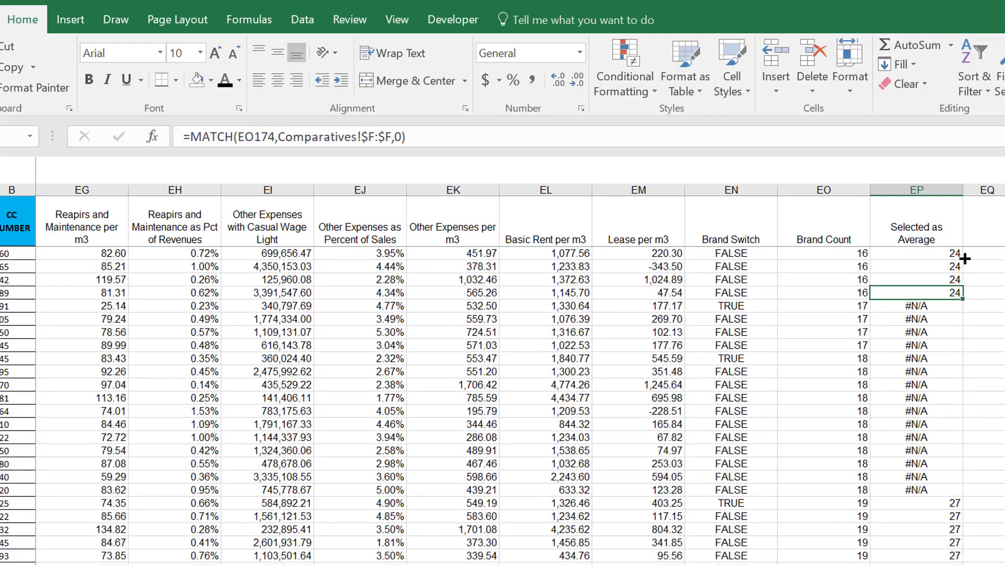
{"action": "key", "text": "Up"}
{"action": "key", "text": "Up"}
{"action": "key", "text": "Up"}
{"action": "key", "text": "Up"}
{"action": "key", "text": "Up"}
{"action": "key", "text": "Up"}
{"action": "key", "text": "Up"}
{"action": "key", "text": "Up"}
{"action": "key", "text": "Up"}
{"action": "key", "text": "Up"}
{"action": "key", "text": "Up"}
{"action": "key", "text": "Up"}
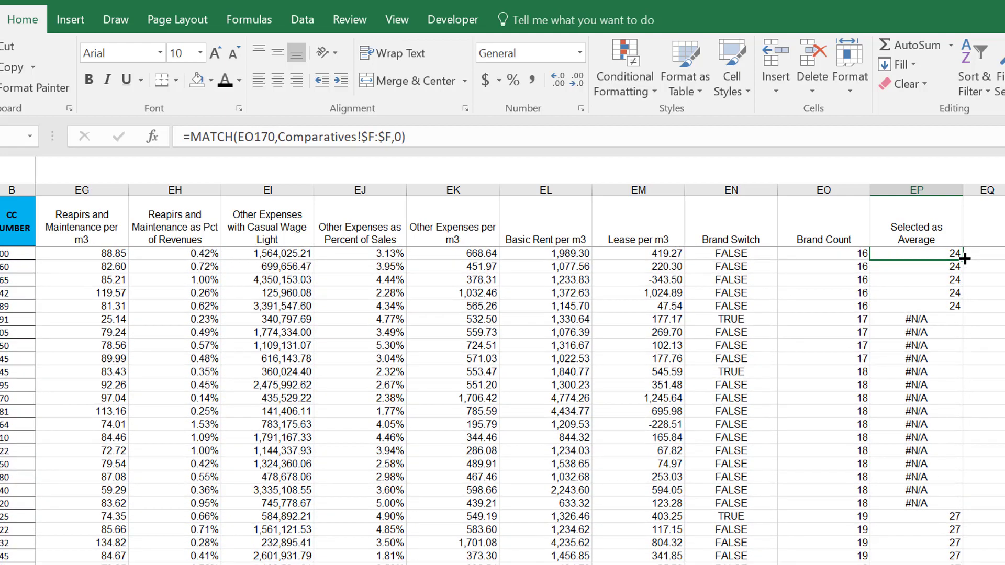
{"action": "key", "text": "Down"}
{"action": "key", "text": "Page_Up"}
{"action": "key", "text": "Page_Up"}
{"action": "key", "text": "Page_Up"}
{"action": "key", "text": "Page_Up"}
{"action": "key", "text": "Page_Up"}
{"action": "key", "text": "Page_Up"}
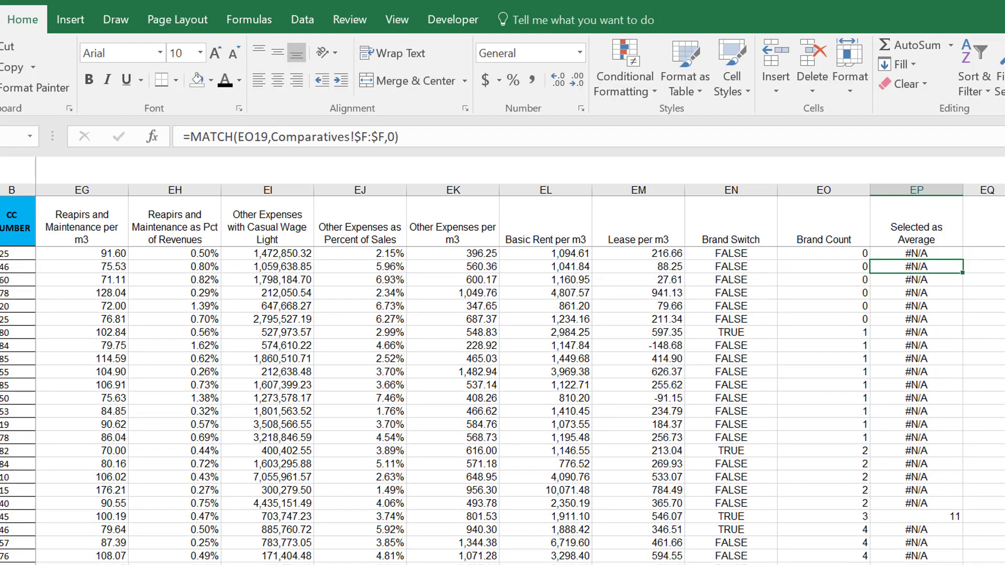
Go to the Comparatives sheet and inspect the cell references in the F9 IF formula.
{"action": "key", "text": "F10"}
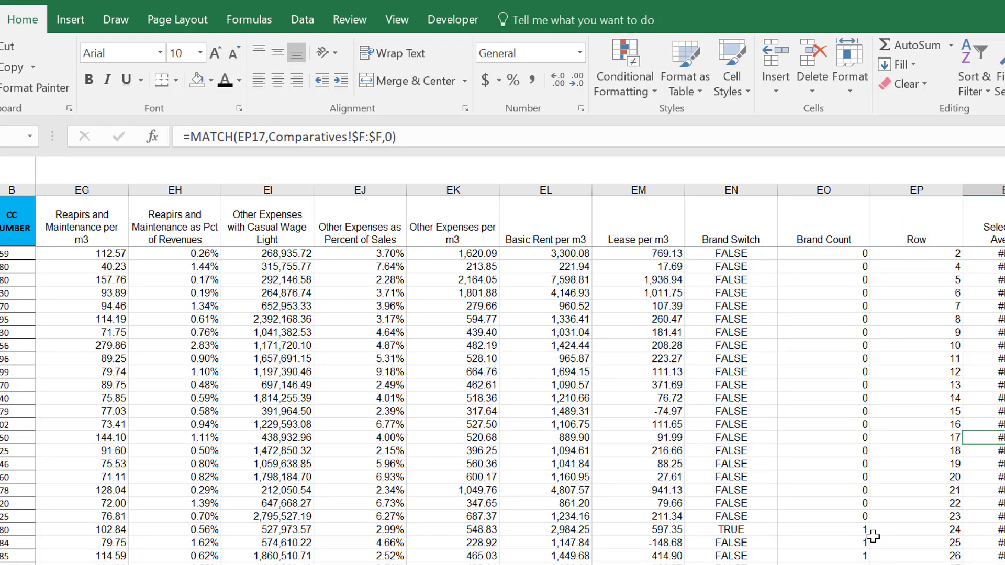
{"action": "key", "text": "ctrl+Page_Up"}
{"action": "key", "text": "ctrl+Page_Down"}
{"action": "key", "text": "ctrl+Page_Down"}
{"action": "key", "text": "ctrl+Page_Down"}
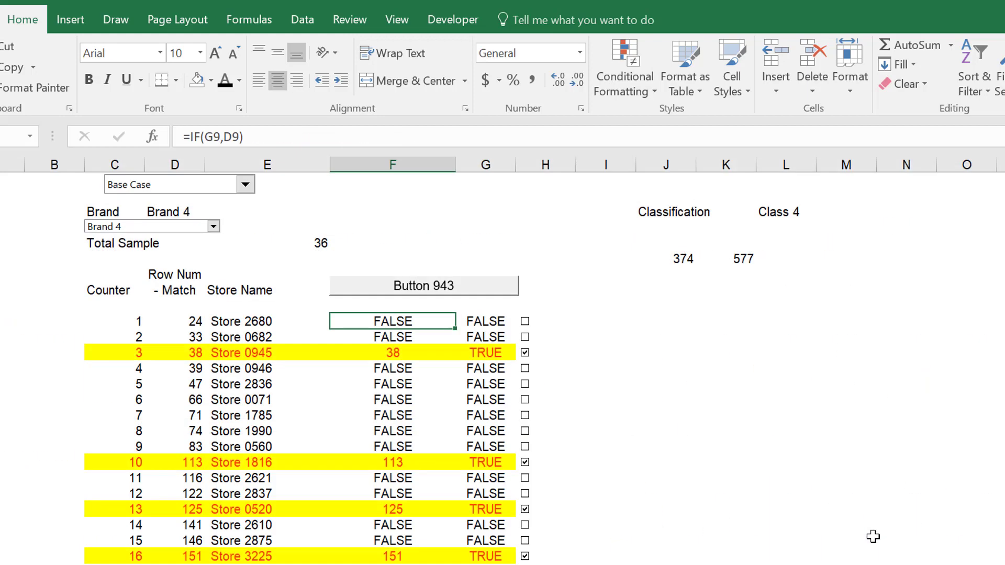
{"action": "key", "text": "Right"}
{"action": "key", "text": "F2"}
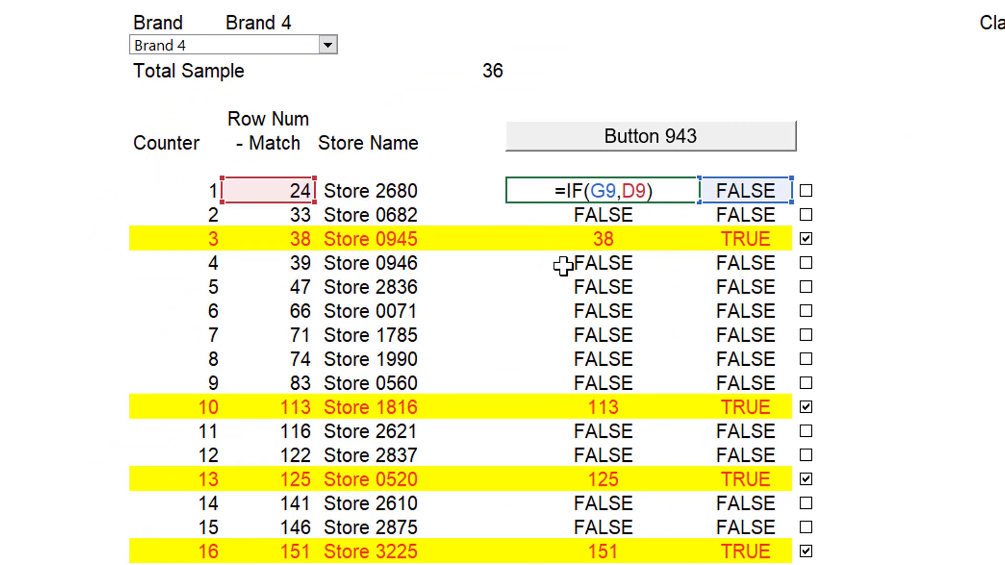
{"action": "key", "text": "Return"}
Examine the row numbers returned in column F beside the checked stores on the Comparatives sheet.
{"action": "key", "text": "Down"}
{"action": "key", "text": "Down"}
{"action": "key", "text": "Down"}
{"action": "key", "text": "Down"}
{"action": "key", "text": "Down"}
{"action": "key", "text": "Down"}
{"action": "key", "text": "Down"}
{"action": "key", "text": "Down"}
{"action": "key", "text": "Down"}
{"action": "key", "text": "Down"}
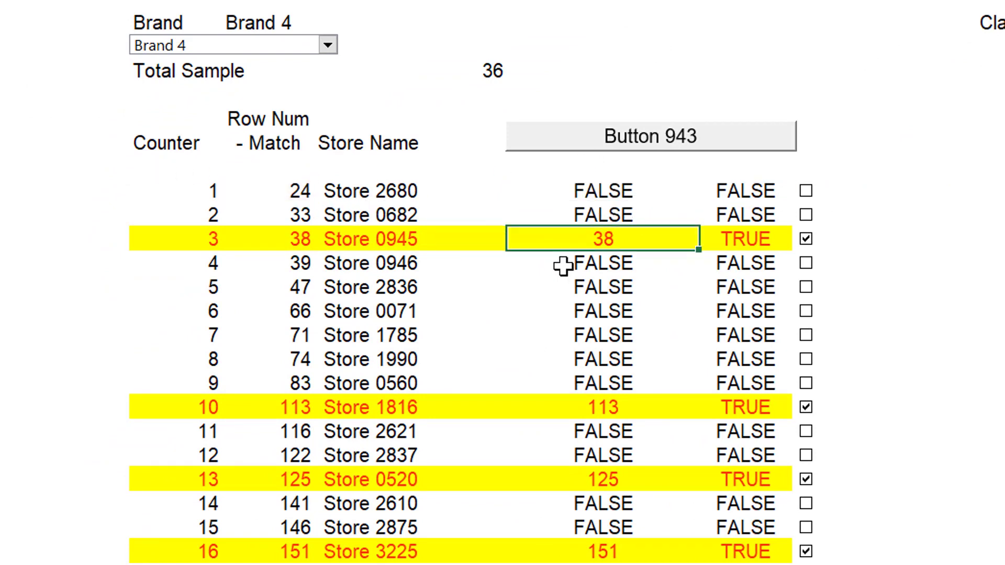
{"action": "key", "text": "Down"}
{"action": "key", "text": "Down"}
{"action": "key", "text": "Down"}
{"action": "key", "text": "Down"}
{"action": "key", "text": "Down"}
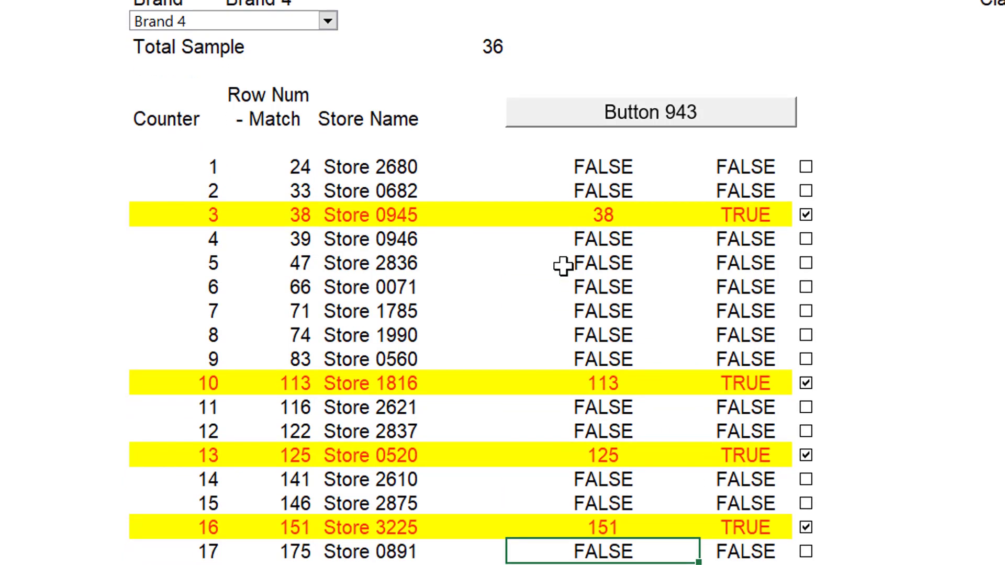
In the Master Database, check the Selected as Average result and neighbouring columns for the store in row 38.
{"action": "key", "text": "ctrl+Page_Up"}
{"action": "key", "text": "ctrl+Page_Up"}
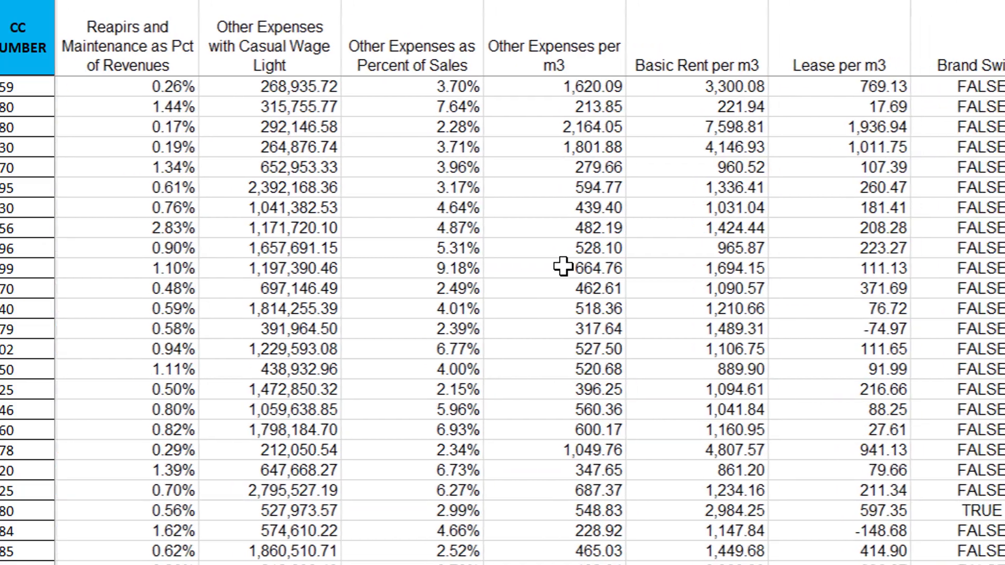
{"action": "scroll", "coordinate": [563, 266], "scroll_direction": "right", "scroll_amount": 1}
{"action": "scroll", "coordinate": [563, 267], "scroll_direction": "up", "scroll_amount": 10}
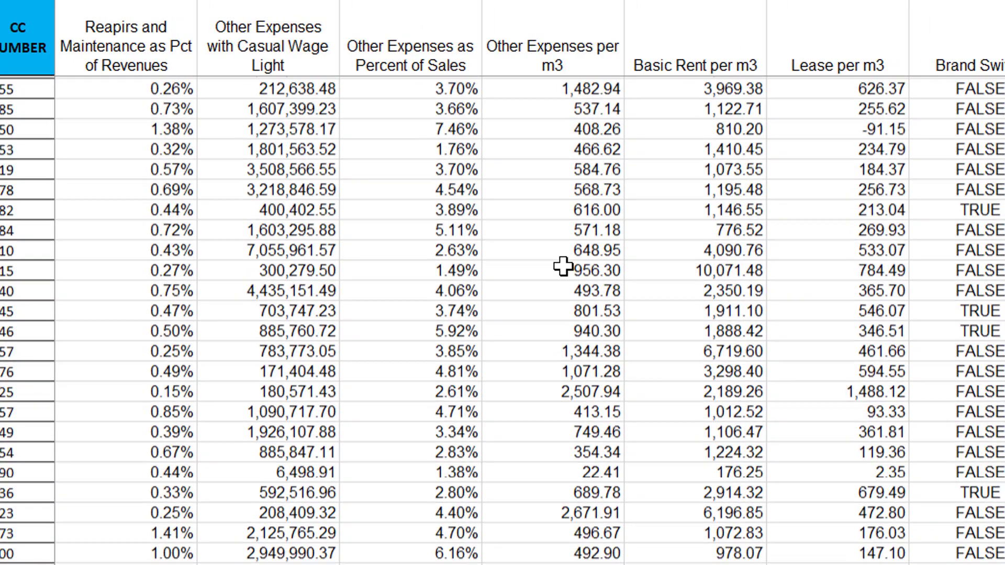
{"action": "key", "text": "Down"}
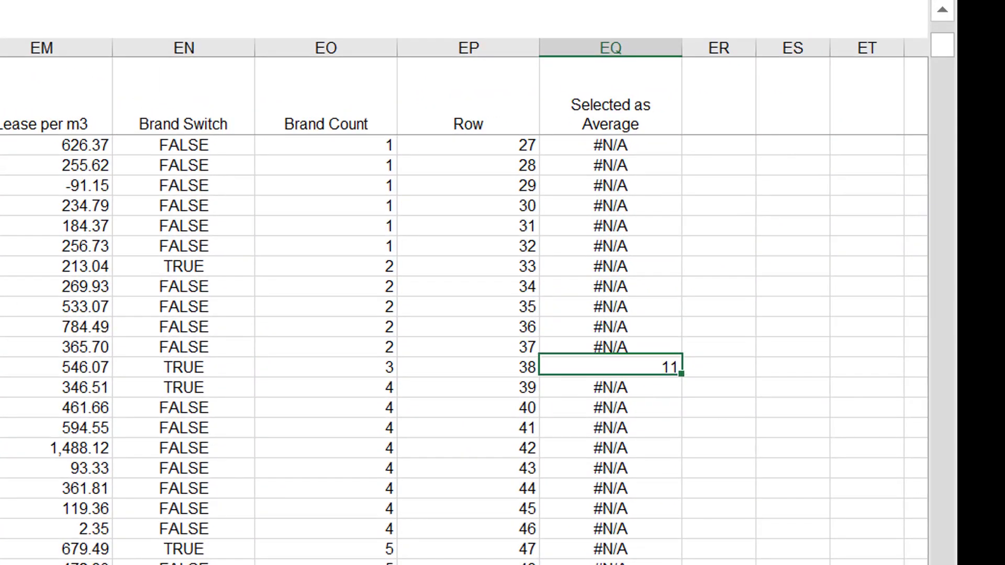
{"action": "key", "text": "Left"}
{"action": "key", "text": "Left"}
{"action": "key", "text": "Left"}
{"action": "key", "text": "Left"}
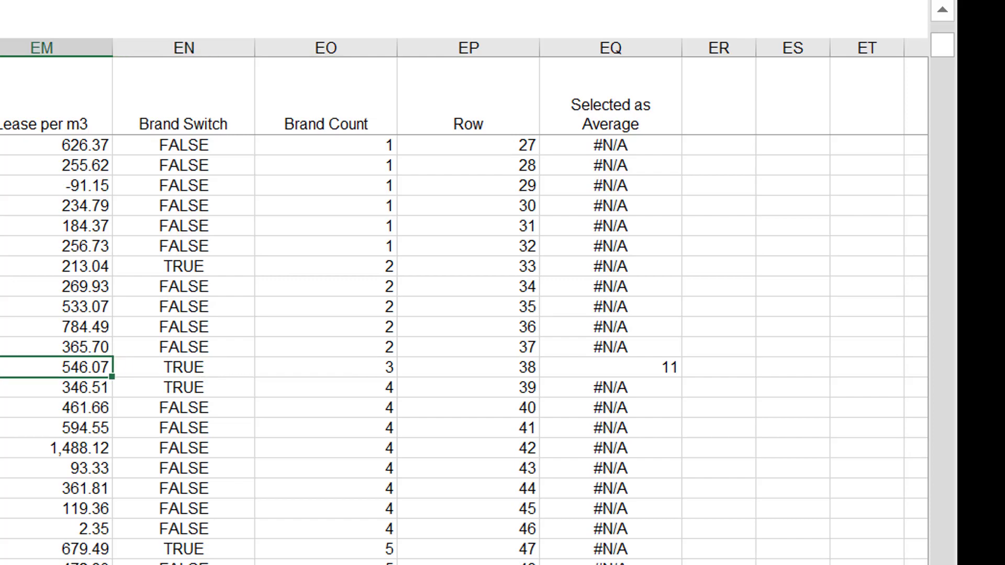
Return to the Comparatives sheet to compare the selected stores' row numbers in column F.
{"action": "key", "text": "ctrl+Page_Up"}
{"action": "key", "text": "ctrl+Page_Down"}
{"action": "key", "text": "ctrl+Page_Down"}
{"action": "key", "text": "ctrl+Page_Down"}
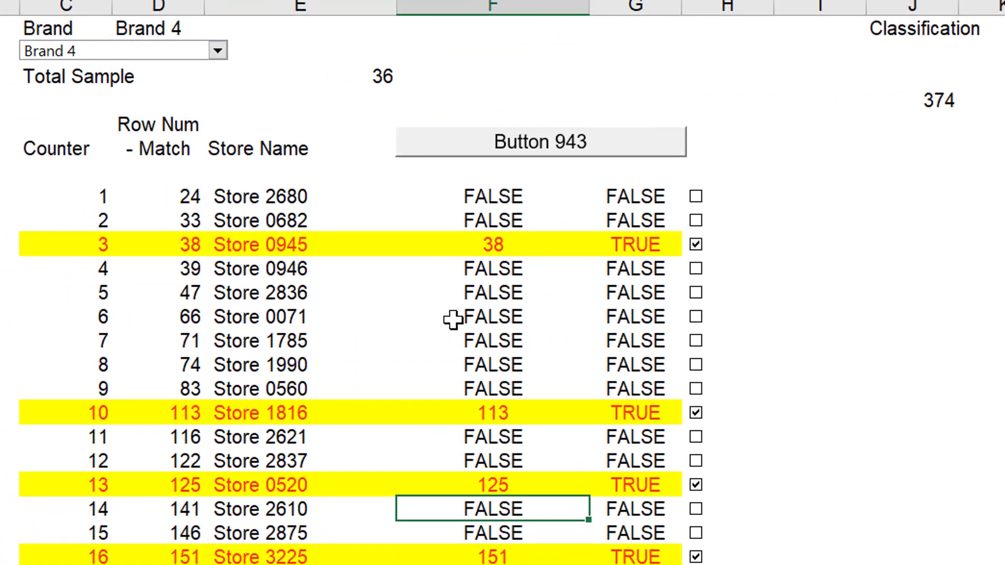
In the Master Database, wrap the MATCH formula in the first Selected as Average cell, EQ2, in an ISNA test.
{"action": "key", "text": "ctrl+Page_Up"}
{"action": "key", "text": "ctrl+Page_Up"}
{"action": "key", "text": "ctrl+Page_Up"}
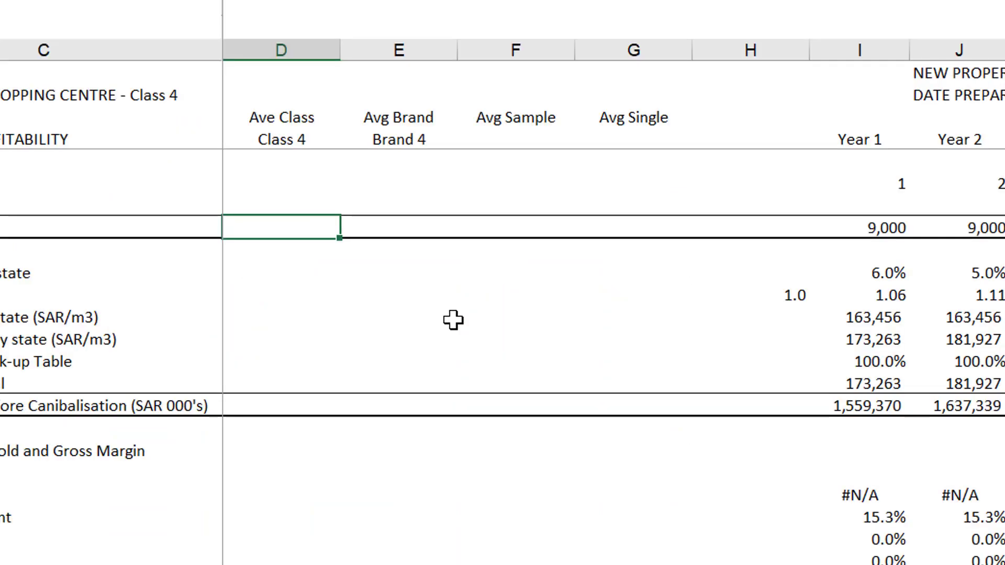
{"action": "key", "text": "Right"}
{"action": "key", "text": "Right"}
{"action": "key", "text": "Right"}
{"action": "key", "text": "Right"}
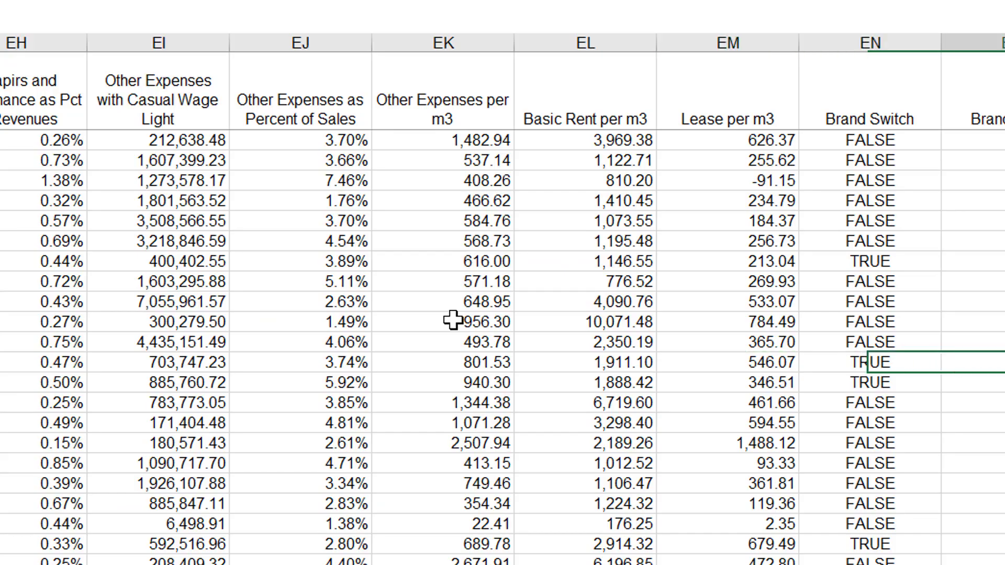
{"action": "key", "text": "ctrl+Up"}
{"action": "key", "text": "Down"}
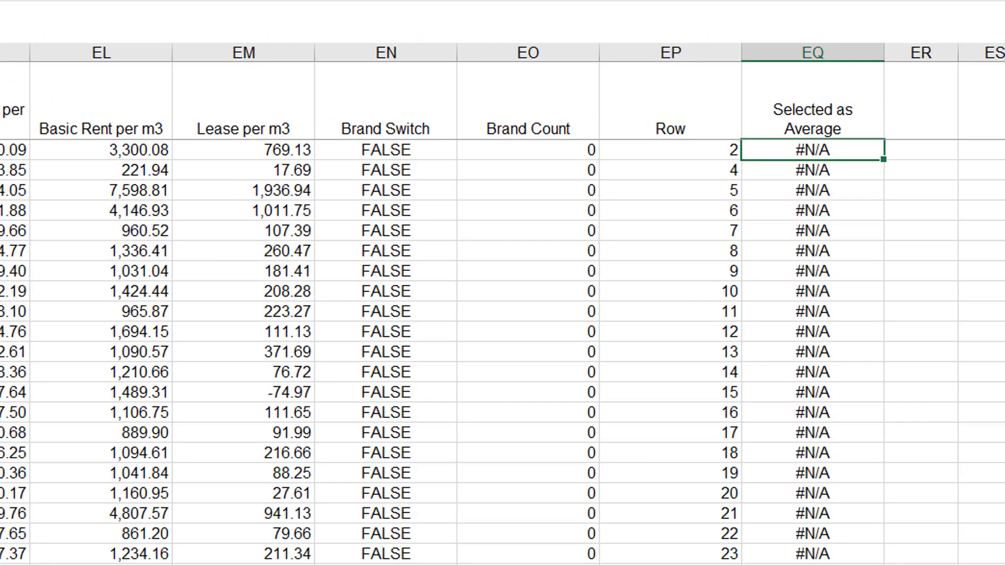
{"action": "key", "text": "F2"}
{"action": "key", "text": "Left"}
{"action": "key", "text": "Left"}
{"action": "key", "text": "Left"}
{"action": "key", "text": "Left"}
{"action": "key", "text": "Left"}
{"action": "key", "text": "Left"}
{"action": "key", "text": "Left"}
{"action": "key", "text": "Left"}
{"action": "key", "text": "Left"}
{"action": "key", "text": "Left"}
{"action": "key", "text": "Left"}
{"action": "key", "text": "Left"}
{"action": "key", "text": "Left"}
{"action": "key", "text": "Left"}
{"action": "key", "text": "Left"}
{"action": "key", "text": "Left"}
{"action": "key", "text": "Left"}
{"action": "key", "text": "Left"}
{"action": "key", "text": "Left"}
{"action": "key", "text": "Left"}
{"action": "key", "text": "Left"}
{"action": "key", "text": "Left"}
{"action": "key", "text": "Left"}
{"action": "key", "text": "Left"}
{"action": "key", "text": "Left"}
{"action": "key", "text": "Left"}
{"action": "key", "text": "Left"}
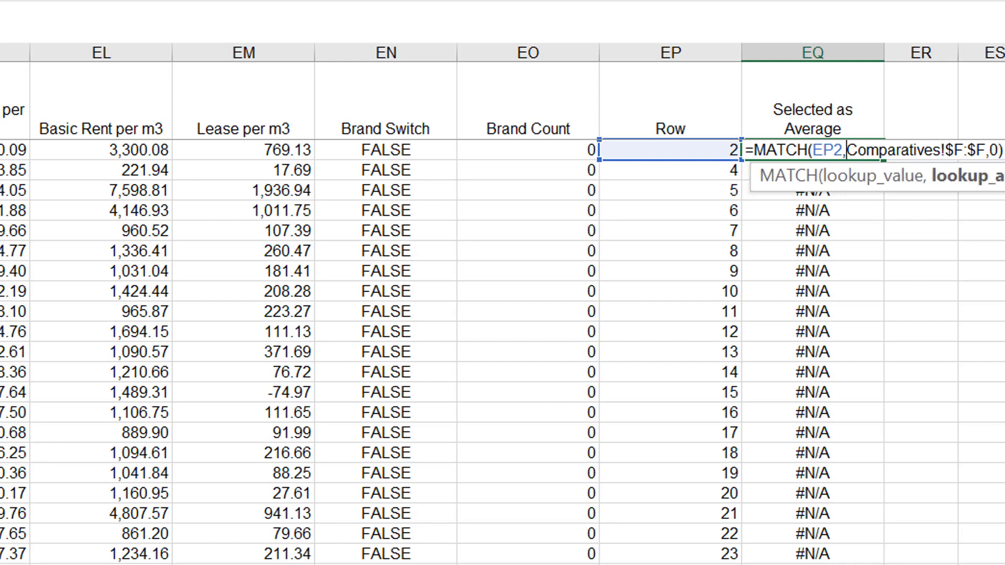
{"action": "key", "text": "Right"}
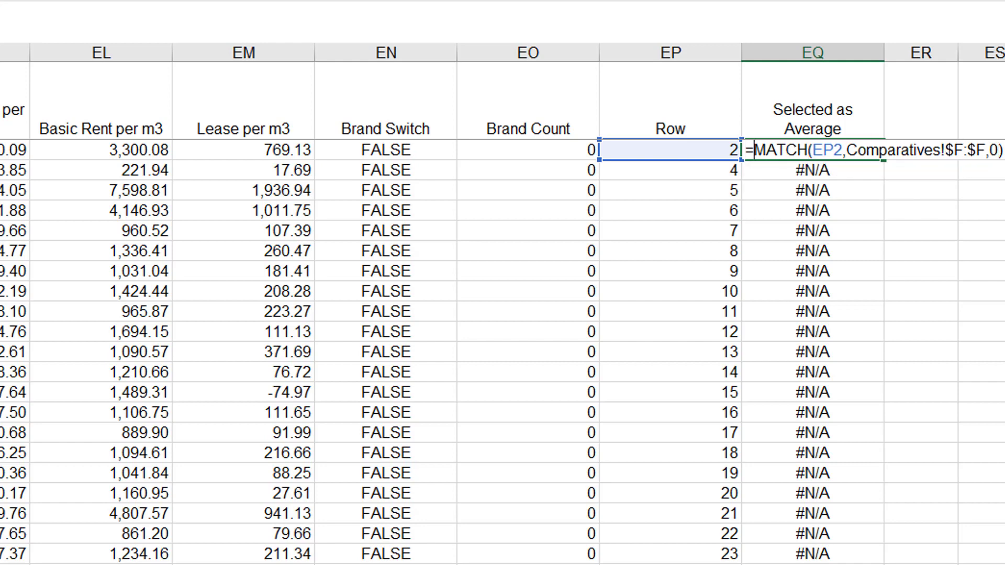
{"action": "type", "text": "in"}
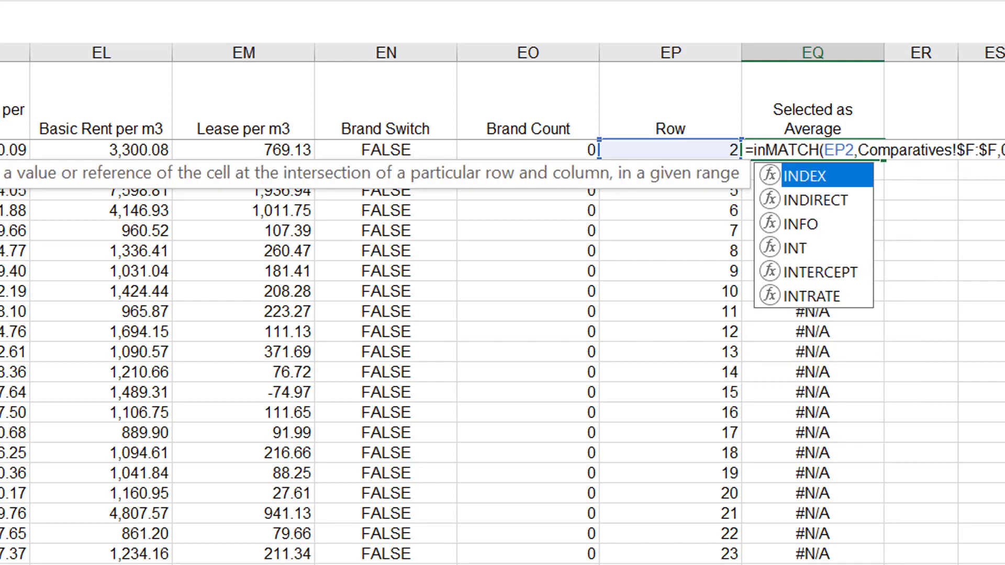
{"action": "key", "text": "BackSpace"}
{"action": "type", "text": "s"}
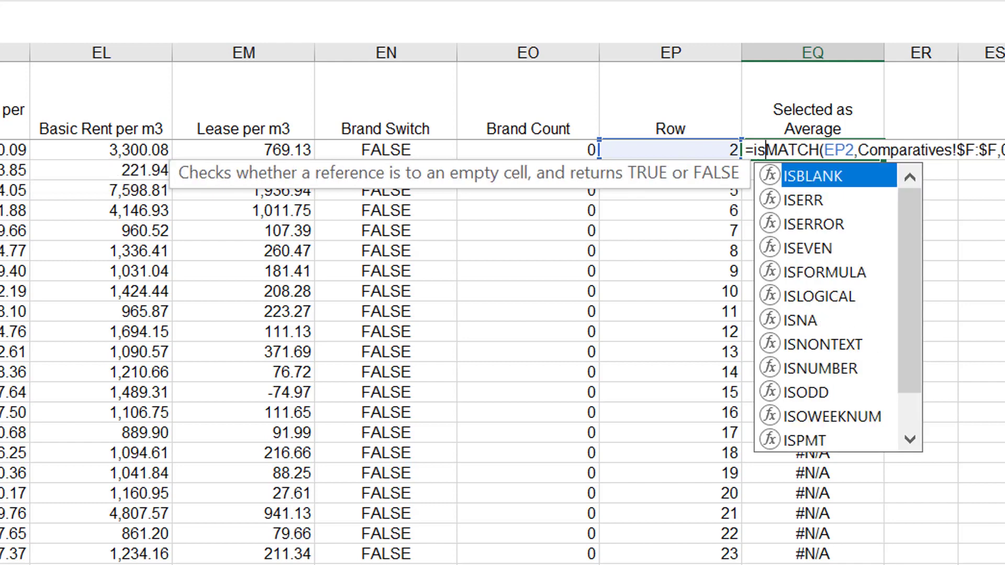
{"action": "key", "text": "Down"}
{"action": "key", "text": "Down"}
{"action": "key", "text": "Down"}
{"action": "key", "text": "Down"}
{"action": "key", "text": "Down"}
{"action": "key", "text": "Down"}
{"action": "key", "text": "Tab"}
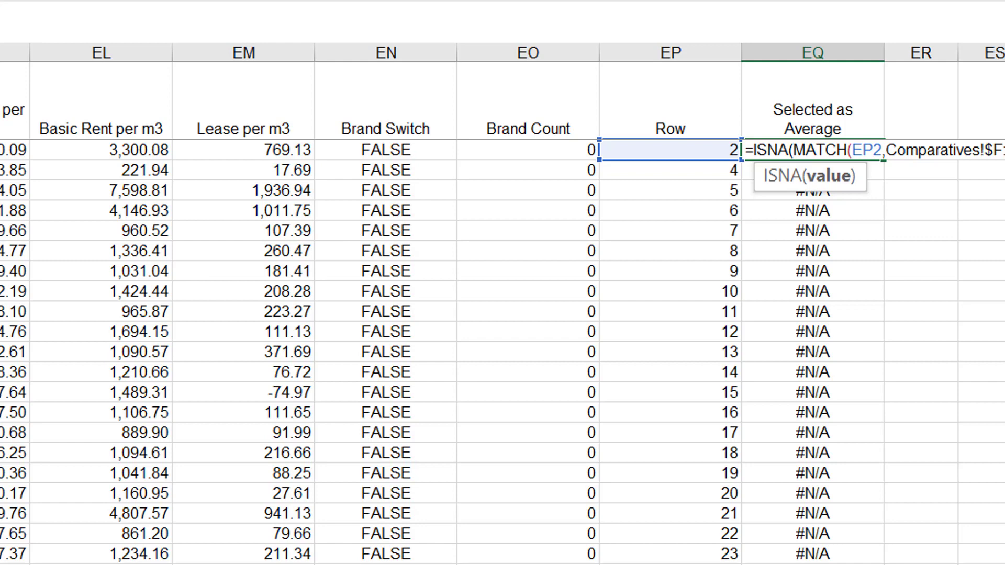
{"action": "key", "text": "Return"}
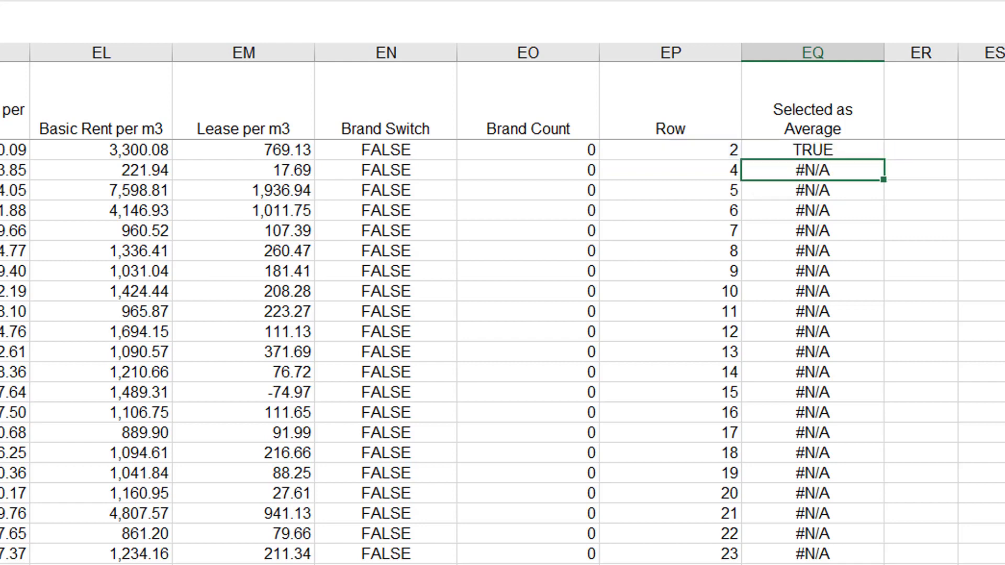
Negate the ISNA test in EQ2 with NOT, accept the closing-bracket correction, and fill the formula down the Selected as Average column.
{"action": "key", "text": "Up"}
{"action": "key", "text": "F2"}
{"action": "key", "text": "Left"}
{"action": "key", "text": "Left"}
{"action": "key", "text": "Left"}
{"action": "key", "text": "Left"}
{"action": "key", "text": "Left"}
{"action": "key", "text": "Left"}
{"action": "key", "text": "Left"}
{"action": "key", "text": "Left"}
{"action": "key", "text": "Left"}
{"action": "key", "text": "Left"}
{"action": "key", "text": "Left"}
{"action": "key", "text": "Left"}
{"action": "key", "text": "Left"}
{"action": "key", "text": "Left"}
{"action": "key", "text": "Left"}
{"action": "key", "text": "Left"}
{"action": "key", "text": "Left"}
{"action": "key", "text": "Left"}
{"action": "key", "text": "Left"}
{"action": "key", "text": "Left"}
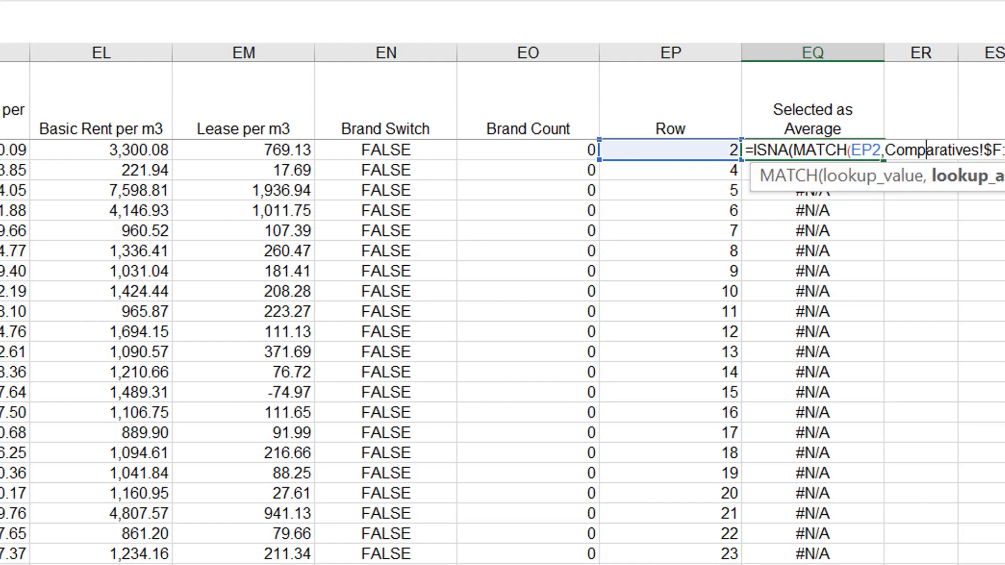
{"action": "key", "text": "Home"}
{"action": "key", "text": "Right"}
{"action": "type", "text": "not"}
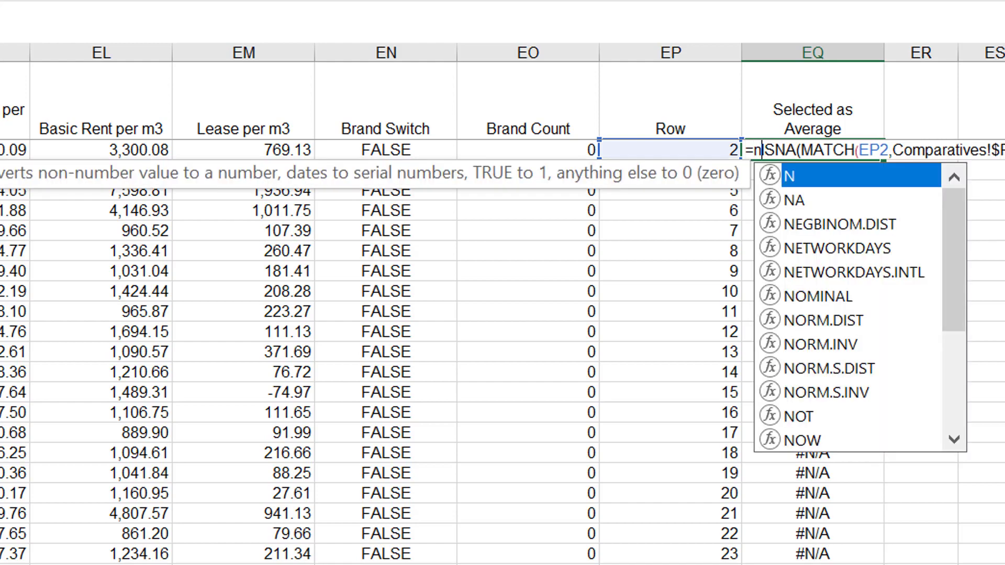
{"action": "type", "text": "("}
{"action": "key", "text": "Return"}
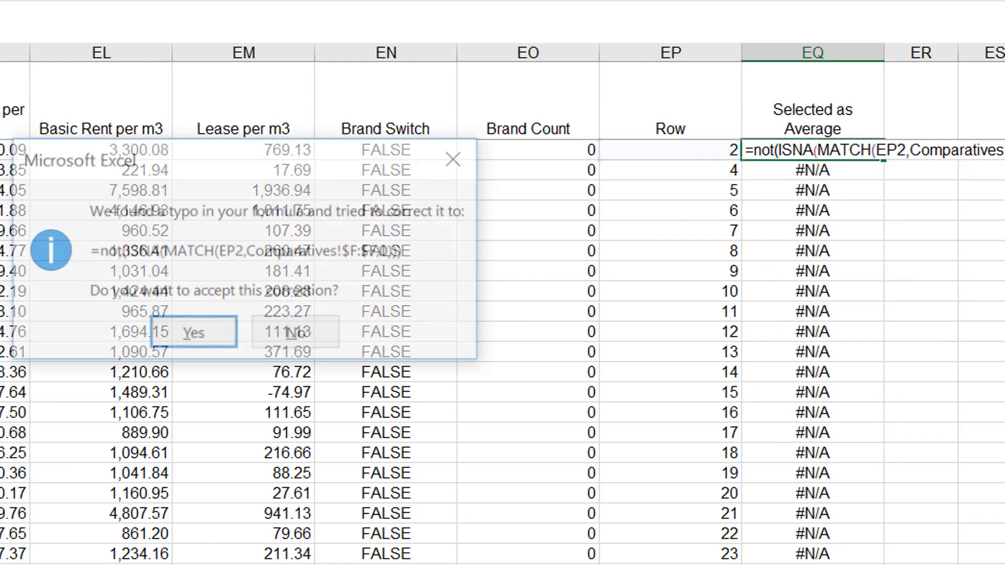
{"action": "key", "text": "Return"}
{"action": "key", "text": "Up"}
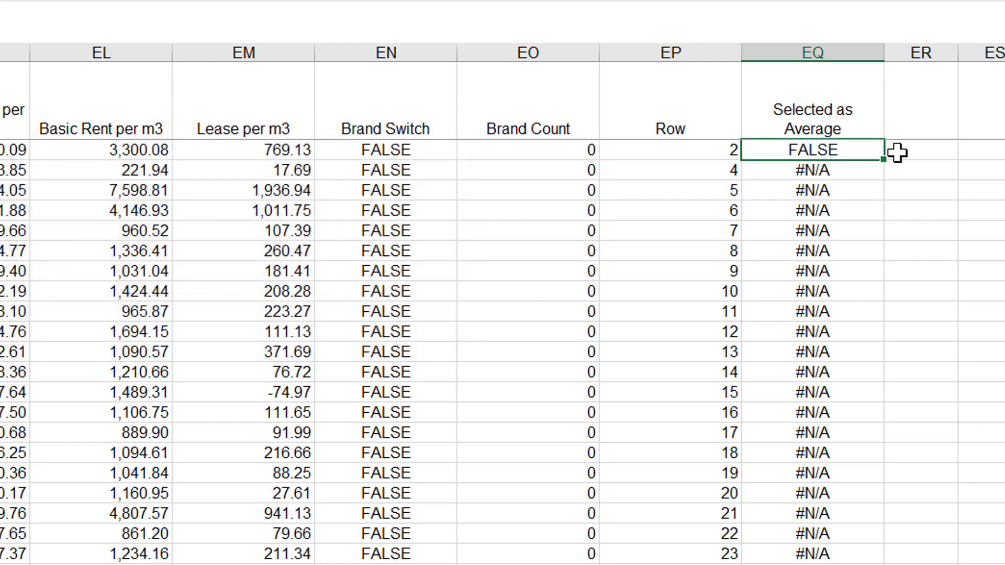
{"action": "double_click", "coordinate": [886, 162]}
Check the Selected as Average flags down to the store in row 38.
{"action": "key", "text": "Down"}
{"action": "key", "text": "Down"}
{"action": "key", "text": "Down"}
{"action": "key", "text": "Down"}
{"action": "key", "text": "Down"}
{"action": "key", "text": "Down"}
{"action": "key", "text": "Down"}
{"action": "key", "text": "Down"}
{"action": "key", "text": "Down"}
{"action": "key", "text": "Down"}
{"action": "key", "text": "Down"}
{"action": "key", "text": "Down"}
{"action": "key", "text": "Down"}
{"action": "key", "text": "Down"}
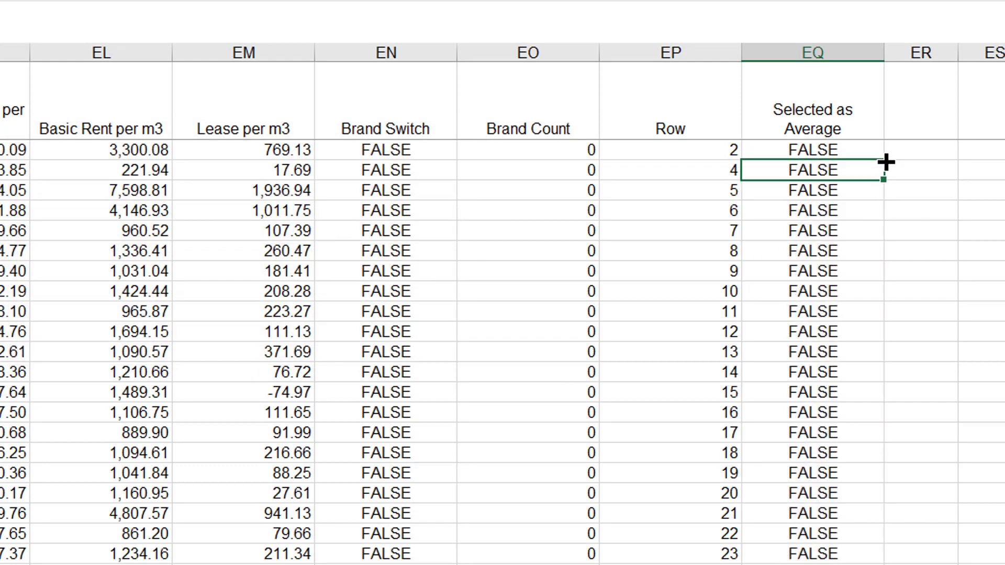
{"action": "key", "text": "Down"}
{"action": "key", "text": "Down"}
{"action": "key", "text": "Down"}
{"action": "key", "text": "Down"}
{"action": "key", "text": "Down"}
{"action": "key", "text": "Down"}
{"action": "key", "text": "Down"}
{"action": "key", "text": "Down"}
{"action": "key", "text": "Down"}
{"action": "key", "text": "Down"}
{"action": "key", "text": "Down"}
{"action": "key", "text": "Down"}
{"action": "key", "text": "Down"}
{"action": "key", "text": "Down"}
{"action": "key", "text": "Down"}
{"action": "key", "text": "Down"}
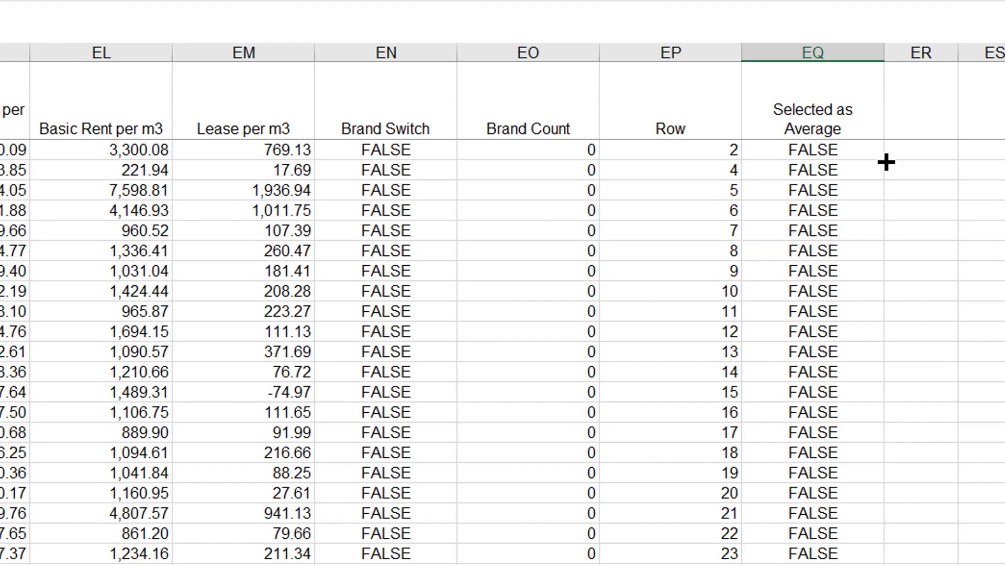
{"action": "key", "text": "Down"}
{"action": "key", "text": "Down"}
{"action": "key", "text": "Down"}
{"action": "key", "text": "Down"}
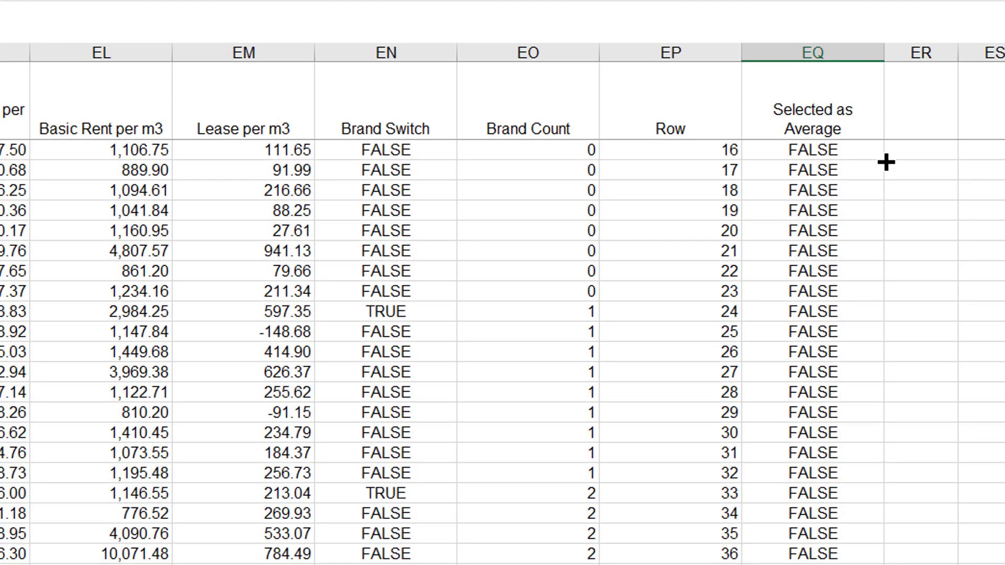
{"action": "key", "text": "Down"}
{"action": "key", "text": "Down"}
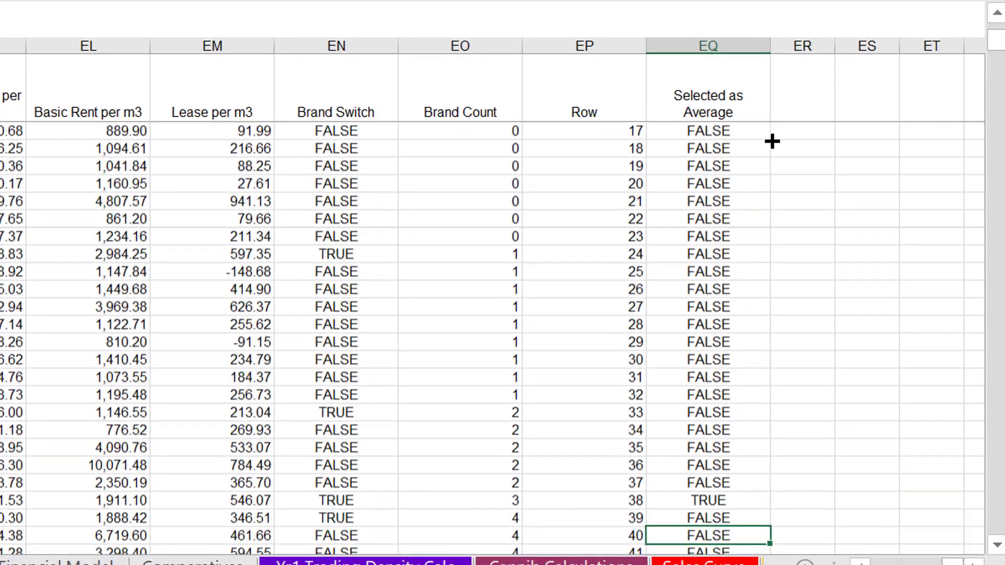
{"action": "key", "text": "Up"}
{"action": "key", "text": "Up"}
Check the Selected as Average flags down to the store in row 133, and return to the first stores.
{"action": "key", "text": "Down"}
{"action": "key", "text": "Down"}
{"action": "key", "text": "Down"}
{"action": "key", "text": "Down"}
{"action": "key", "text": "Down"}
{"action": "key", "text": "Down"}
{"action": "key", "text": "Down"}
{"action": "key", "text": "Down"}
{"action": "key", "text": "Down"}
{"action": "key", "text": "Down"}
{"action": "key", "text": "Down"}
{"action": "key", "text": "Down"}
{"action": "key", "text": "Down"}
{"action": "key", "text": "Down"}
{"action": "key", "text": "Down"}
{"action": "key", "text": "Down"}
{"action": "key", "text": "Down"}
{"action": "key", "text": "Down"}
{"action": "key", "text": "Down"}
{"action": "key", "text": "Down"}
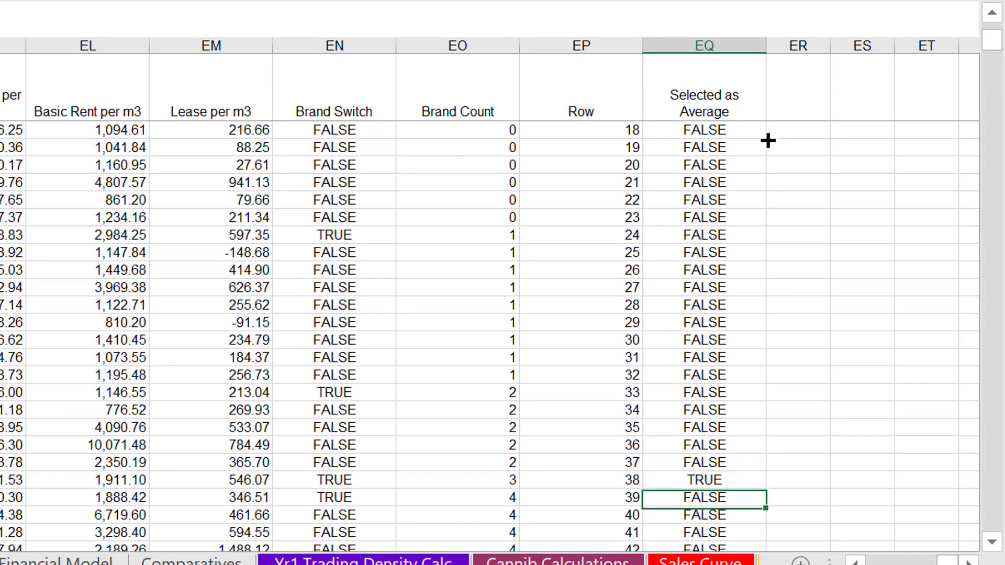
{"action": "key", "text": "Down"}
{"action": "key", "text": "Down"}
{"action": "key", "text": "Down"}
{"action": "key", "text": "Down"}
{"action": "key", "text": "Down"}
{"action": "key", "text": "Down"}
{"action": "key", "text": "Down"}
{"action": "key", "text": "Down"}
{"action": "key", "text": "Down"}
{"action": "key", "text": "Down"}
{"action": "key", "text": "Down"}
{"action": "key", "text": "Down"}
{"action": "key", "text": "Down"}
{"action": "key", "text": "Down"}
{"action": "key", "text": "Down"}
{"action": "key", "text": "Down"}
{"action": "key", "text": "Down"}
{"action": "key", "text": "Down"}
{"action": "key", "text": "Down"}
{"action": "key", "text": "Down"}
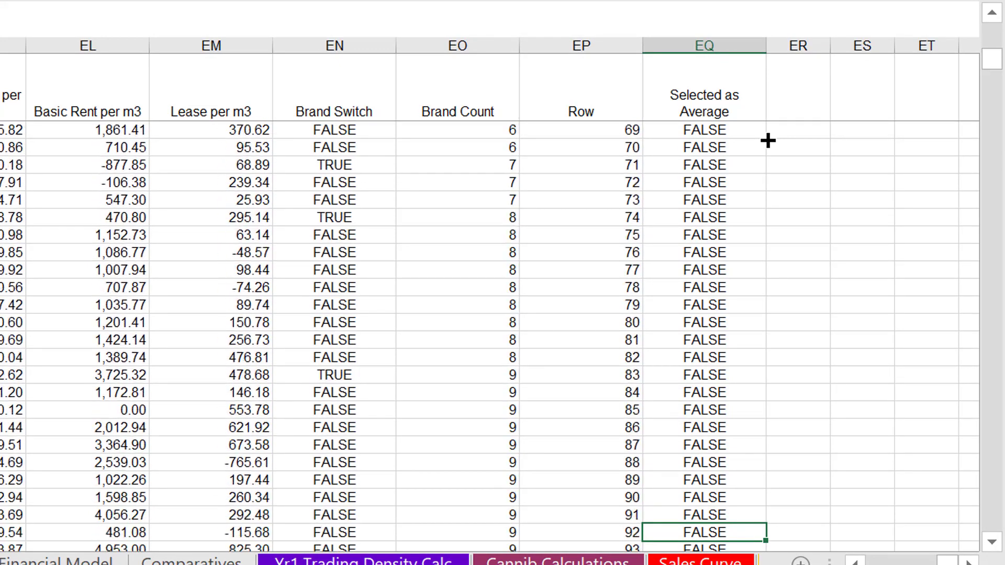
{"action": "key", "text": "Down"}
{"action": "key", "text": "Down"}
{"action": "key", "text": "Down"}
{"action": "key", "text": "Down"}
{"action": "key", "text": "Down"}
{"action": "key", "text": "Down"}
{"action": "key", "text": "Down"}
{"action": "key", "text": "Down"}
{"action": "key", "text": "Down"}
{"action": "key", "text": "Down"}
{"action": "key", "text": "Down"}
{"action": "key", "text": "Down"}
{"action": "key", "text": "Down"}
{"action": "key", "text": "Down"}
{"action": "key", "text": "Down"}
{"action": "key", "text": "Down"}
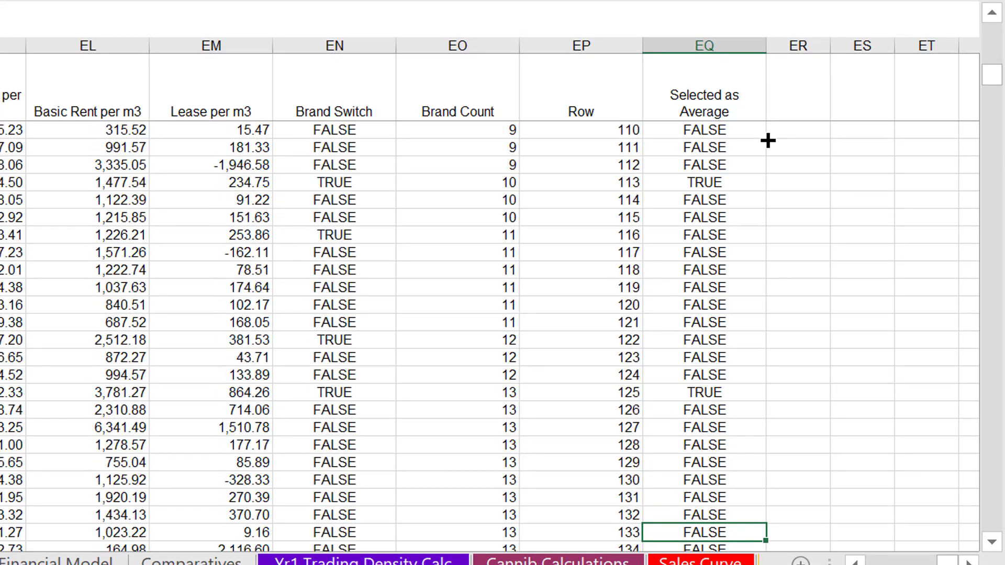
{"action": "key", "text": "Page_Up"}
{"action": "key", "text": "Page_Up"}
{"action": "key", "text": "Page_Up"}
{"action": "key", "text": "Page_Up"}
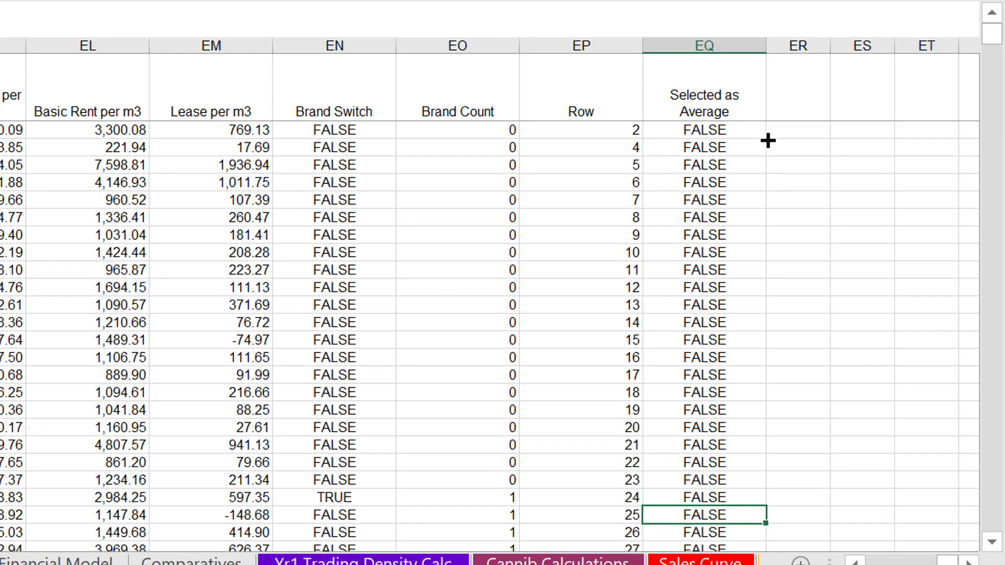
Go to the input area sheet and select E23, the Ave Class cell of the Size (Square Meters) row.
{"action": "key", "text": "ctrl+Page_Up"}
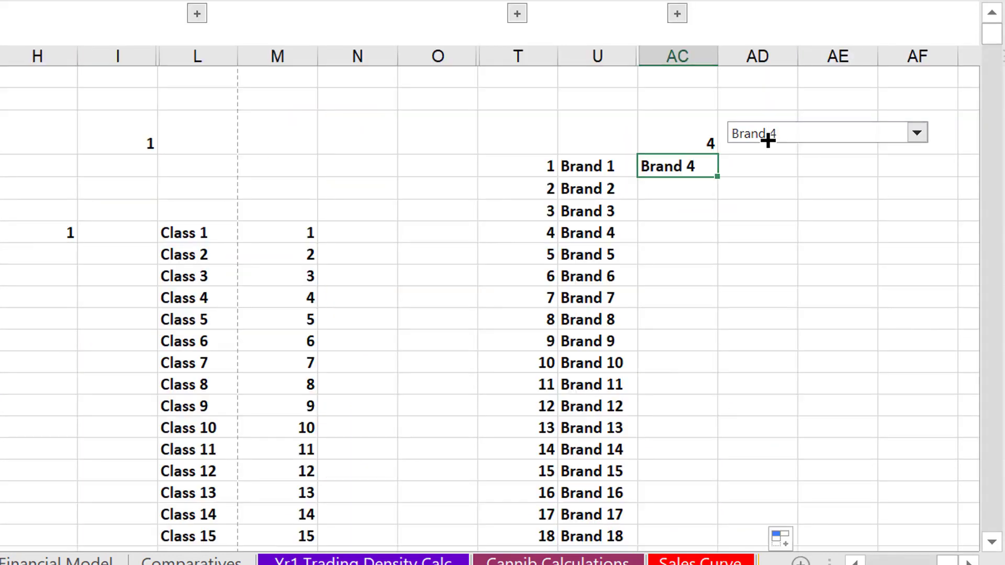
{"action": "key", "text": "ctrl+Page_Up"}
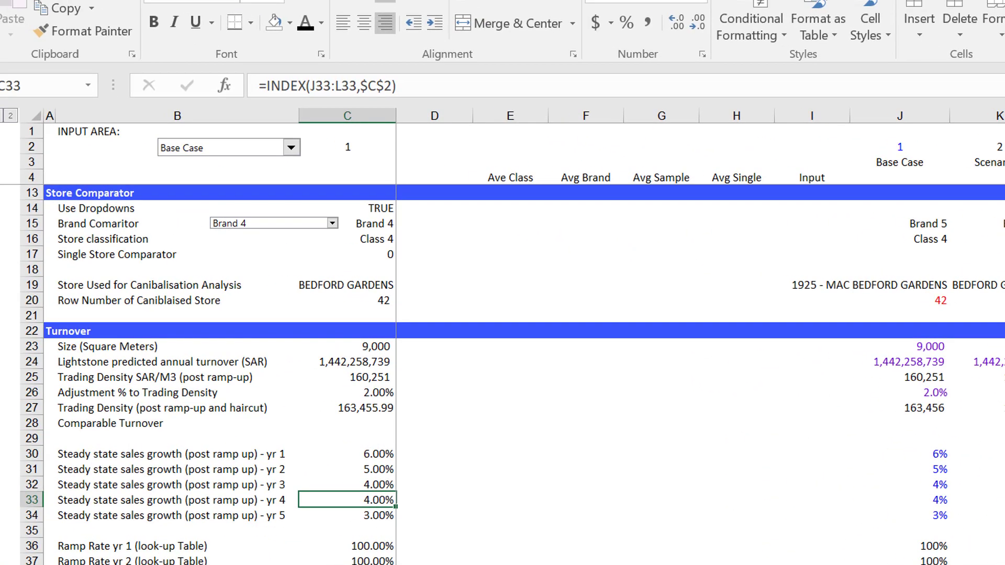
{"action": "key", "text": "Up"}
{"action": "key", "text": "Up"}
{"action": "key", "text": "Up"}
{"action": "key", "text": "Up"}
{"action": "key", "text": "Up"}
{"action": "key", "text": "Up"}
{"action": "key", "text": "Up"}
{"action": "key", "text": "Up"}
{"action": "key", "text": "Up"}
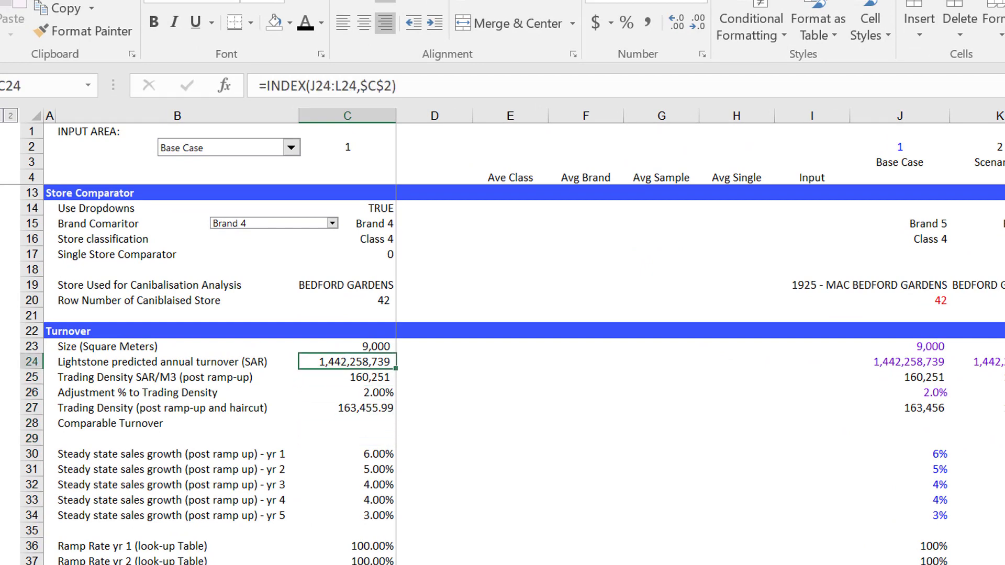
{"action": "key", "text": "Up"}
{"action": "key", "text": "Right"}
{"action": "key", "text": "Right"}
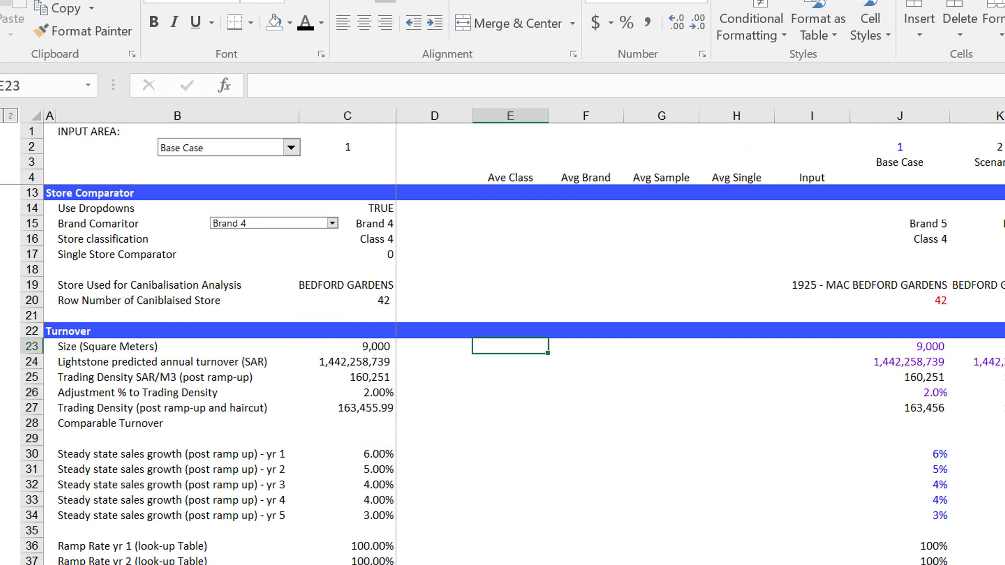
Review the average columns in the Financial Model, the selected stores in Comparatives, and the flag formula in the Master Database.
{"action": "key", "text": "ctrl+Page_Down"}
{"action": "key", "text": "ctrl+Page_Down"}
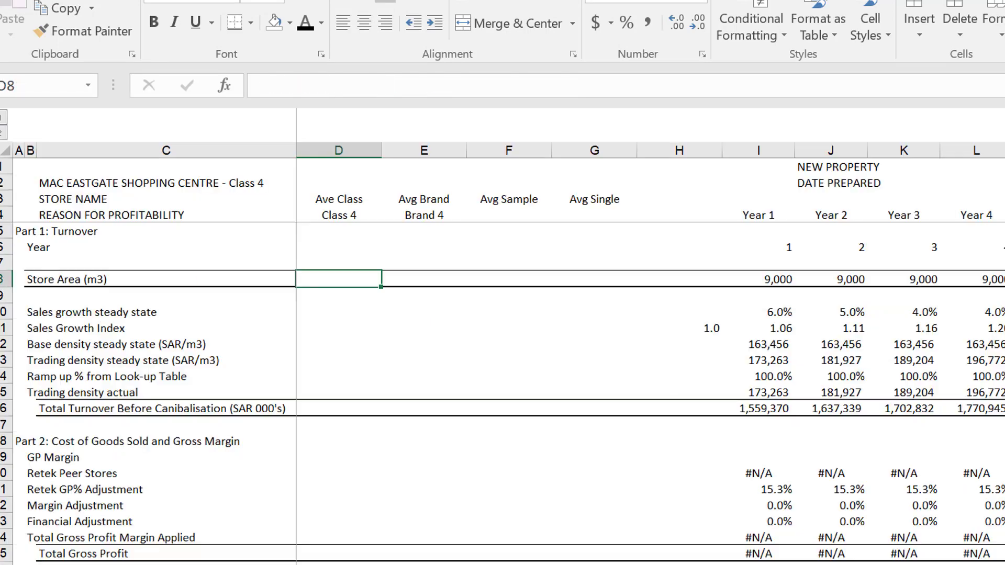
{"action": "key", "text": "ctrl+Page_Down"}
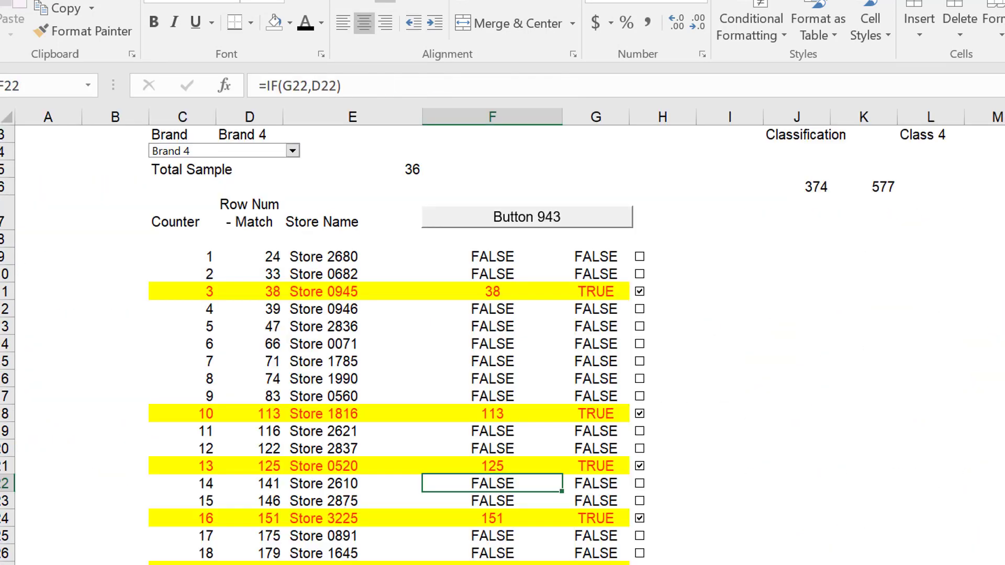
{"action": "key", "text": "Left"}
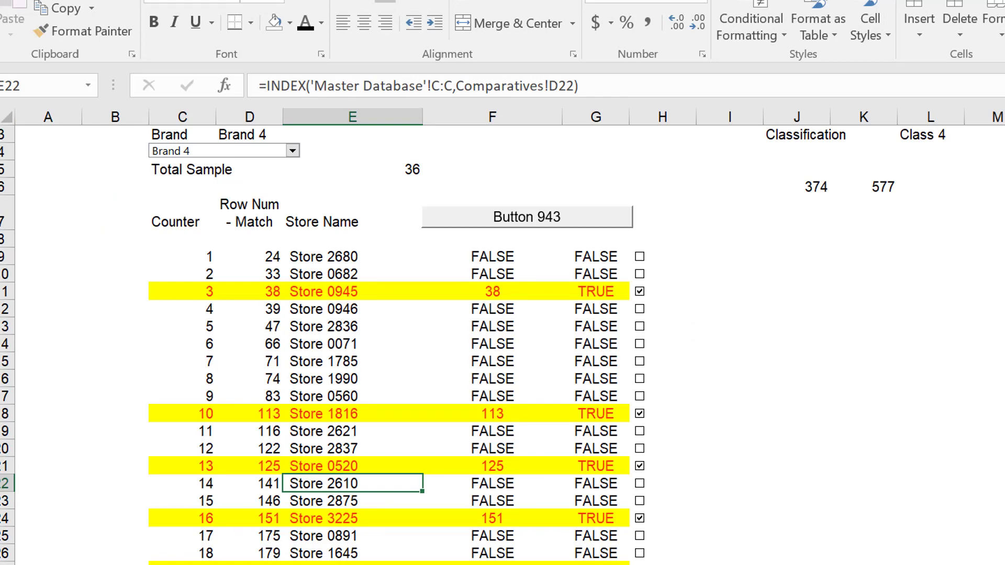
{"action": "key", "text": "Right"}
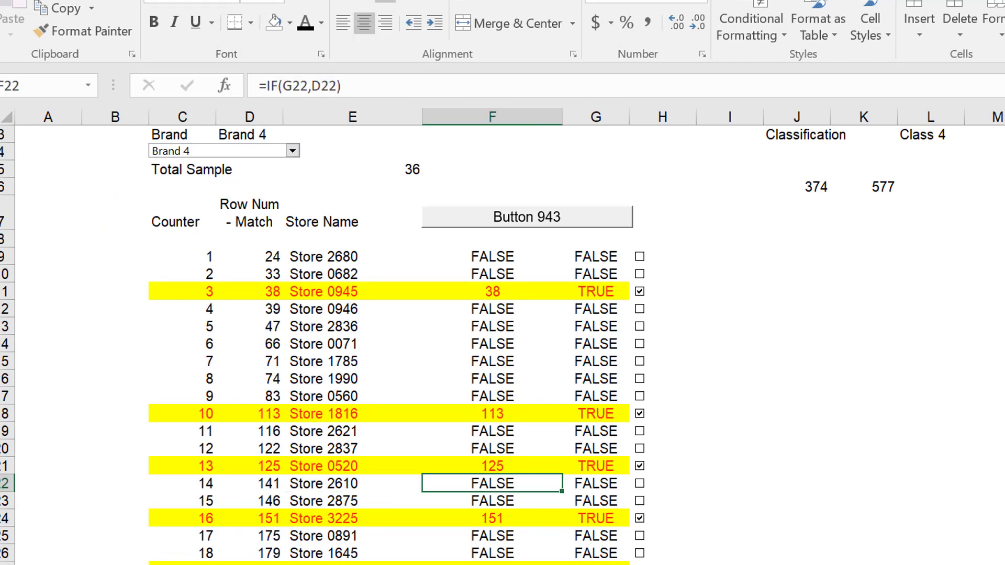
{"action": "key", "text": "ctrl+Page_Up"}
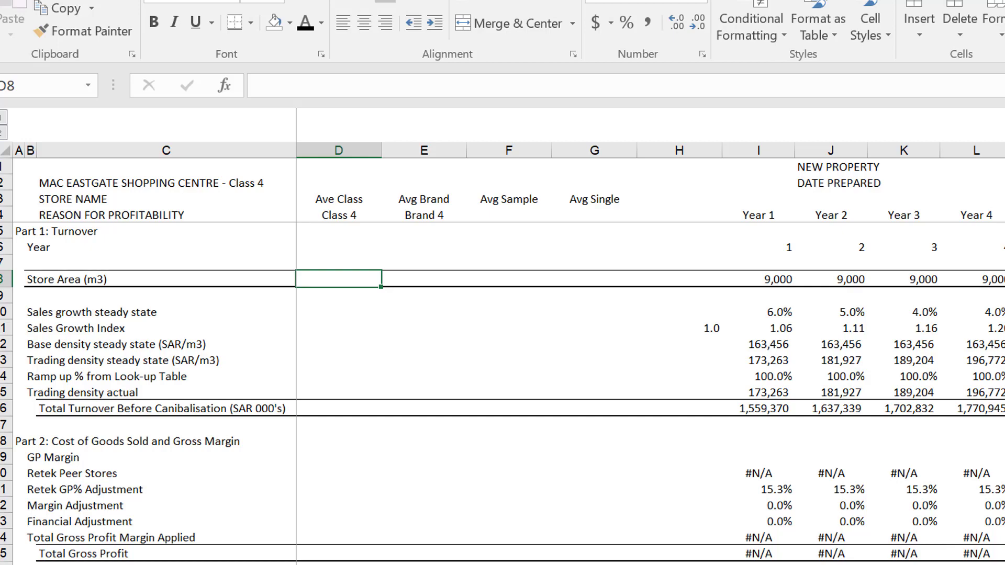
{"action": "key", "text": "ctrl+Page_Down"}
{"action": "key", "text": "ctrl+Page_Down"}
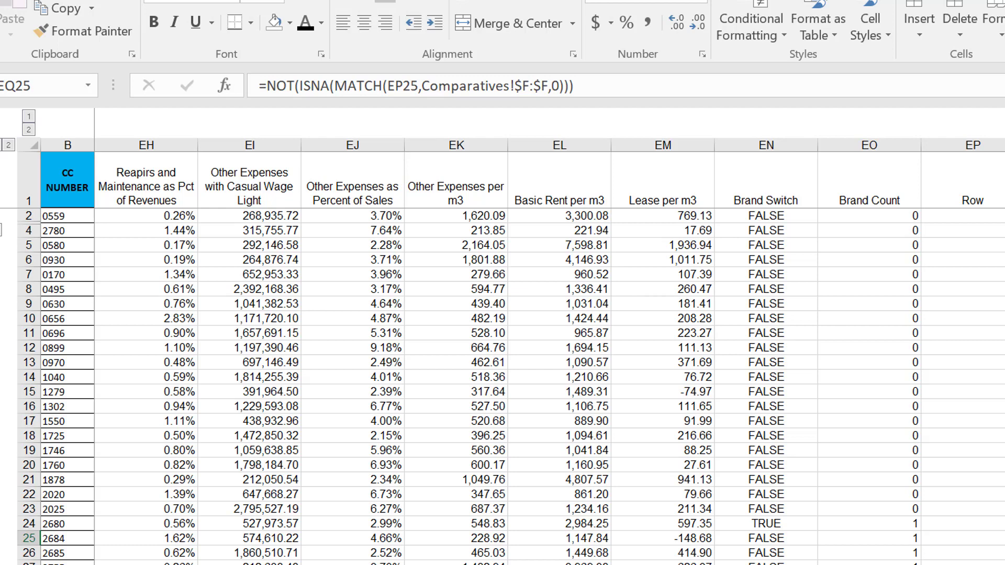
Return to the Ave Class cell of the Size (Square Meters) row on the input area sheet, leaving it empty.
{"action": "key", "text": "ctrl+Page_Down"}
{"action": "key", "text": "ctrl+Page_Up"}
{"action": "key", "text": "ctrl+Page_Up"}
{"action": "key", "text": "Up"}
{"action": "key", "text": "Up"}
{"action": "key", "text": "Down"}
{"action": "key", "text": "Down"}
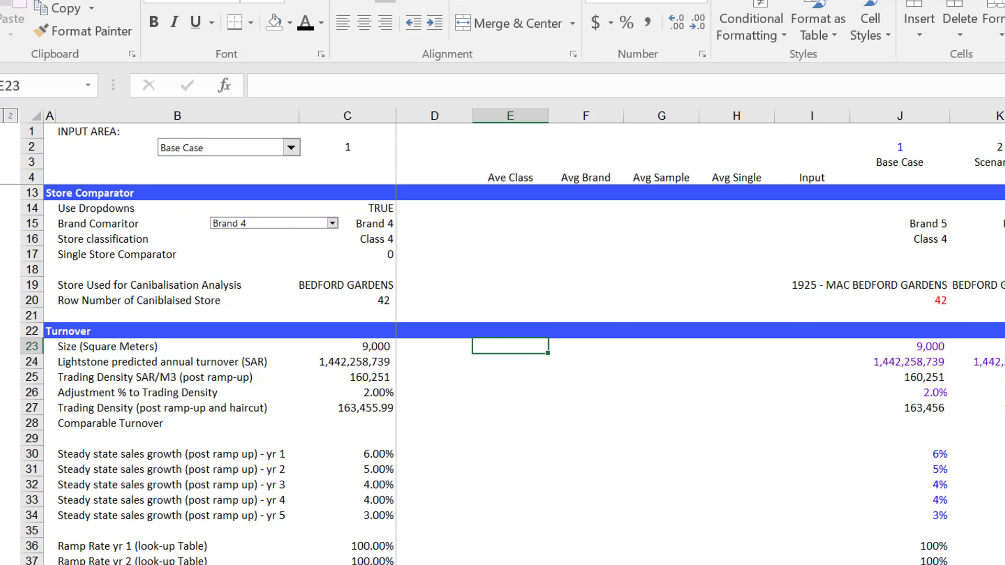
{"action": "type", "text": "="}
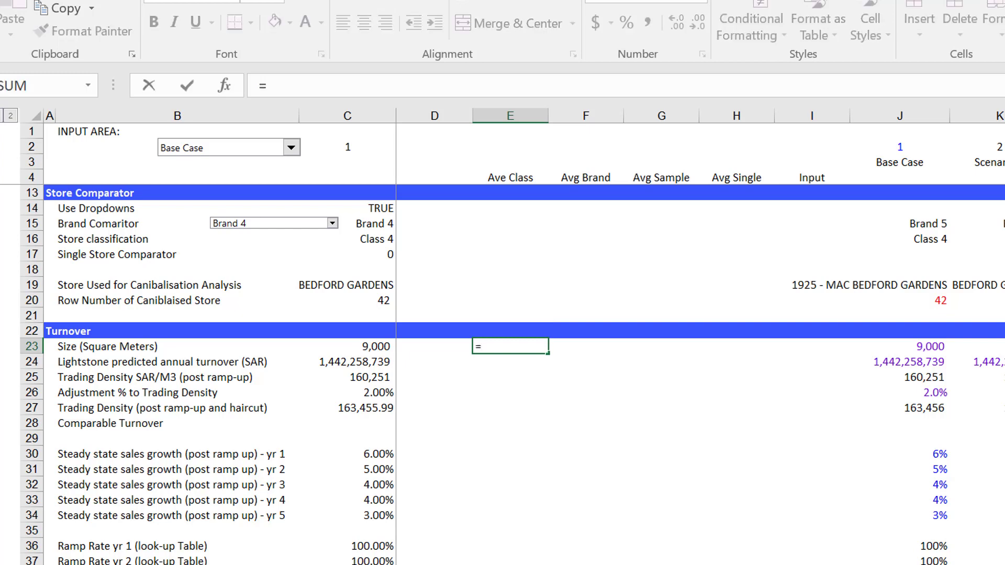
{"action": "key", "text": "Escape"}
Begin an AVERAGEIF formula in F23, the Avg Brand cell of the Size (Square Meters) row.
{"action": "key", "text": "Right"}
{"action": "type", "text": "=a"}
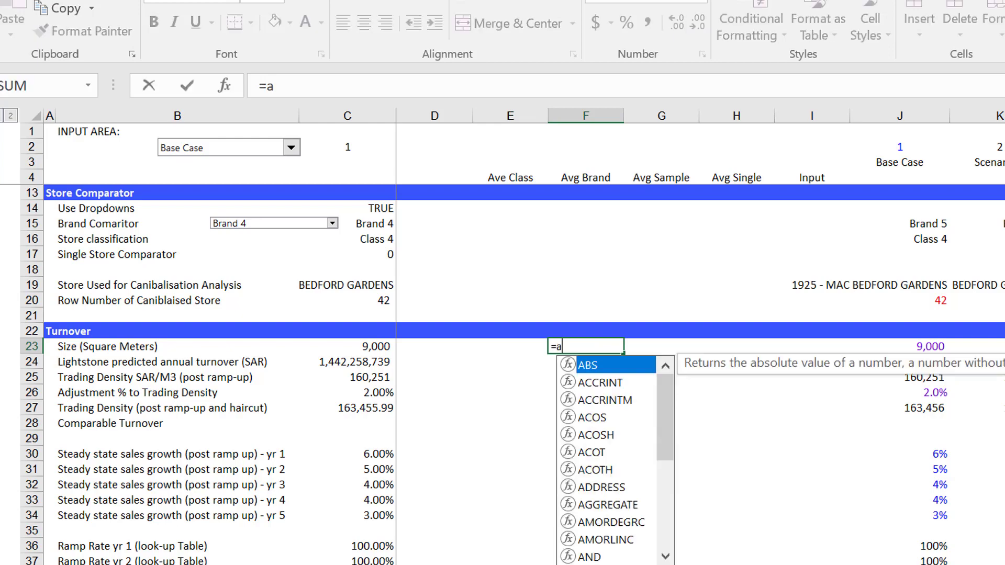
{"action": "type", "text": "c"}
{"action": "key", "text": "BackSpace"}
{"action": "type", "text": "v"}
{"action": "key", "text": "Down"}
{"action": "key", "text": "Down"}
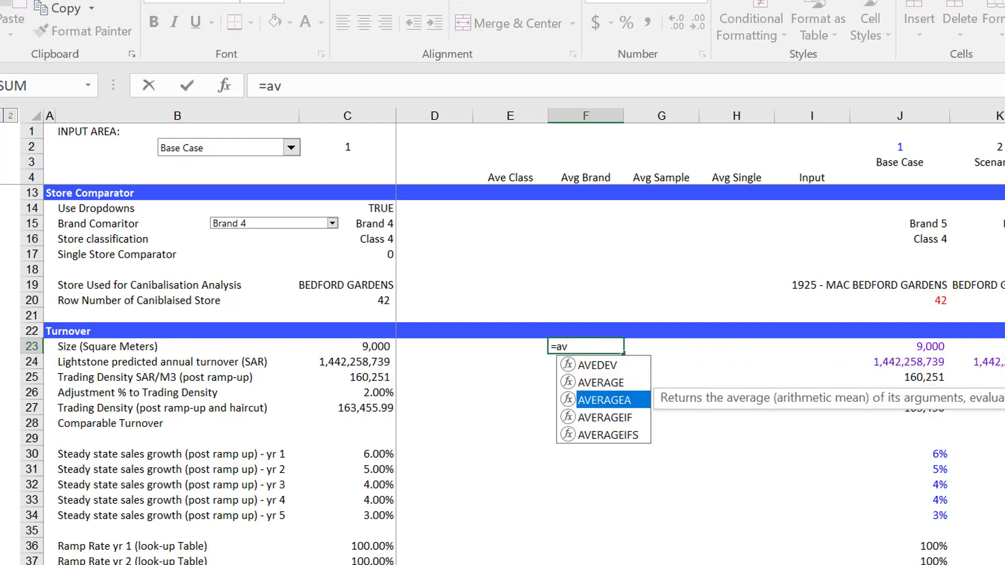
{"action": "key", "text": "Down"}
{"action": "key", "text": "Tab"}
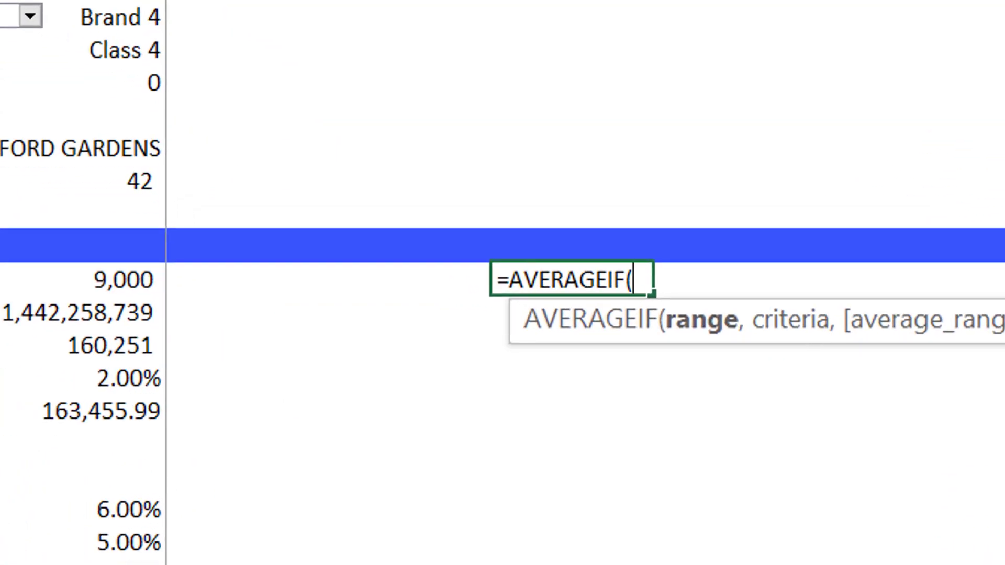
Use the Master Database's Brand Switch column, EN:EN, as the AVERAGEIF range, with true as the criterion.
{"action": "key", "text": "ctrl+Page_Down"}
{"action": "key", "text": "ctrl+Page_Down"}
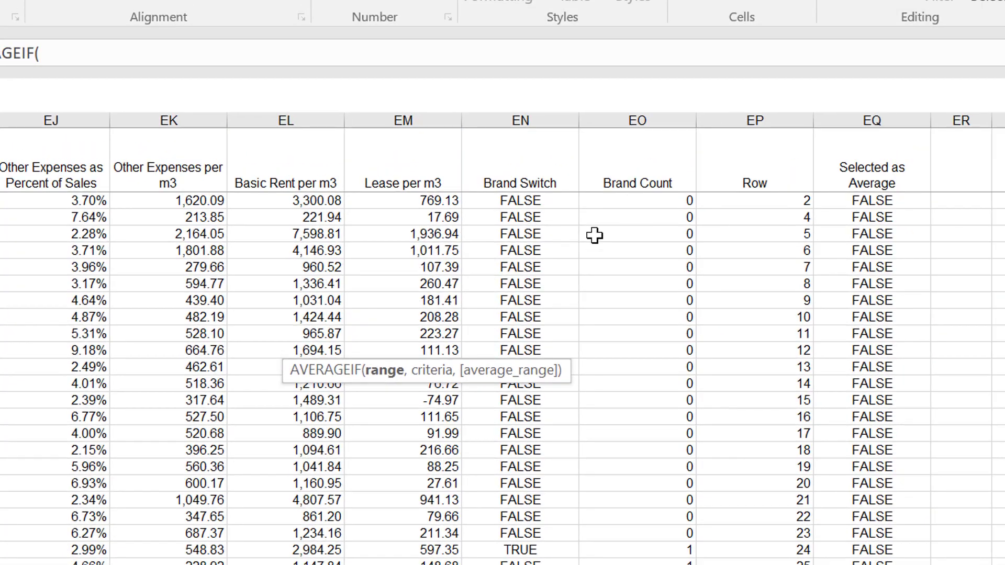
{"action": "left_click", "coordinate": [499, 121]}
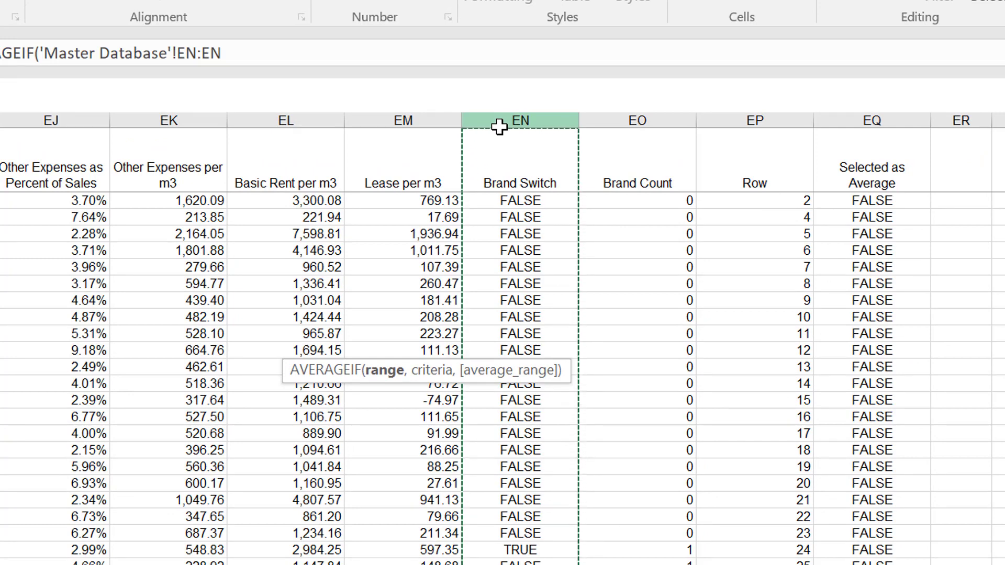
{"action": "type", "text": ",true"}
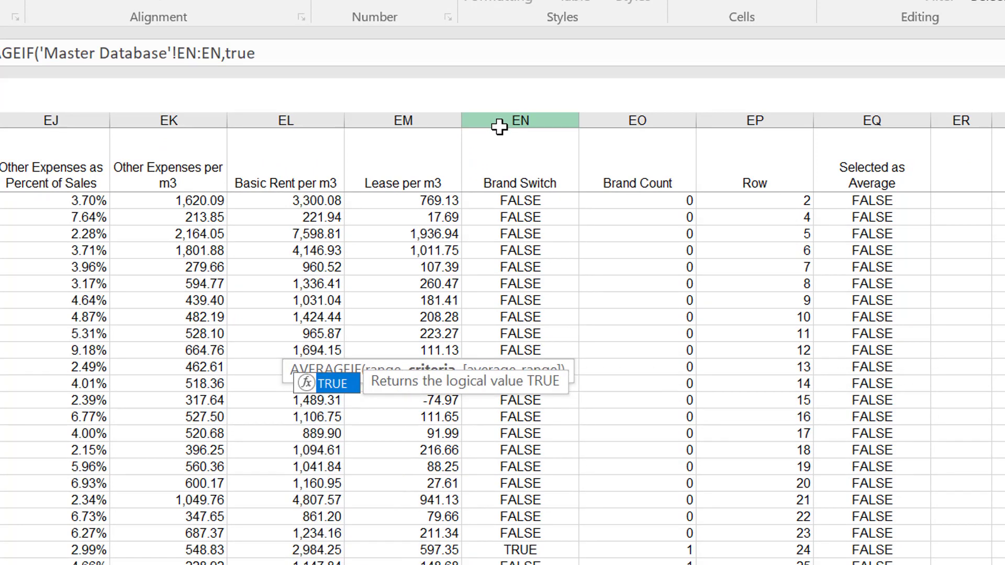
{"action": "type", "text": "m"}
{"action": "key", "text": "BackSpace"}
{"action": "type", "text": ","}
Complete the Avg Brand formula in F23 with the Master Database's TRADING AREA column, CE:CE, as the average range.
{"action": "key", "text": "Left"}
{"action": "key", "text": "Left"}
{"action": "key", "text": "Left"}
{"action": "key", "text": "Left"}
{"action": "key", "text": "Left"}
{"action": "key", "text": "Left"}
{"action": "key", "text": "Left"}
{"action": "key", "text": "Left"}
{"action": "key", "text": "Left"}
{"action": "key", "text": "Left"}
{"action": "key", "text": "Left"}
{"action": "key", "text": "Left"}
{"action": "key", "text": "Left"}
{"action": "key", "text": "Left"}
{"action": "key", "text": "Left"}
{"action": "key", "text": "Left"}
{"action": "key", "text": "Left"}
{"action": "key", "text": "Left"}
{"action": "key", "text": "Left"}
{"action": "key", "text": "Left"}
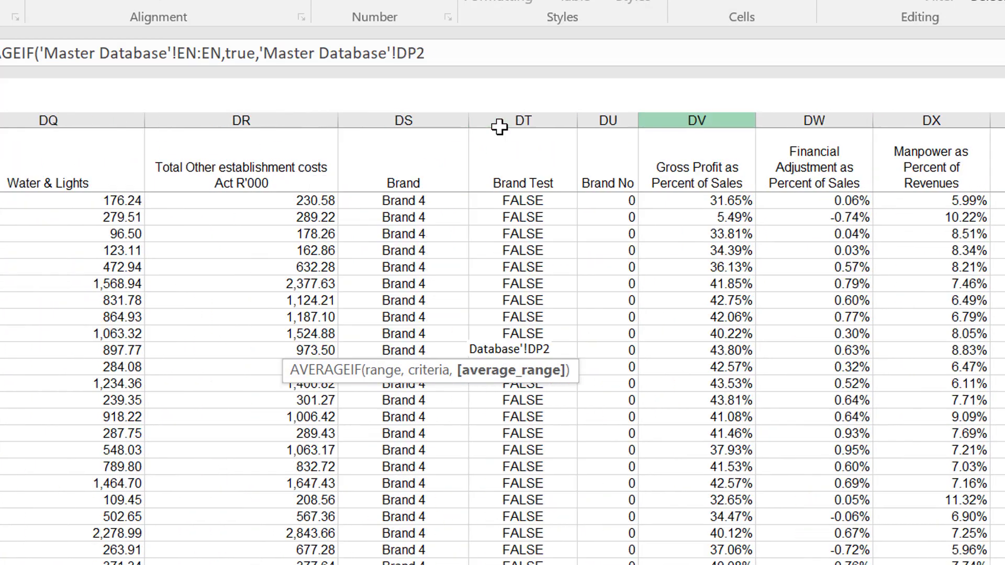
{"action": "key", "text": "Left"}
{"action": "key", "text": "Left"}
{"action": "key", "text": "Left"}
{"action": "key", "text": "Left"}
{"action": "key", "text": "Left"}
{"action": "key", "text": "Left"}
{"action": "key", "text": "Left"}
{"action": "key", "text": "Left"}
{"action": "key", "text": "Left"}
{"action": "key", "text": "Left"}
{"action": "key", "text": "Left"}
{"action": "key", "text": "Left"}
{"action": "key", "text": "Left"}
{"action": "key", "text": "Left"}
{"action": "key", "text": "Left"}
{"action": "key", "text": "Left"}
{"action": "key", "text": "Left"}
{"action": "key", "text": "Left"}
{"action": "key", "text": "Left"}
{"action": "key", "text": "Left"}
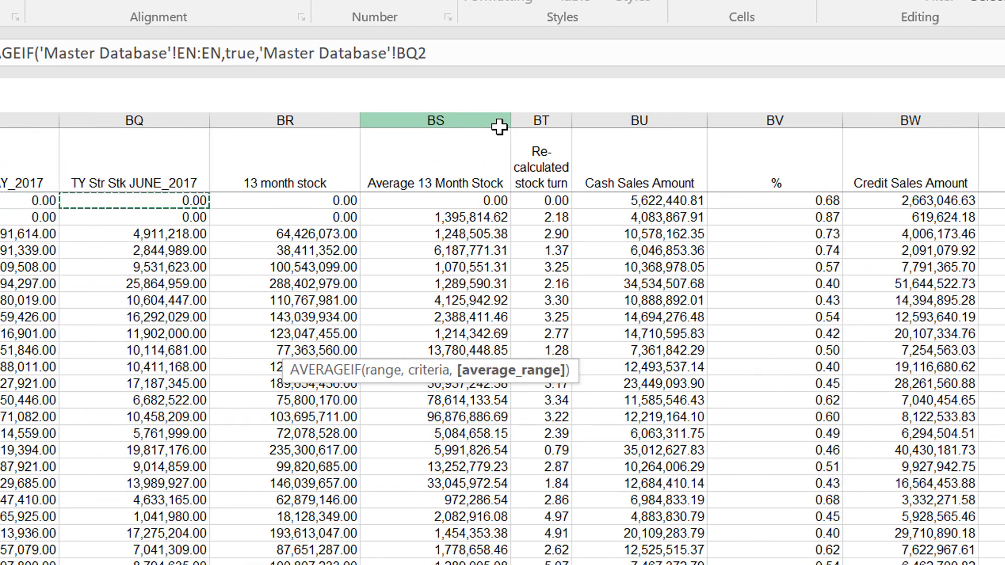
{"action": "key", "text": "Right"}
{"action": "key", "text": "Right"}
{"action": "key", "text": "Right"}
{"action": "key", "text": "Right"}
{"action": "key", "text": "Right"}
{"action": "key", "text": "Right"}
{"action": "key", "text": "Right"}
{"action": "key", "text": "Right"}
{"action": "key", "text": "Right"}
{"action": "key", "text": "Right"}
{"action": "key", "text": "Right"}
{"action": "key", "text": "Right"}
{"action": "key", "text": "Right"}
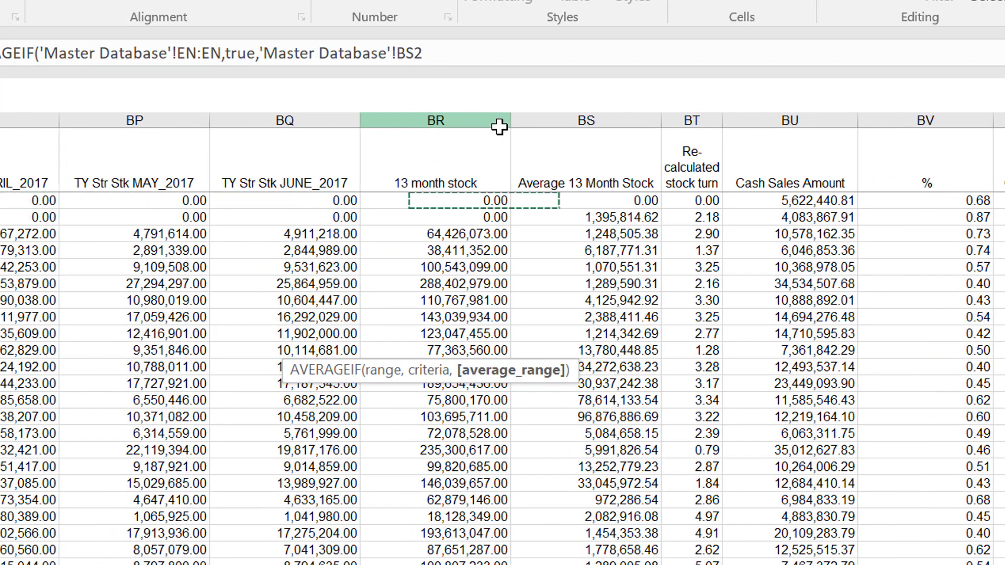
{"action": "key", "text": "Left"}
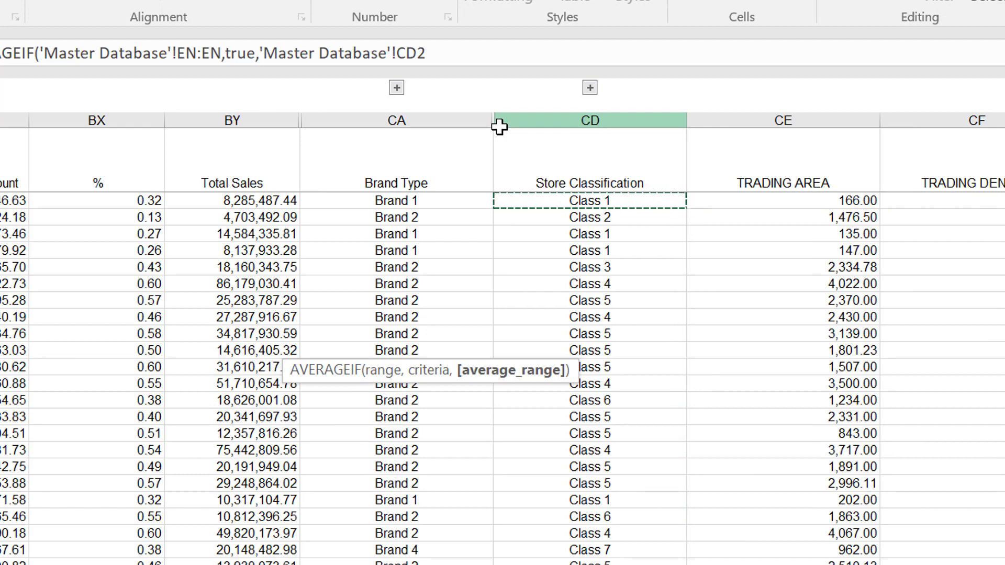
{"action": "key", "text": "Left"}
{"action": "key", "text": "Left"}
{"action": "key", "text": "Right"}
{"action": "key", "text": "Right"}
{"action": "key", "text": "Right"}
{"action": "key", "text": "Right"}
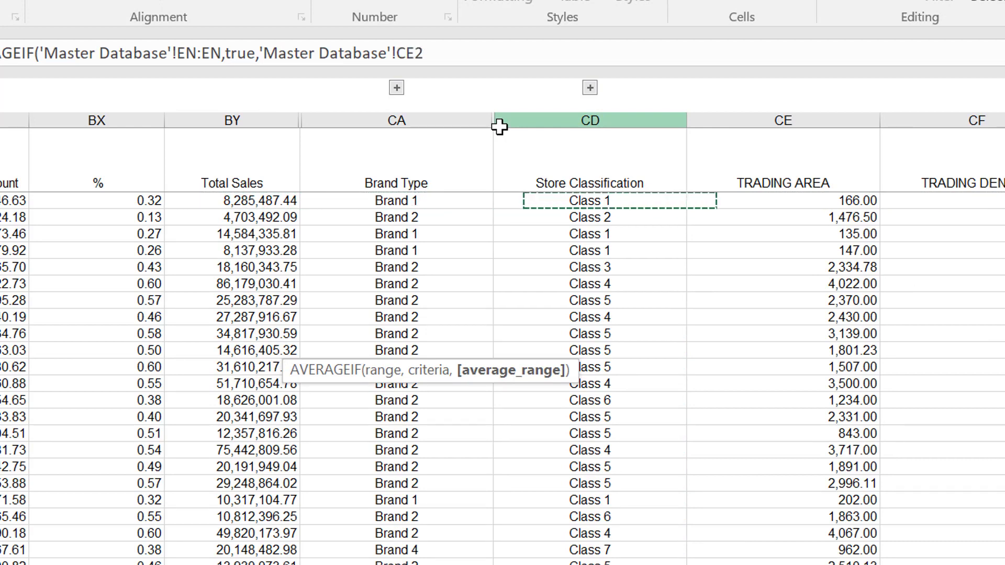
{"action": "key", "text": "Left"}
{"action": "key", "text": "ctrl+space"}
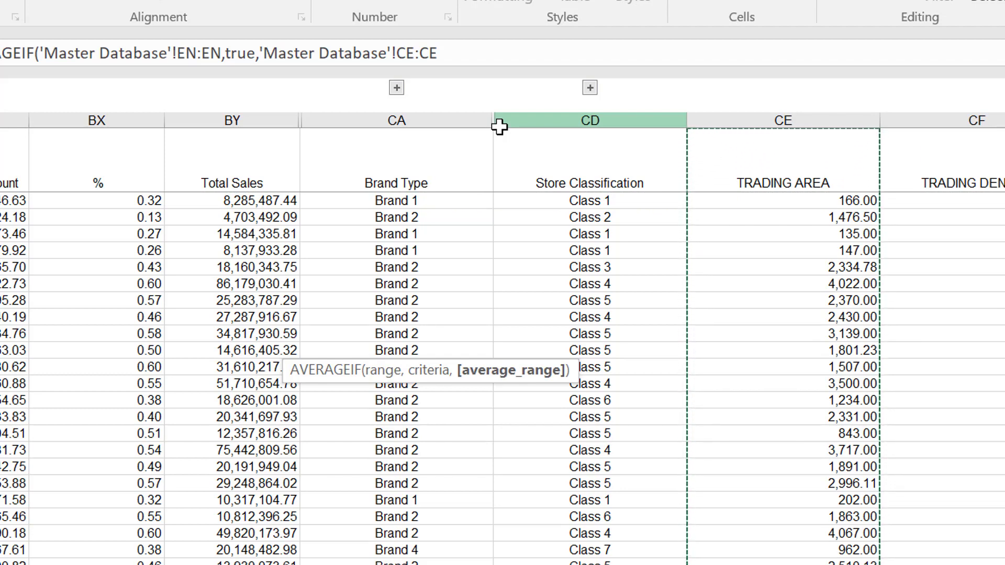
{"action": "key", "text": "Return"}
{"action": "key", "text": "Up"}
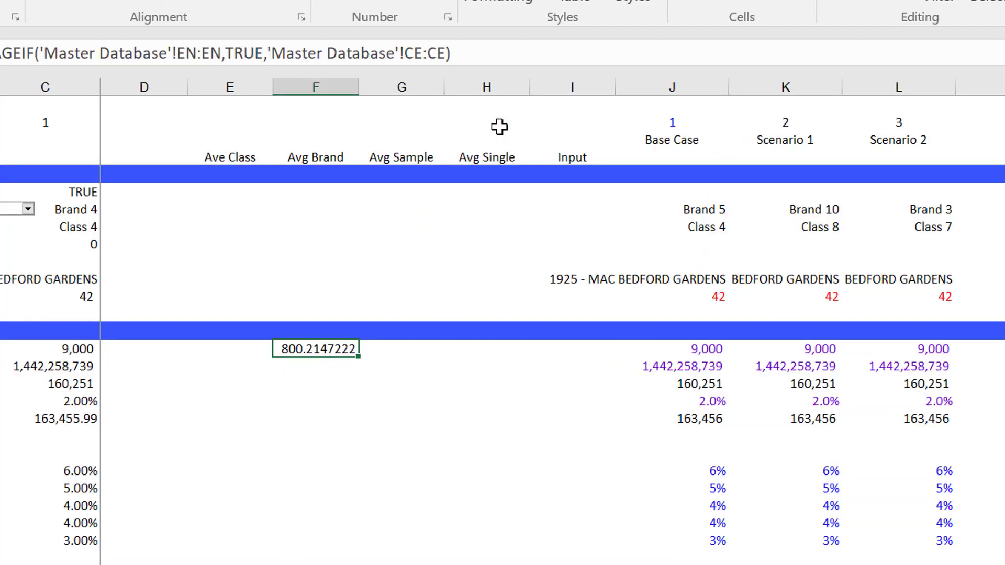
Examine the Base Case and scenario cells in the Size (Square Meters) row alongside its average columns.
{"action": "key", "text": "Right"}
{"action": "key", "text": "Right"}
{"action": "key", "text": "Right"}
{"action": "key", "text": "Right"}
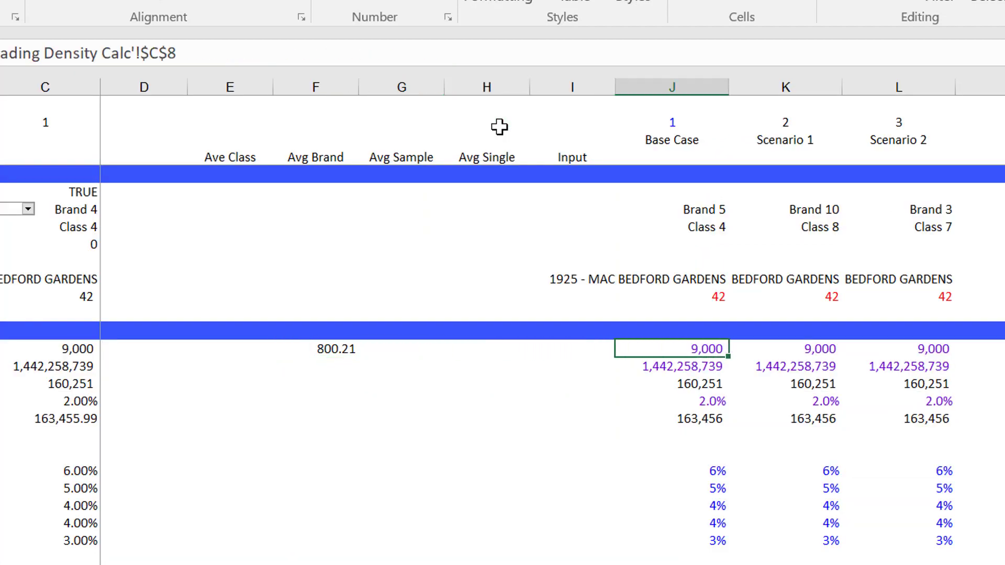
{"action": "key", "text": "Left"}
{"action": "key", "text": "Right"}
{"action": "key", "text": "Right"}
{"action": "key", "text": "Right"}
{"action": "key", "text": "Left"}
{"action": "key", "text": "Left"}
{"action": "key", "text": "Left"}
{"action": "key", "text": "Left"}
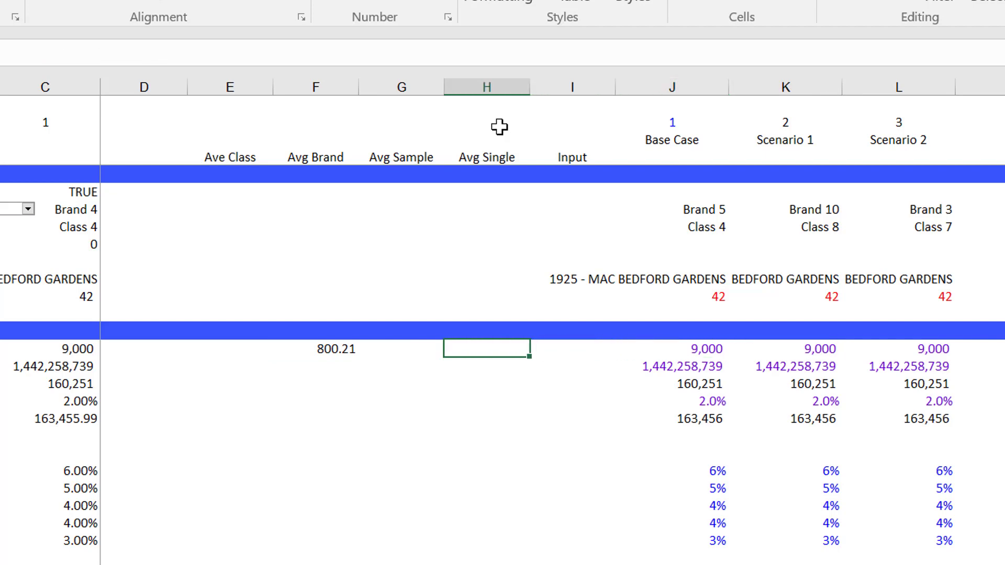
Begin an AVERAGEIF formula in G23, the Avg Sample cell of the Size (Square Meters) row.
{"action": "key", "text": "Left"}
{"action": "key", "text": "Left"}
{"action": "key", "text": "Right"}
{"action": "key", "text": "Right"}
{"action": "key", "text": "Left"}
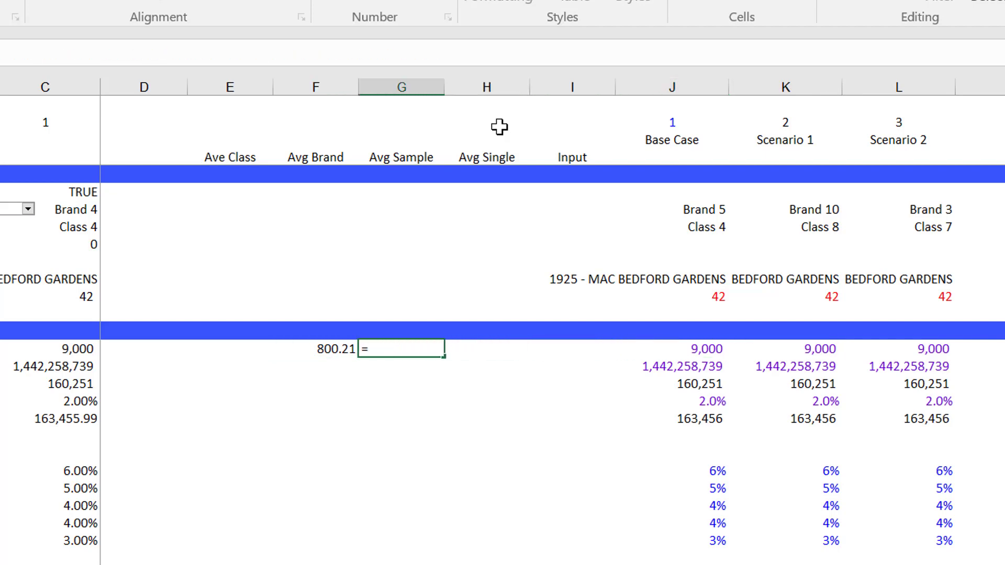
{"action": "type", "text": "=a"}
{"action": "key", "text": "Down"}
{"action": "key", "text": "Down"}
{"action": "key", "text": "Down"}
{"action": "key", "text": "Down"}
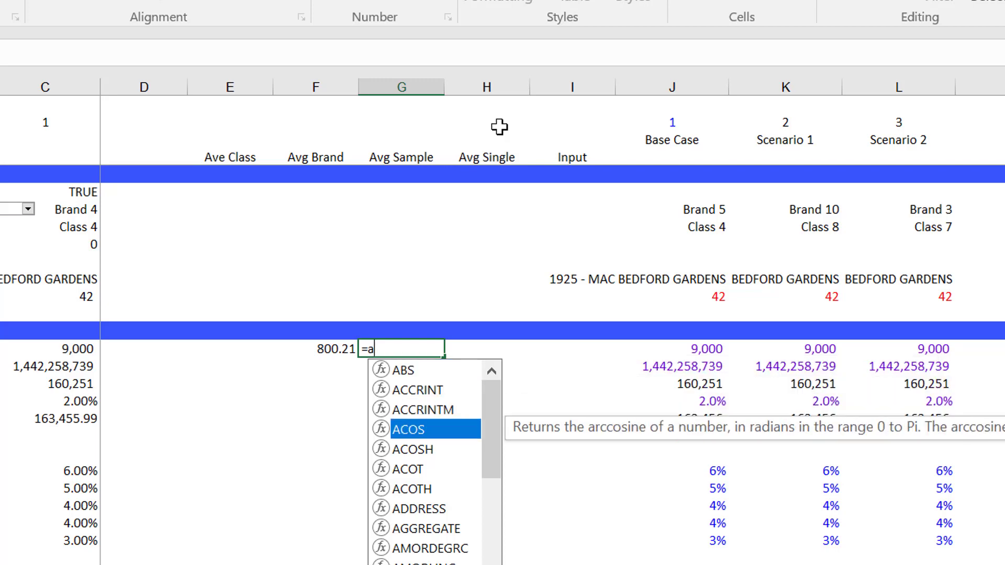
{"action": "key", "text": "Up"}
{"action": "key", "text": "Up"}
{"action": "key", "text": "Down"}
{"action": "key", "text": "Up"}
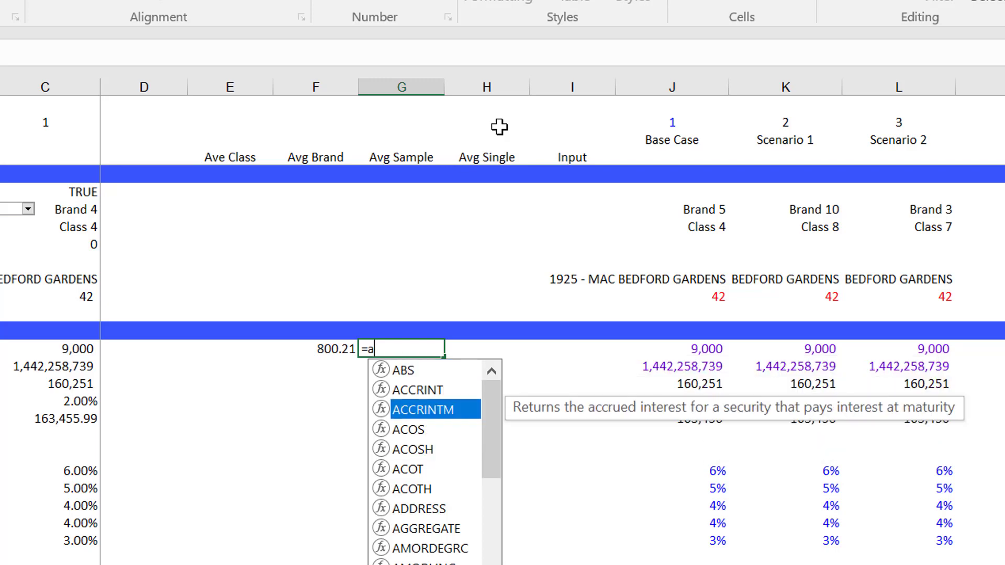
{"action": "type", "text": "v"}
{"action": "key", "text": "Down"}
{"action": "key", "text": "Down"}
{"action": "key", "text": "Down"}
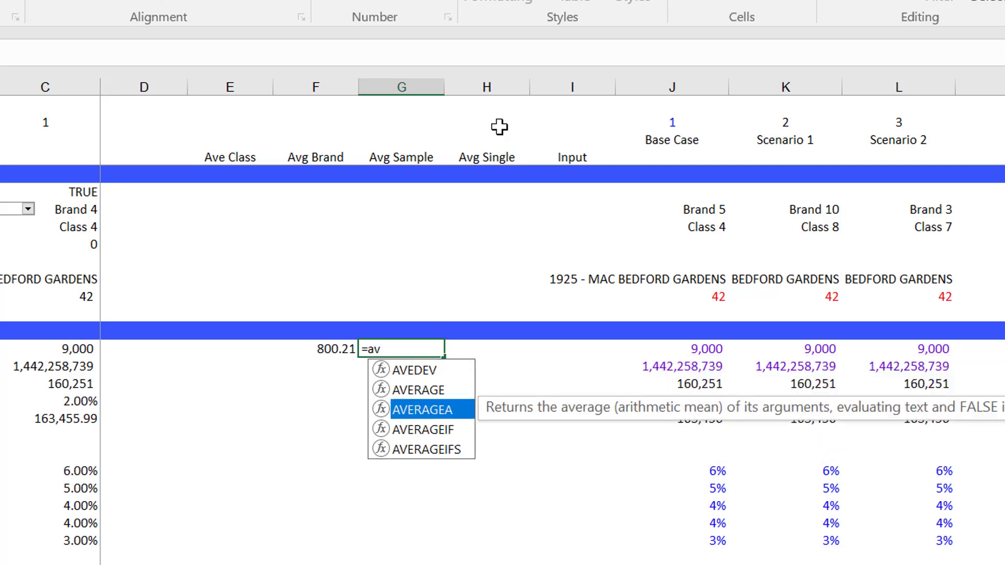
{"action": "key", "text": "Tab"}
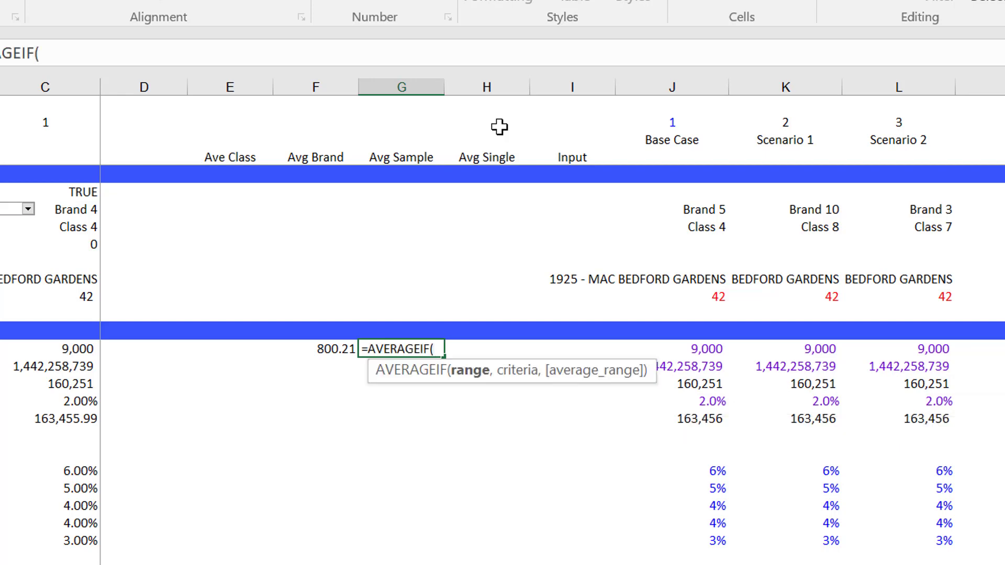
Use the Master Database's Selected as Average column, EQ:EQ, as the AVERAGEIF range, with true as the criterion.
{"action": "key", "text": "ctrl+Page_Down"}
{"action": "key", "text": "Left"}
{"action": "key", "text": "Left"}
{"action": "key", "text": "Left"}
{"action": "key", "text": "Left"}
{"action": "key", "text": "Right"}
{"action": "key", "text": "Right"}
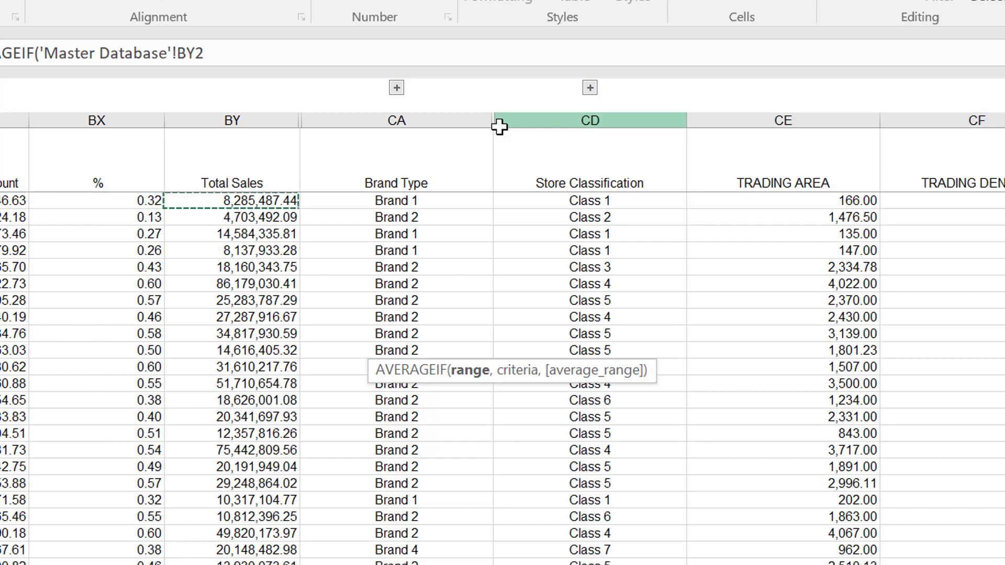
{"action": "key", "text": "Right"}
{"action": "key", "text": "ctrl+Right"}
{"action": "key", "text": "ctrl+space"}
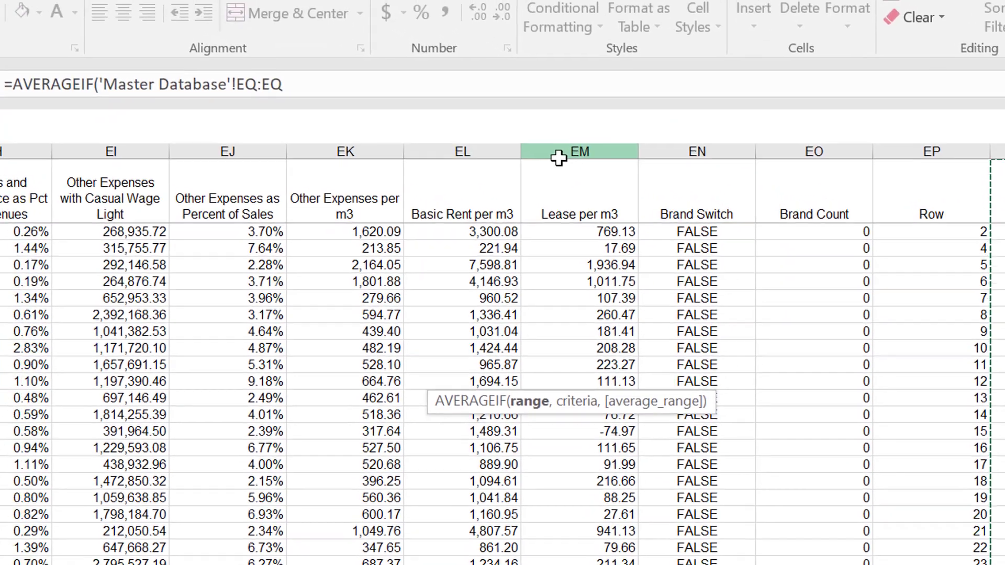
{"action": "type", "text": ",truem"}
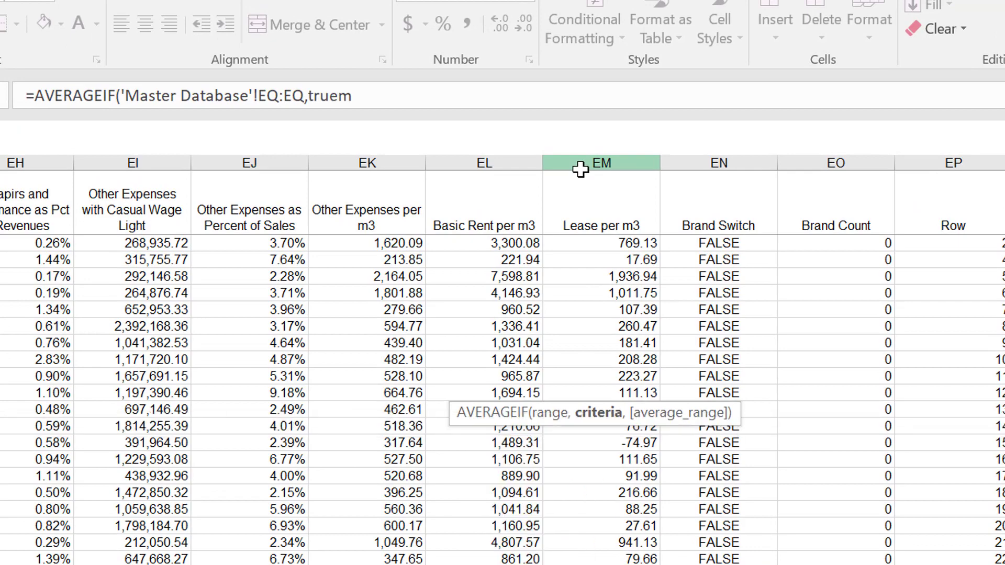
{"action": "key", "text": "BackSpace"}
{"action": "type", "text": ","}
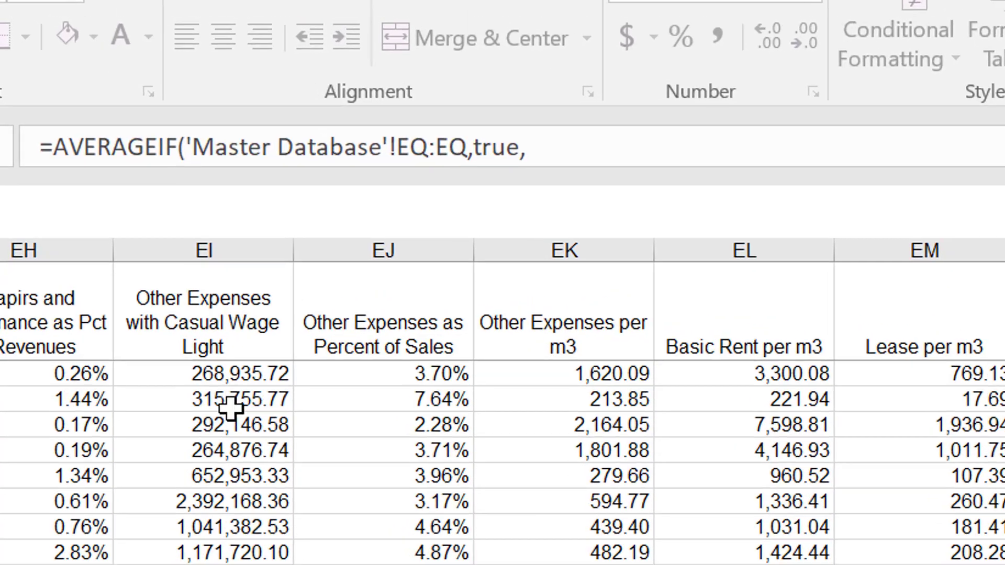
Complete the Avg Sample formula in G23 with the Master Database's TRADING AREA column, CE:CE, as the average range.
{"action": "left_click", "coordinate": [231, 409]}
{"action": "key", "text": "Left"}
{"action": "key", "text": "Left"}
{"action": "key", "text": "Left"}
{"action": "key", "text": "Left"}
{"action": "key", "text": "Left"}
{"action": "key", "text": "Left"}
{"action": "key", "text": "Left"}
{"action": "key", "text": "Left"}
{"action": "key", "text": "Left"}
{"action": "key", "text": "Left"}
{"action": "key", "text": "Left"}
{"action": "key", "text": "Left"}
{"action": "key", "text": "Left"}
{"action": "key", "text": "Left"}
{"action": "key", "text": "Left"}
{"action": "key", "text": "Left"}
{"action": "key", "text": "Left"}
{"action": "key", "text": "Left"}
{"action": "key", "text": "Left"}
{"action": "key", "text": "Left"}
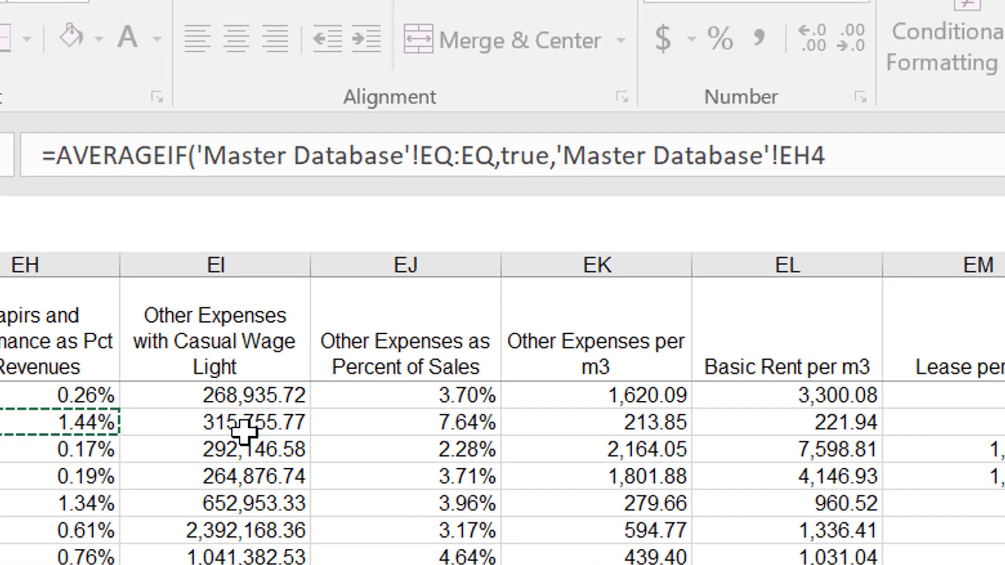
{"action": "key", "text": "Left"}
{"action": "key", "text": "Left"}
{"action": "key", "text": "Left"}
{"action": "key", "text": "Left"}
{"action": "key", "text": "Left"}
{"action": "key", "text": "Left"}
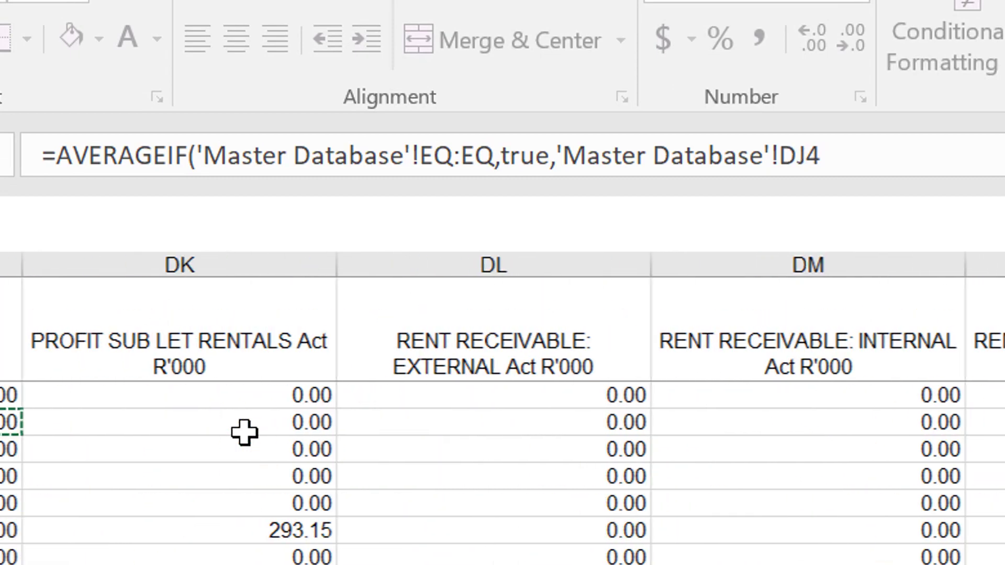
{"action": "key", "text": "Left"}
{"action": "key", "text": "Left"}
{"action": "key", "text": "Left"}
{"action": "key", "text": "Left"}
{"action": "key", "text": "Left"}
{"action": "key", "text": "Left"}
{"action": "key", "text": "Left"}
{"action": "key", "text": "Left"}
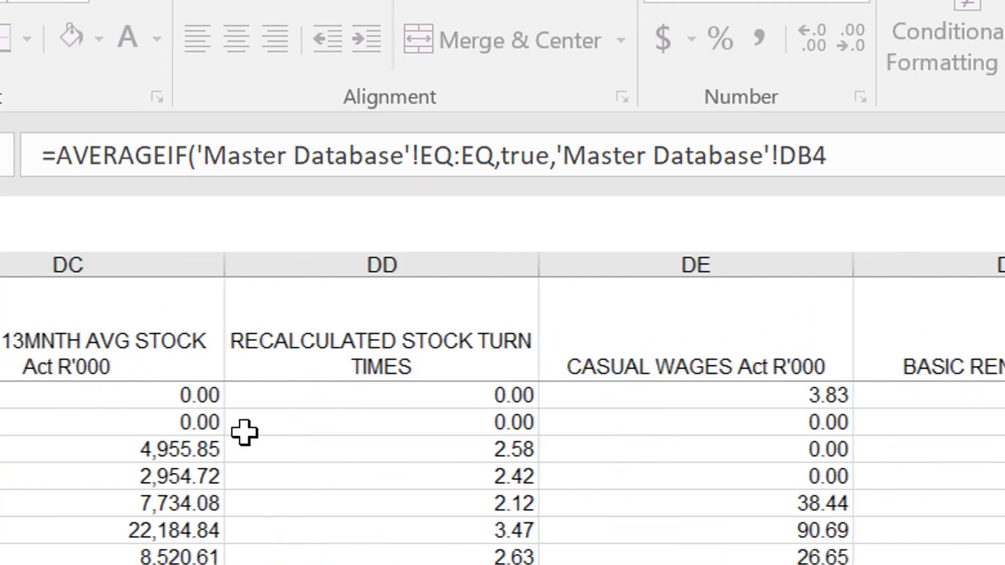
{"action": "key", "text": "Left"}
{"action": "key", "text": "Left"}
{"action": "key", "text": "Left"}
{"action": "key", "text": "Left"}
{"action": "key", "text": "Left"}
{"action": "key", "text": "Left"}
{"action": "key", "text": "Left"}
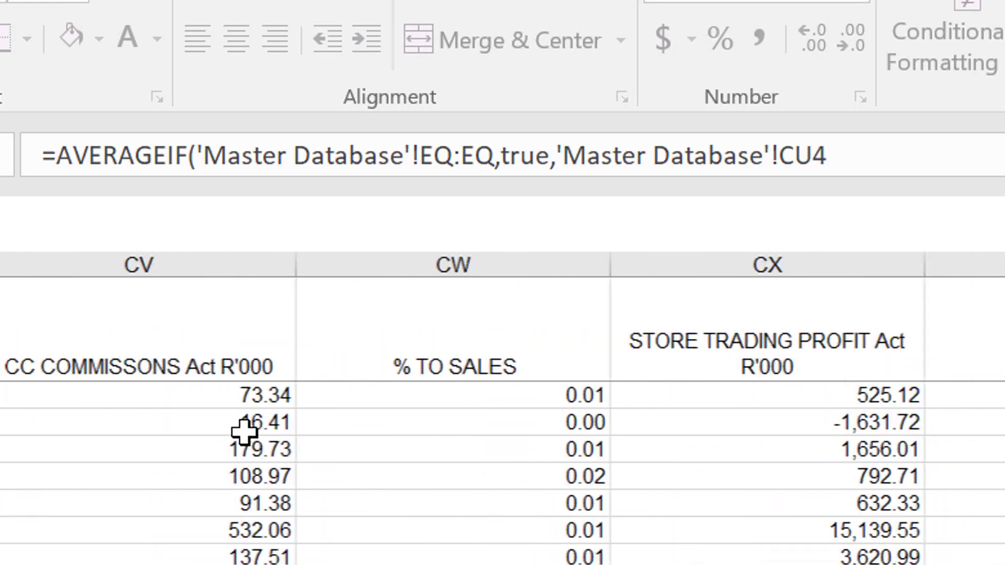
{"action": "key", "text": "Left"}
{"action": "key", "text": "Left"}
{"action": "key", "text": "Left"}
{"action": "key", "text": "Left"}
{"action": "key", "text": "Left"}
{"action": "key", "text": "Left"}
{"action": "key", "text": "Left"}
{"action": "key", "text": "Left"}
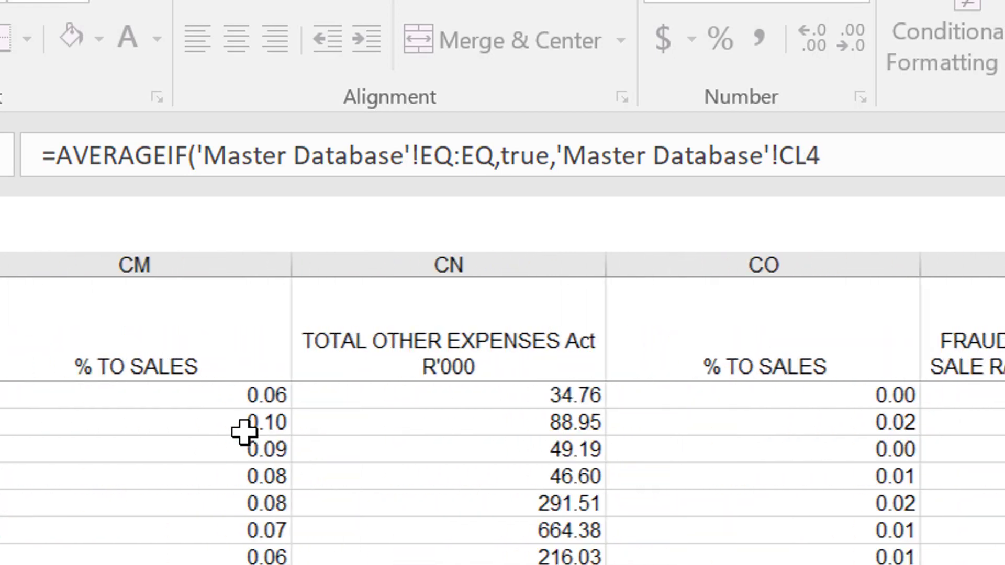
{"action": "key", "text": "Left"}
{"action": "key", "text": "Left"}
{"action": "key", "text": "Left"}
{"action": "key", "text": "Left"}
{"action": "key", "text": "Left"}
{"action": "key", "text": "Left"}
{"action": "key", "text": "Left"}
{"action": "key", "text": "Left"}
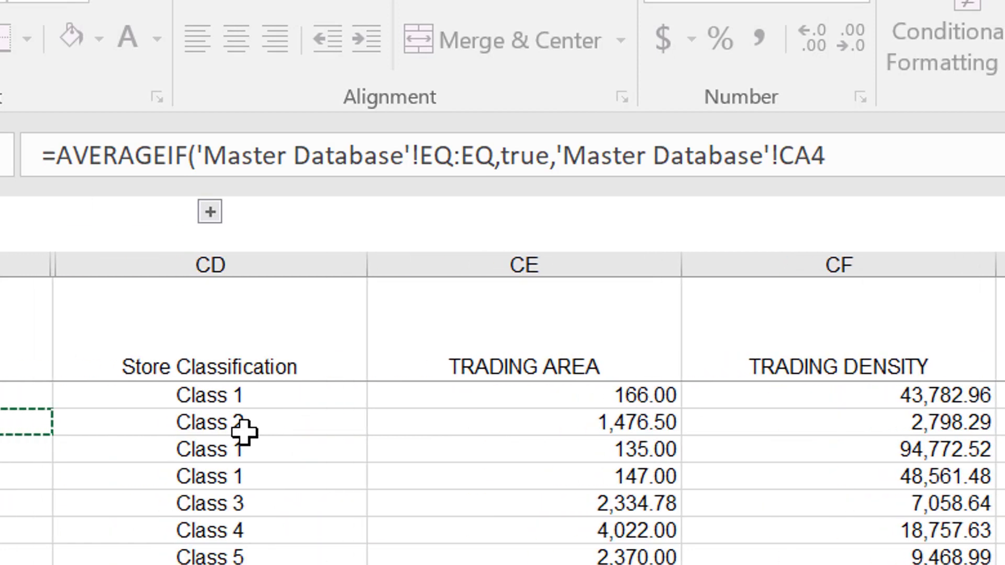
{"action": "key", "text": "Right"}
{"action": "key", "text": "Right"}
{"action": "key", "text": "Right"}
{"action": "key", "text": "Left"}
{"action": "key", "text": "ctrl+space"}
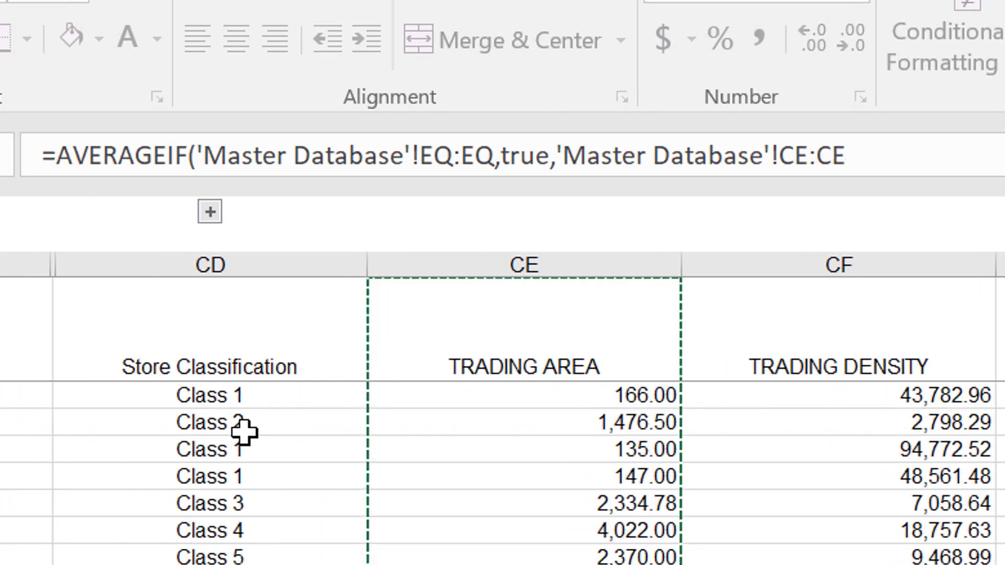
{"action": "key", "text": "Return"}
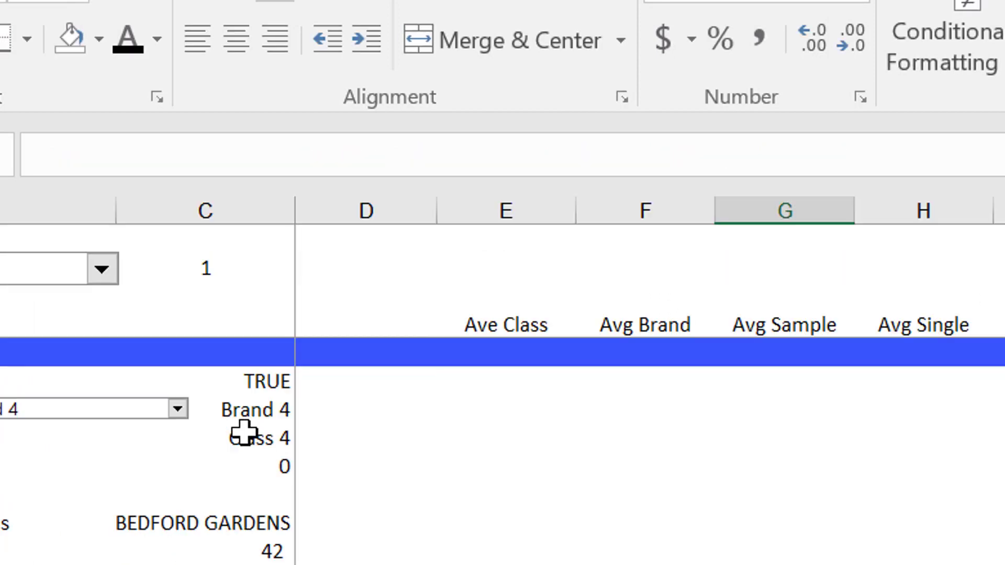
Review the completed Avg Sample formula and the neighbouring Ave Class, Avg Brand and Avg Single cells in the Size (Square Meters) row.
{"action": "key", "text": "Up"}
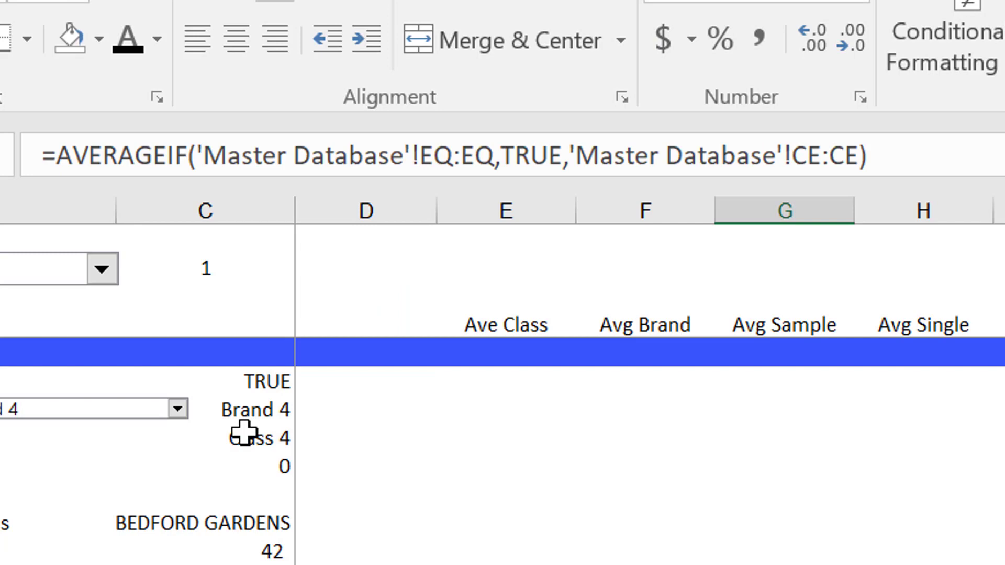
{"action": "key", "text": "Right"}
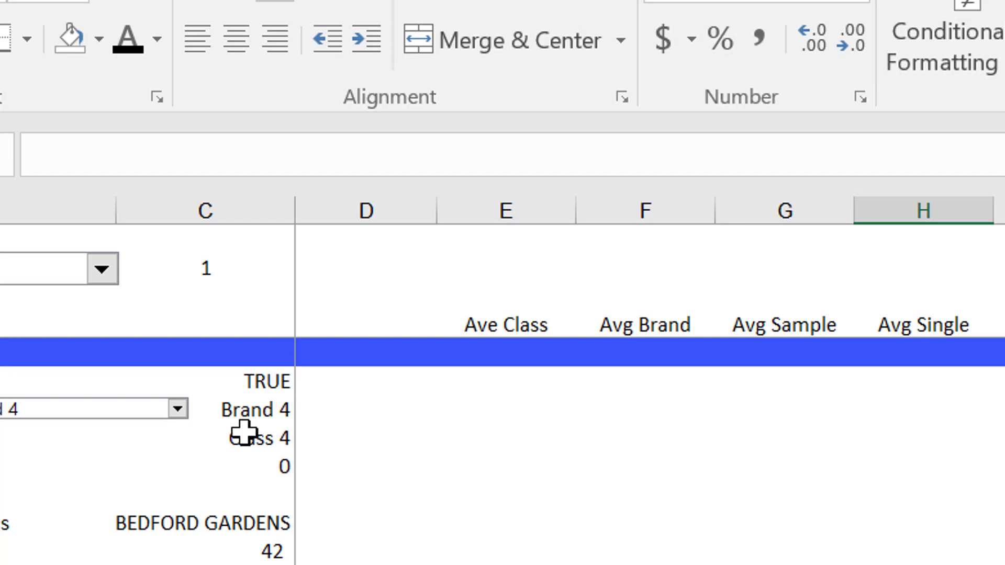
{"action": "key", "text": "Left"}
{"action": "key", "text": "Left"}
{"action": "key", "text": "Left"}
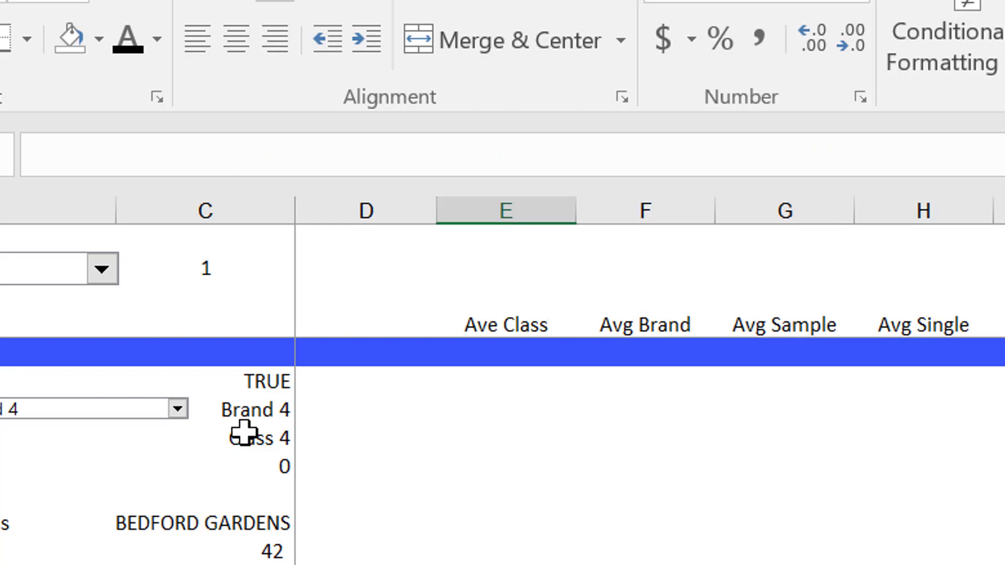
{"action": "key", "text": "Right"}
{"action": "key", "text": "Right"}
{"action": "key", "text": "Right"}
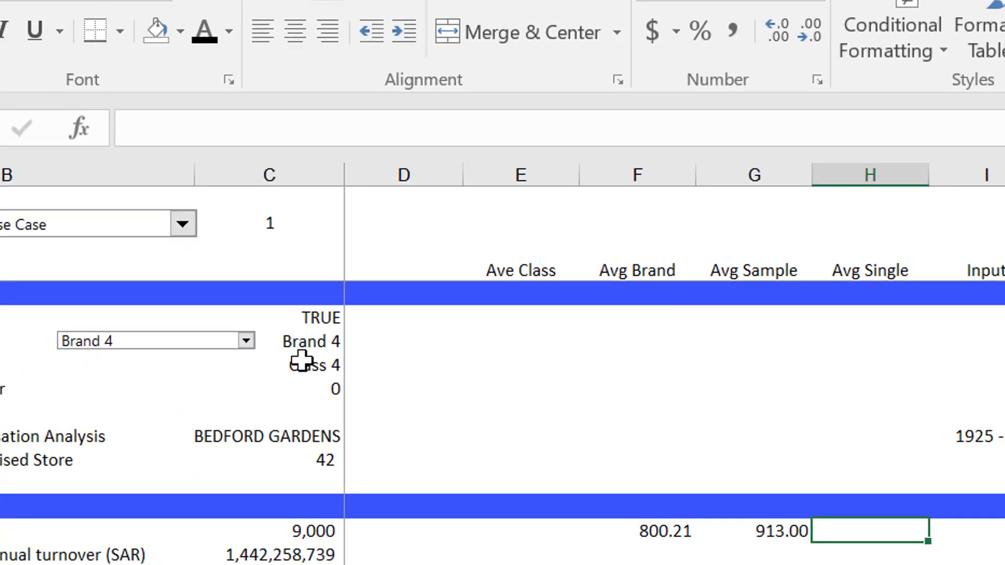
{"action": "key", "text": "Left"}
{"action": "key", "text": "Left"}
{"action": "key", "text": "Left"}
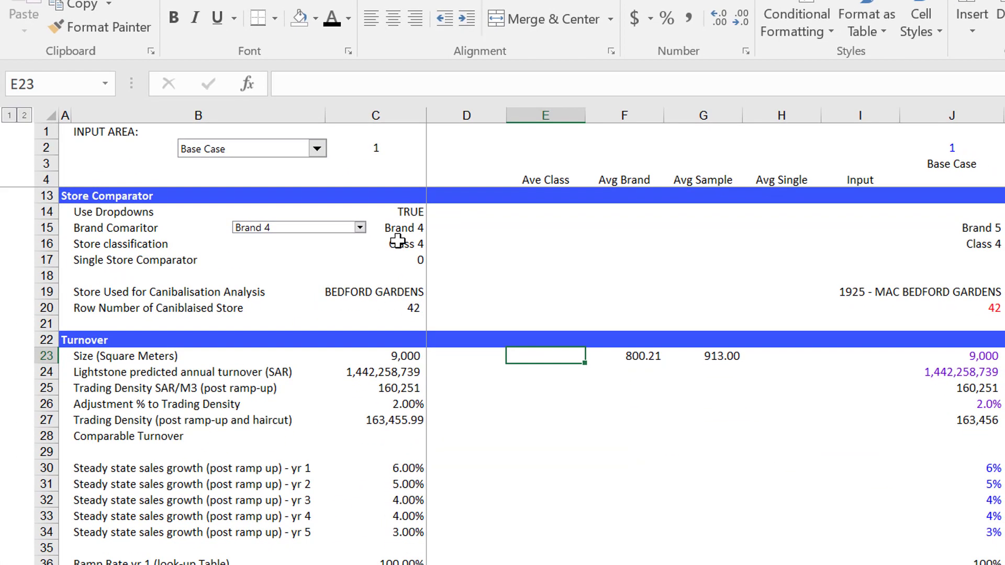